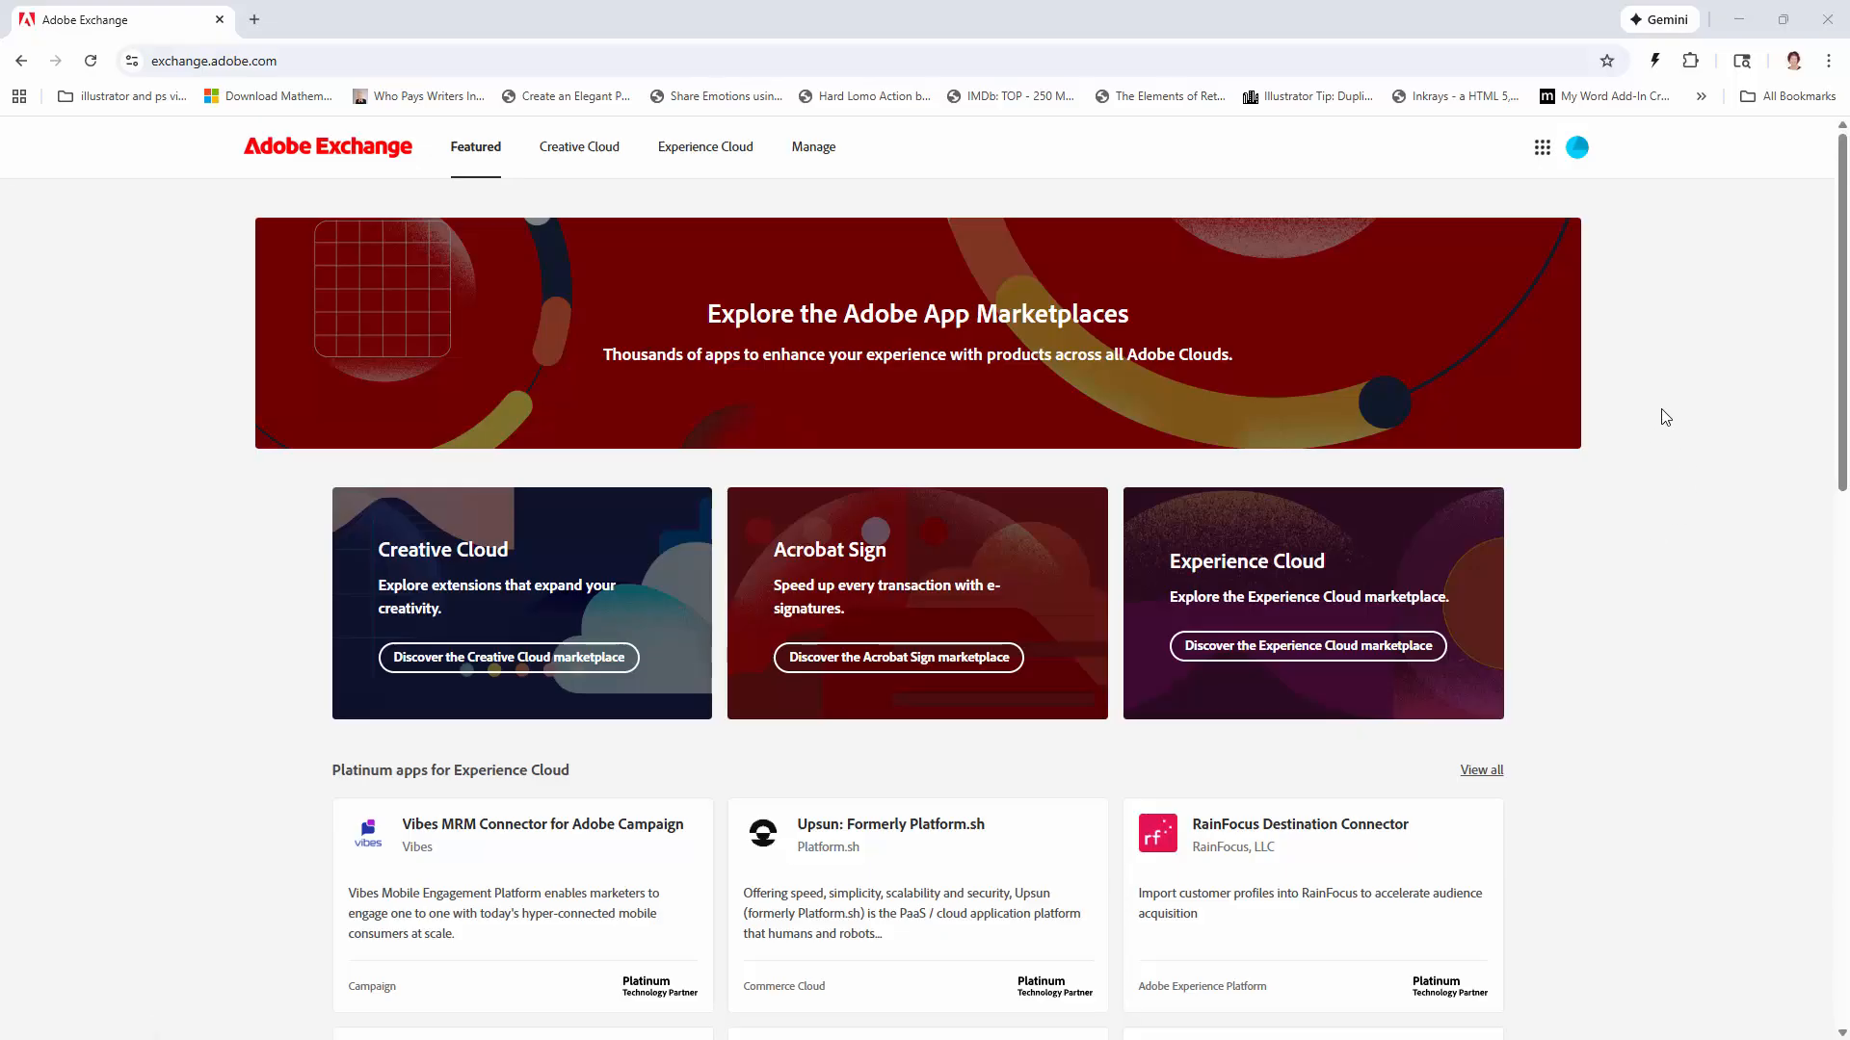
Step: Browse the Creative Cloud plugin marketplace and filter the listings to Illustrator products
{"action": "left_click", "coordinate": [580, 154]}
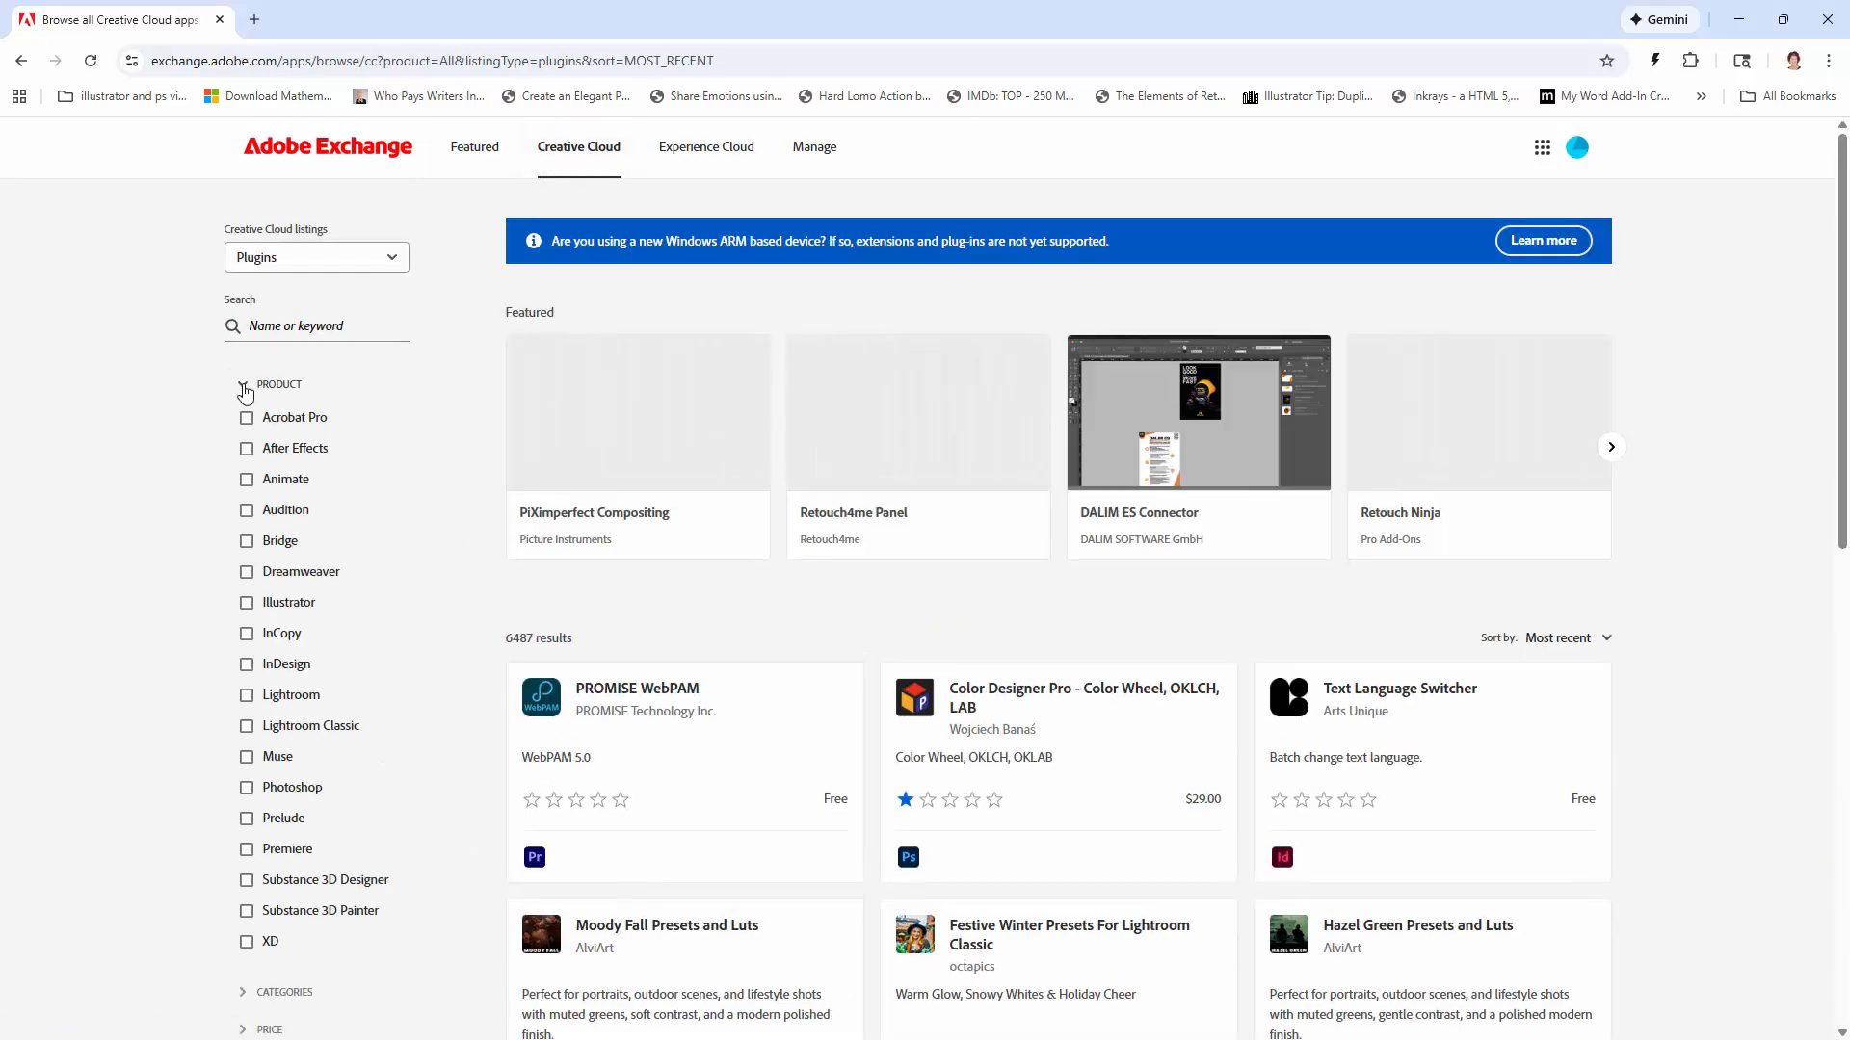
{"action": "left_click", "coordinate": [247, 385]}
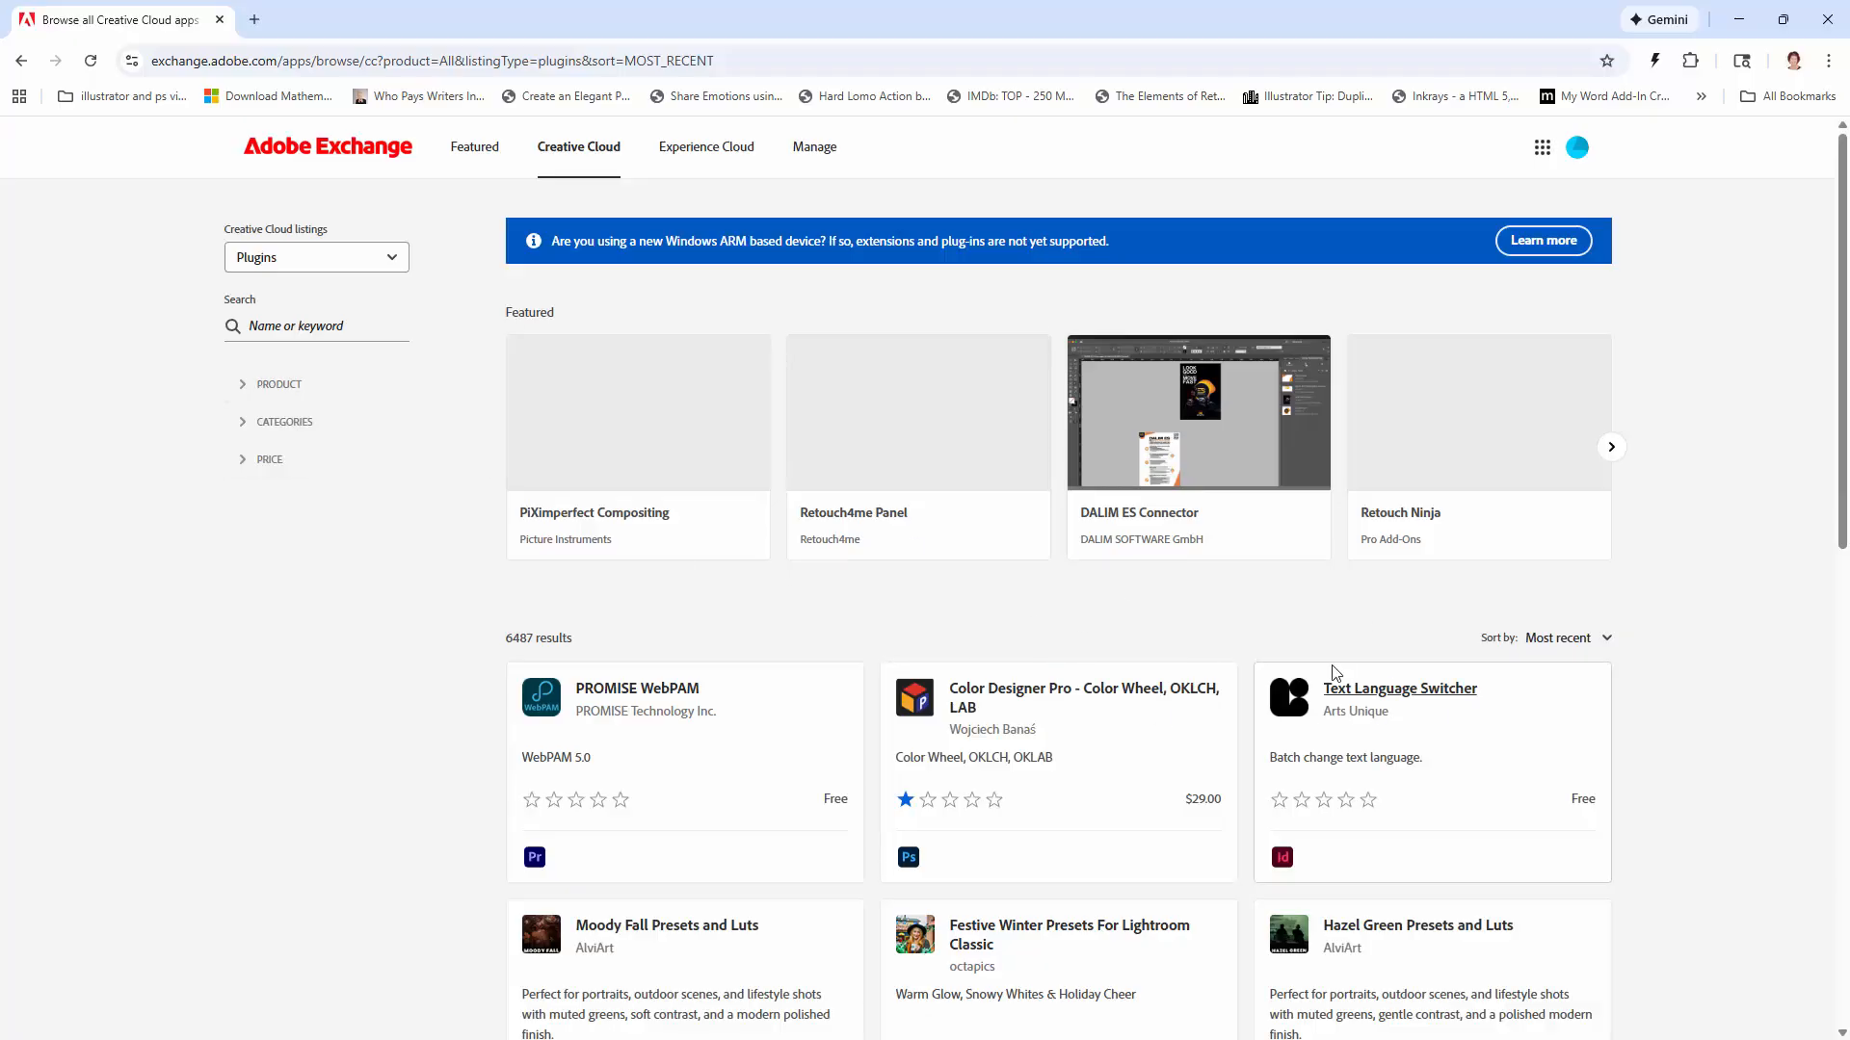
{"action": "scroll", "coordinate": [1227, 694], "scroll_direction": "down", "scroll_amount": 3}
{"action": "scroll", "coordinate": [1226, 694], "scroll_direction": "down", "scroll_amount": 6}
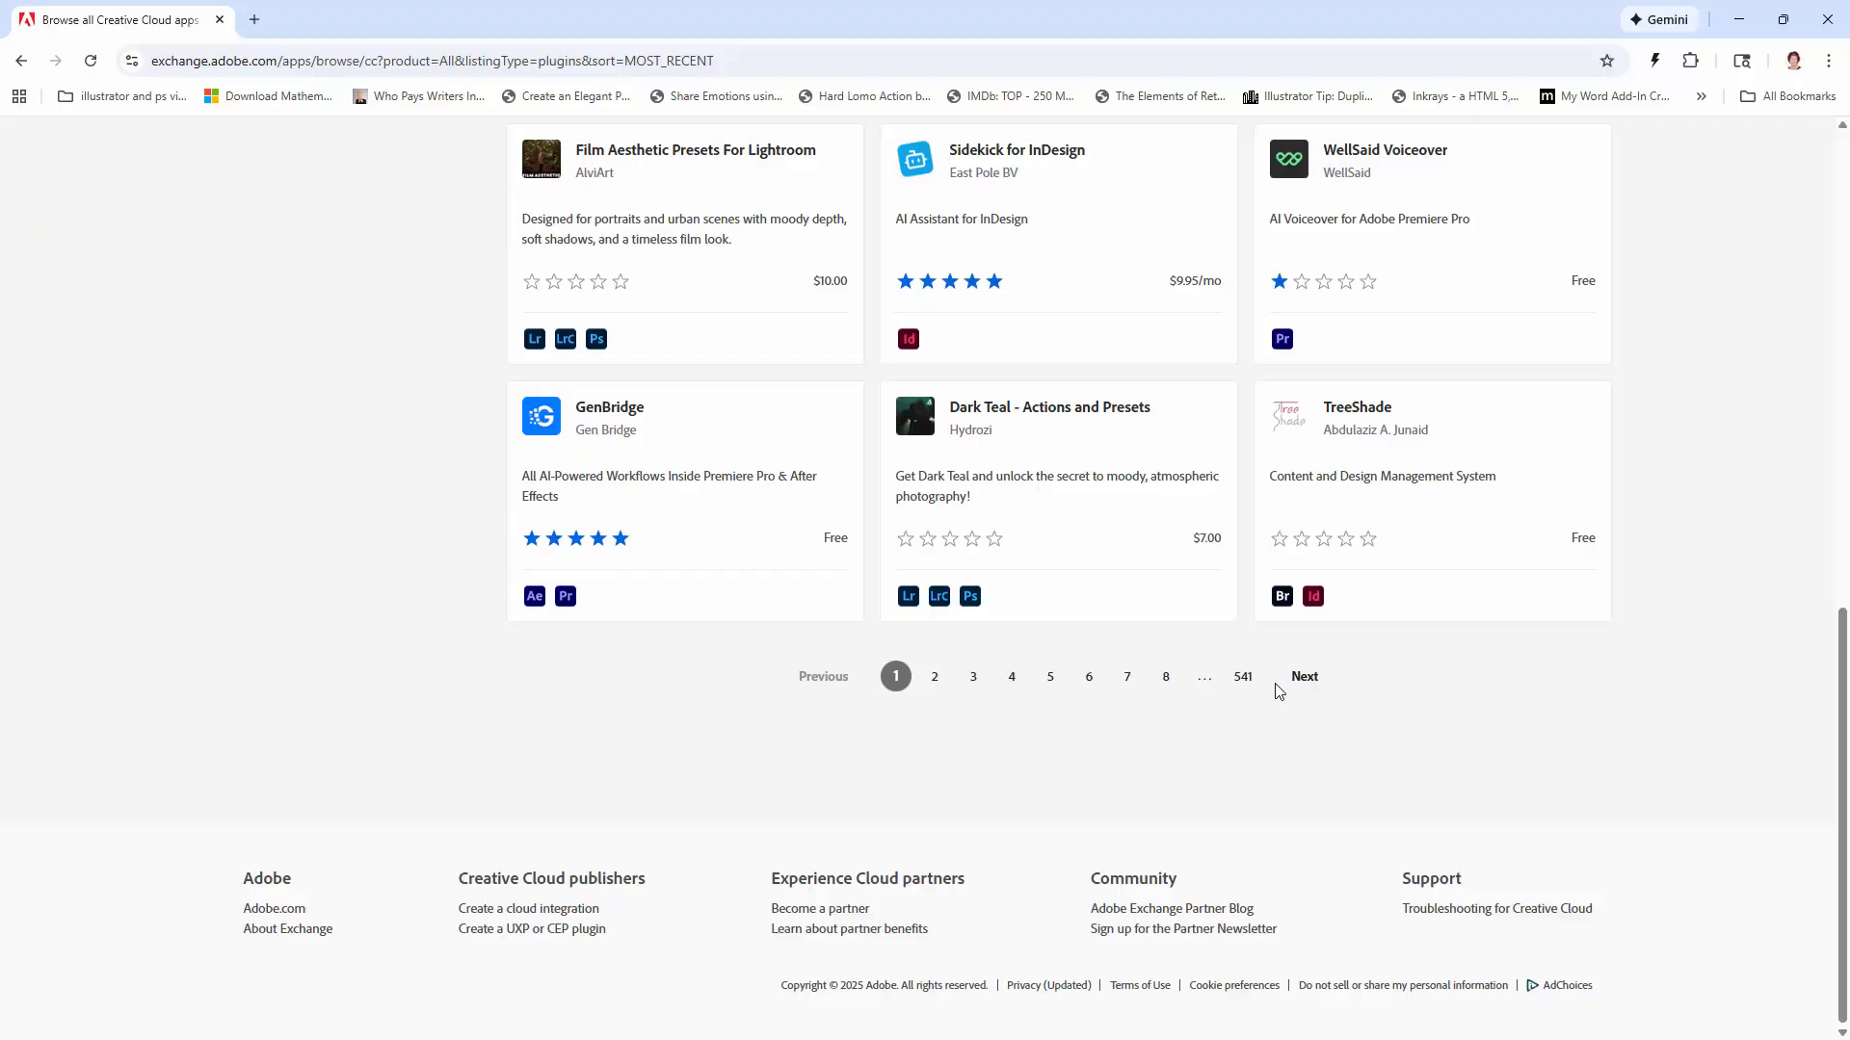
{"action": "scroll", "coordinate": [1197, 616], "scroll_direction": "up", "scroll_amount": 10}
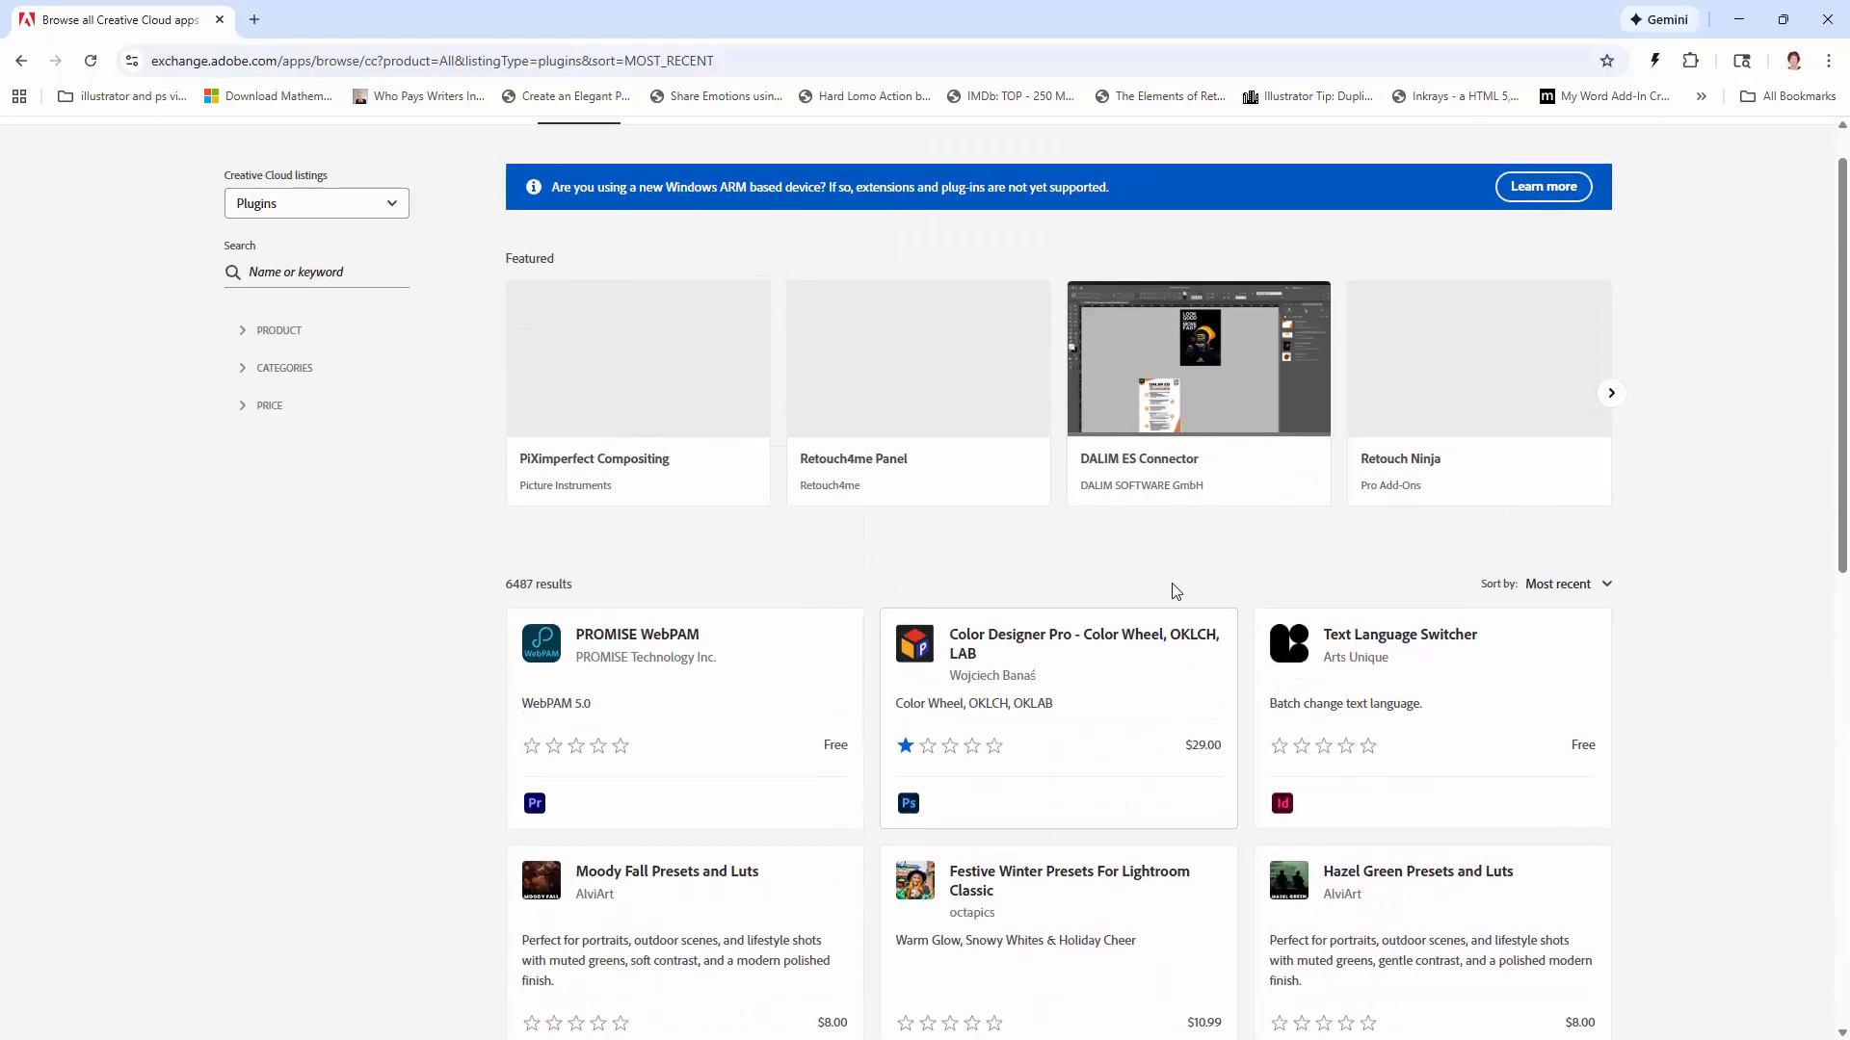
{"action": "scroll", "coordinate": [1166, 588], "scroll_direction": "up", "scroll_amount": 1}
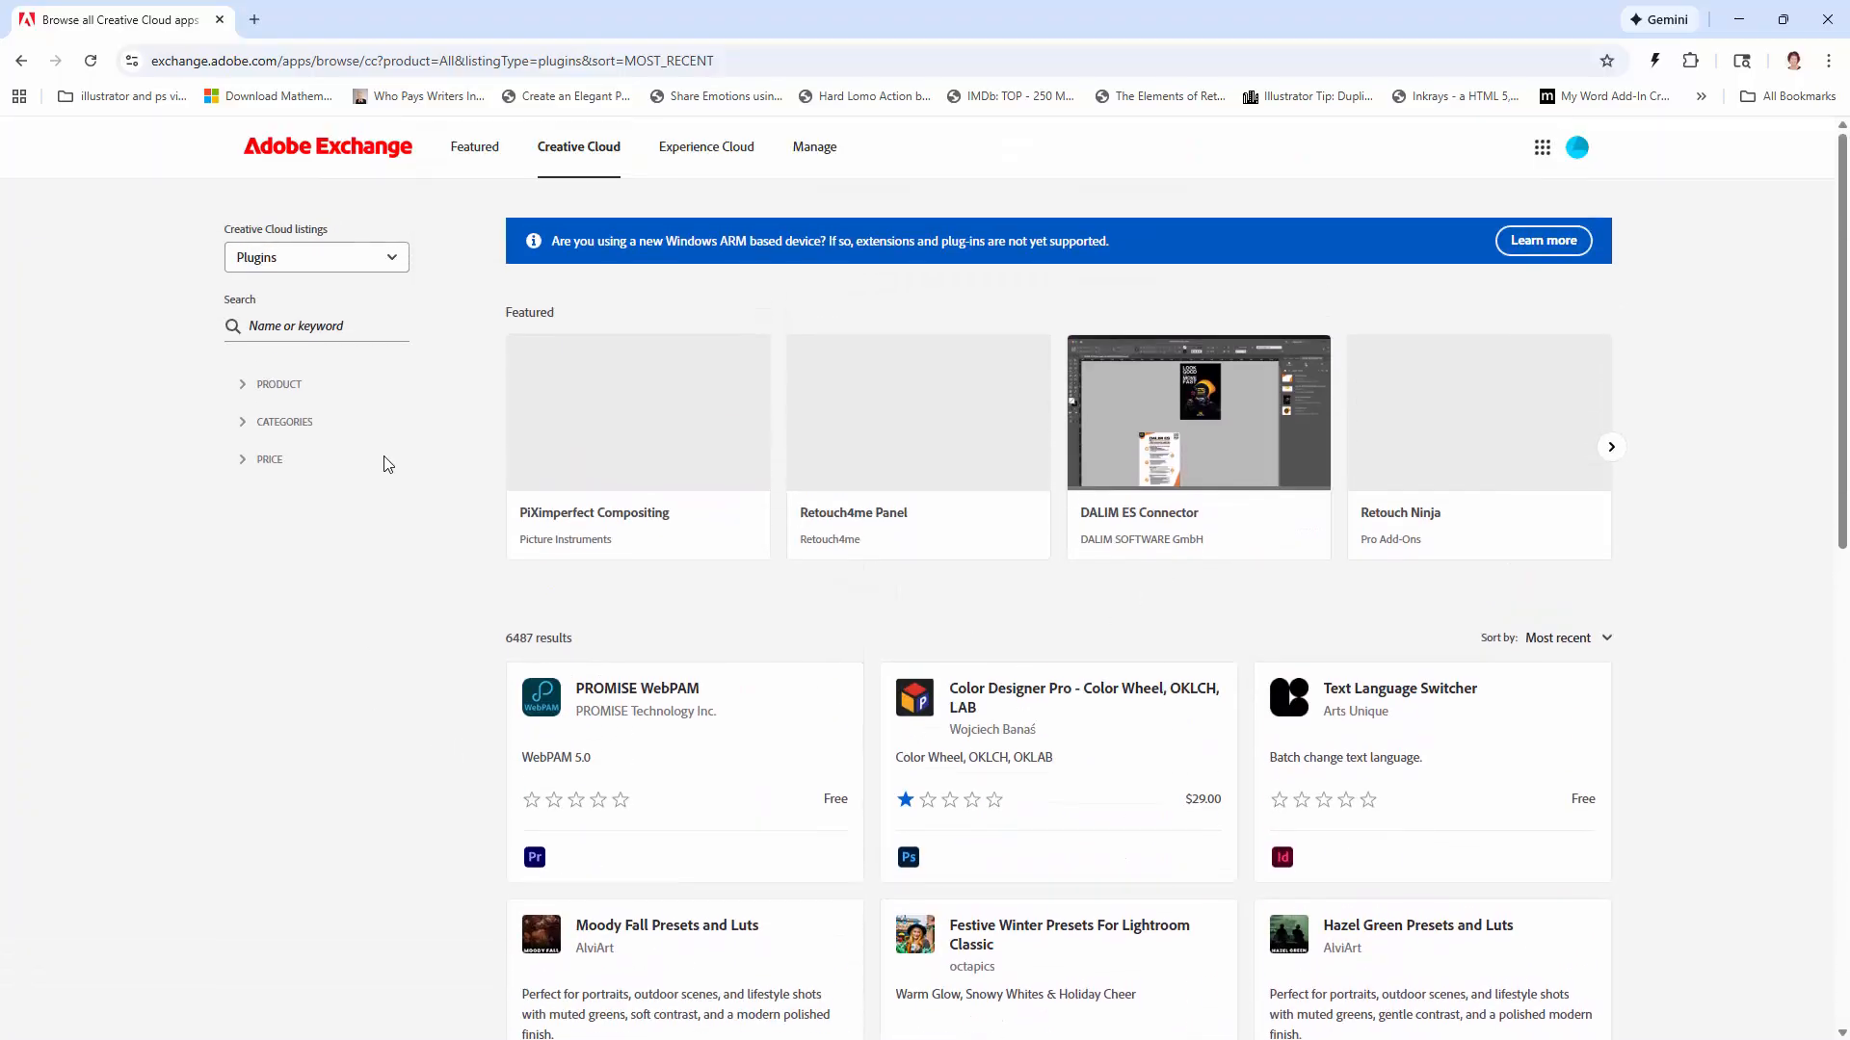
{"action": "left_click", "coordinate": [242, 386]}
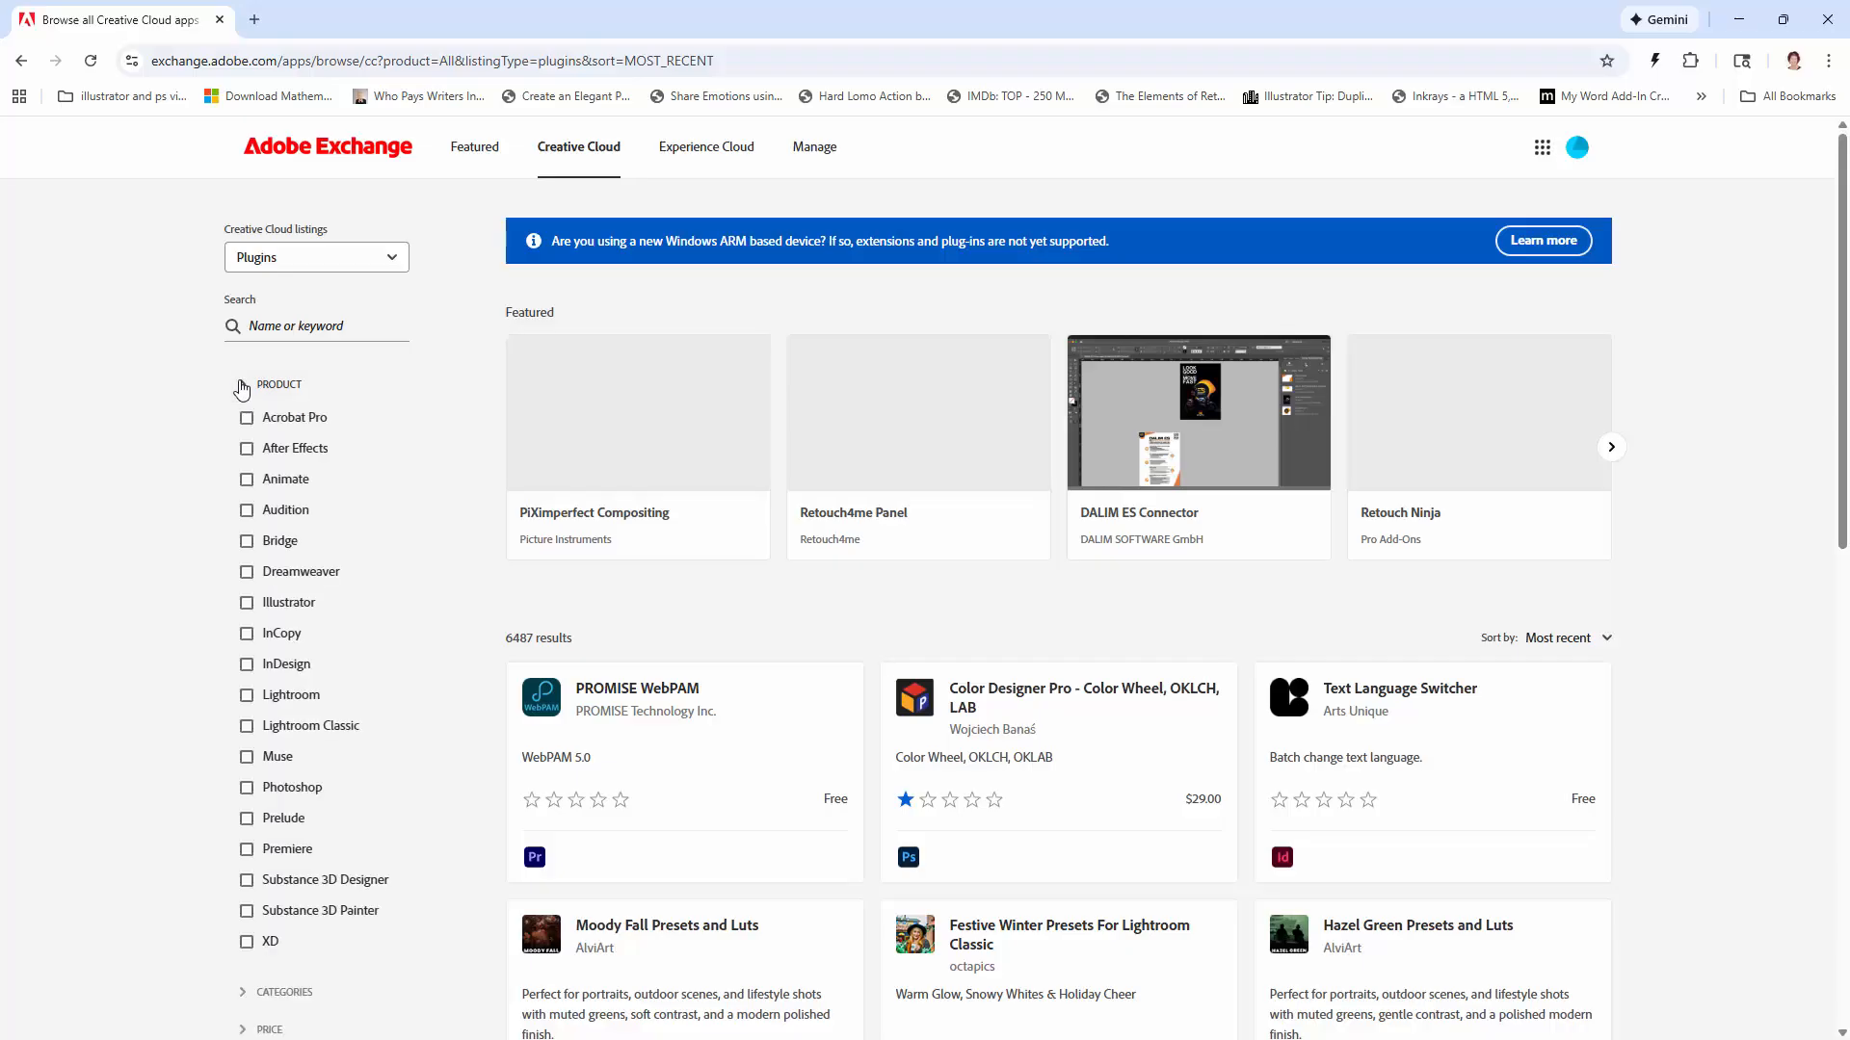
{"action": "left_click", "coordinate": [247, 604]}
Step: Filter the Illustrator plugin listings by price to show only free plugins
{"action": "scroll", "coordinate": [165, 627], "scroll_direction": "down", "scroll_amount": 5}
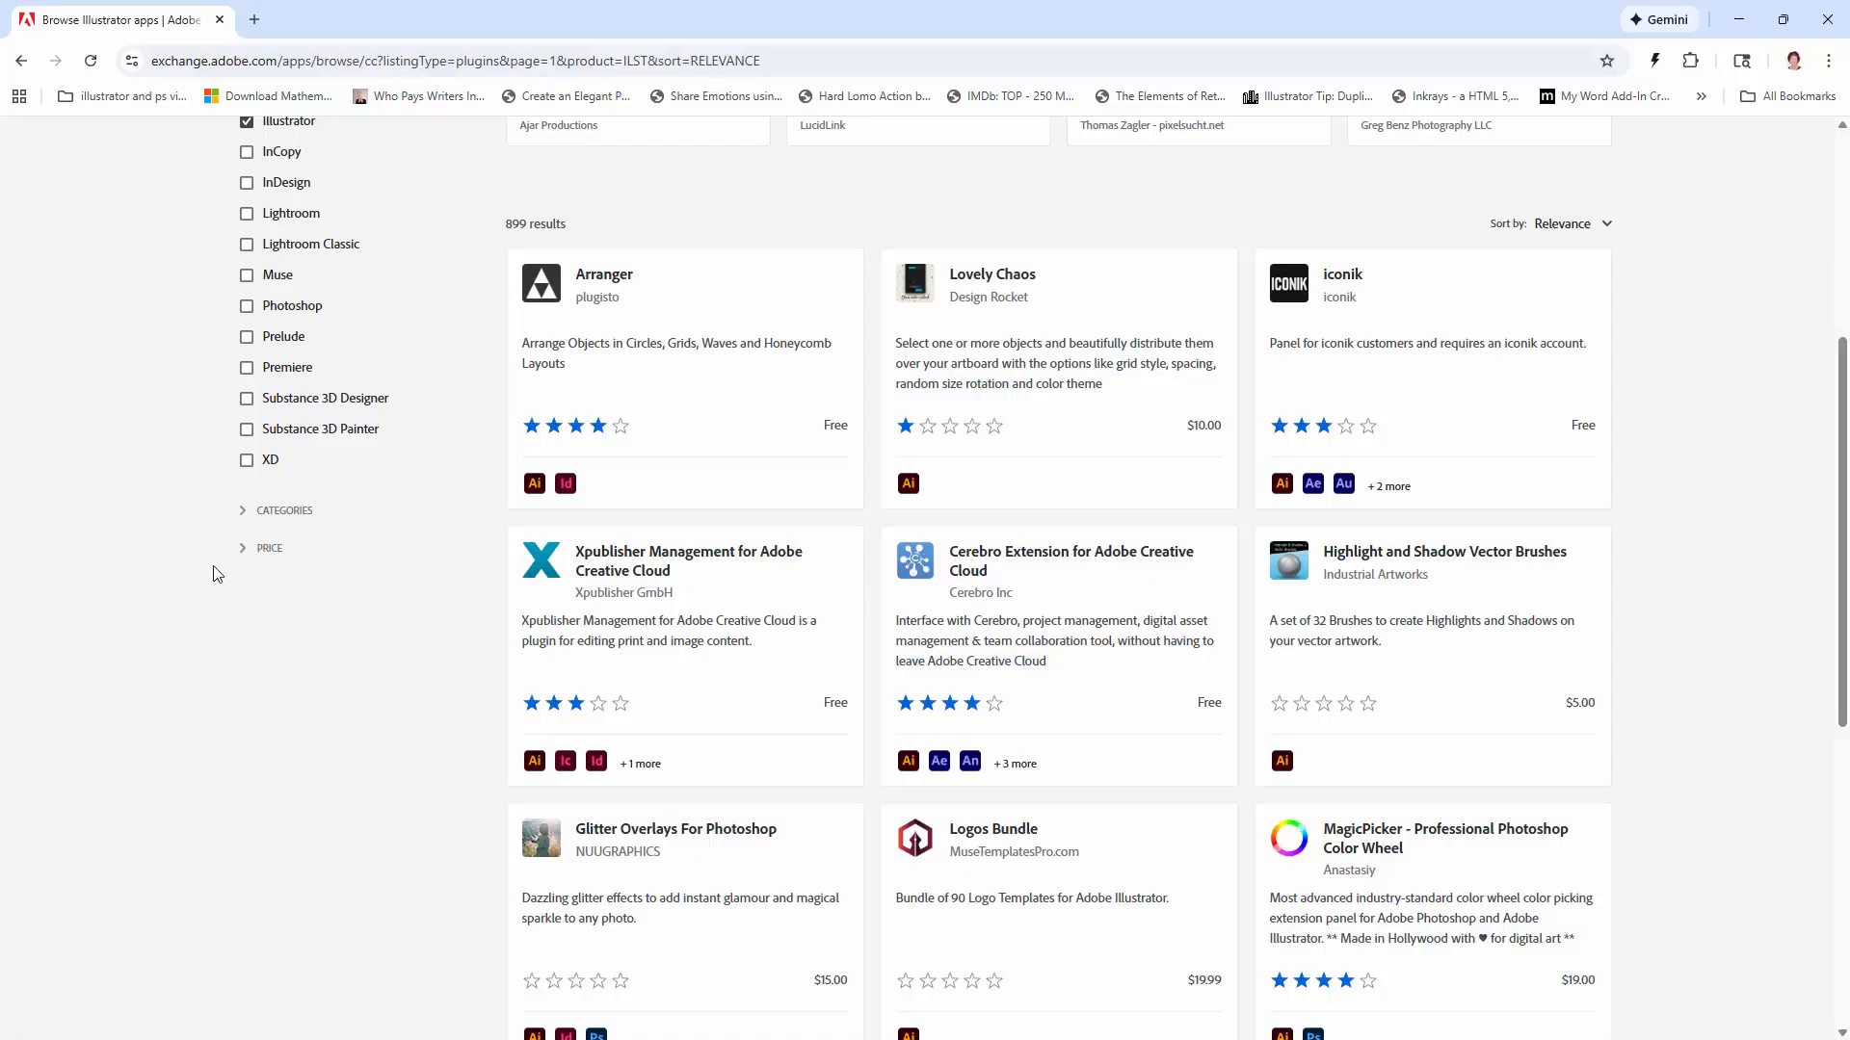
{"action": "left_click", "coordinate": [243, 548]}
{"action": "left_click", "coordinate": [248, 613]}
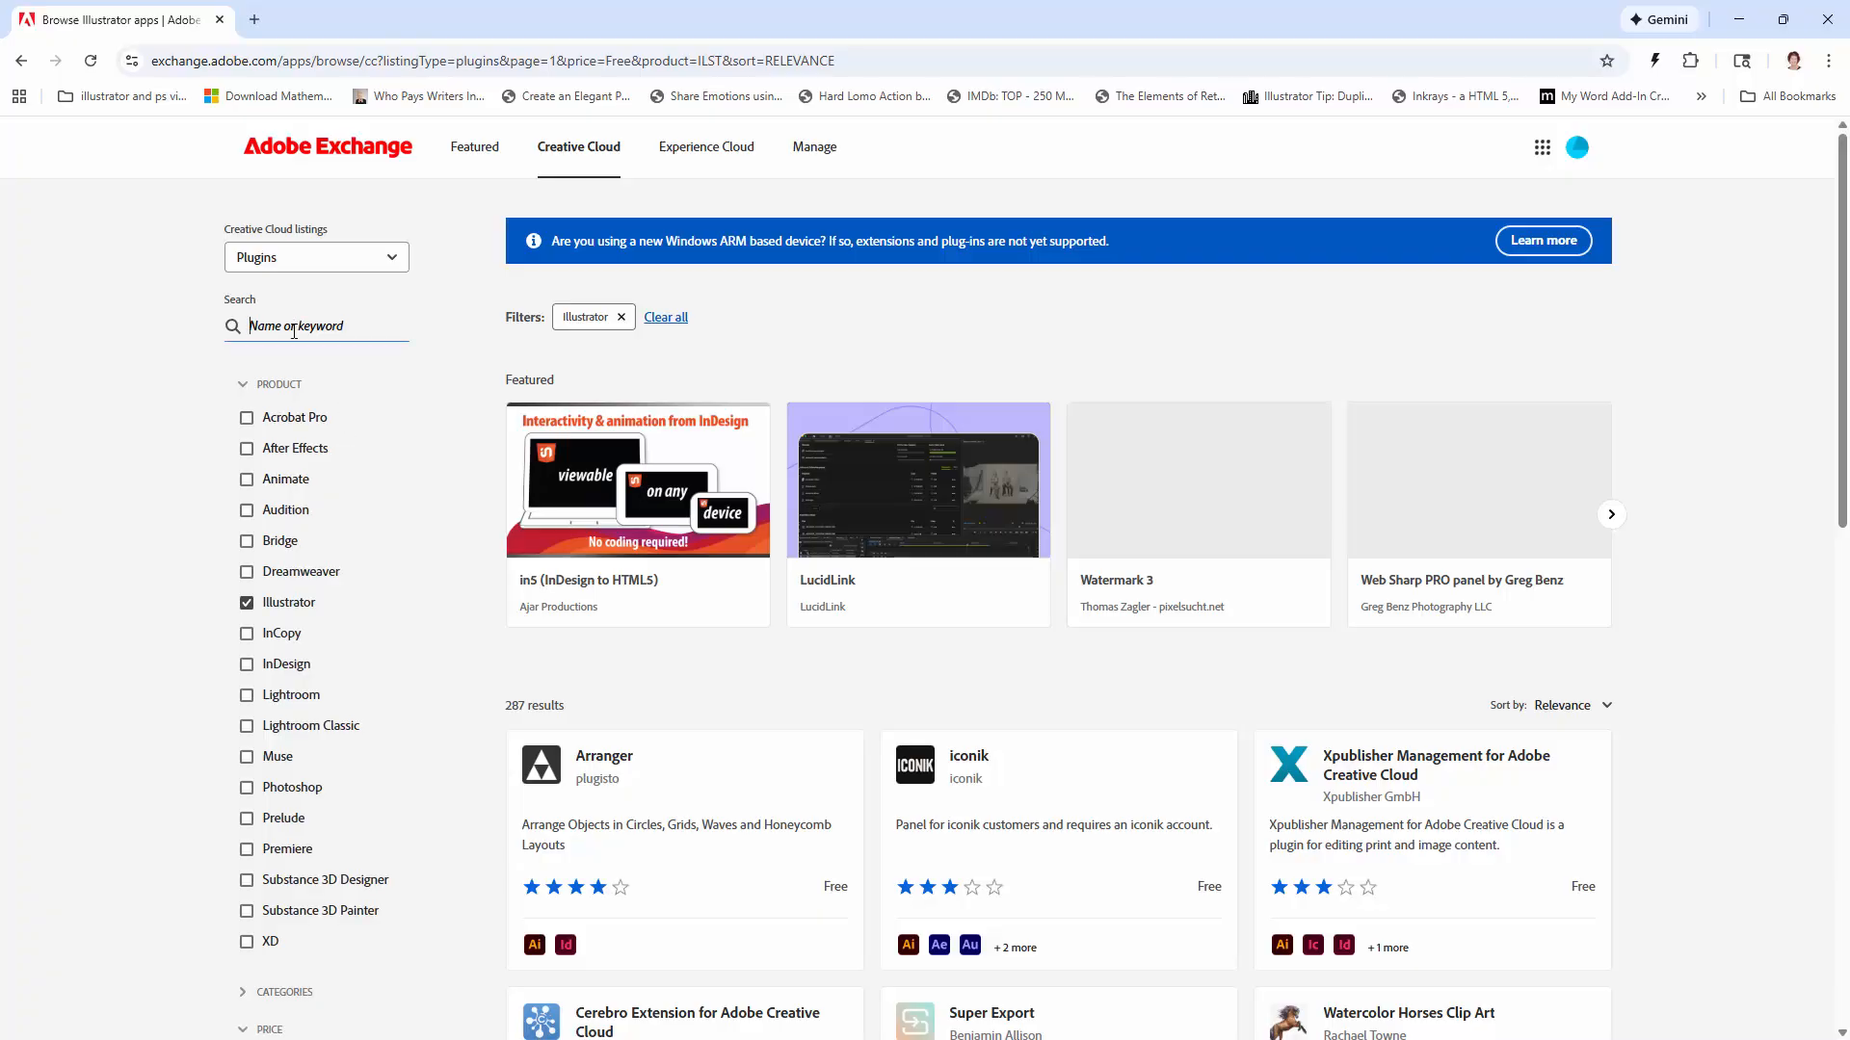
Step: Search the listings for pattern and open the Pattern Creator Panel Free plugin page
{"action": "type", "text": "pattern"}
{"action": "key", "text": "Return"}
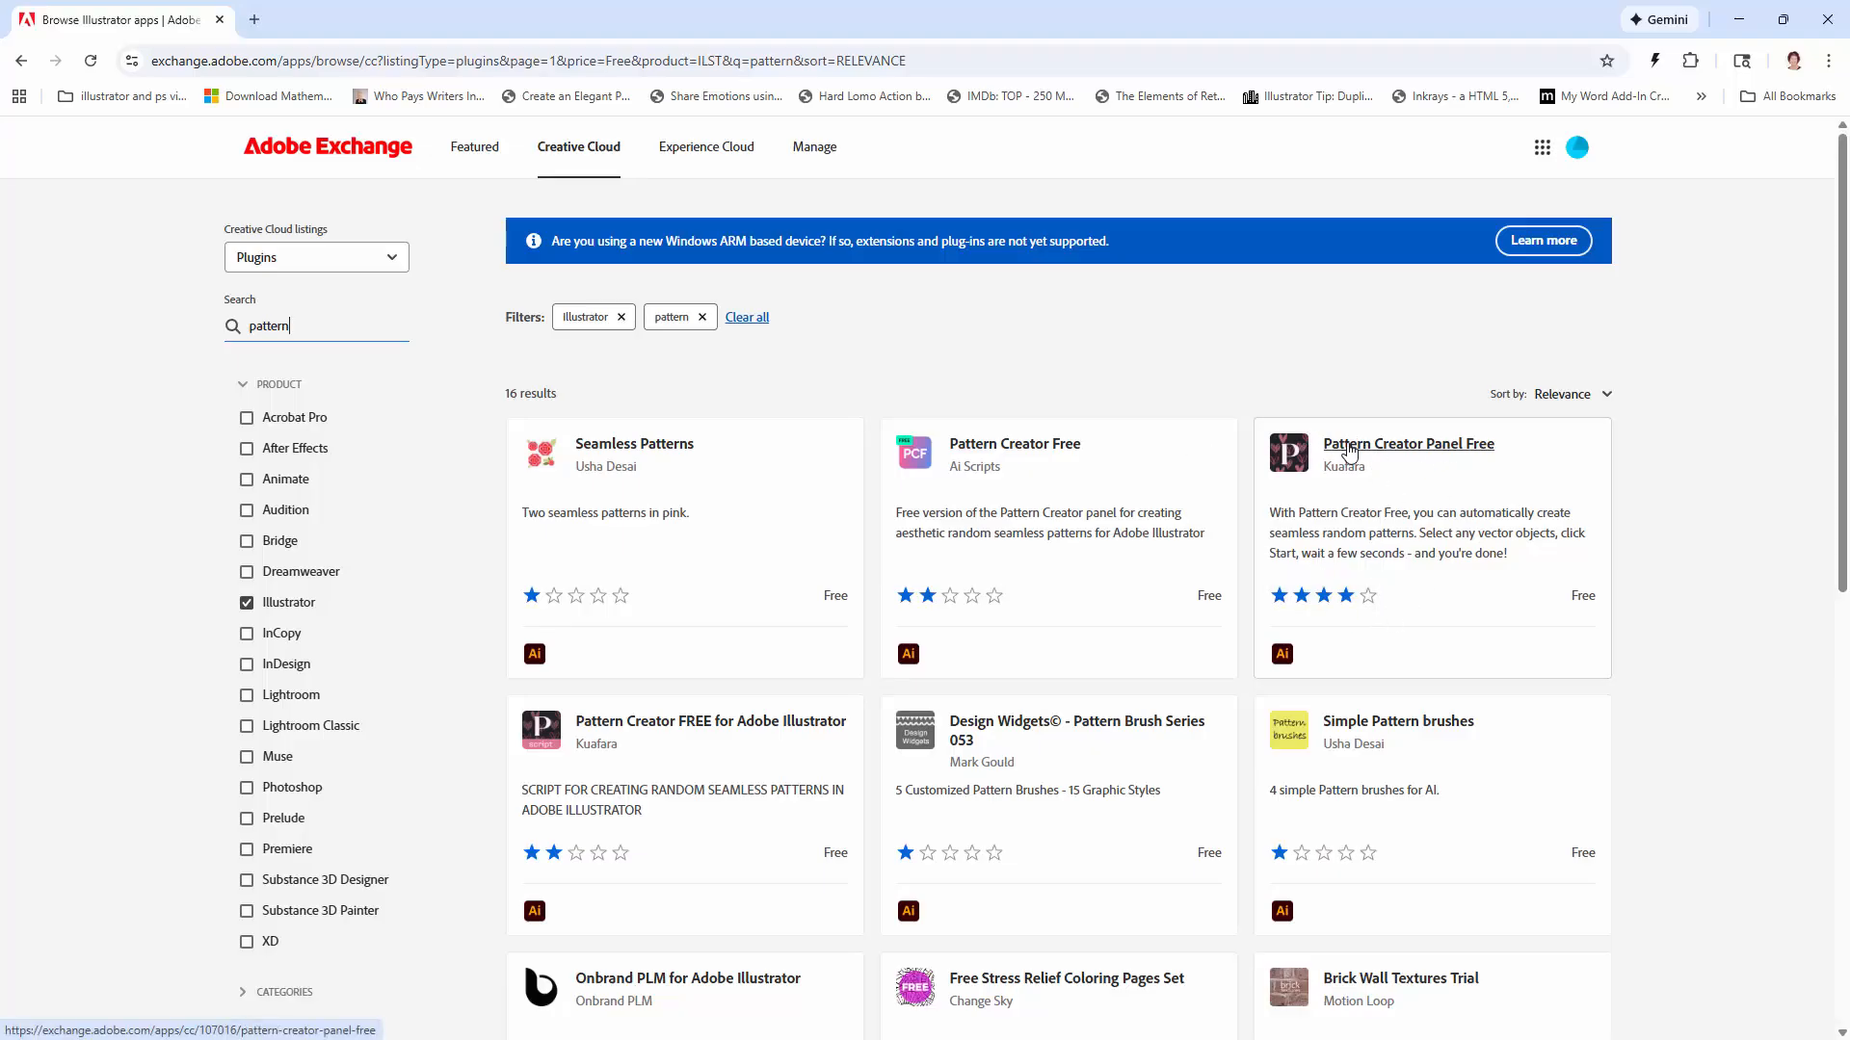
{"action": "left_click", "coordinate": [1423, 450]}
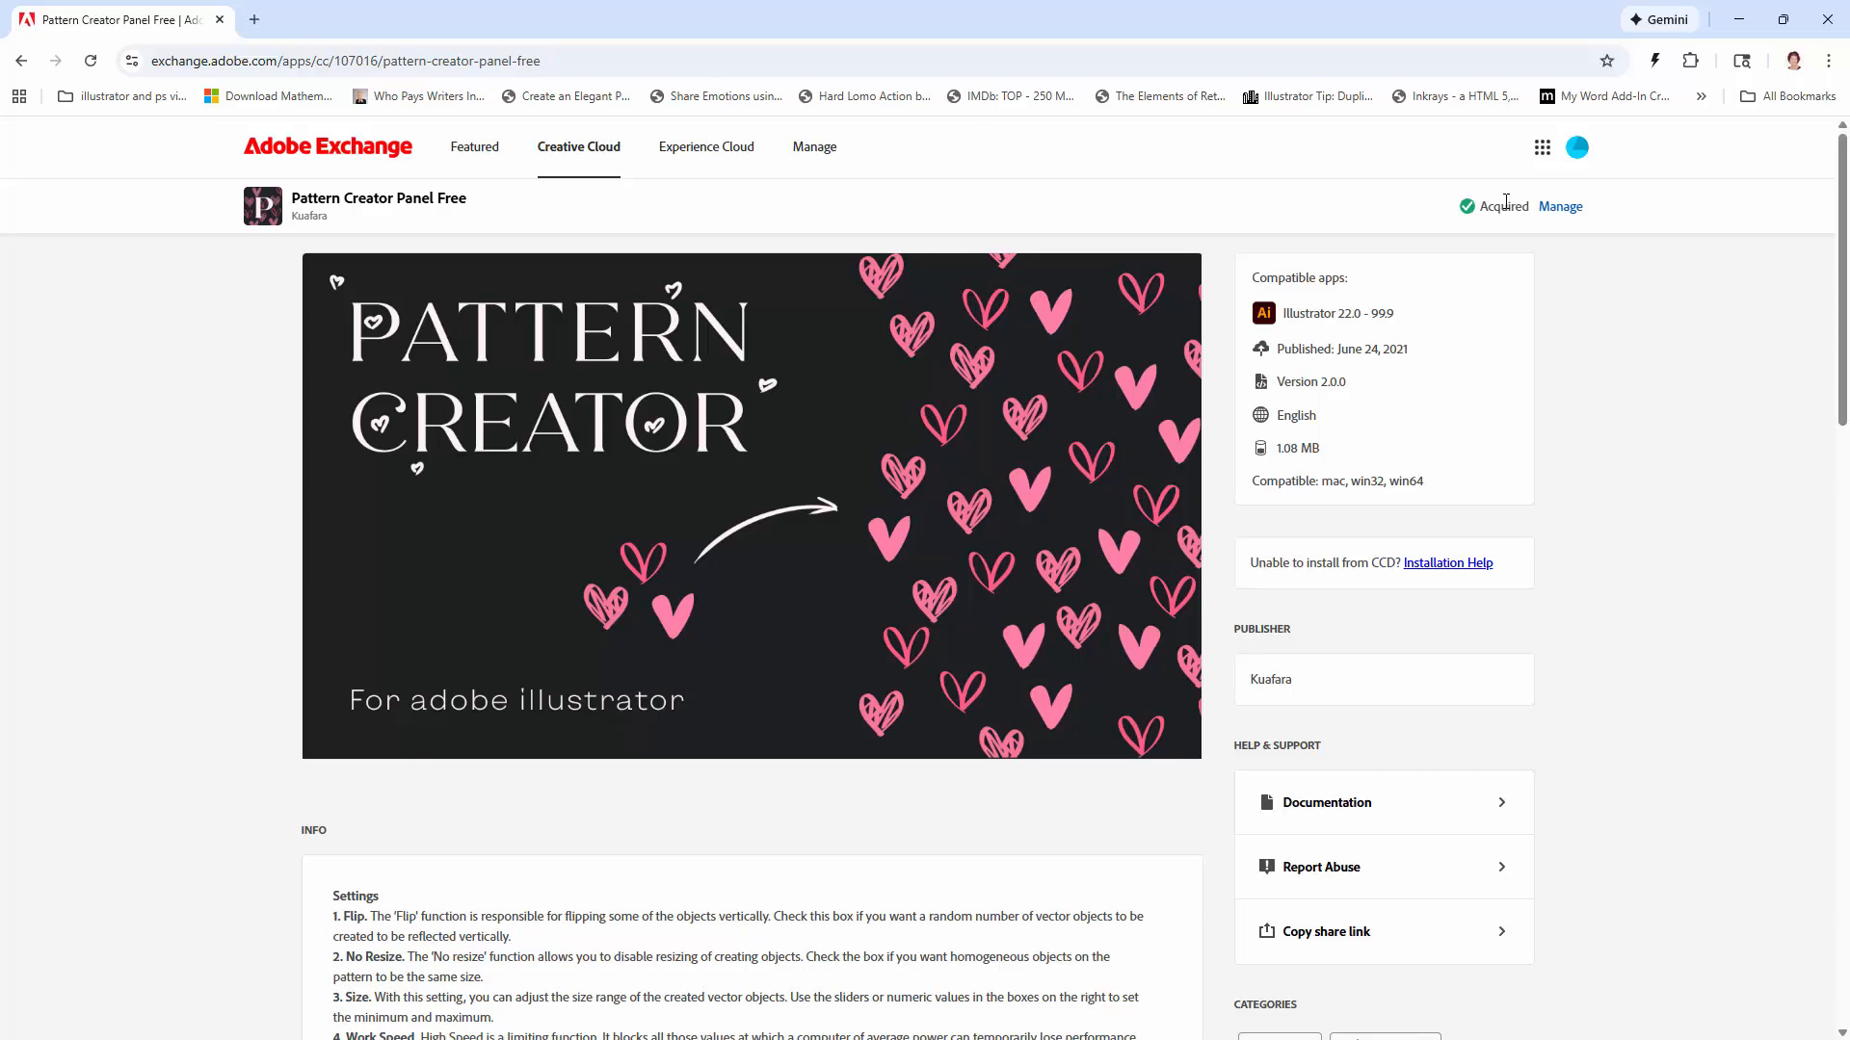
Step: Manage the acquired plugin in Creative Cloud Desktop and install Pattern Creator Panel Free
{"action": "left_click", "coordinate": [1560, 208]}
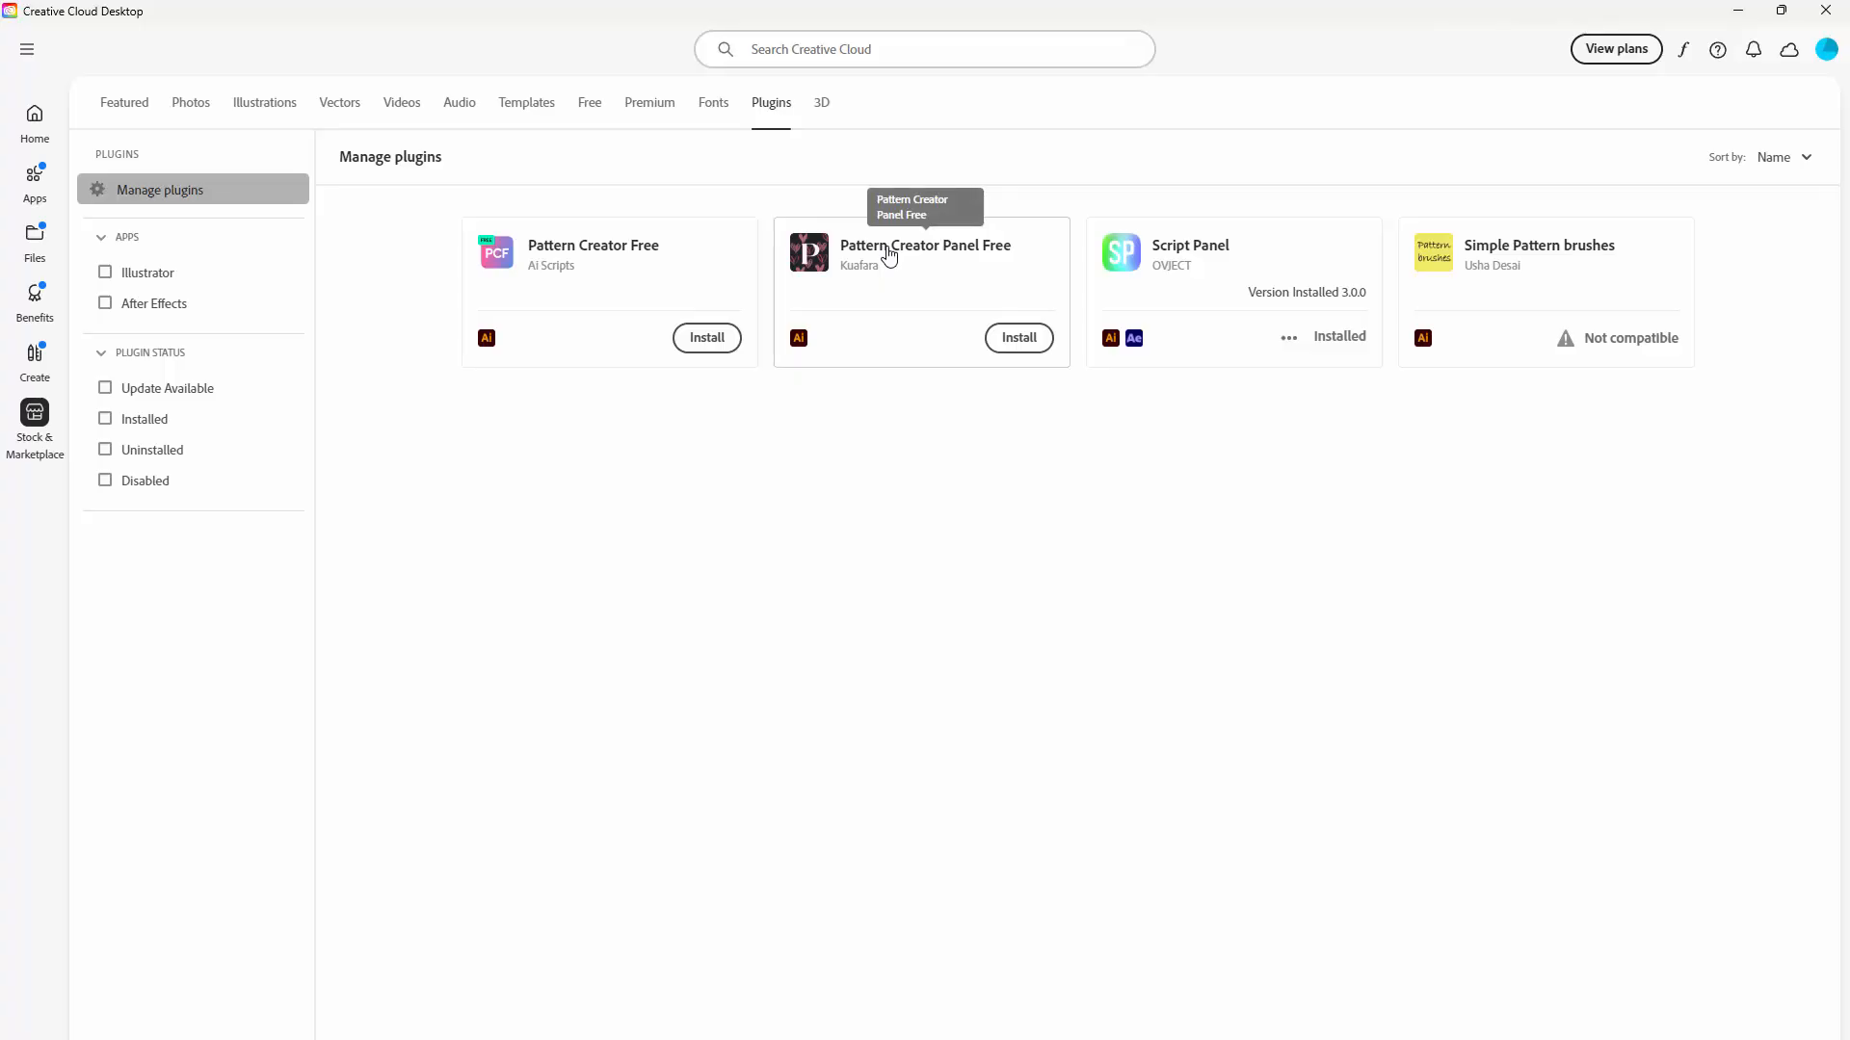
{"action": "left_click", "coordinate": [1016, 339]}
{"action": "left_click", "coordinate": [1194, 649]}
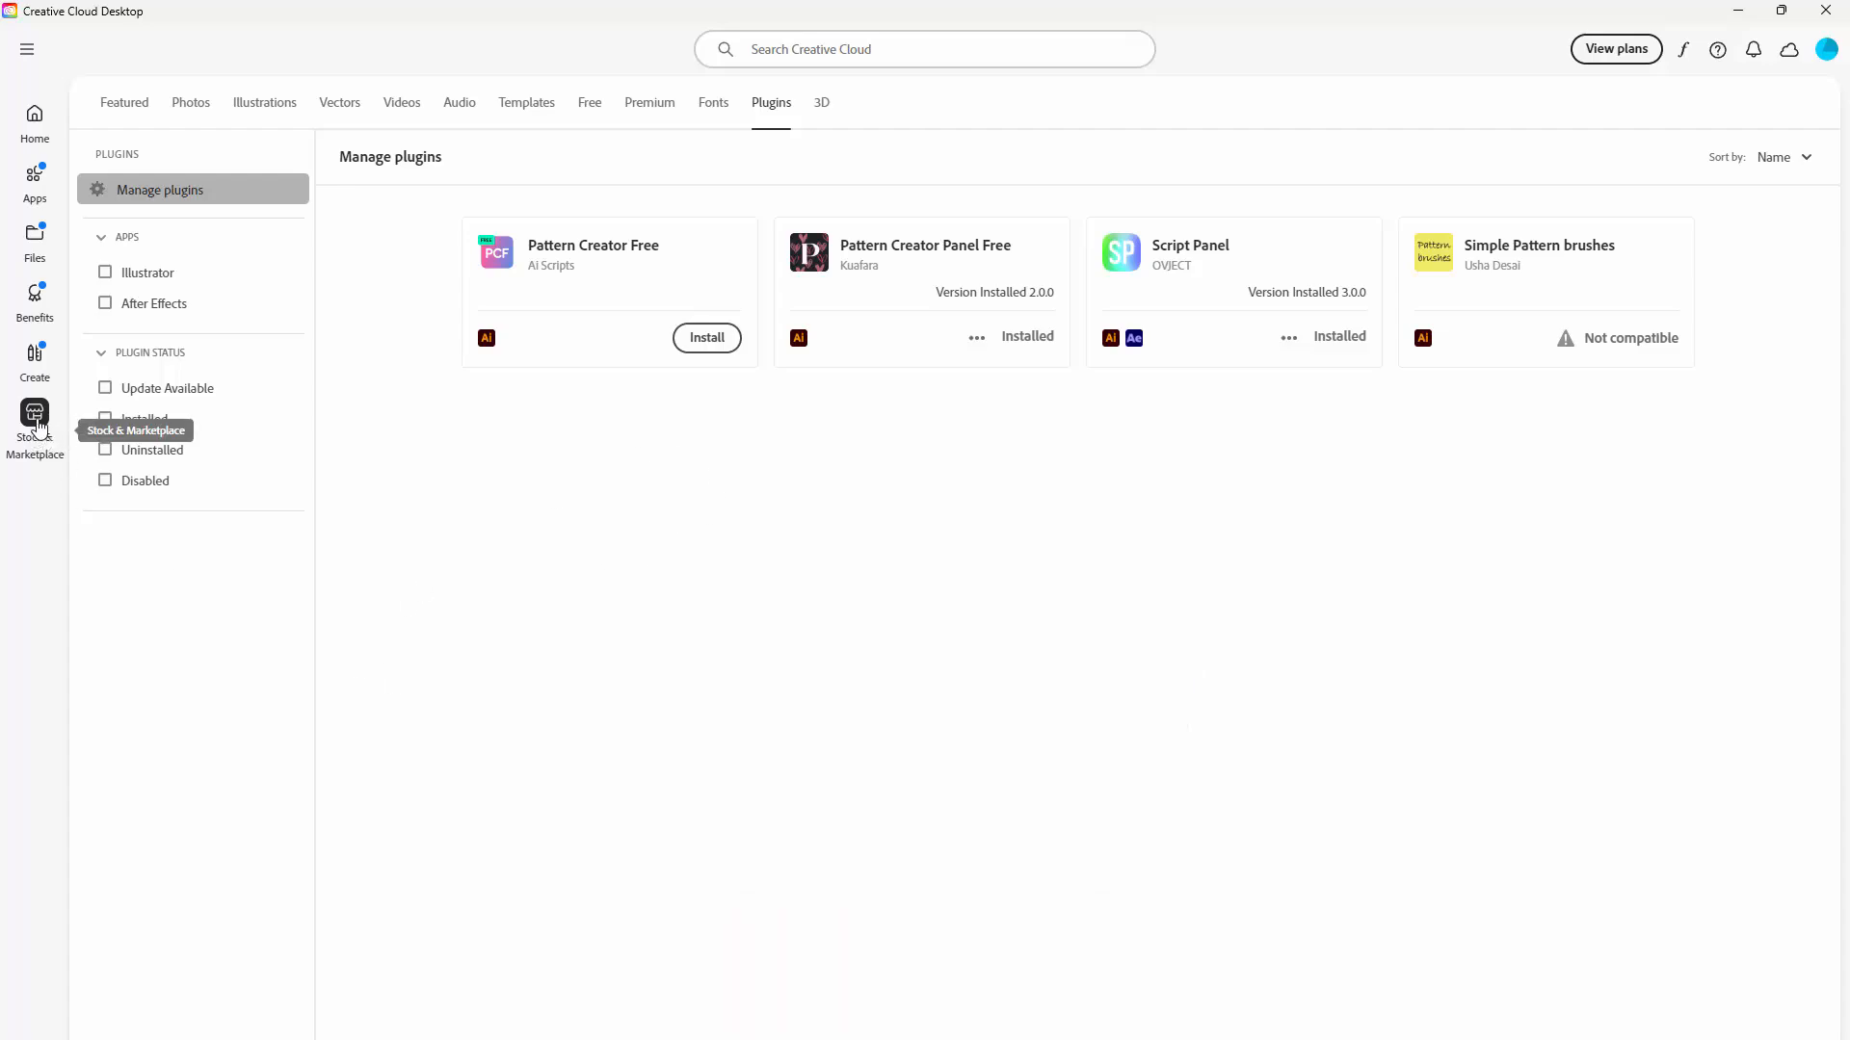
Step: Review the installed plugins list and close Creative Cloud Desktop
{"action": "left_click", "coordinate": [35, 118]}
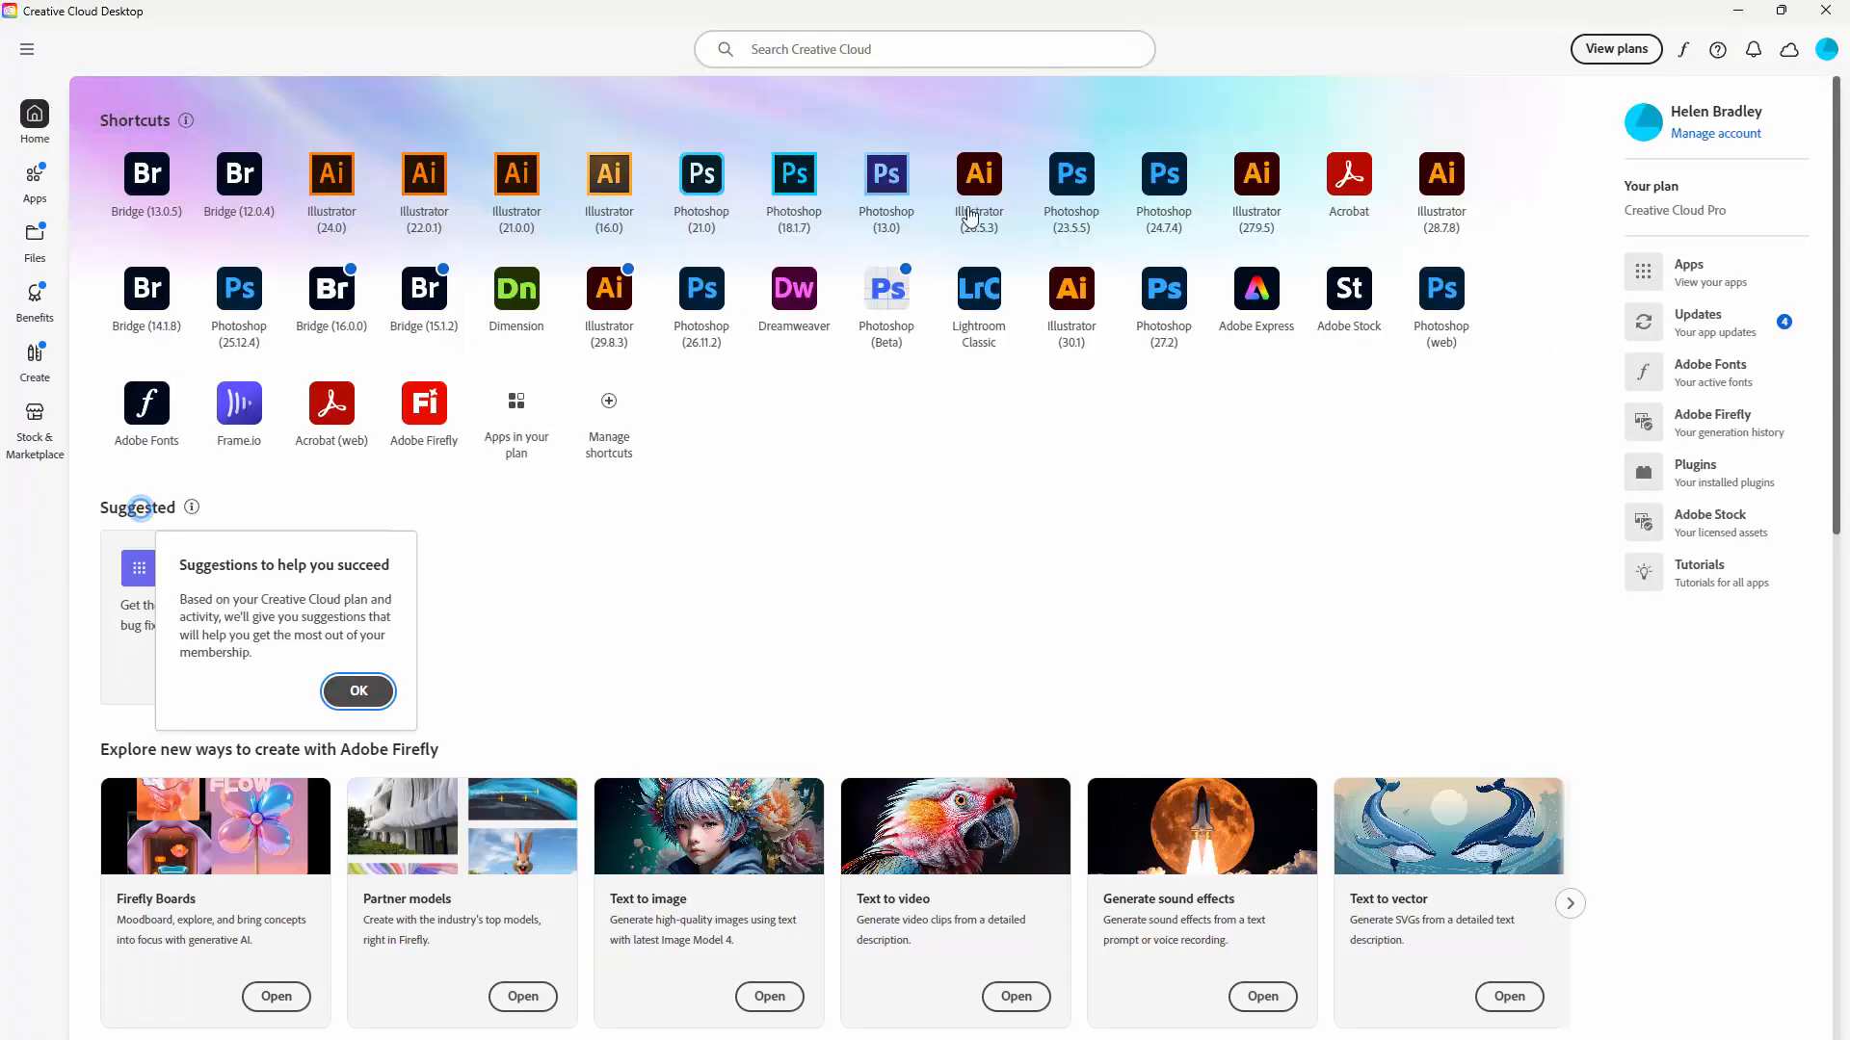
{"action": "left_click", "coordinate": [39, 416]}
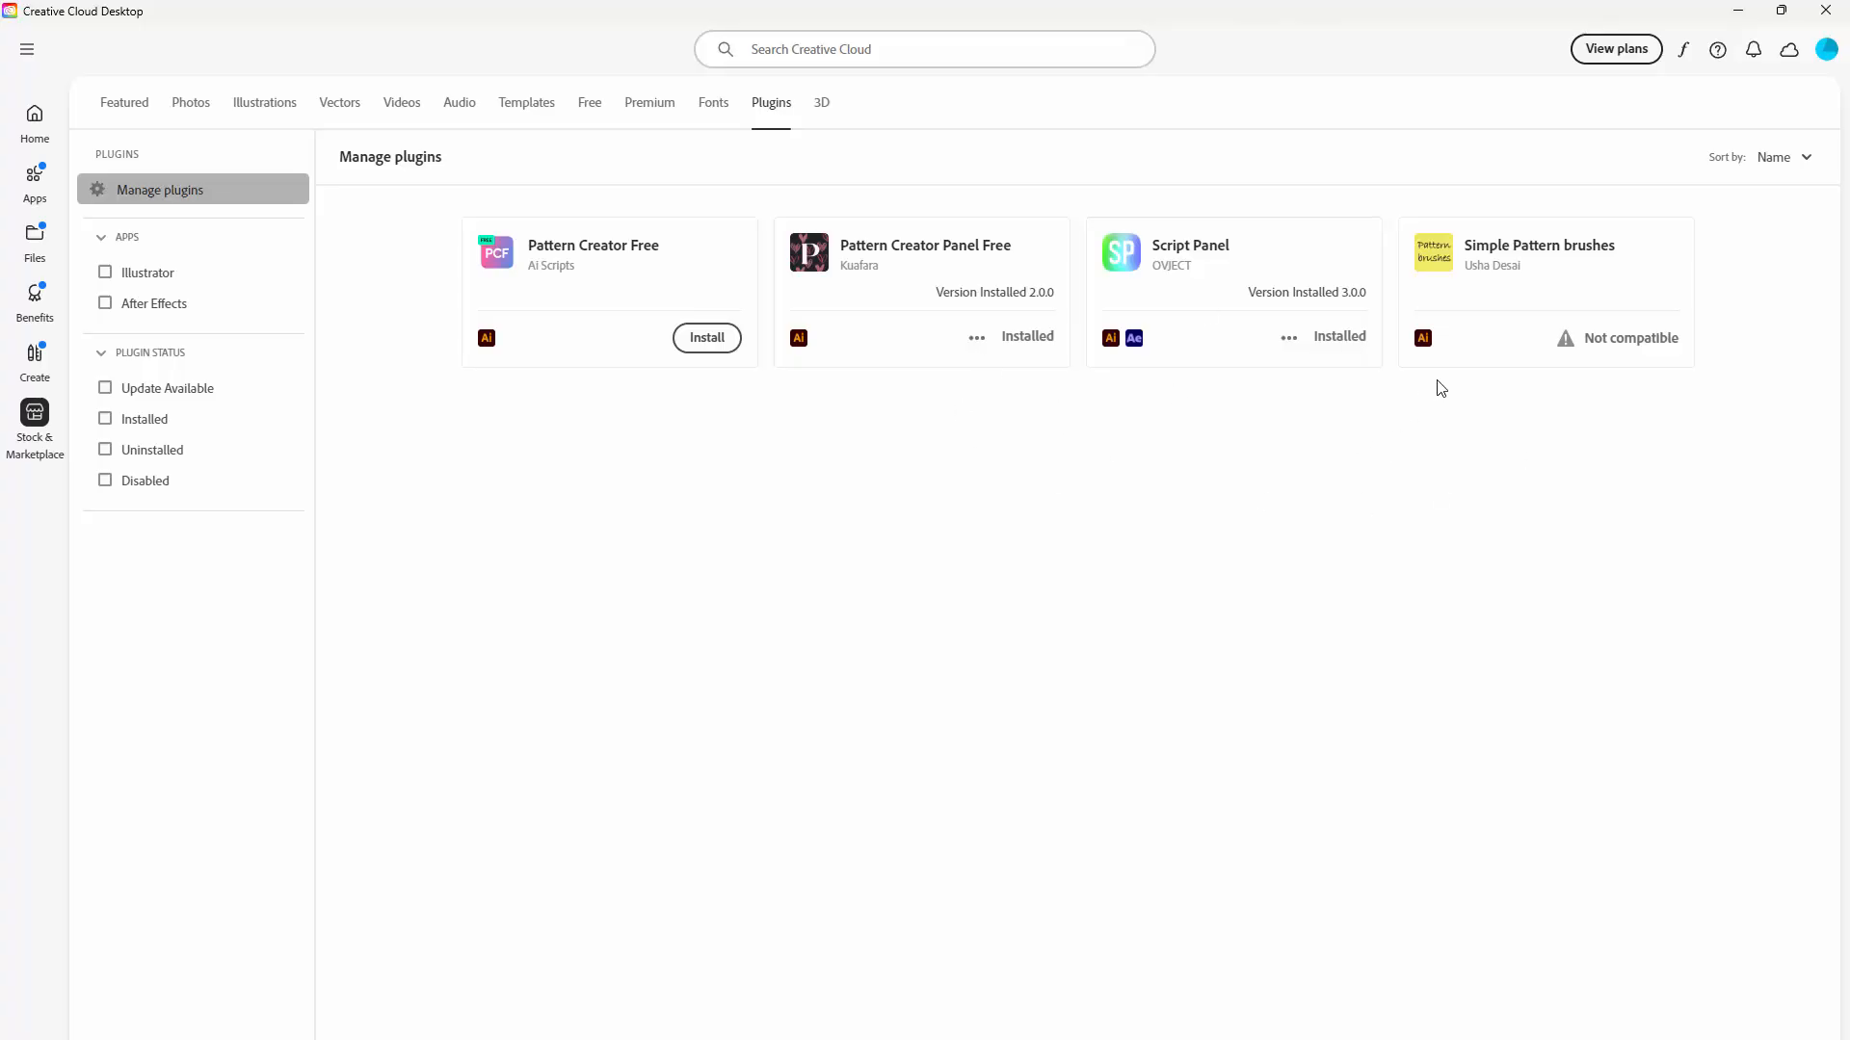
{"action": "left_click", "coordinate": [1827, 12]}
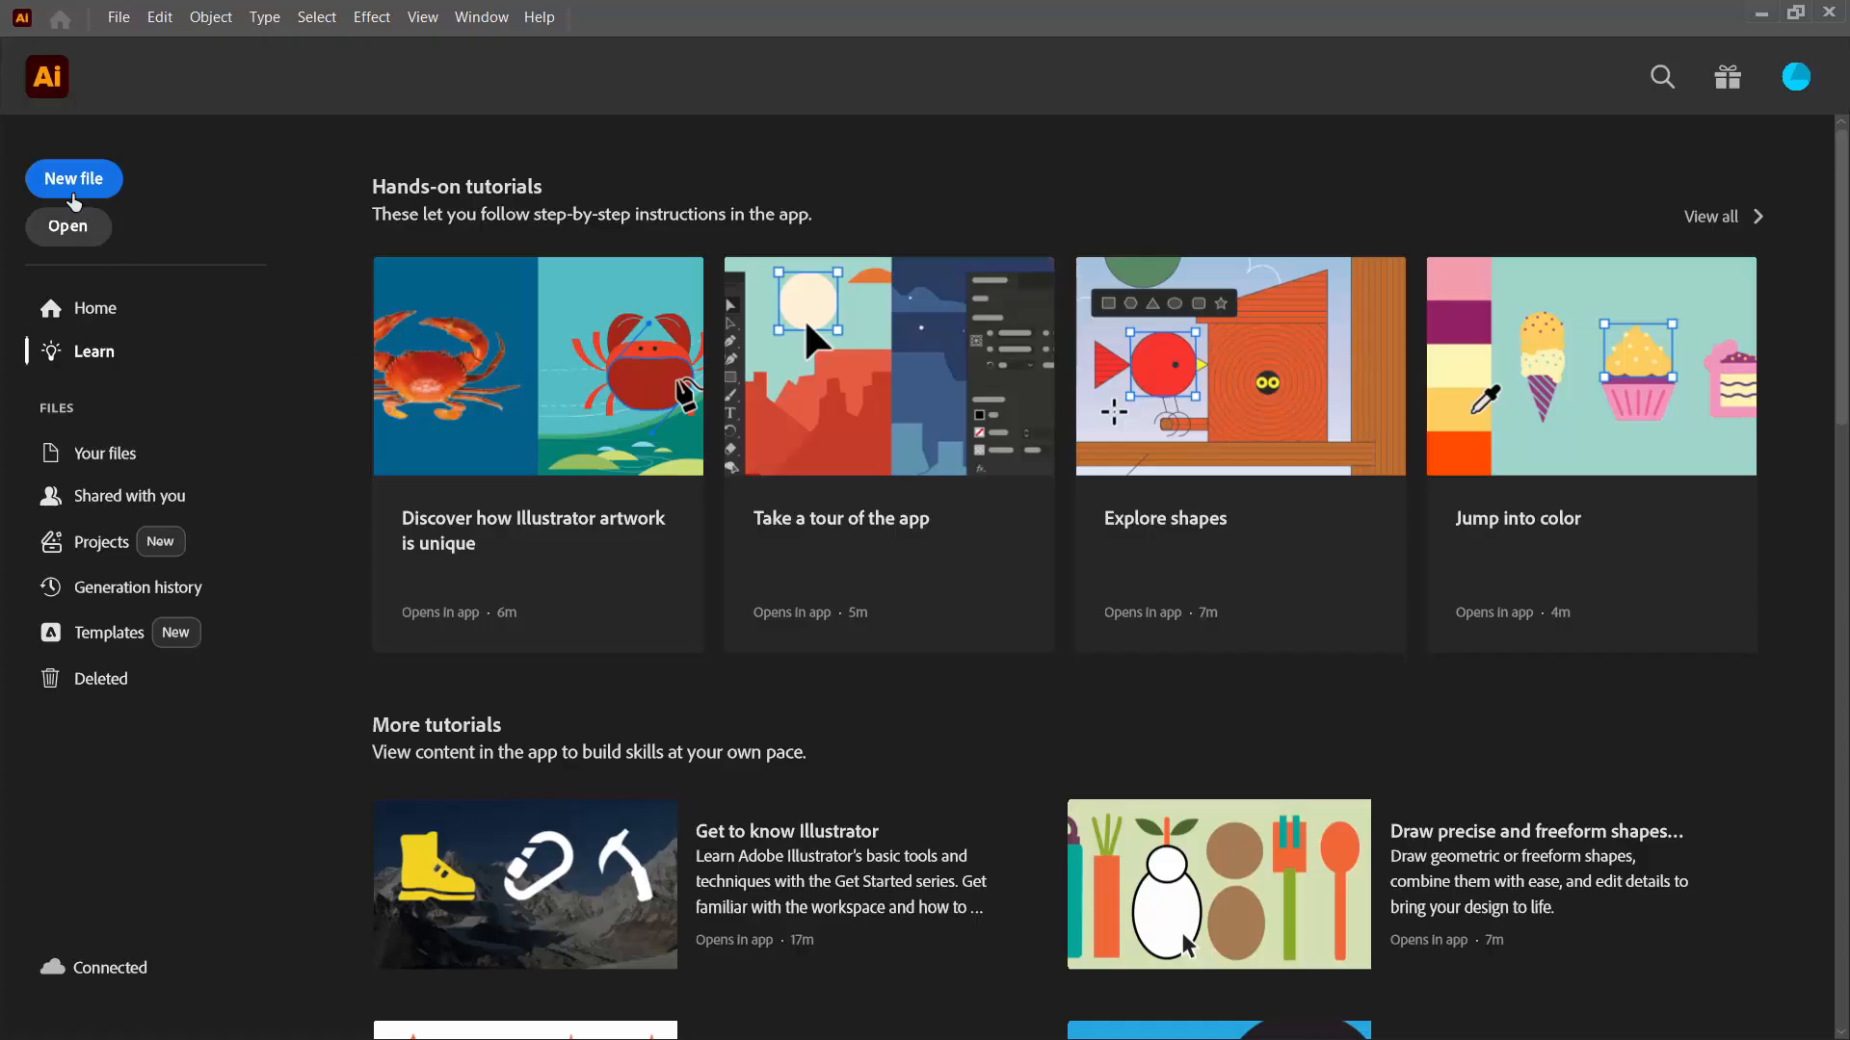
Step: Create a new 1000 x 1000 px web document in Illustrator
{"action": "left_click", "coordinate": [75, 180]}
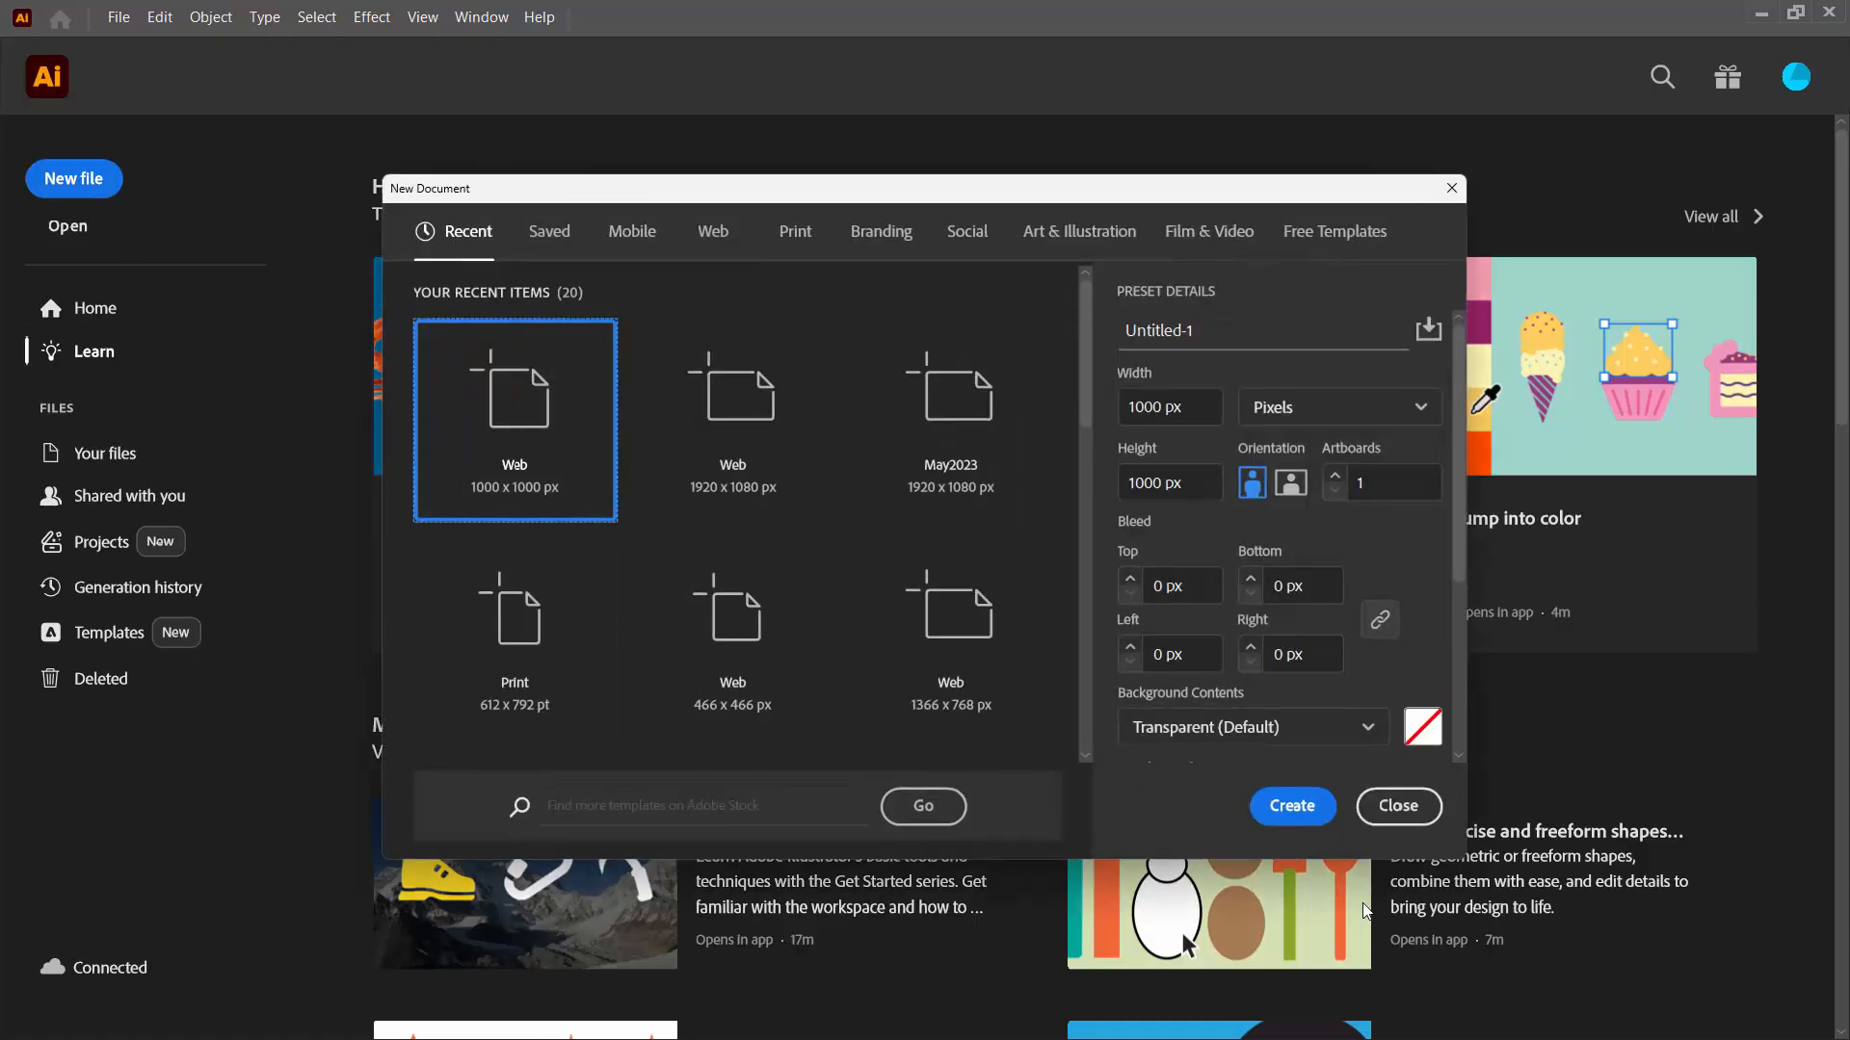
{"action": "left_click", "coordinate": [1275, 809]}
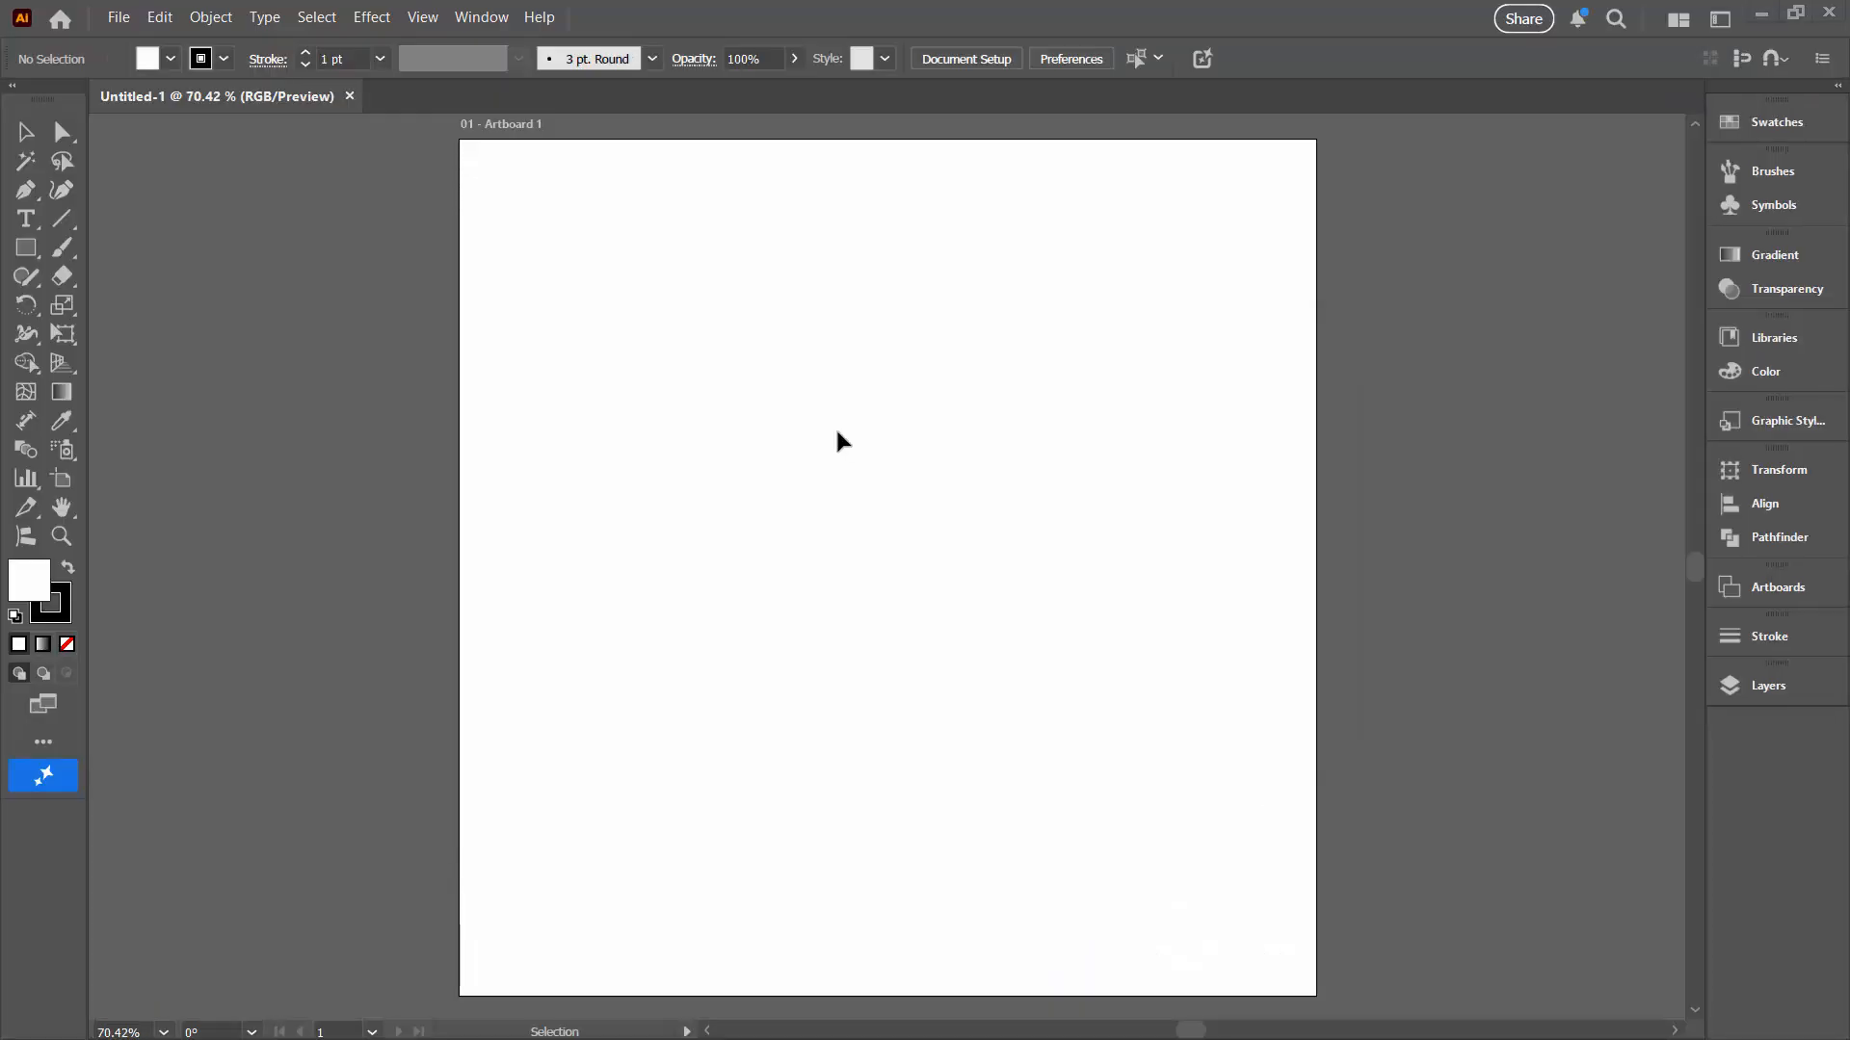
Step: Open the Pattern Creator Free extension panel
{"action": "left_click", "coordinate": [472, 15]}
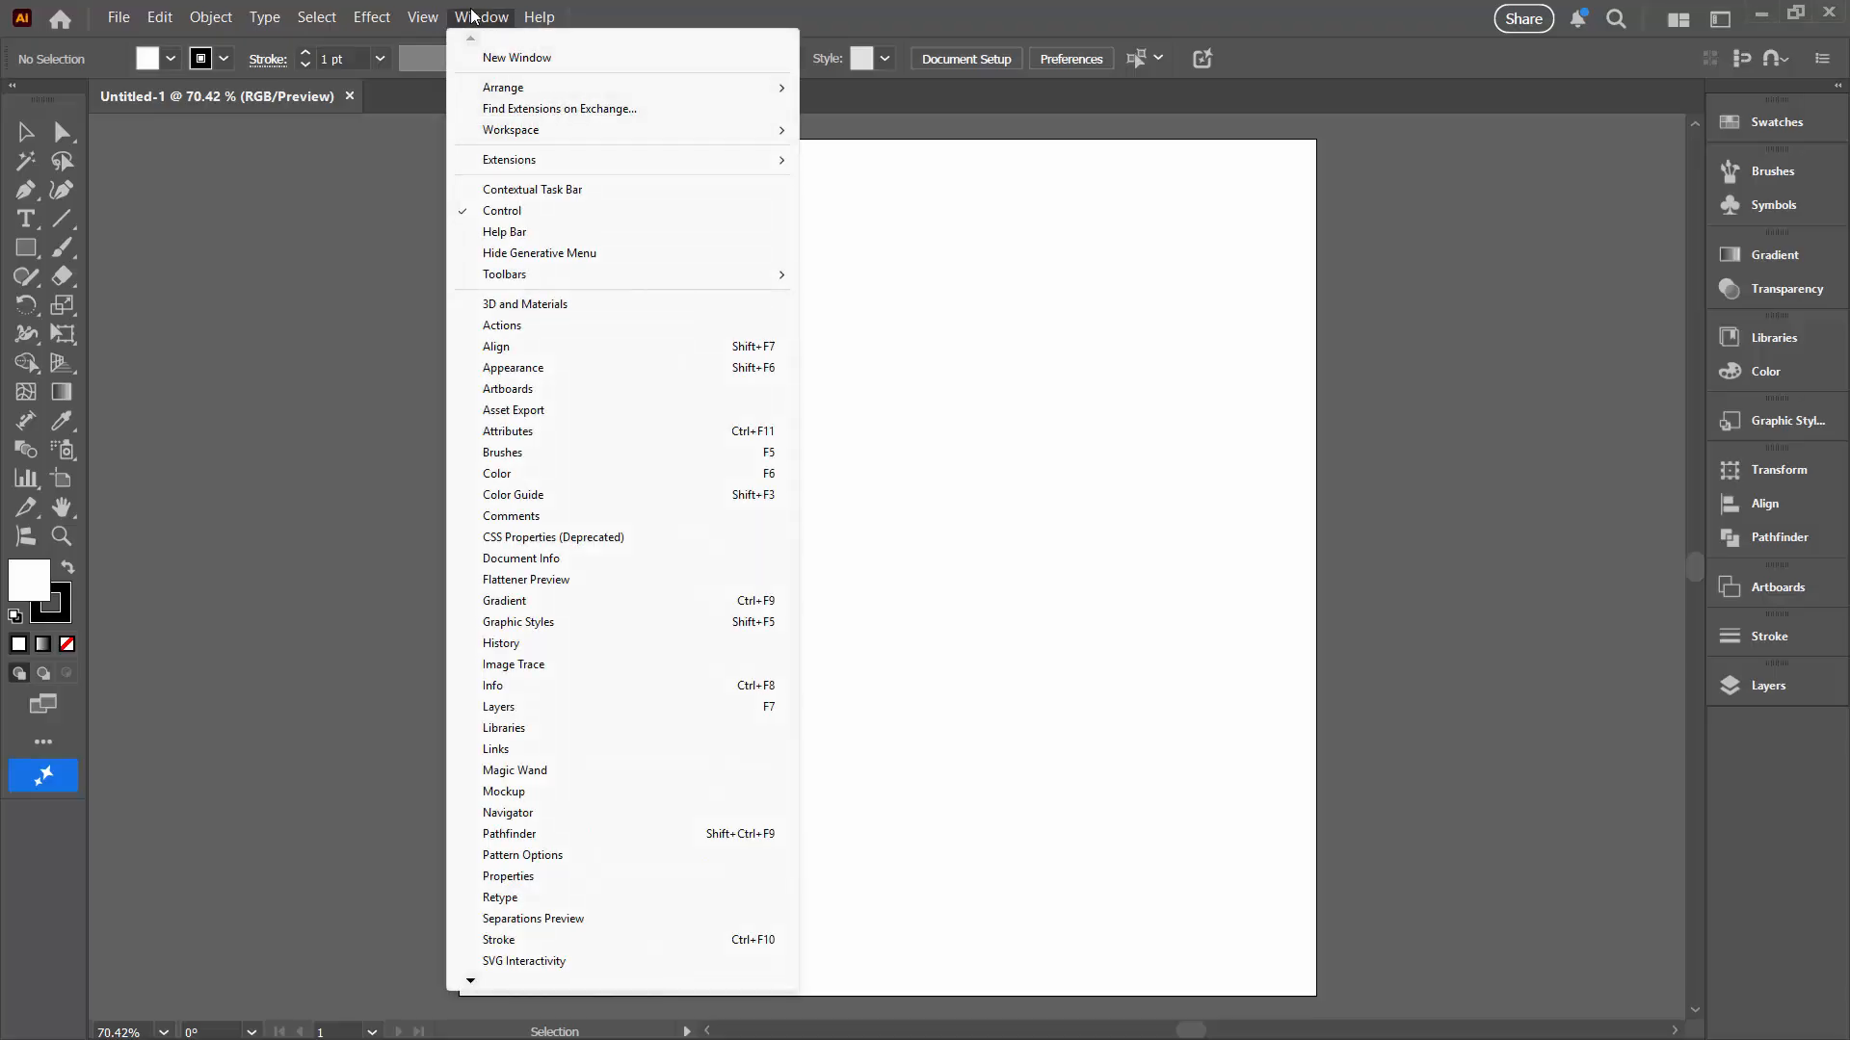
{"action": "mouse_move", "coordinate": [496, 160]}
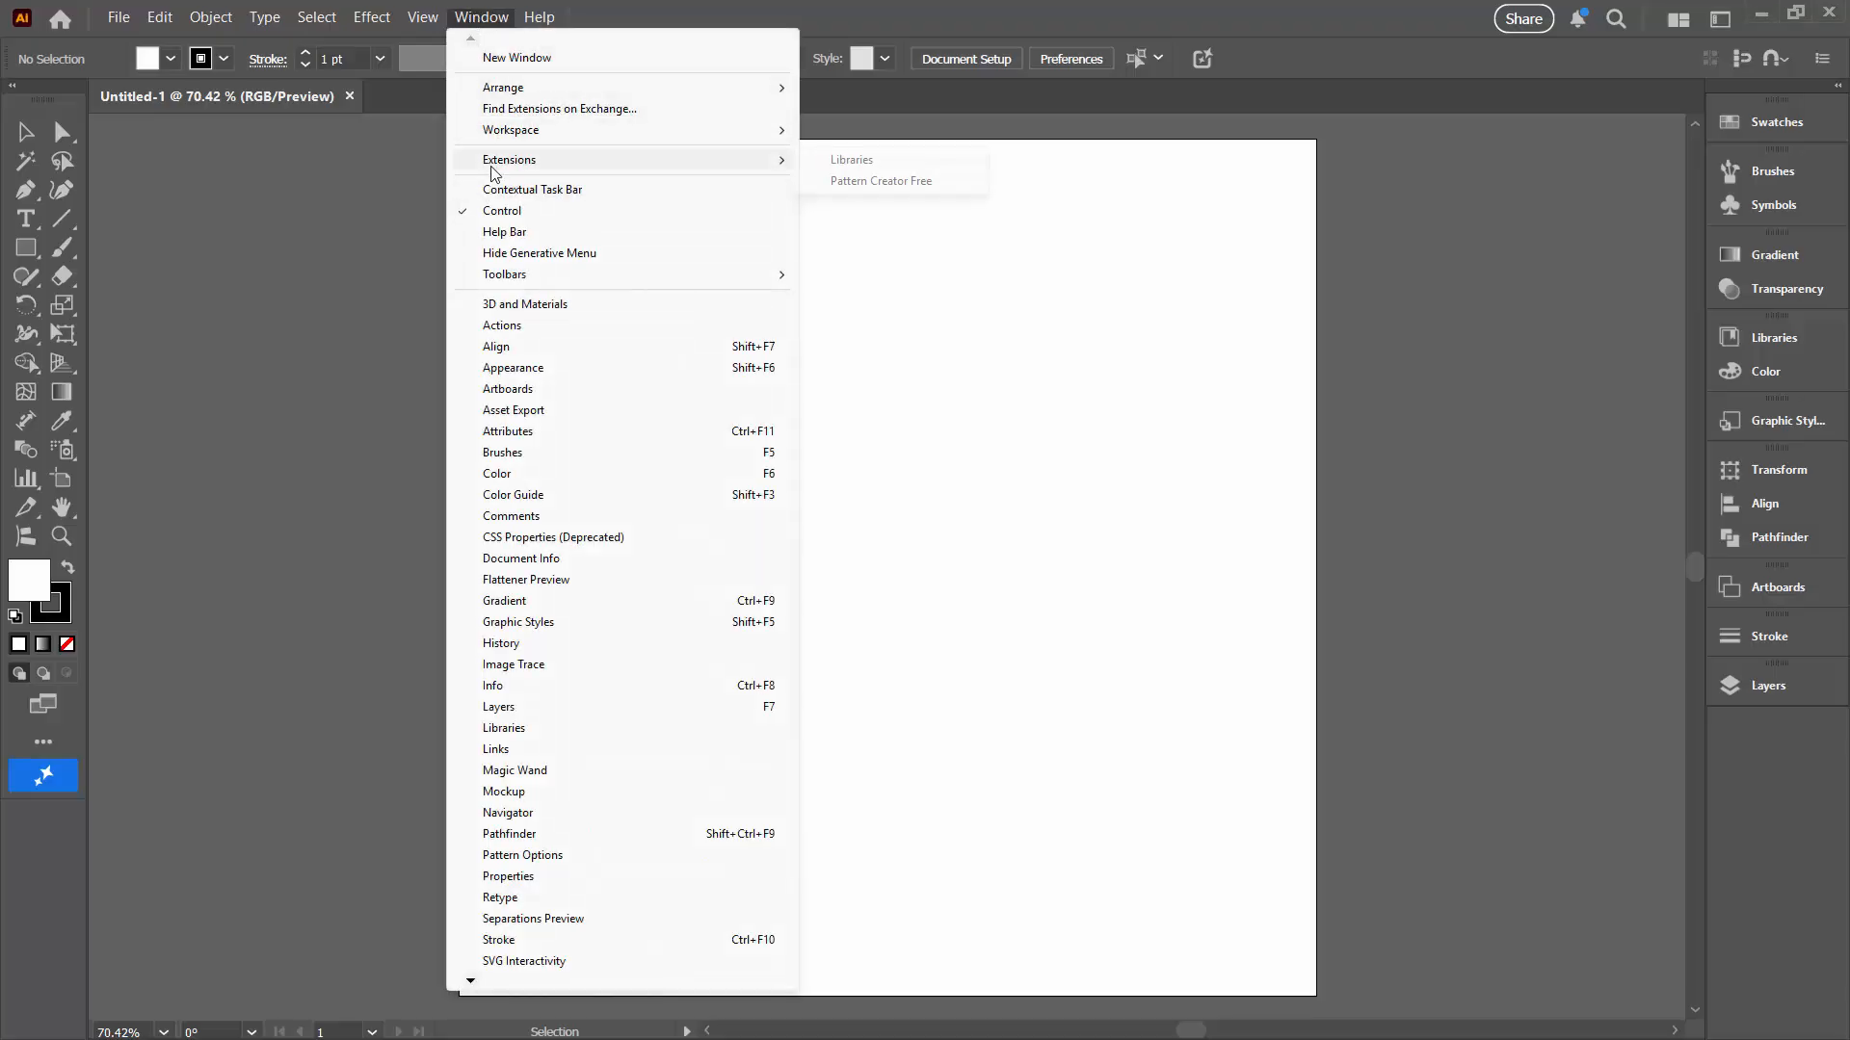
{"action": "left_click", "coordinate": [911, 183]}
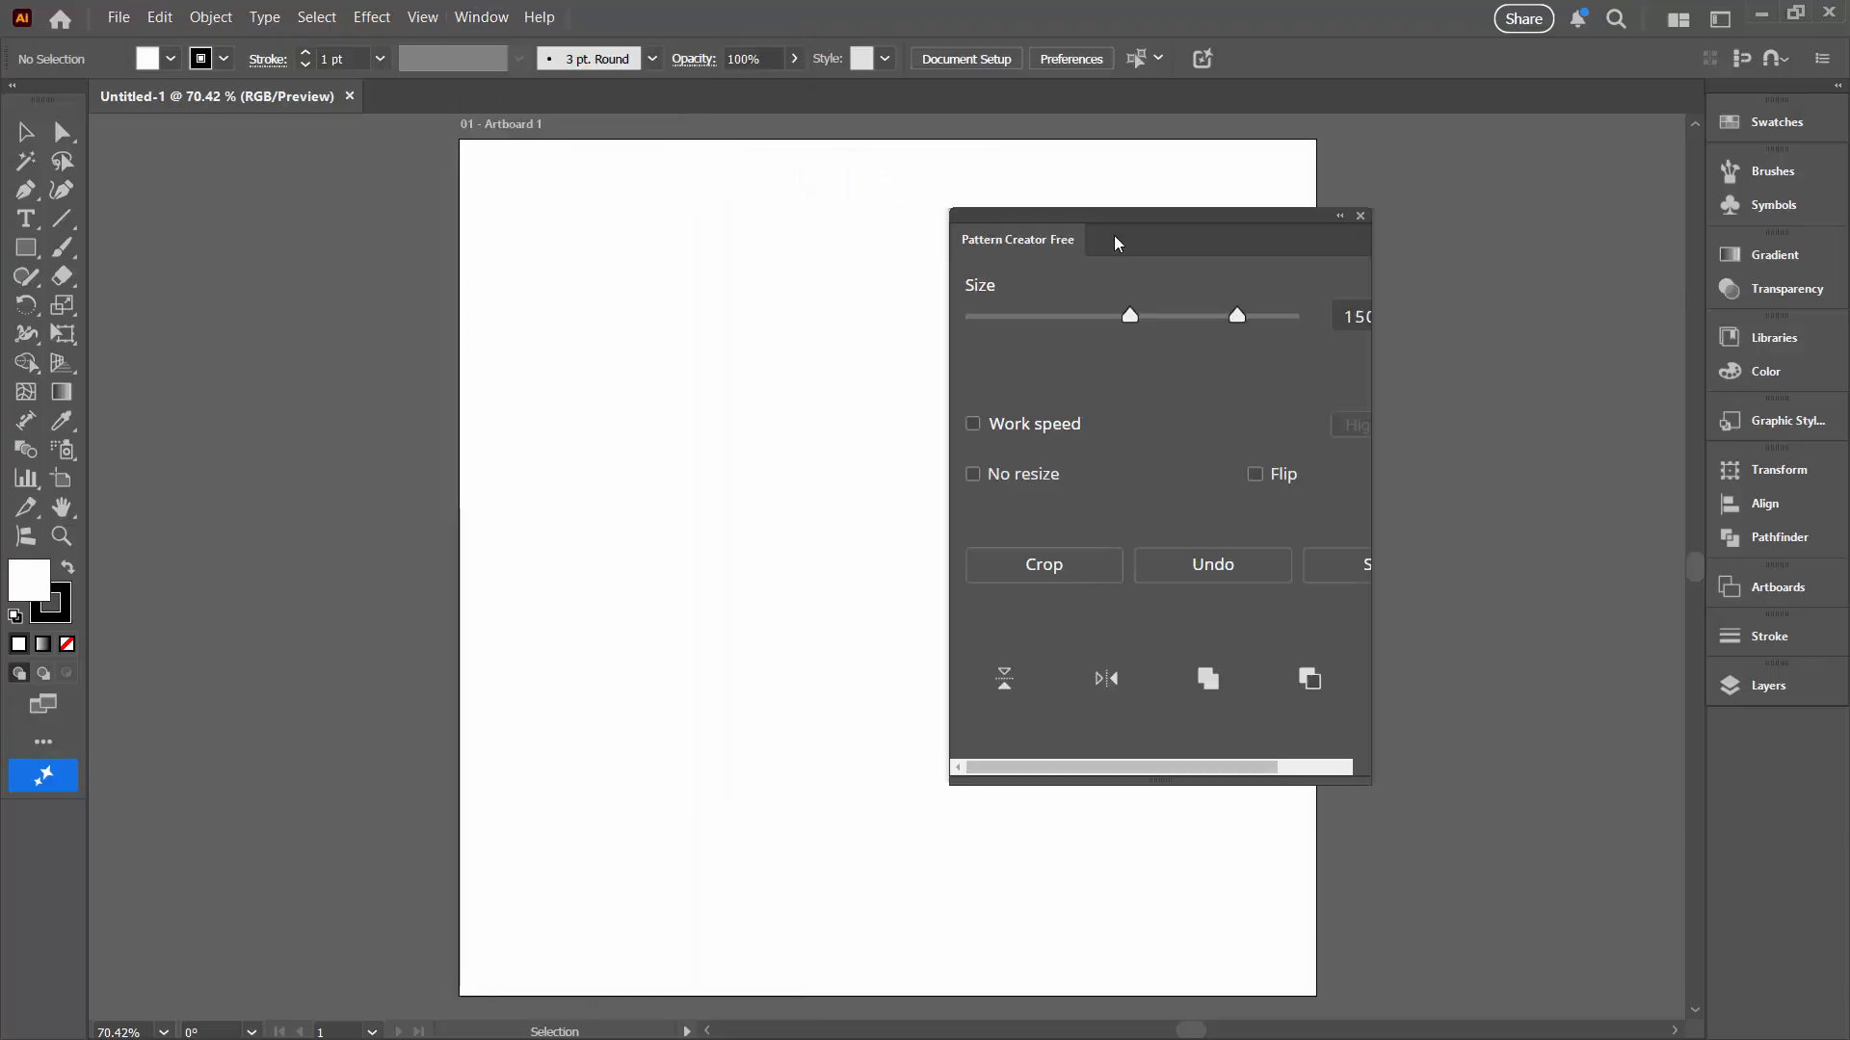
Step: Move the Pattern Creator Free panel beside the artboard and scroll it to show its size fields
{"action": "left_click_drag", "start_coordinate": [1043, 223], "coordinate": [1269, 237]}
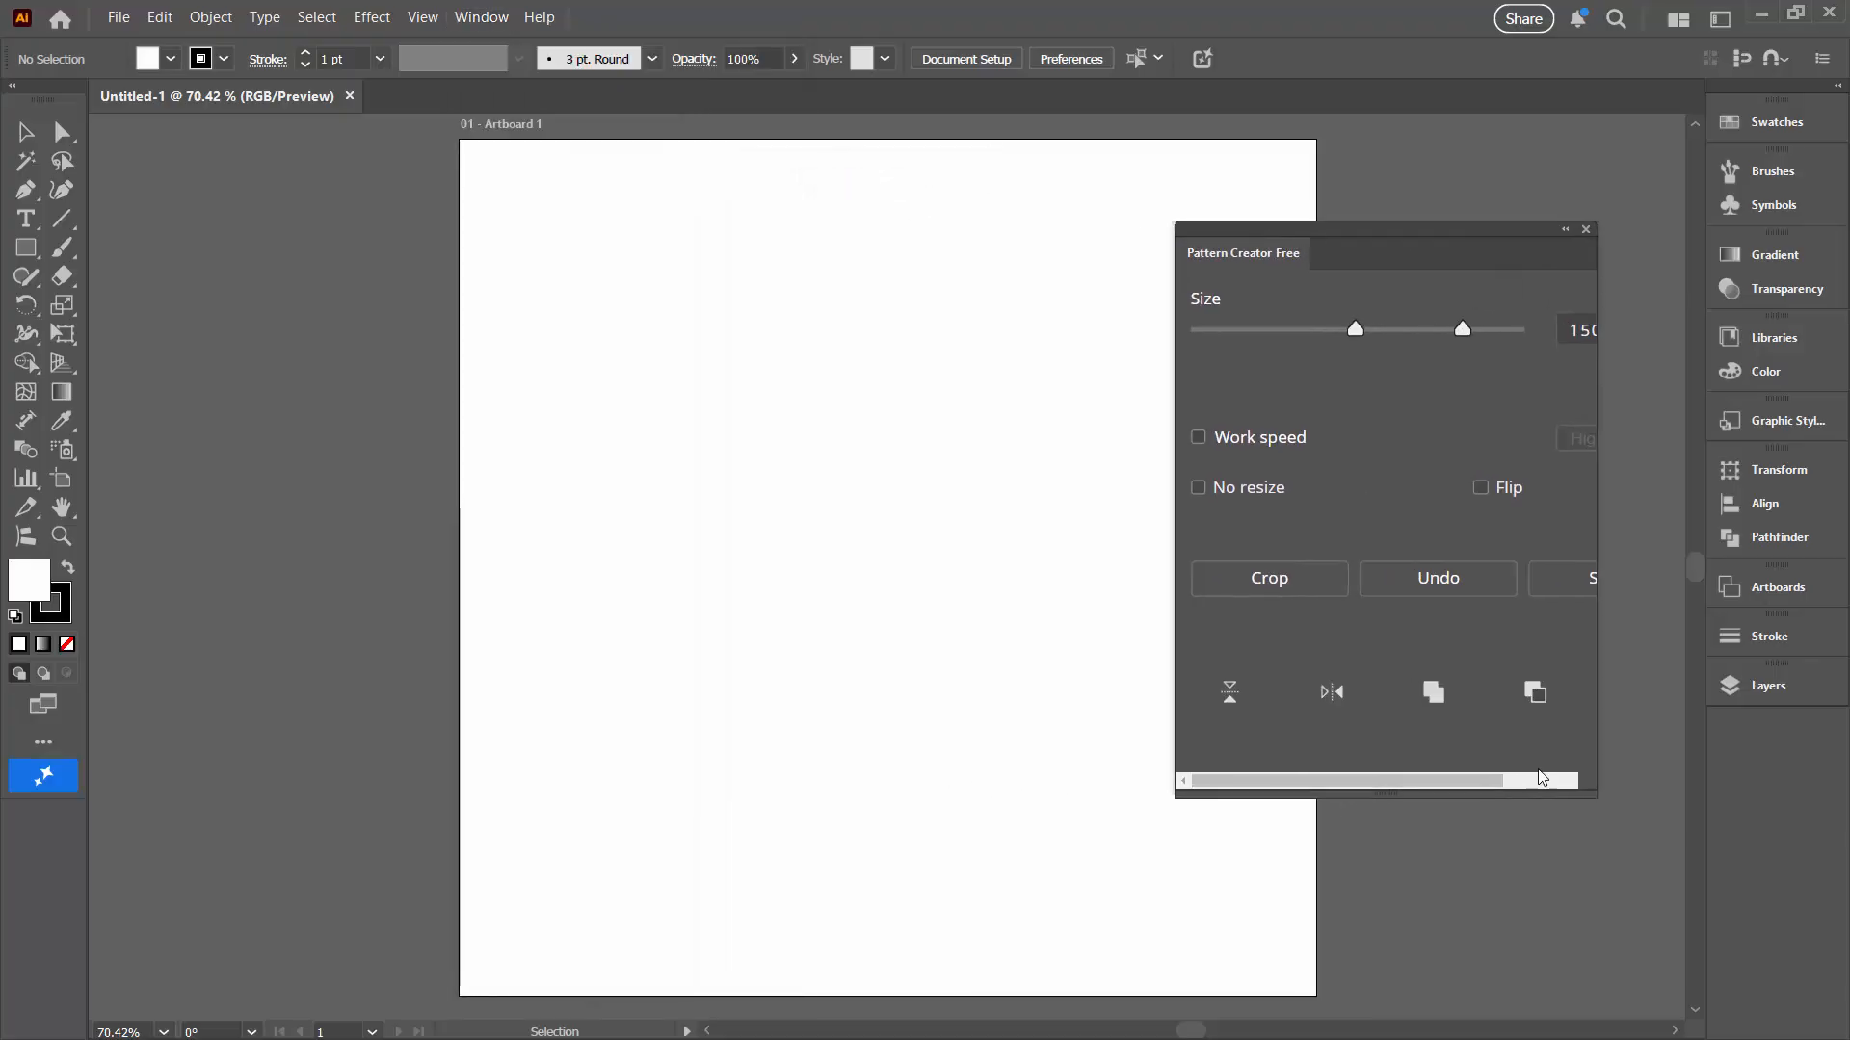
{"action": "left_click_drag", "start_coordinate": [1491, 788], "coordinate": [1315, 785]}
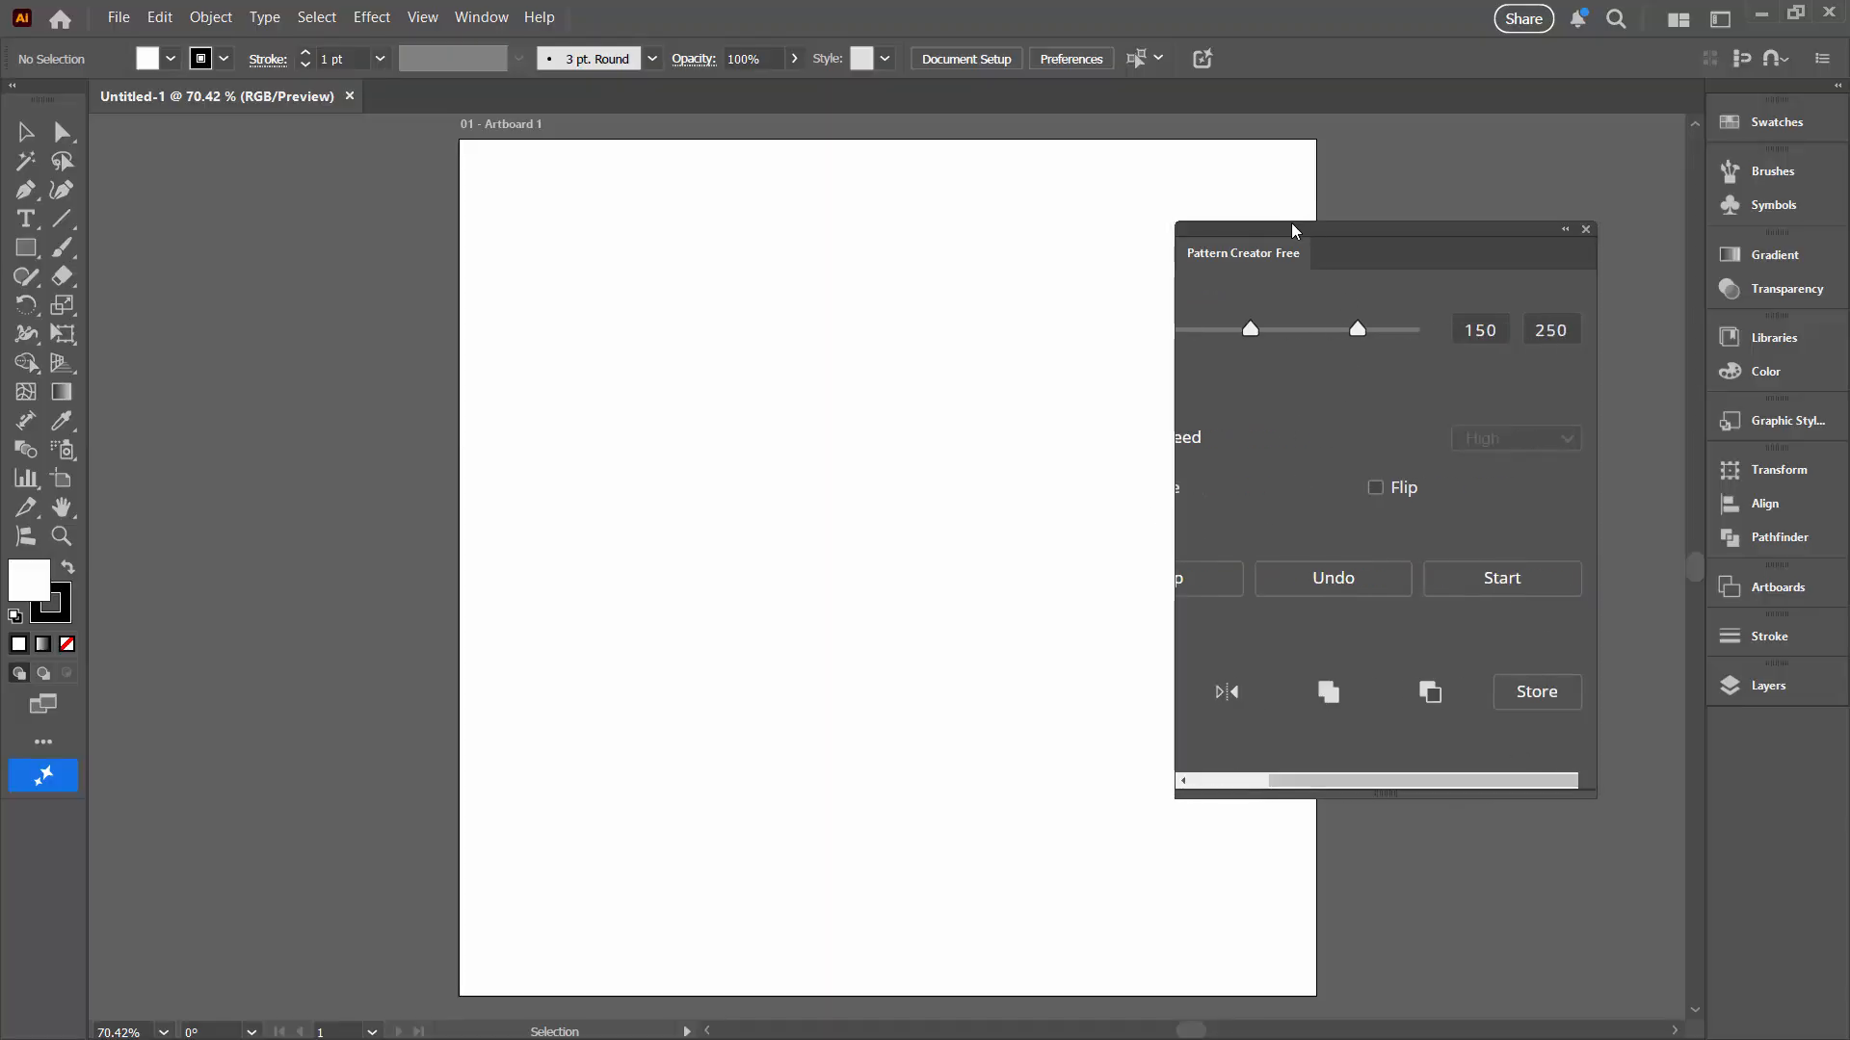
{"action": "left_click_drag", "start_coordinate": [1292, 232], "coordinate": [1448, 310]}
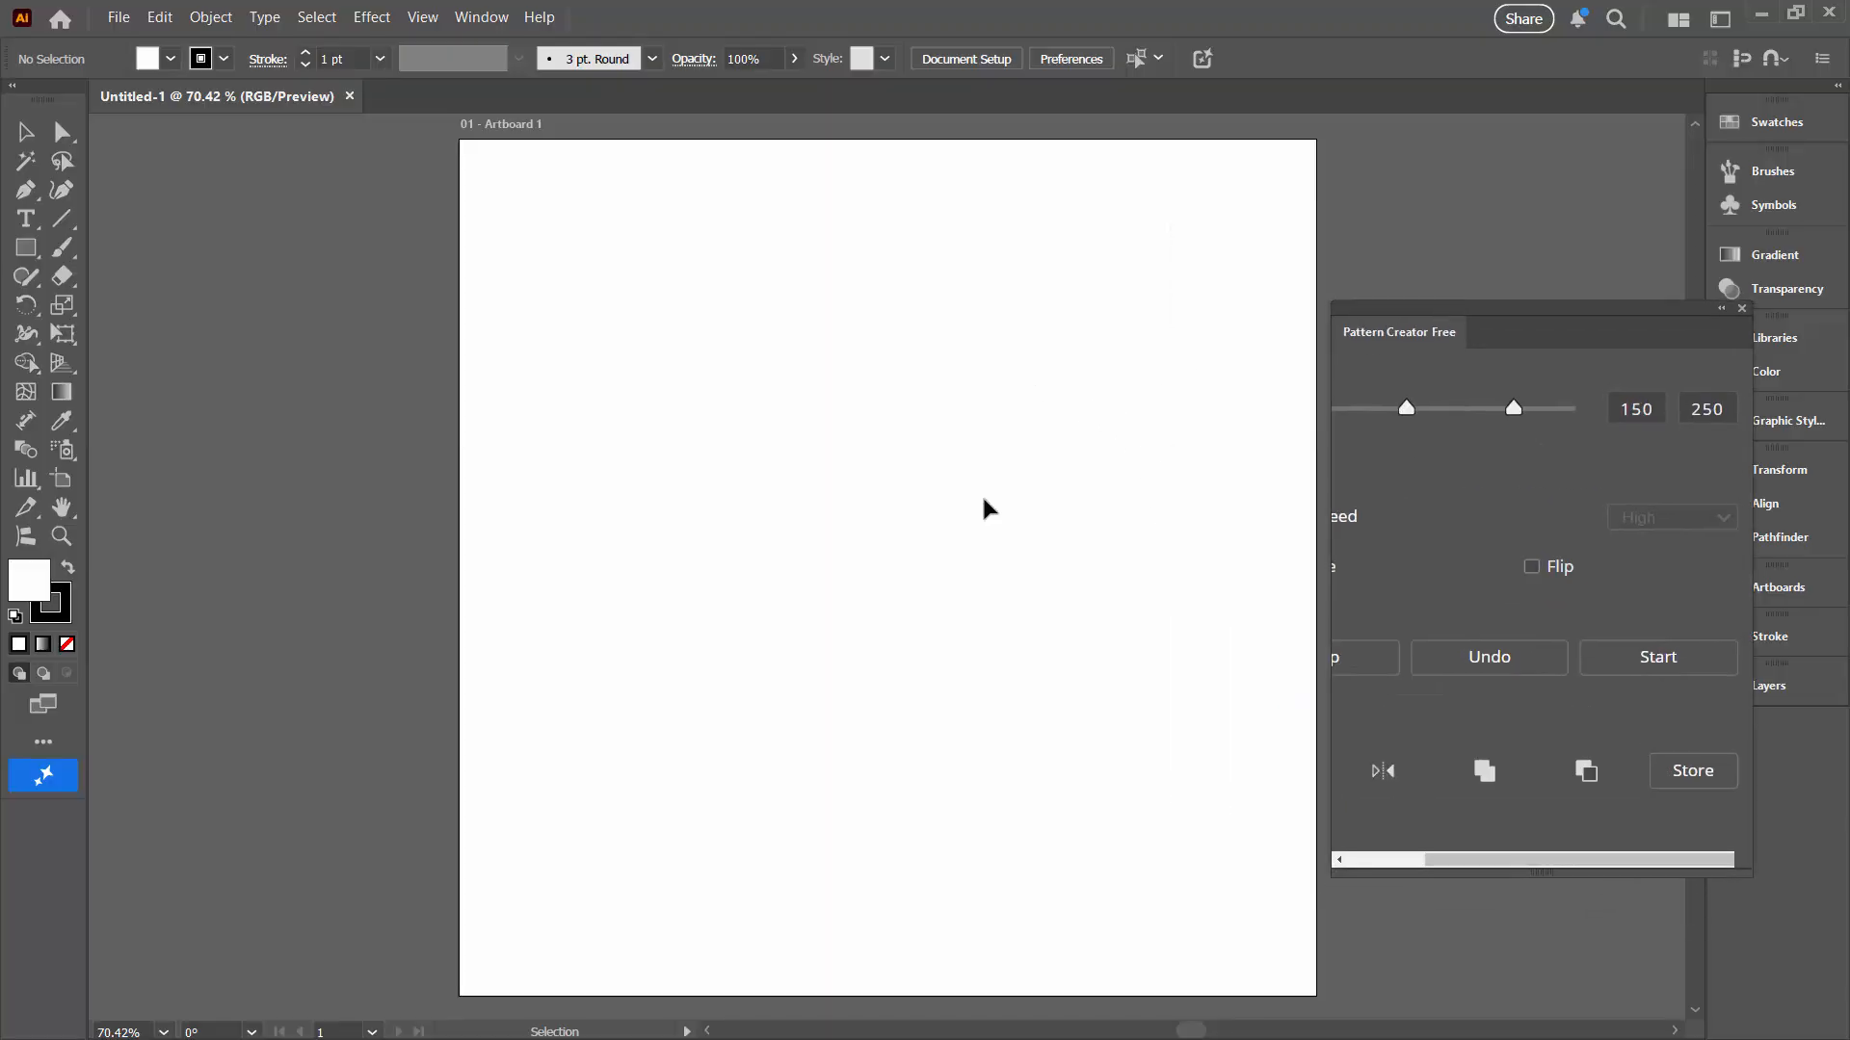
Step: Draw small rectangles with one rounded corner near the artboard's upper left, filled blue with no stroke
{"action": "left_click", "coordinate": [30, 251]}
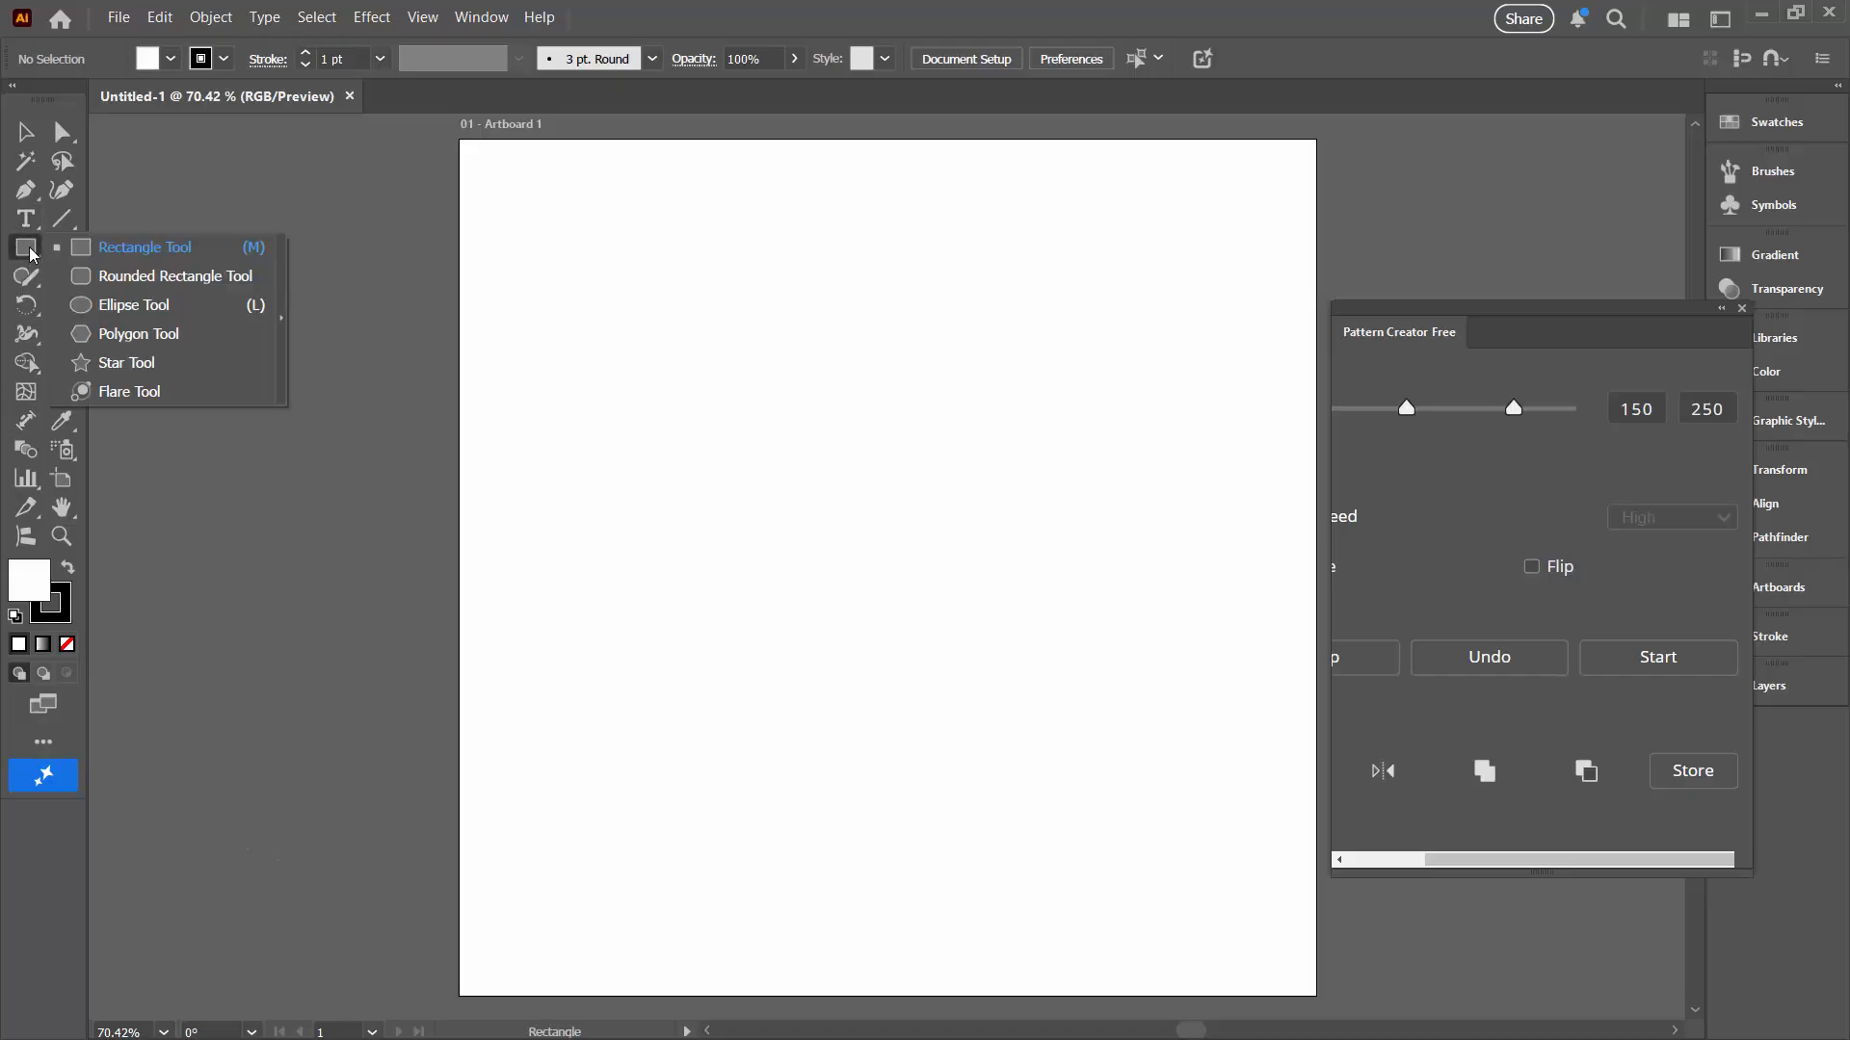
{"action": "left_click", "coordinate": [144, 247]}
{"action": "mouse_move", "coordinate": [614, 239]}
{"action": "left_mouse_down"}
{"action": "mouse_move", "coordinate": [683, 306]}
{"action": "mouse_move", "coordinate": [640, 286]}
{"action": "mouse_move", "coordinate": [651, 389]}
{"action": "mouse_move", "coordinate": [701, 339]}
{"action": "mouse_move", "coordinate": [603, 331]}
{"action": "left_mouse_up"}
{"action": "left_click", "coordinate": [67, 568]}
{"action": "left_click", "coordinate": [62, 610]}
{"action": "left_click", "coordinate": [67, 645]}
{"action": "left_click", "coordinate": [29, 581]}
{"action": "left_click", "coordinate": [1576, 569]}
{"action": "key", "text": "v"}
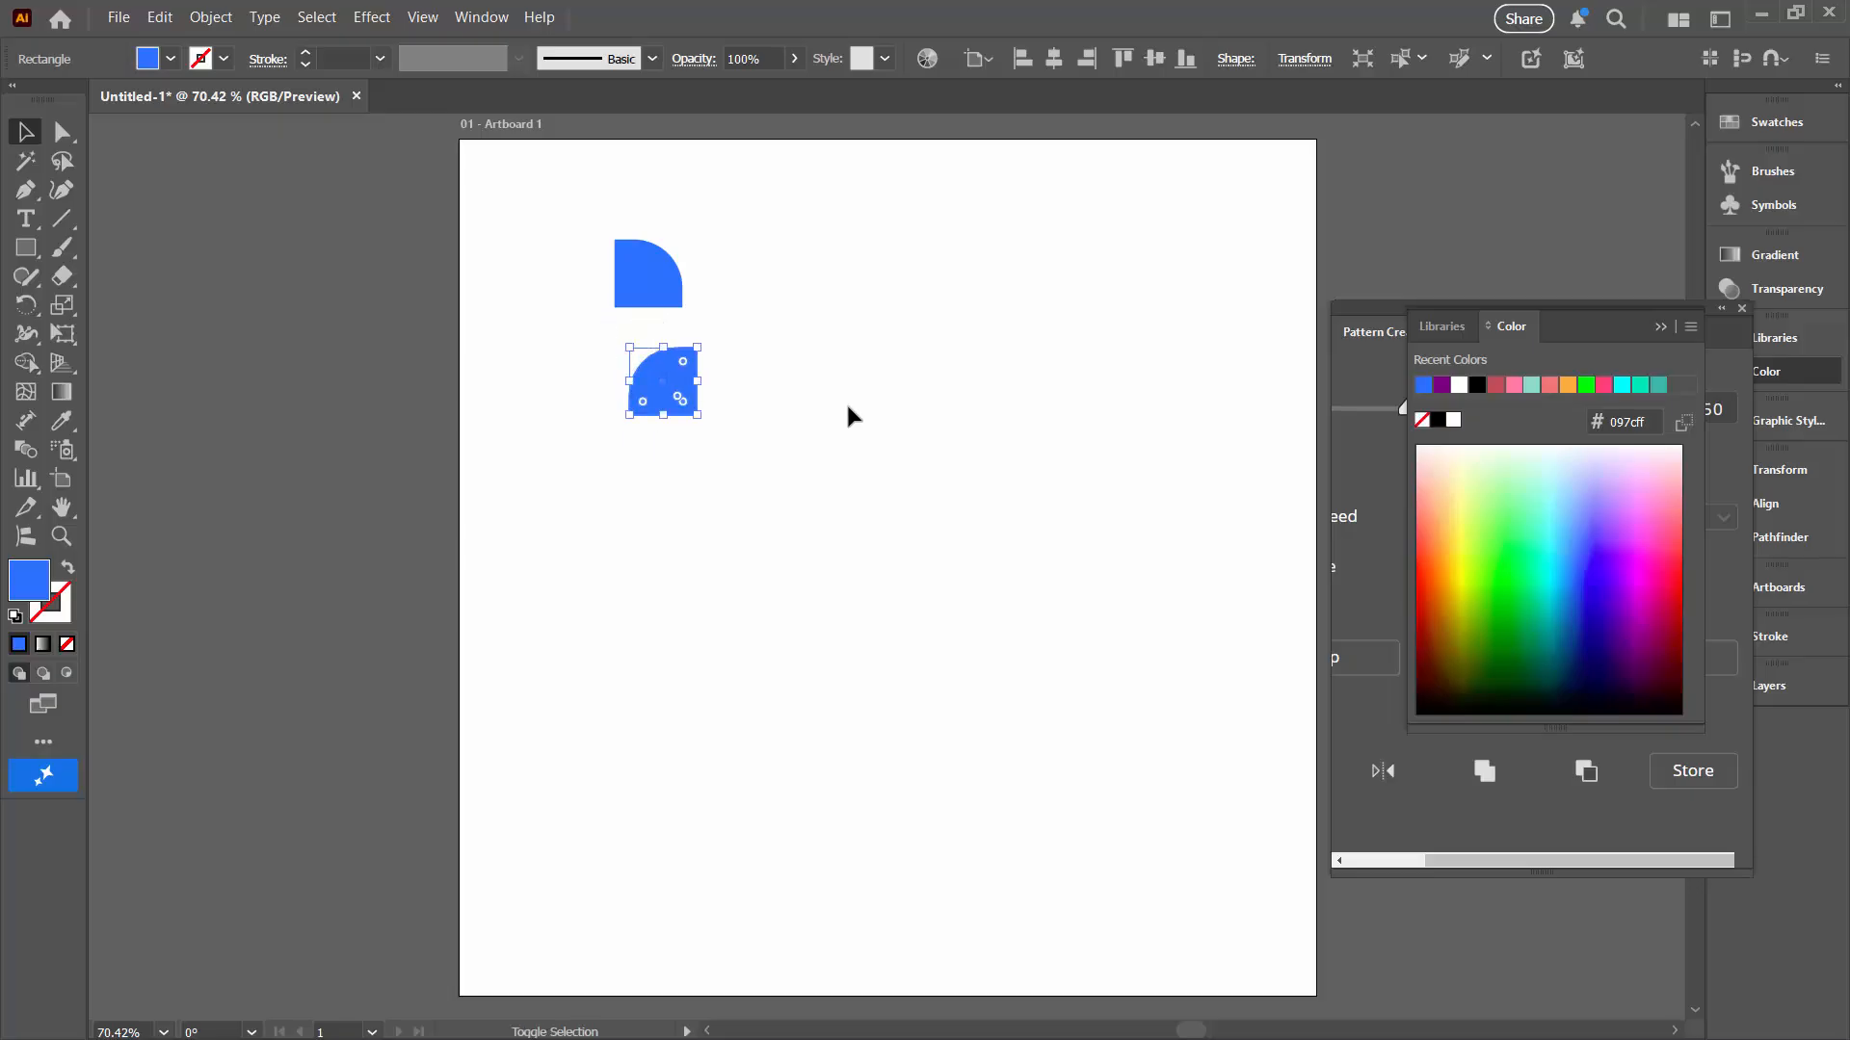
Step: Duplicate the shape downward twice, rotating the copies and giving each shape a different blue-violet fill
{"action": "left_click", "coordinate": [1604, 542]}
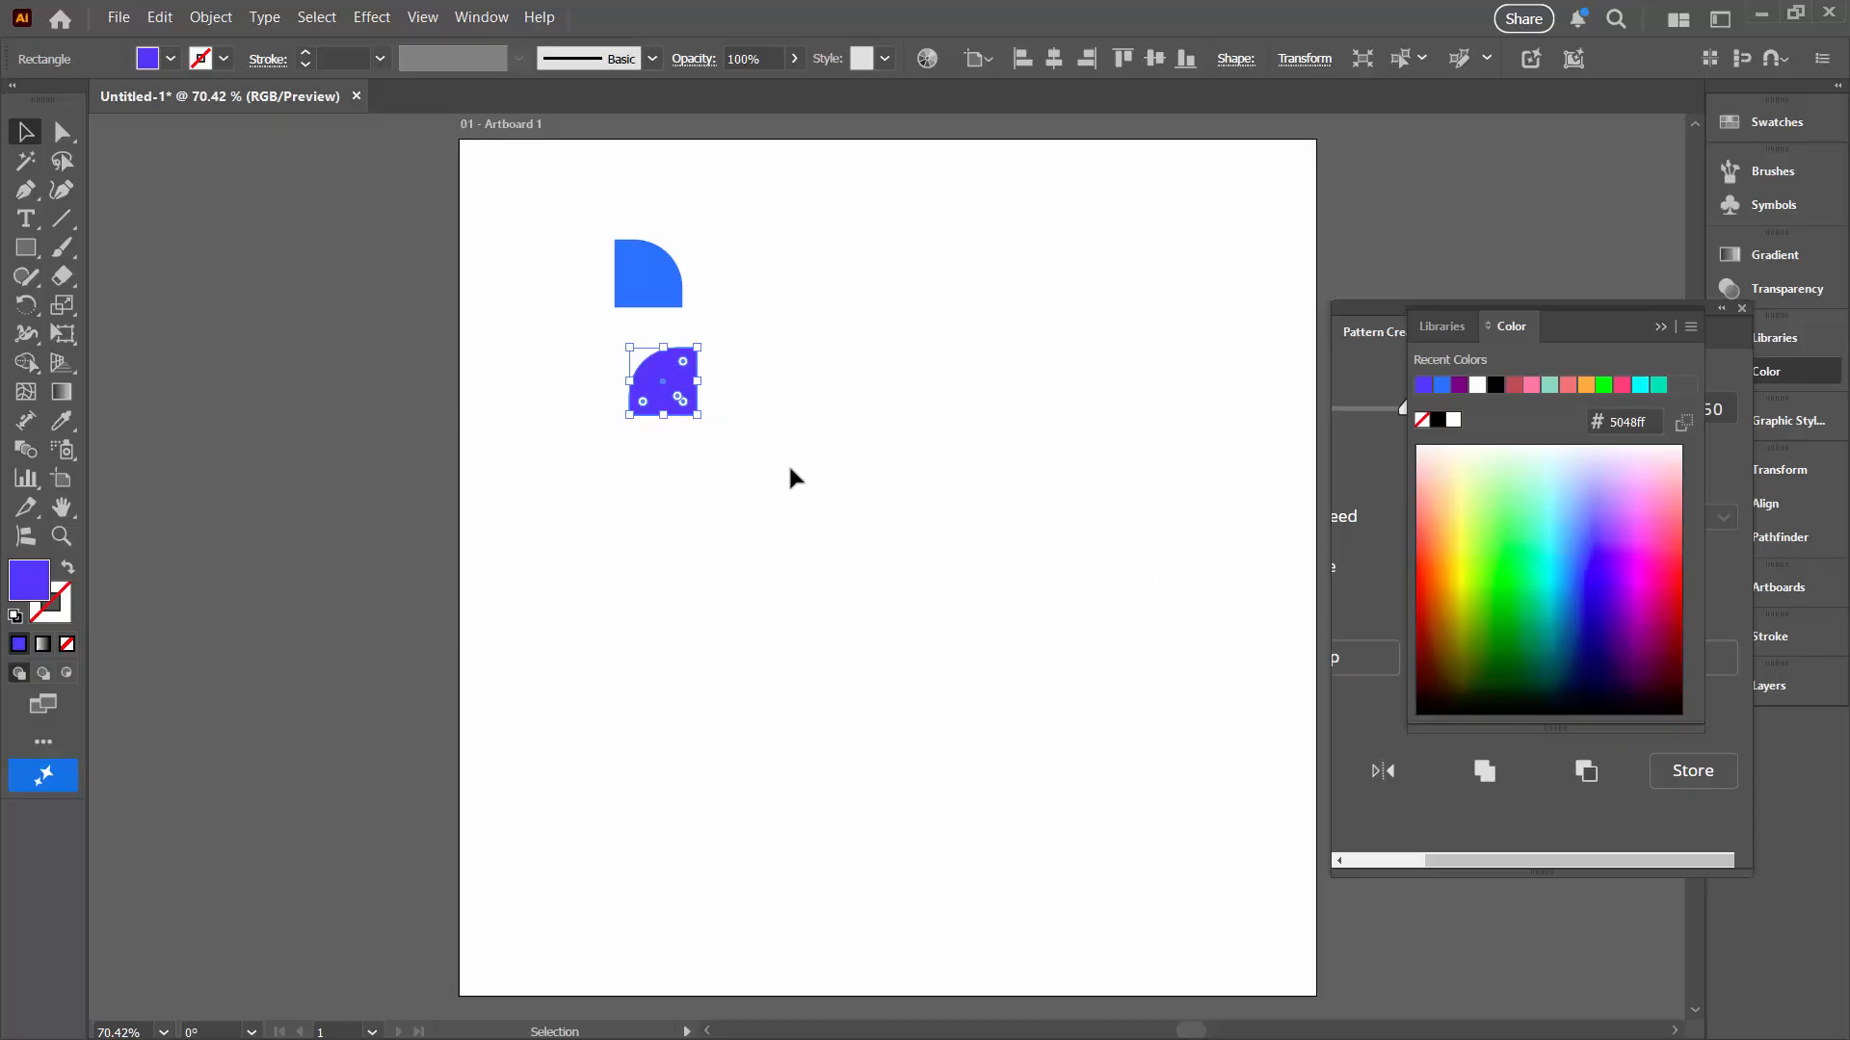
{"action": "left_click_drag", "start_coordinate": [655, 405], "coordinate": [667, 558]}
{"action": "left_click_drag", "start_coordinate": [713, 492], "coordinate": [752, 500]}
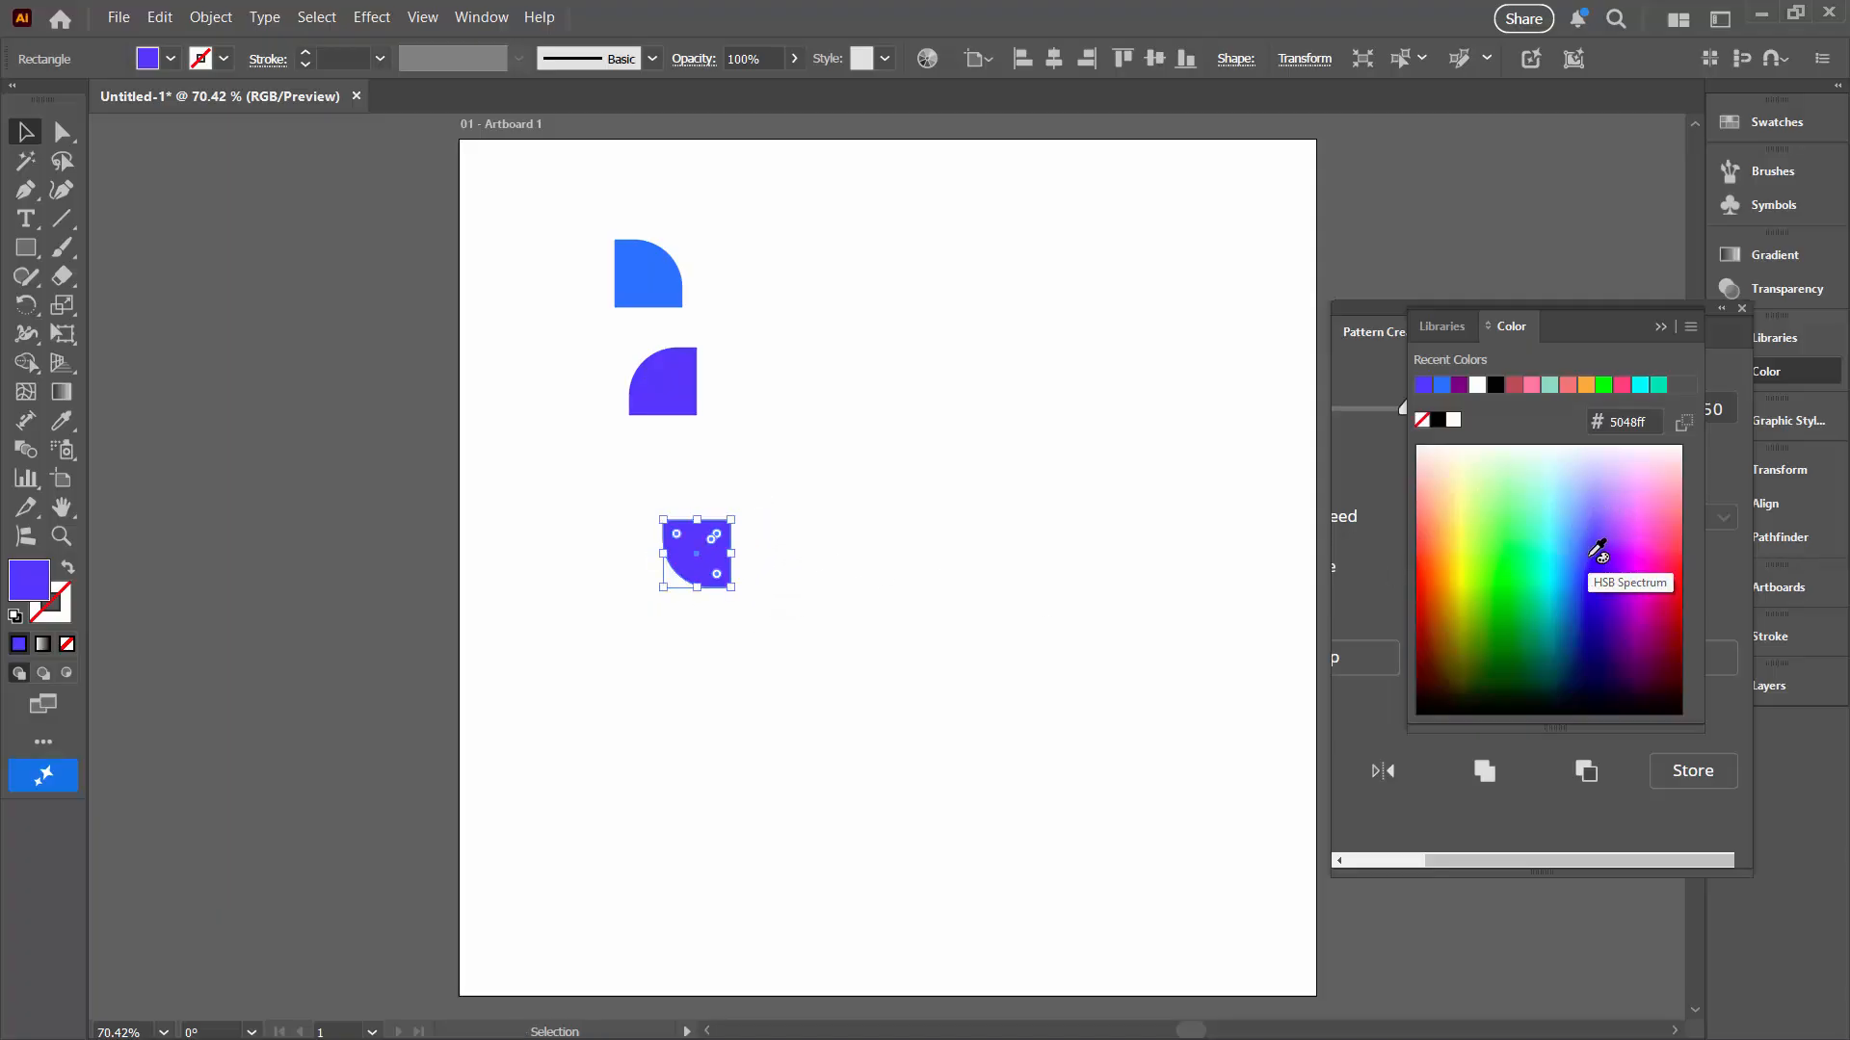
{"action": "left_click", "coordinate": [1616, 578]}
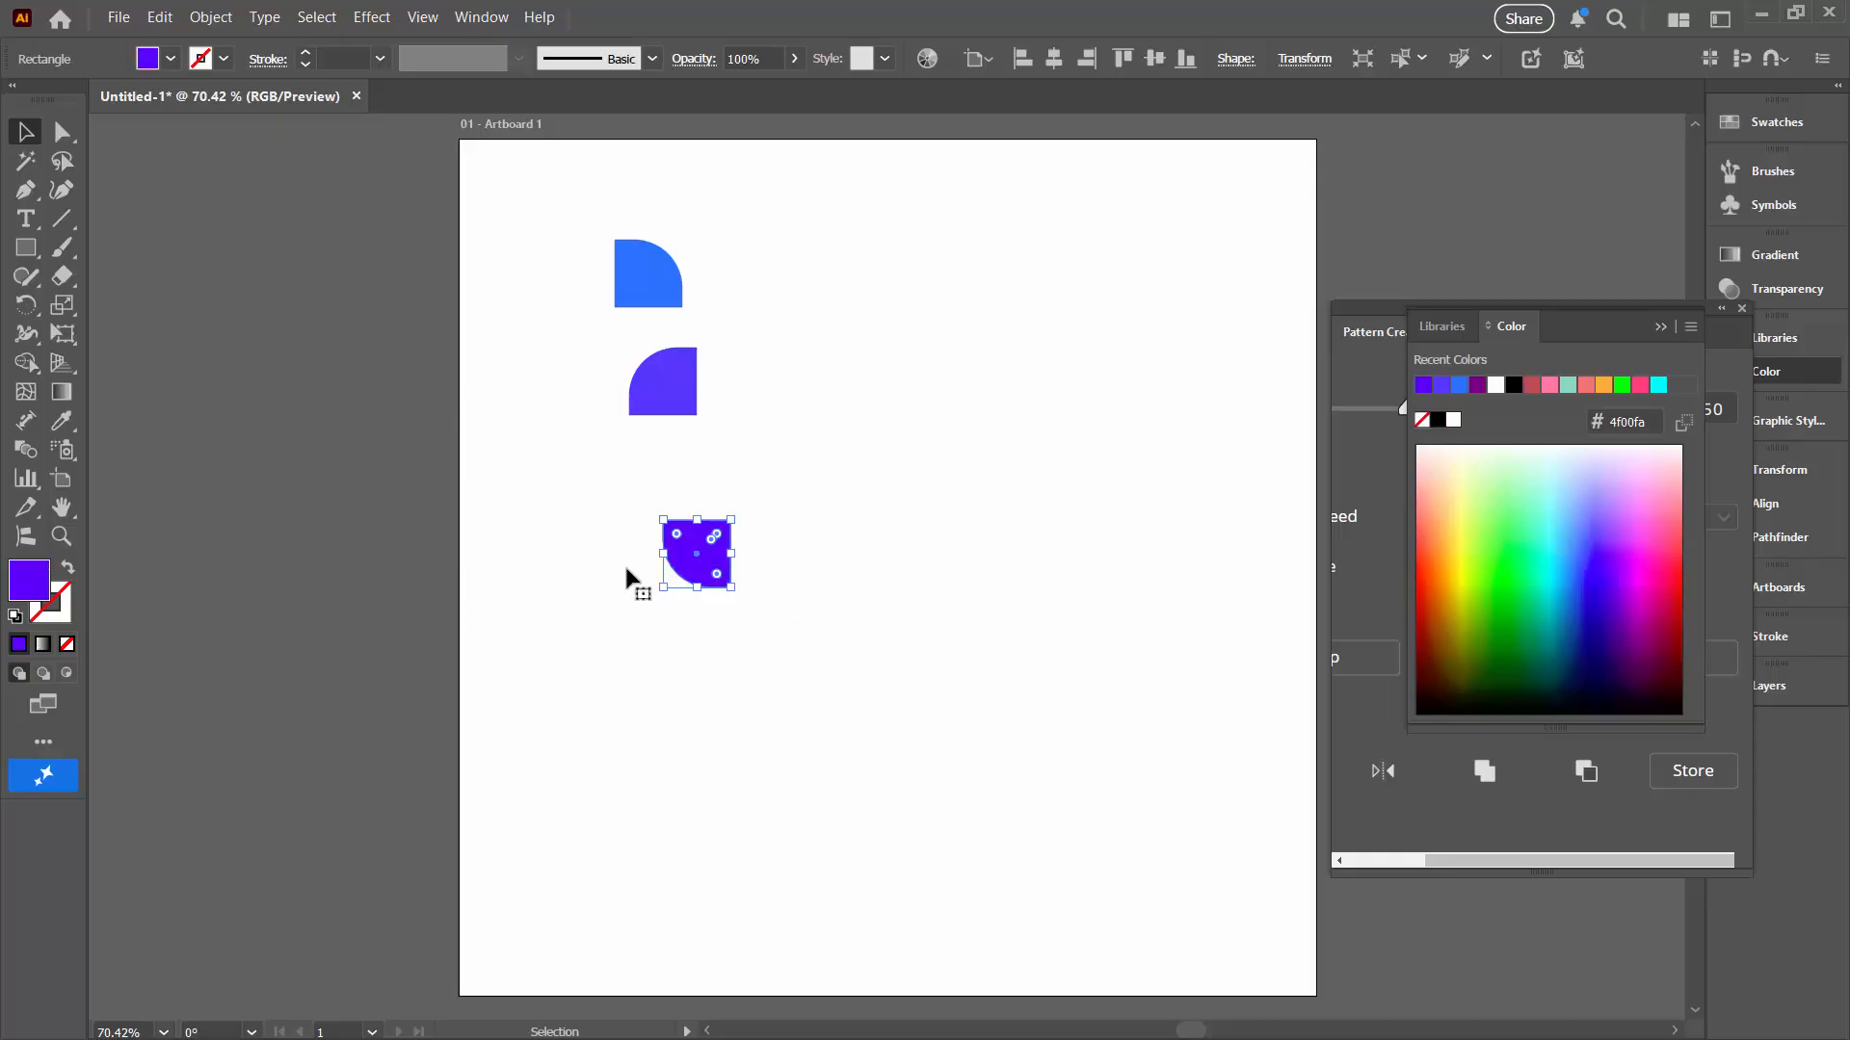
{"action": "left_click_drag", "start_coordinate": [708, 568], "coordinate": [871, 706]}
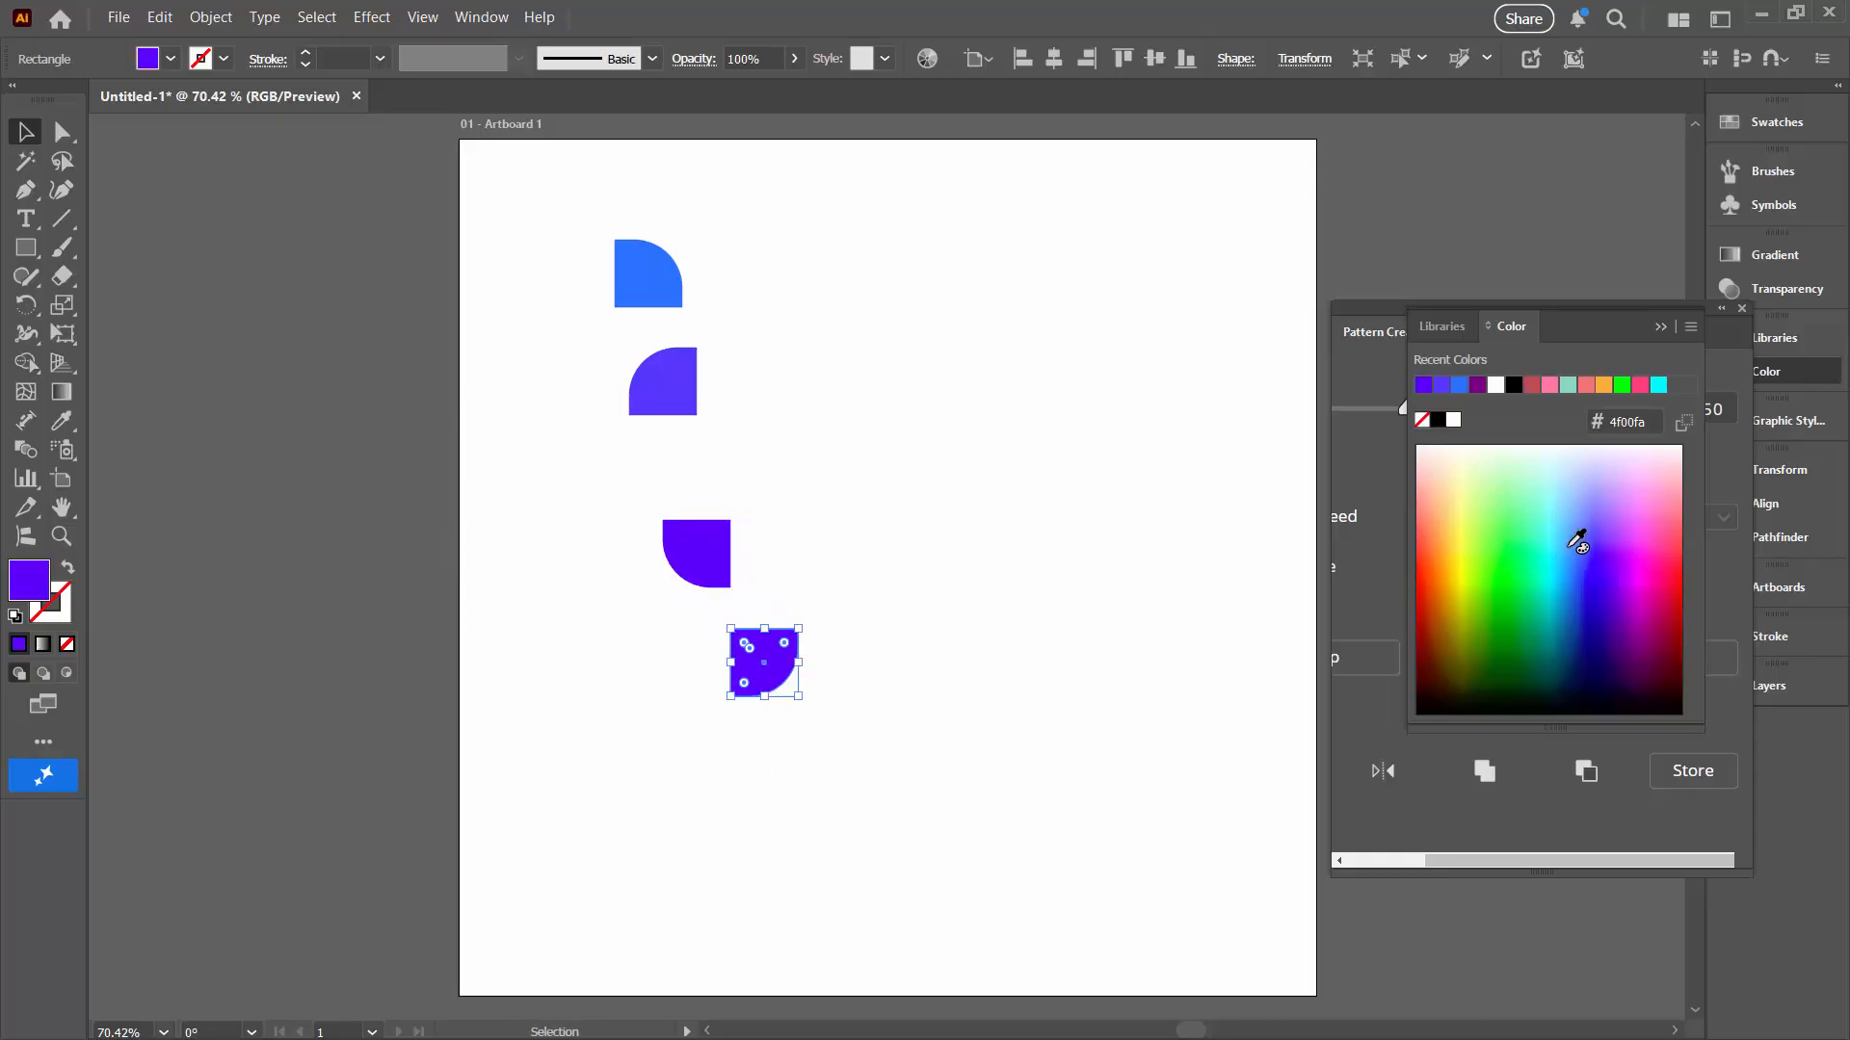
{"action": "left_click", "coordinate": [1586, 570]}
Step: Select all four shapes and move them off the artboard to its left
{"action": "left_click_drag", "start_coordinate": [508, 194], "coordinate": [974, 888]}
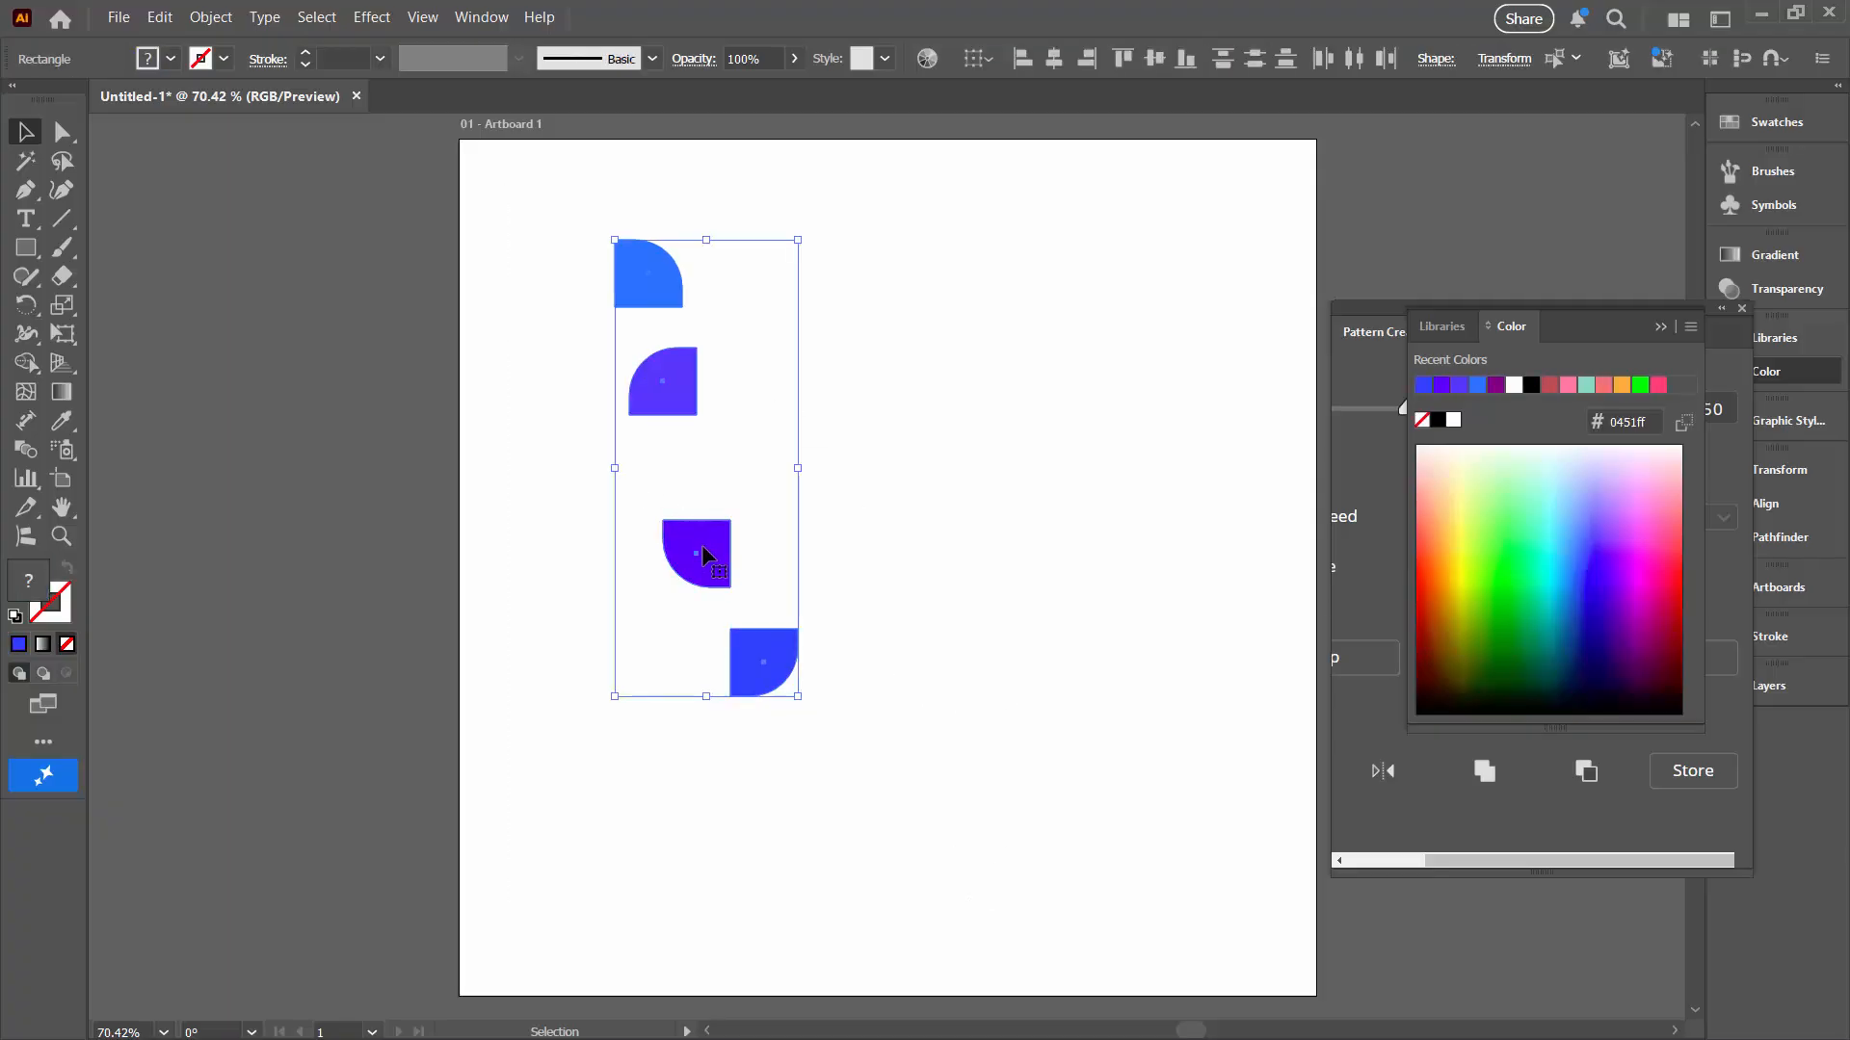
{"action": "left_click_drag", "start_coordinate": [706, 549], "coordinate": [310, 568]}
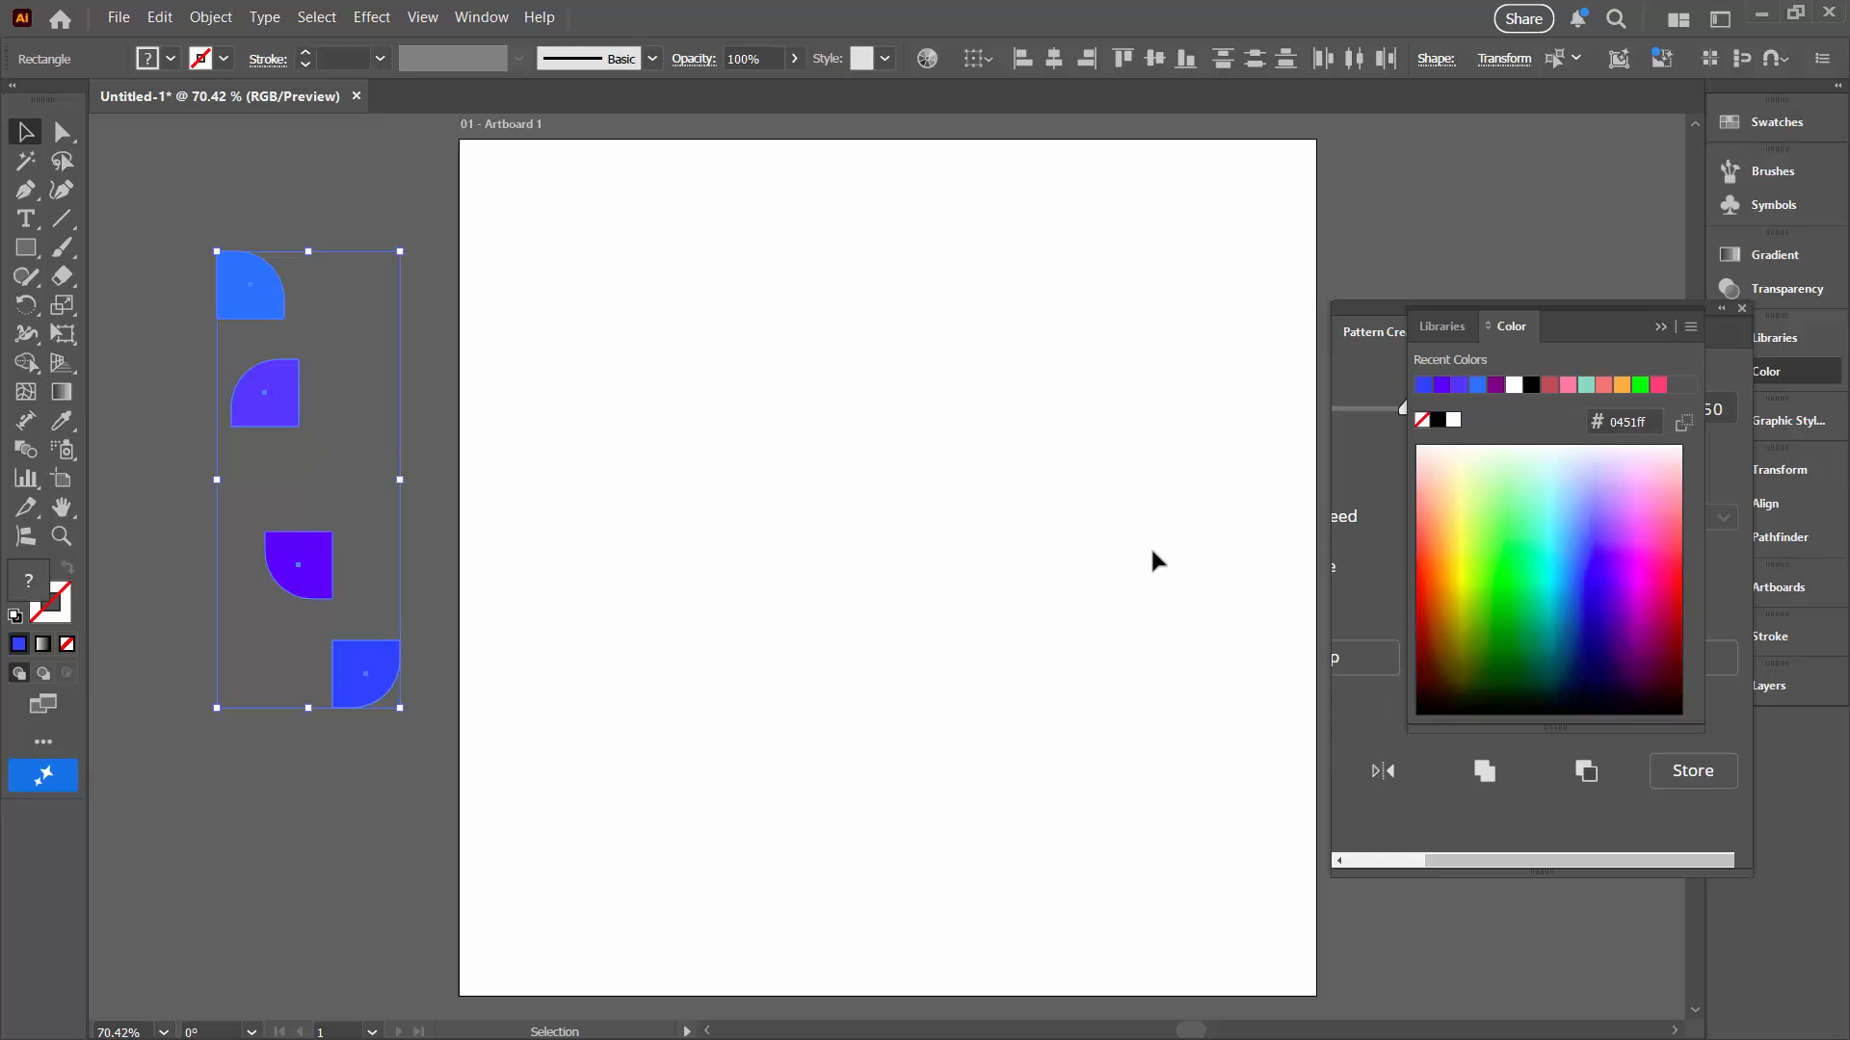
Step: Generate a random pattern over the artboard with Pattern Creator Free, setting the shape Size range to 100 and 100
{"action": "left_click", "coordinate": [1663, 325]}
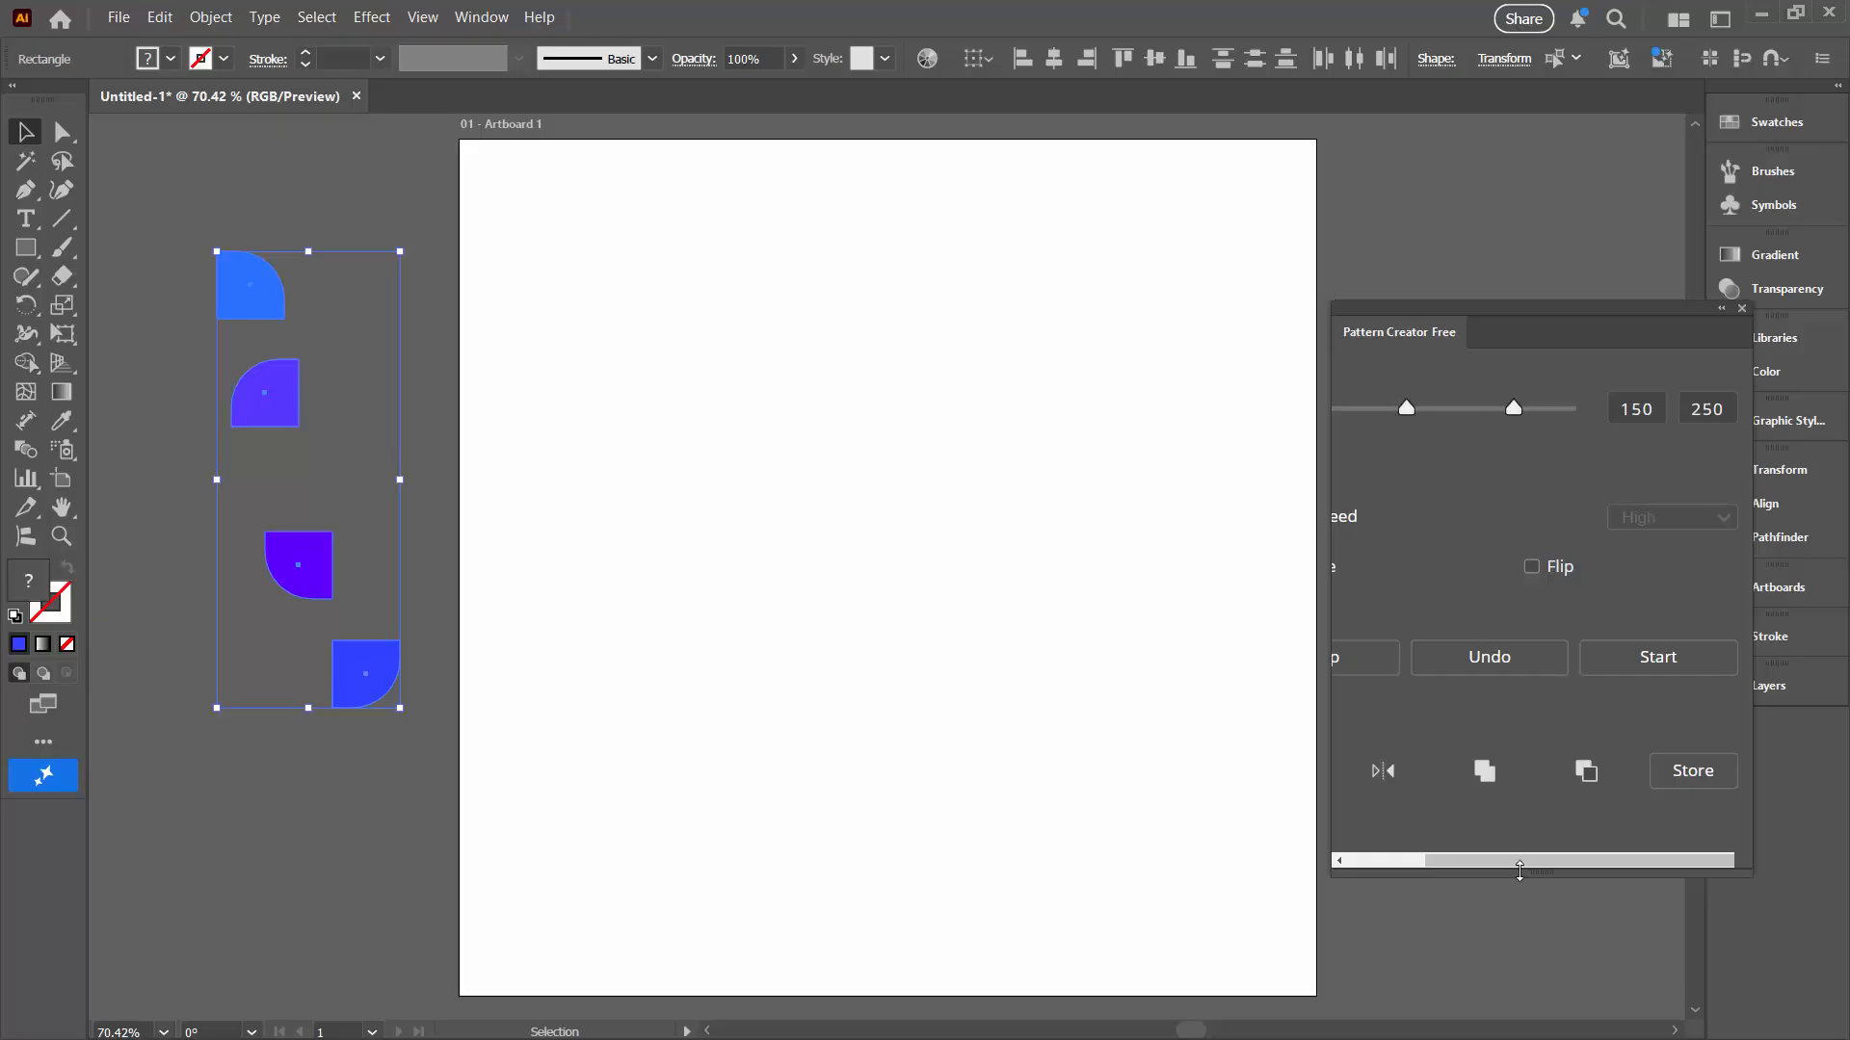
{"action": "left_click_drag", "start_coordinate": [1519, 870], "coordinate": [1387, 857]}
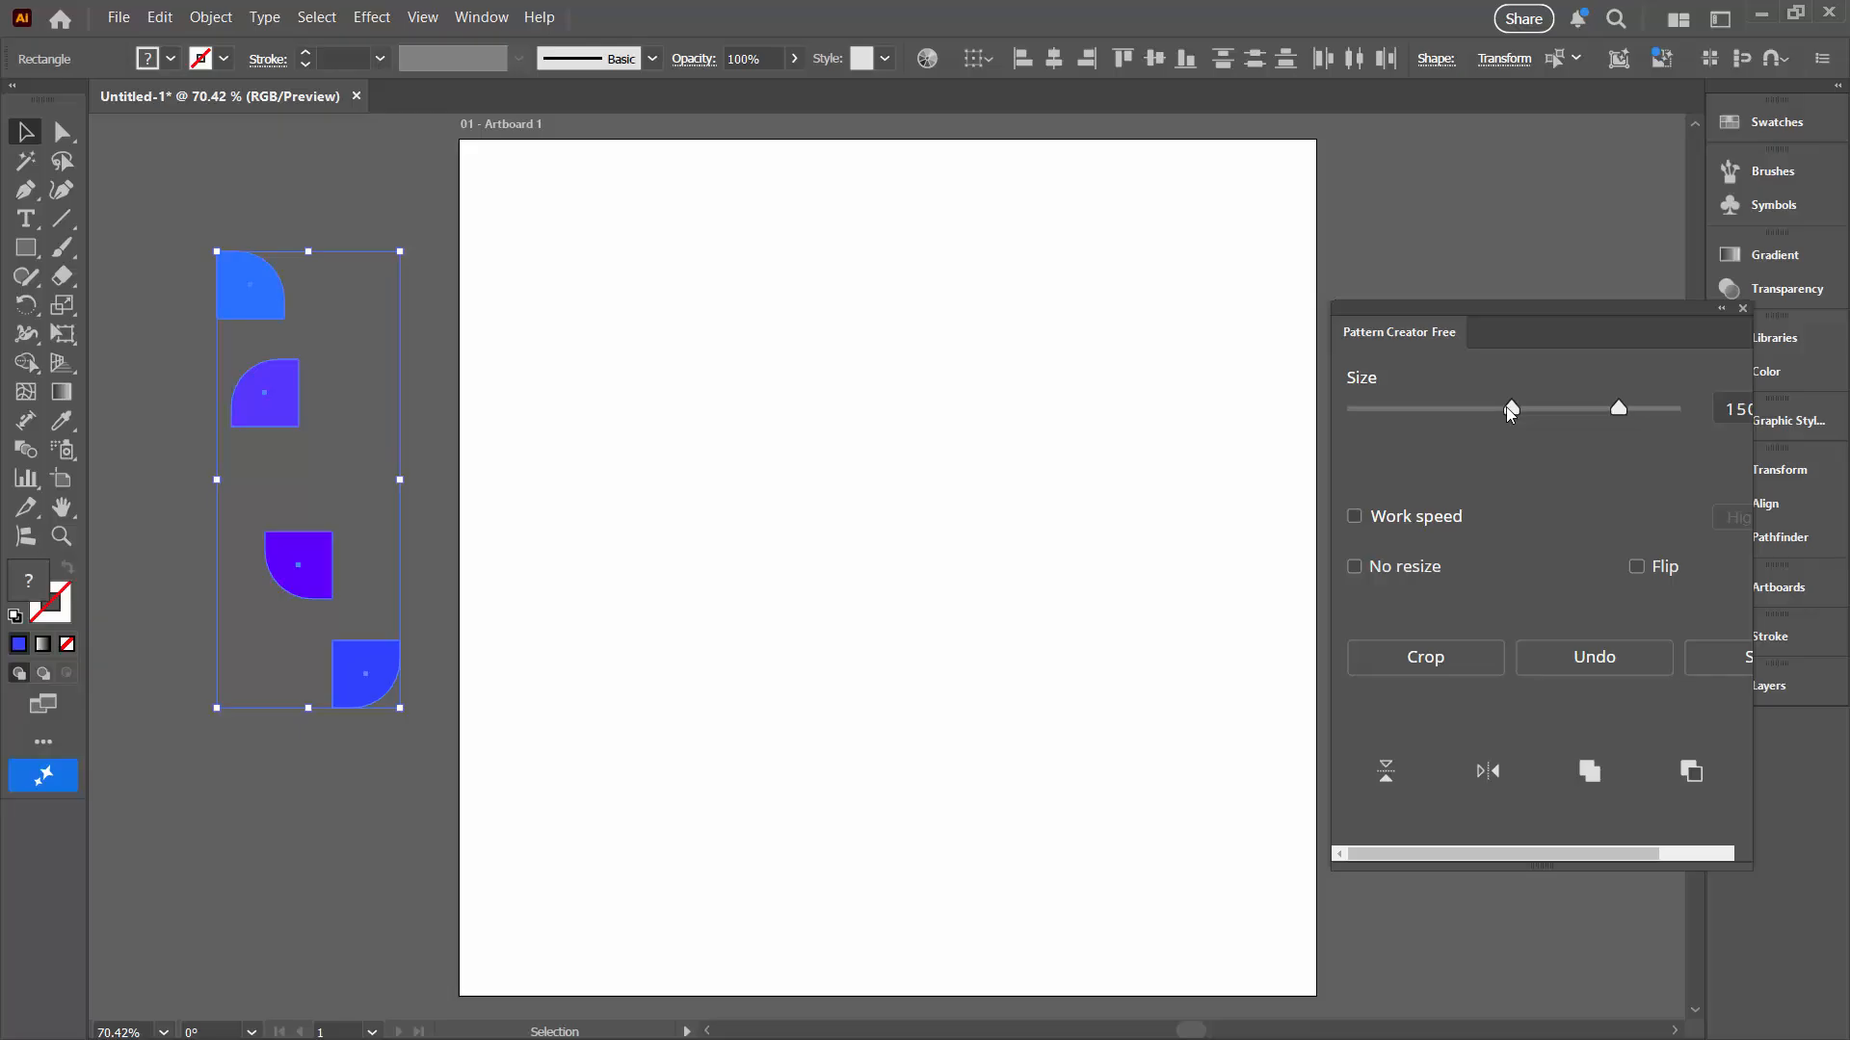
{"action": "left_click_drag", "start_coordinate": [1505, 407], "coordinate": [1435, 421]}
{"action": "left_click_drag", "start_coordinate": [1466, 305], "coordinate": [1374, 312]}
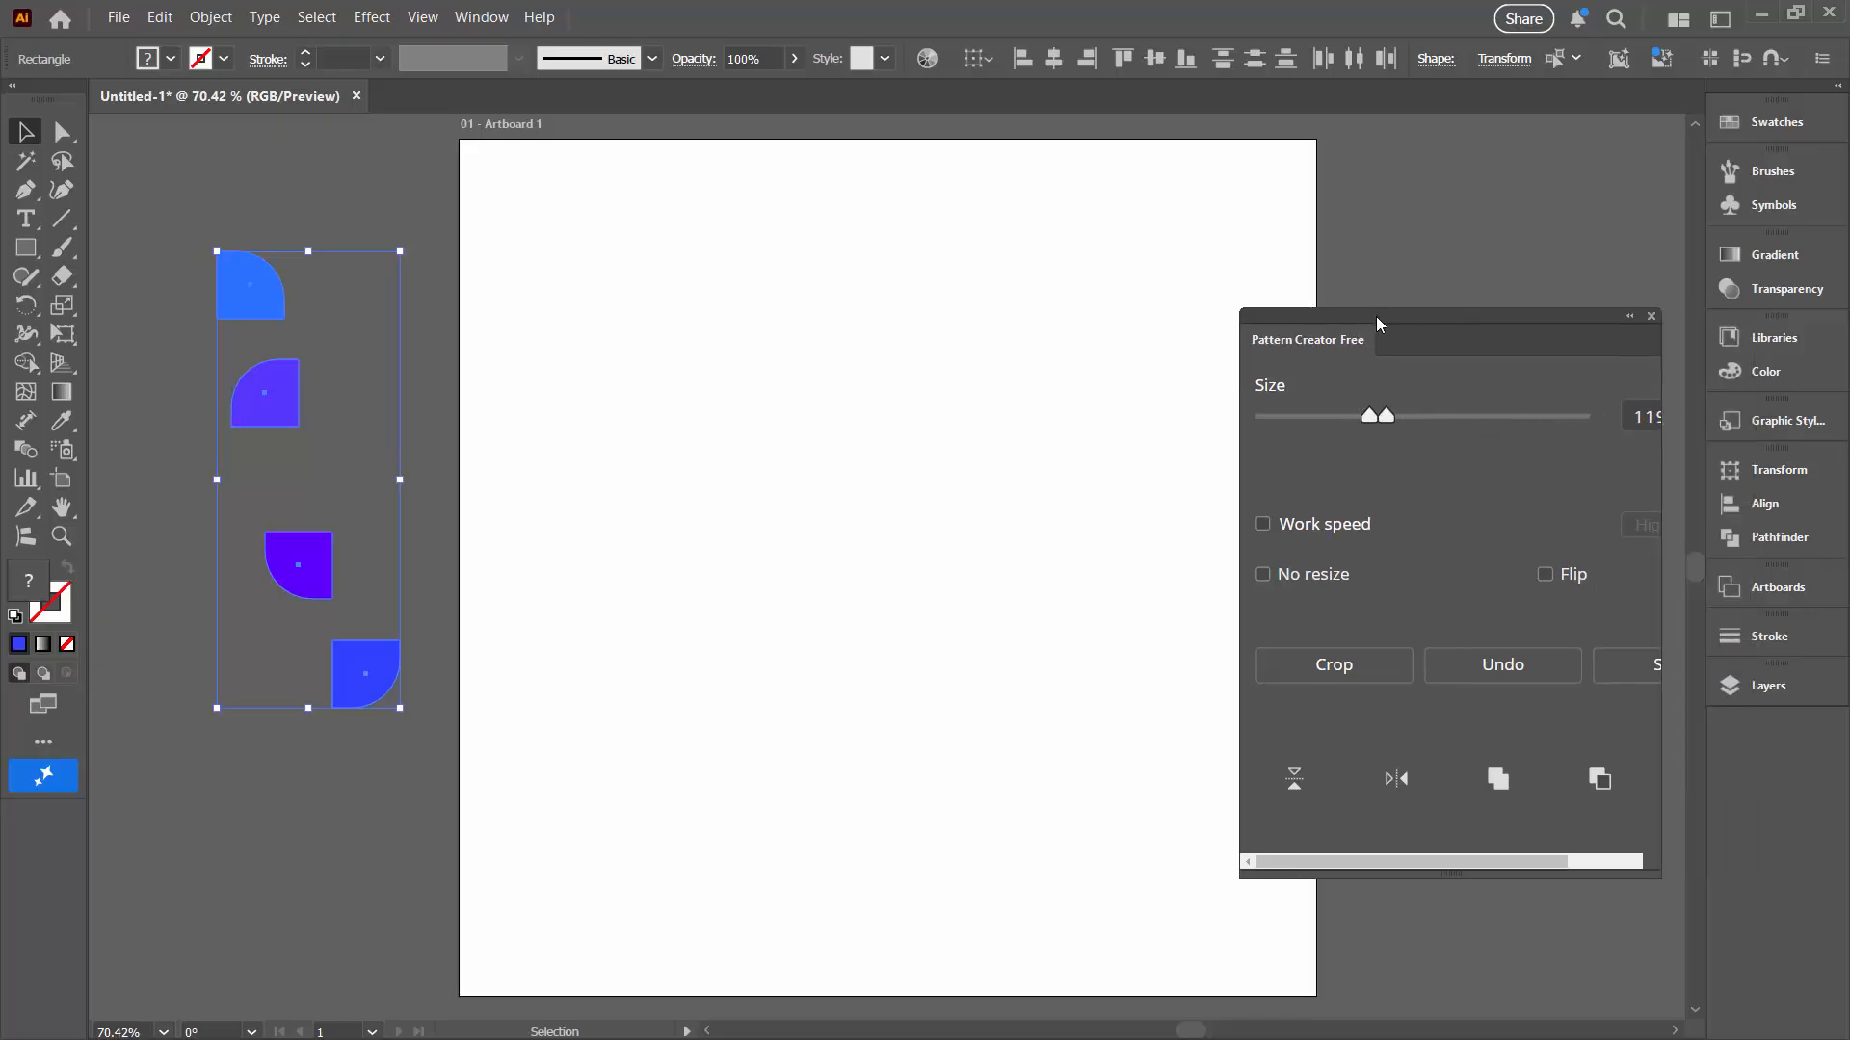
{"action": "key", "text": "Tab"}
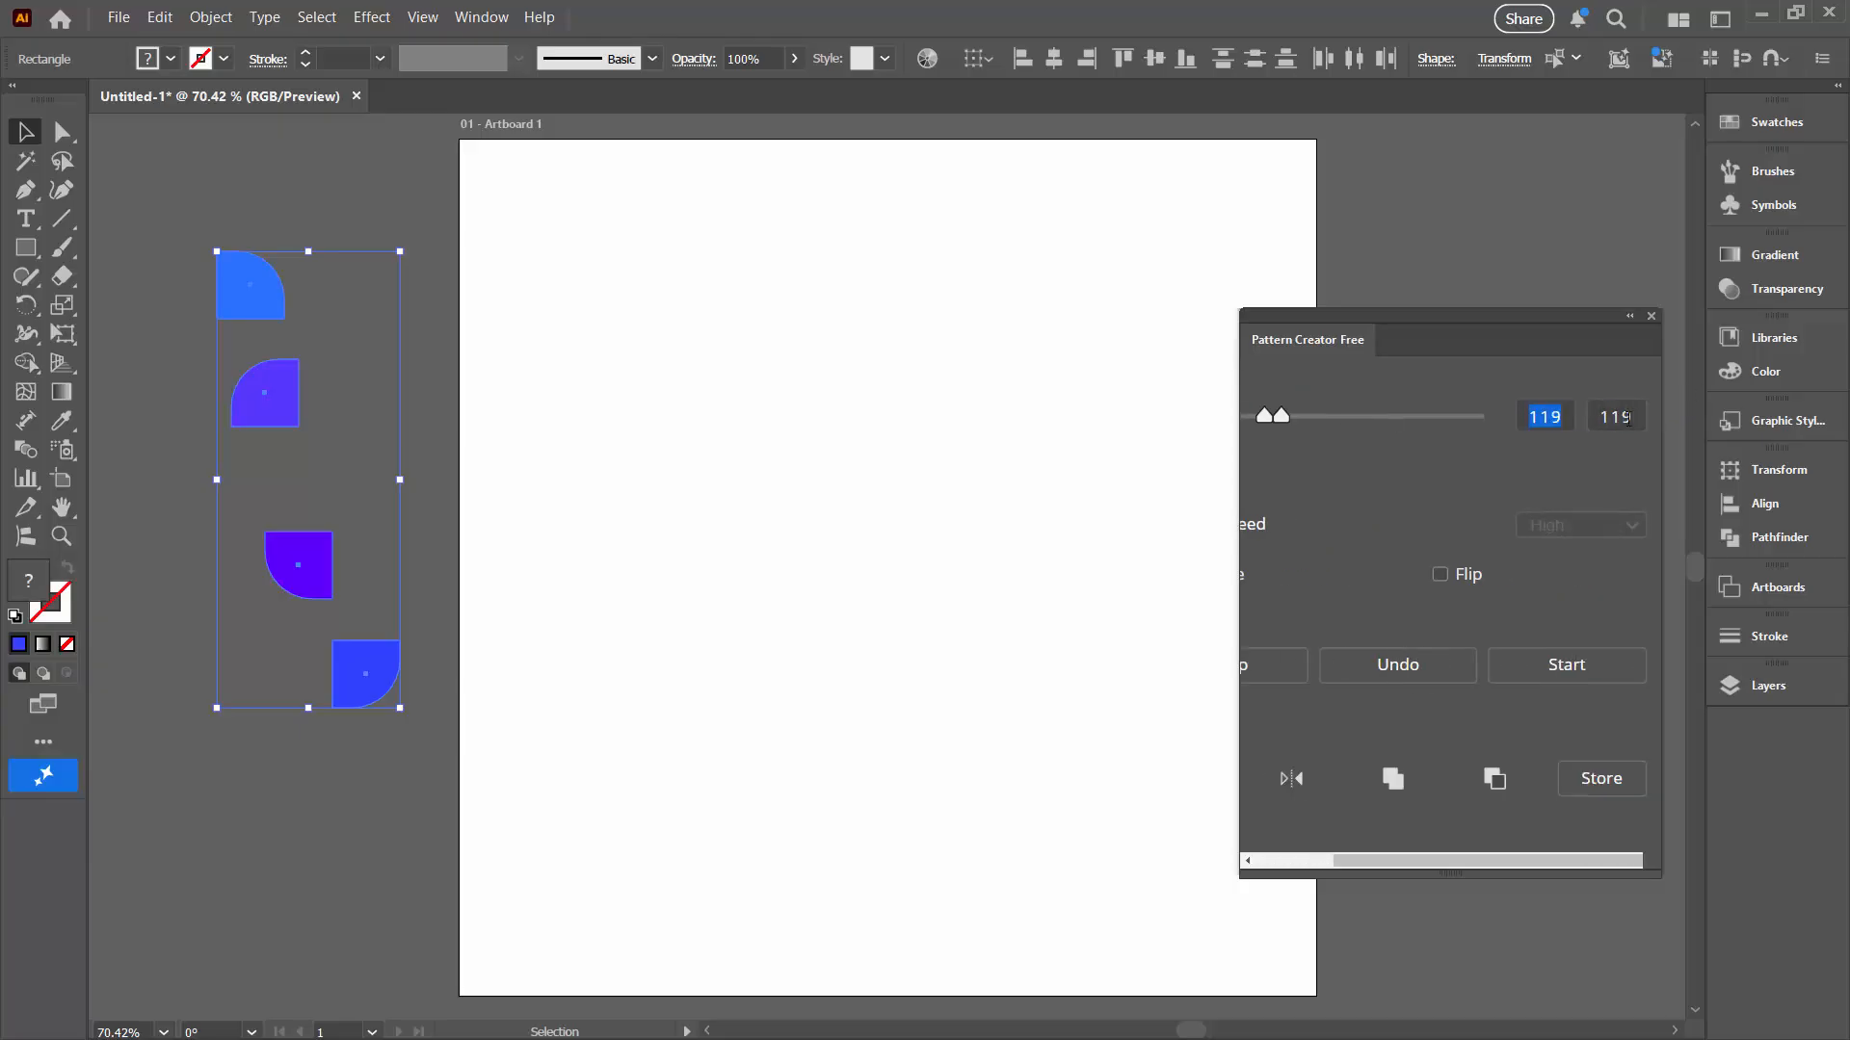
{"action": "type", "text": "1"}
{"action": "key", "text": "BackSpace"}
{"action": "type", "text": "100"}
{"action": "left_click_drag", "start_coordinate": [1411, 860], "coordinate": [1297, 856]}
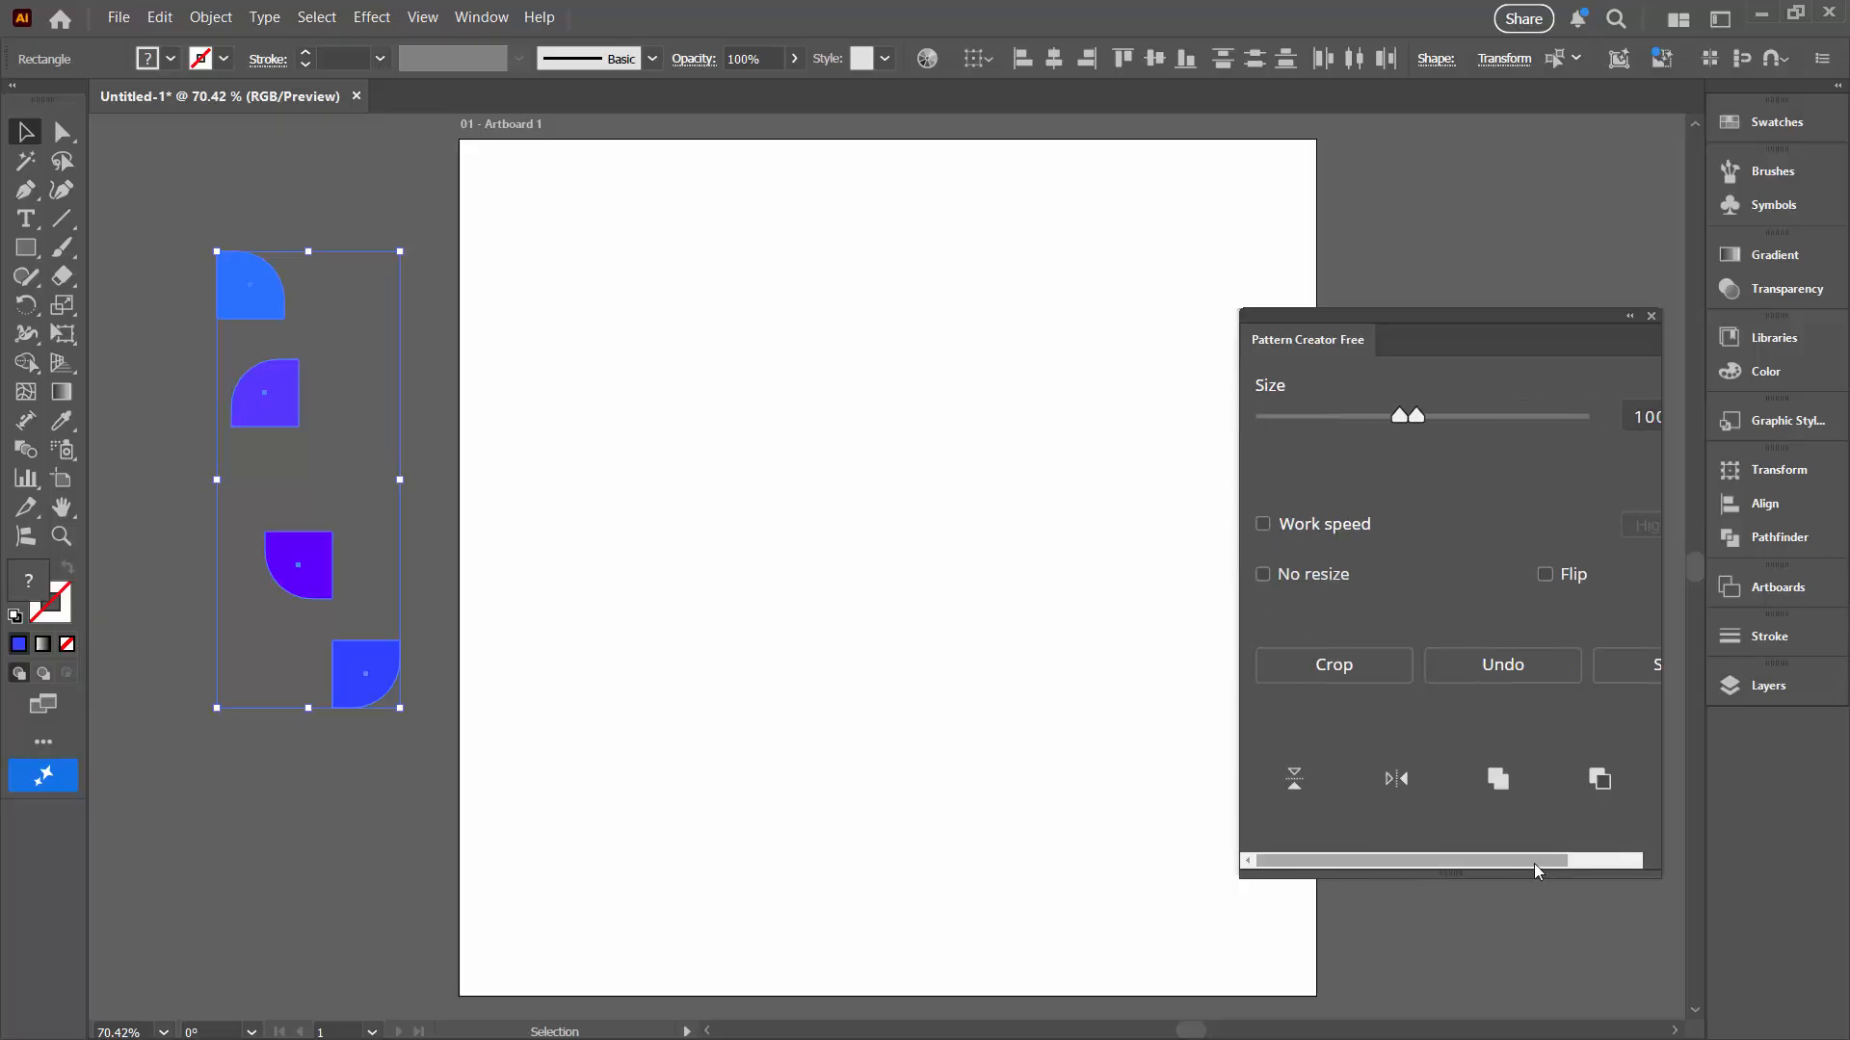
{"action": "left_click_drag", "start_coordinate": [1533, 863], "coordinate": [1613, 861]}
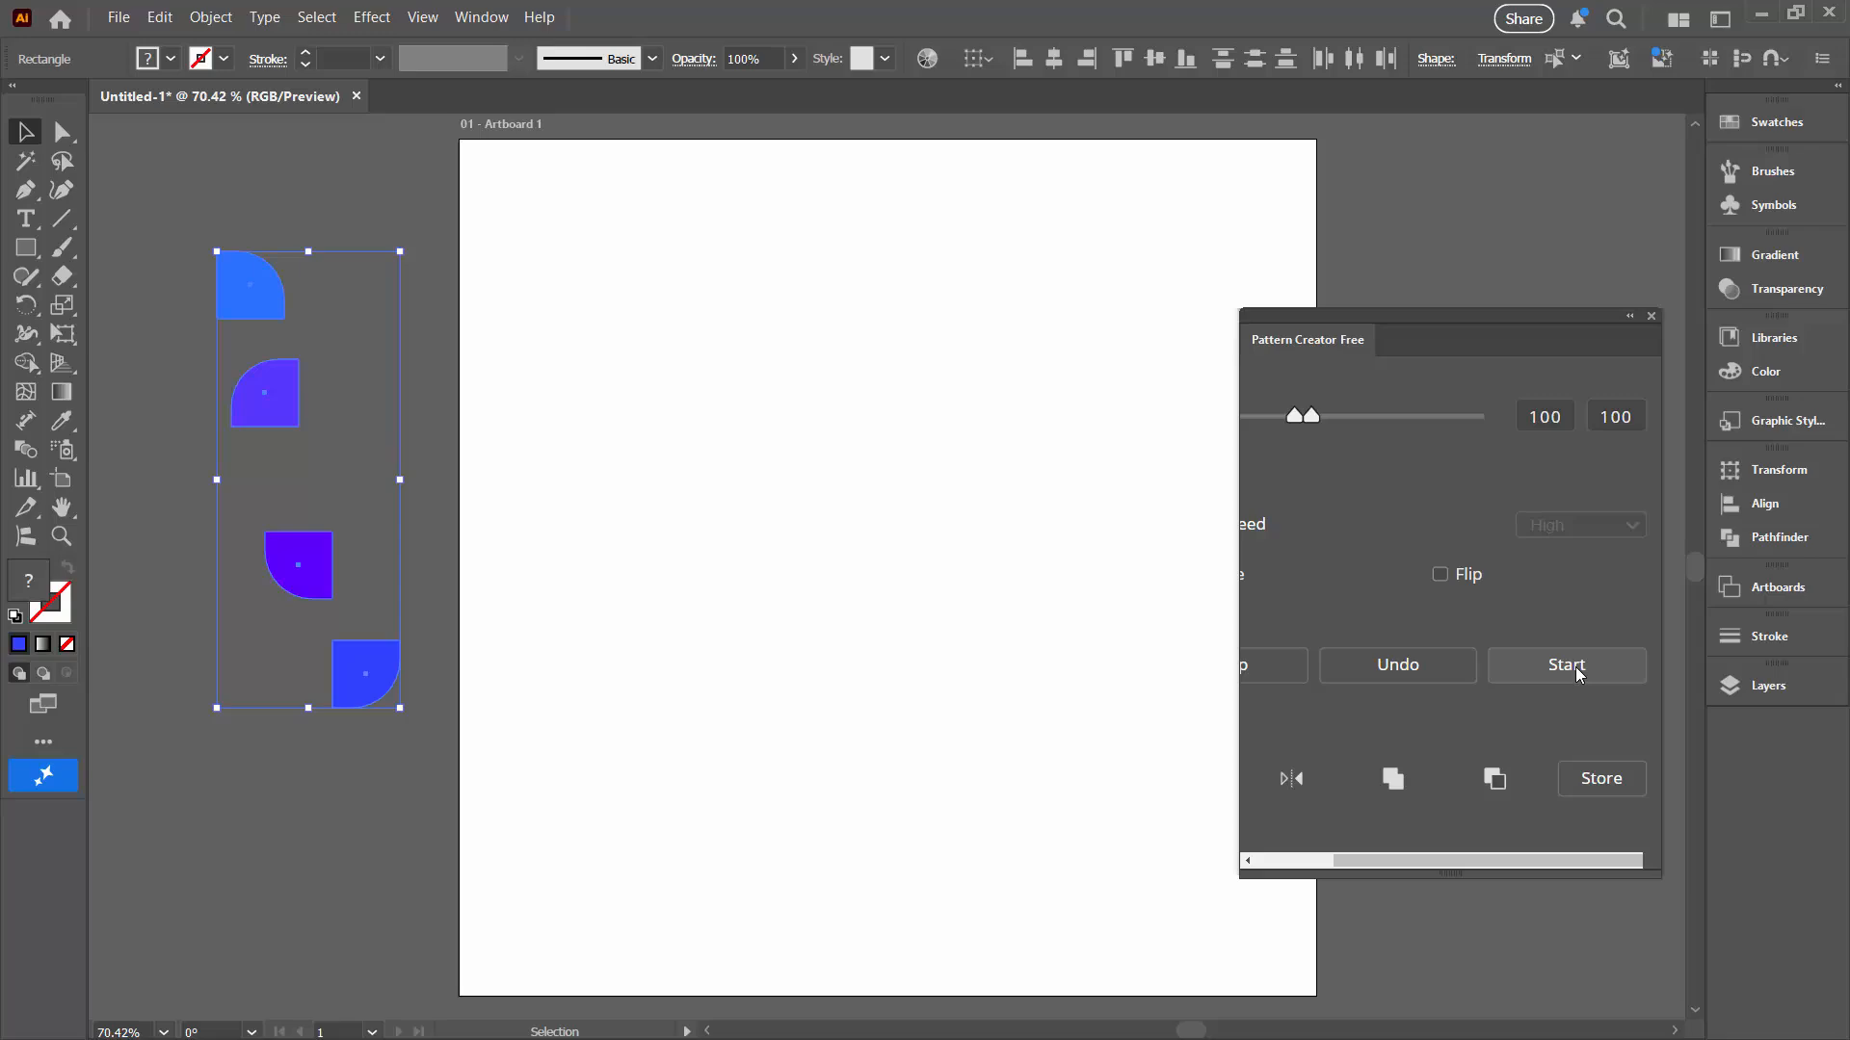
{"action": "left_click", "coordinate": [1575, 666]}
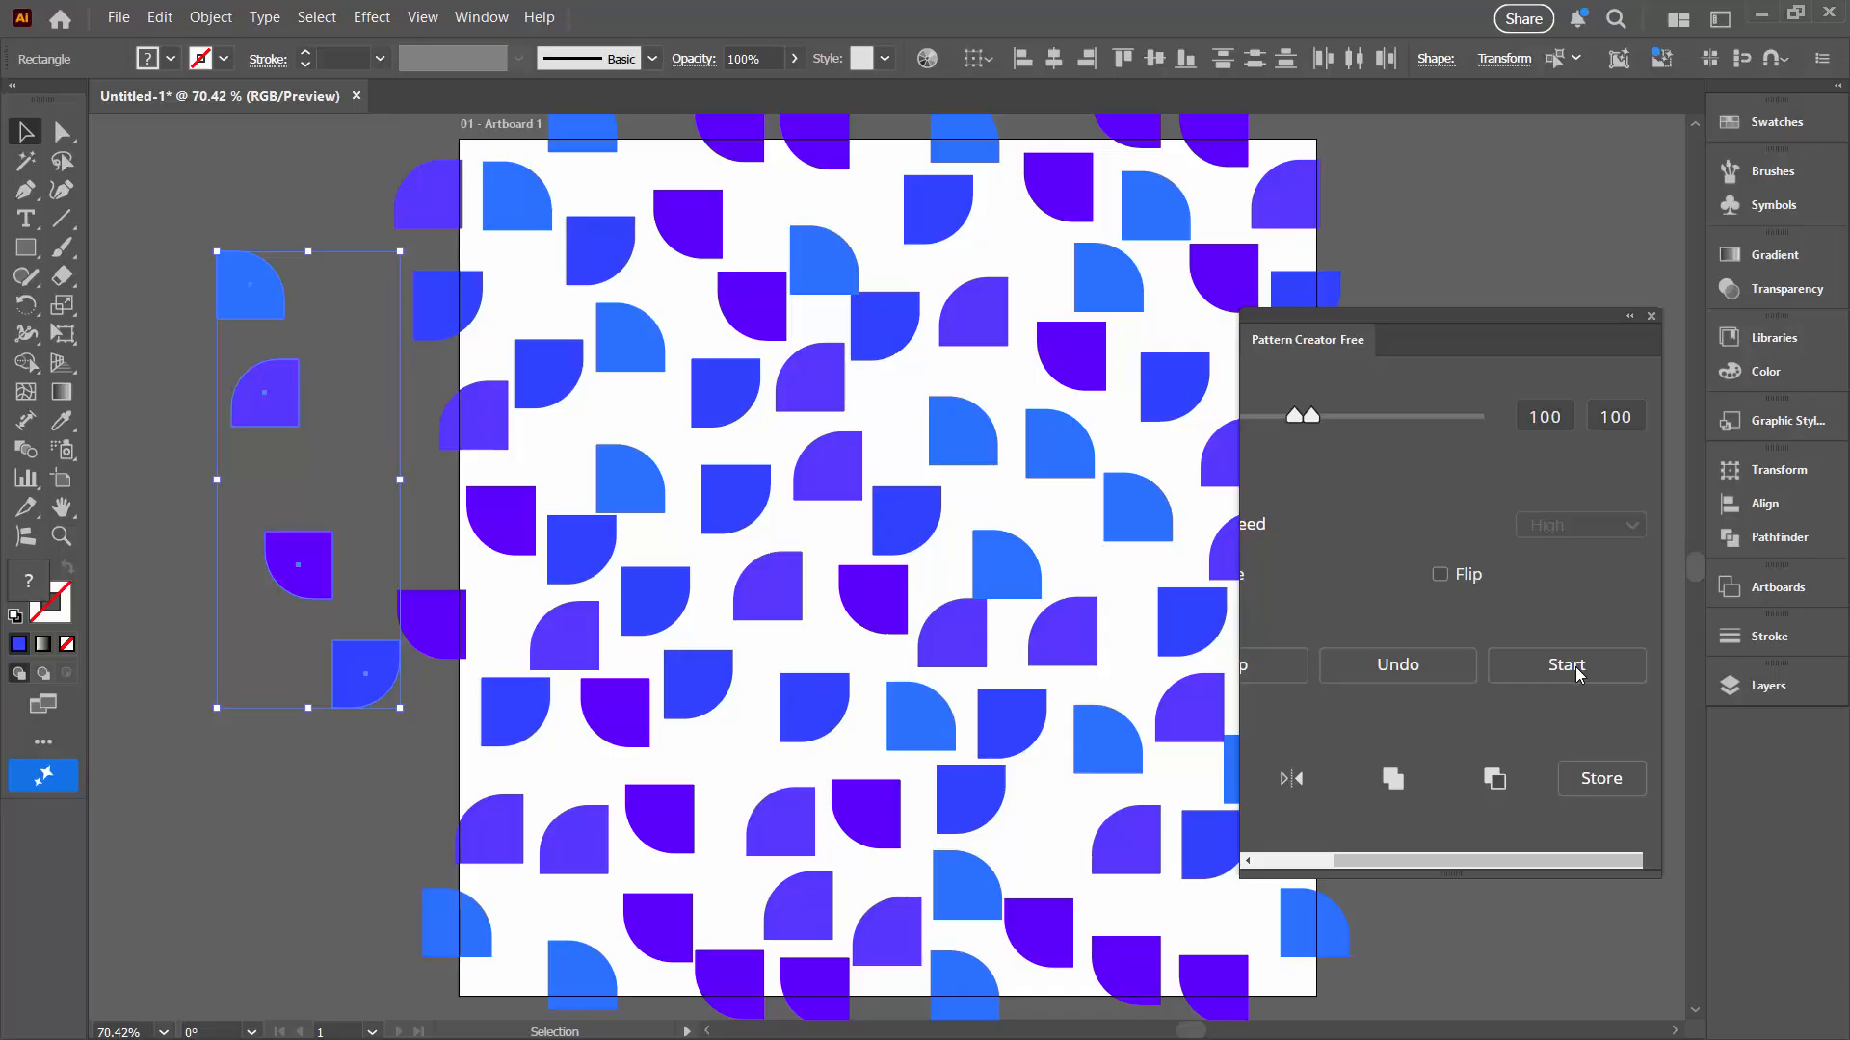
Step: Move the four source shapes further left off the artboard and close the Pattern Creator Free panel
{"action": "left_click_drag", "start_coordinate": [1322, 310], "coordinate": [1530, 282]}
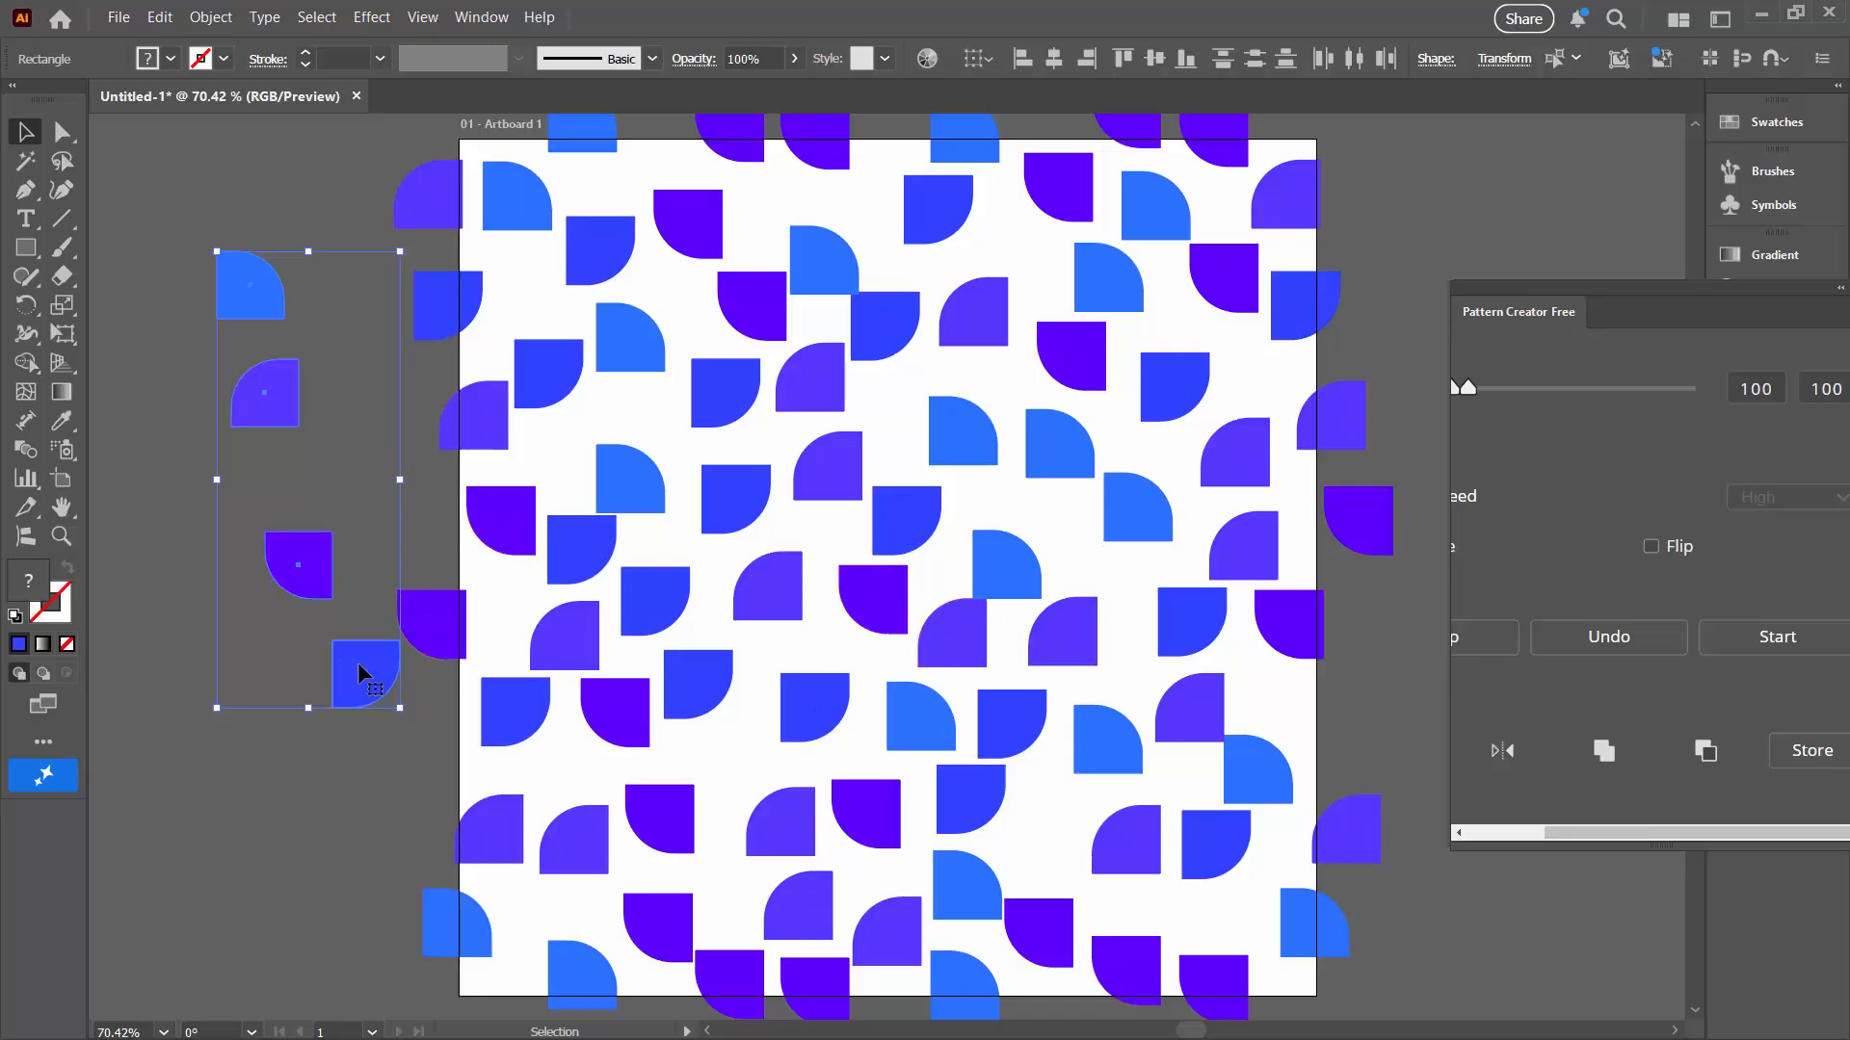
{"action": "left_click_drag", "start_coordinate": [357, 661], "coordinate": [213, 727]}
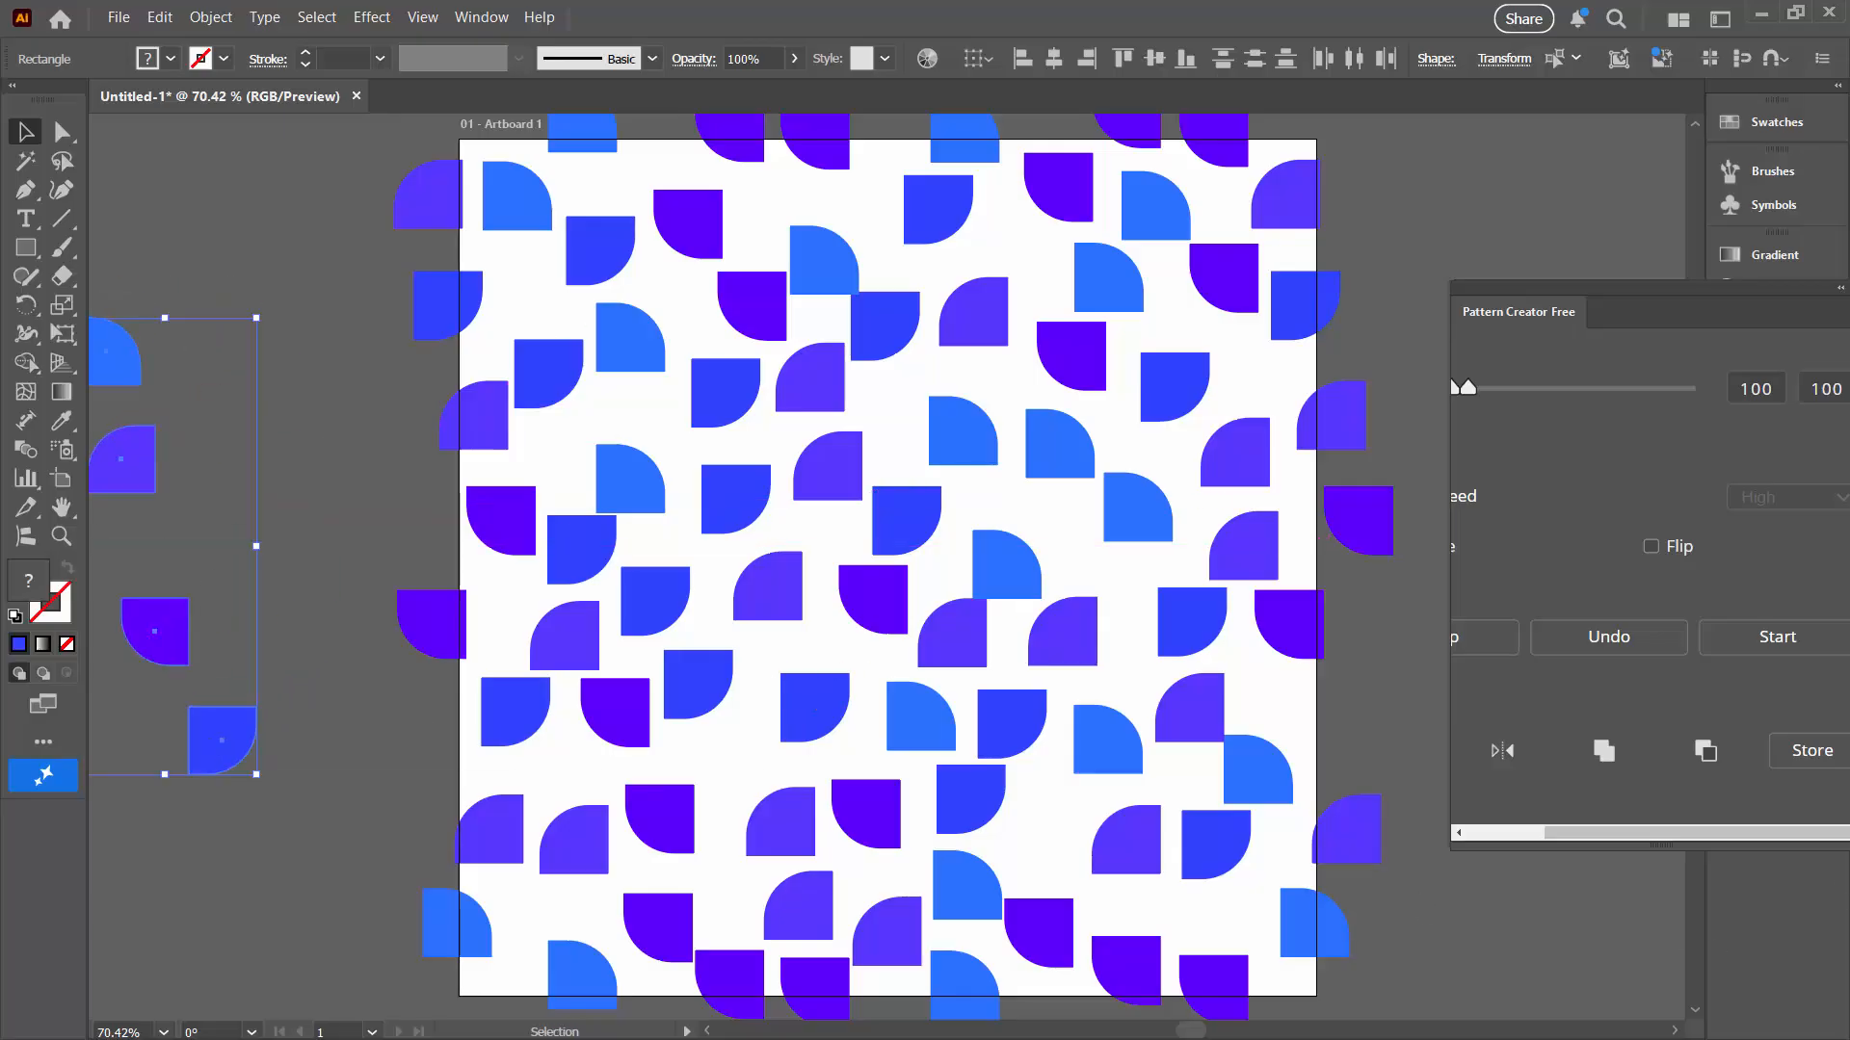
{"action": "left_click_drag", "start_coordinate": [1667, 285], "coordinate": [1393, 344]}
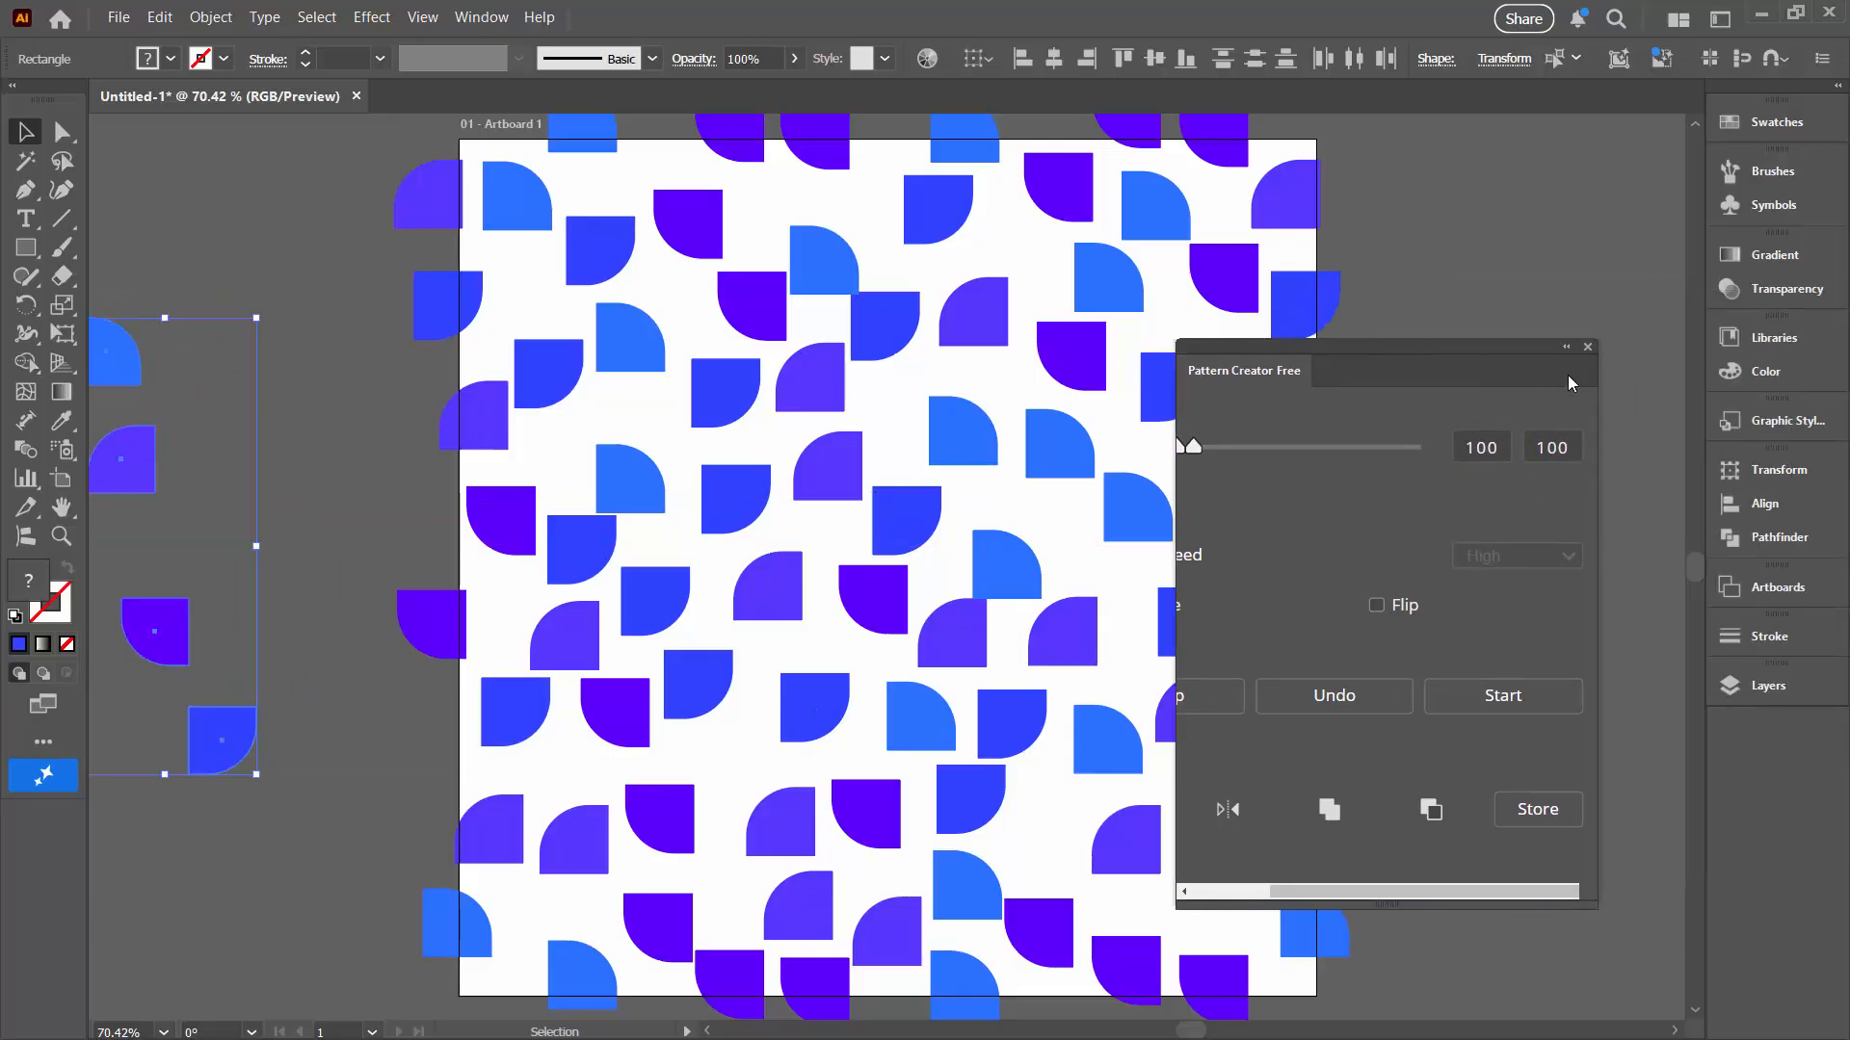
{"action": "left_click", "coordinate": [1588, 347]}
Step: Hide and lock Layer 1, which holds the original source shapes, and expand Pattern Layer 2 to check its rectangles
{"action": "left_click", "coordinate": [1767, 688]}
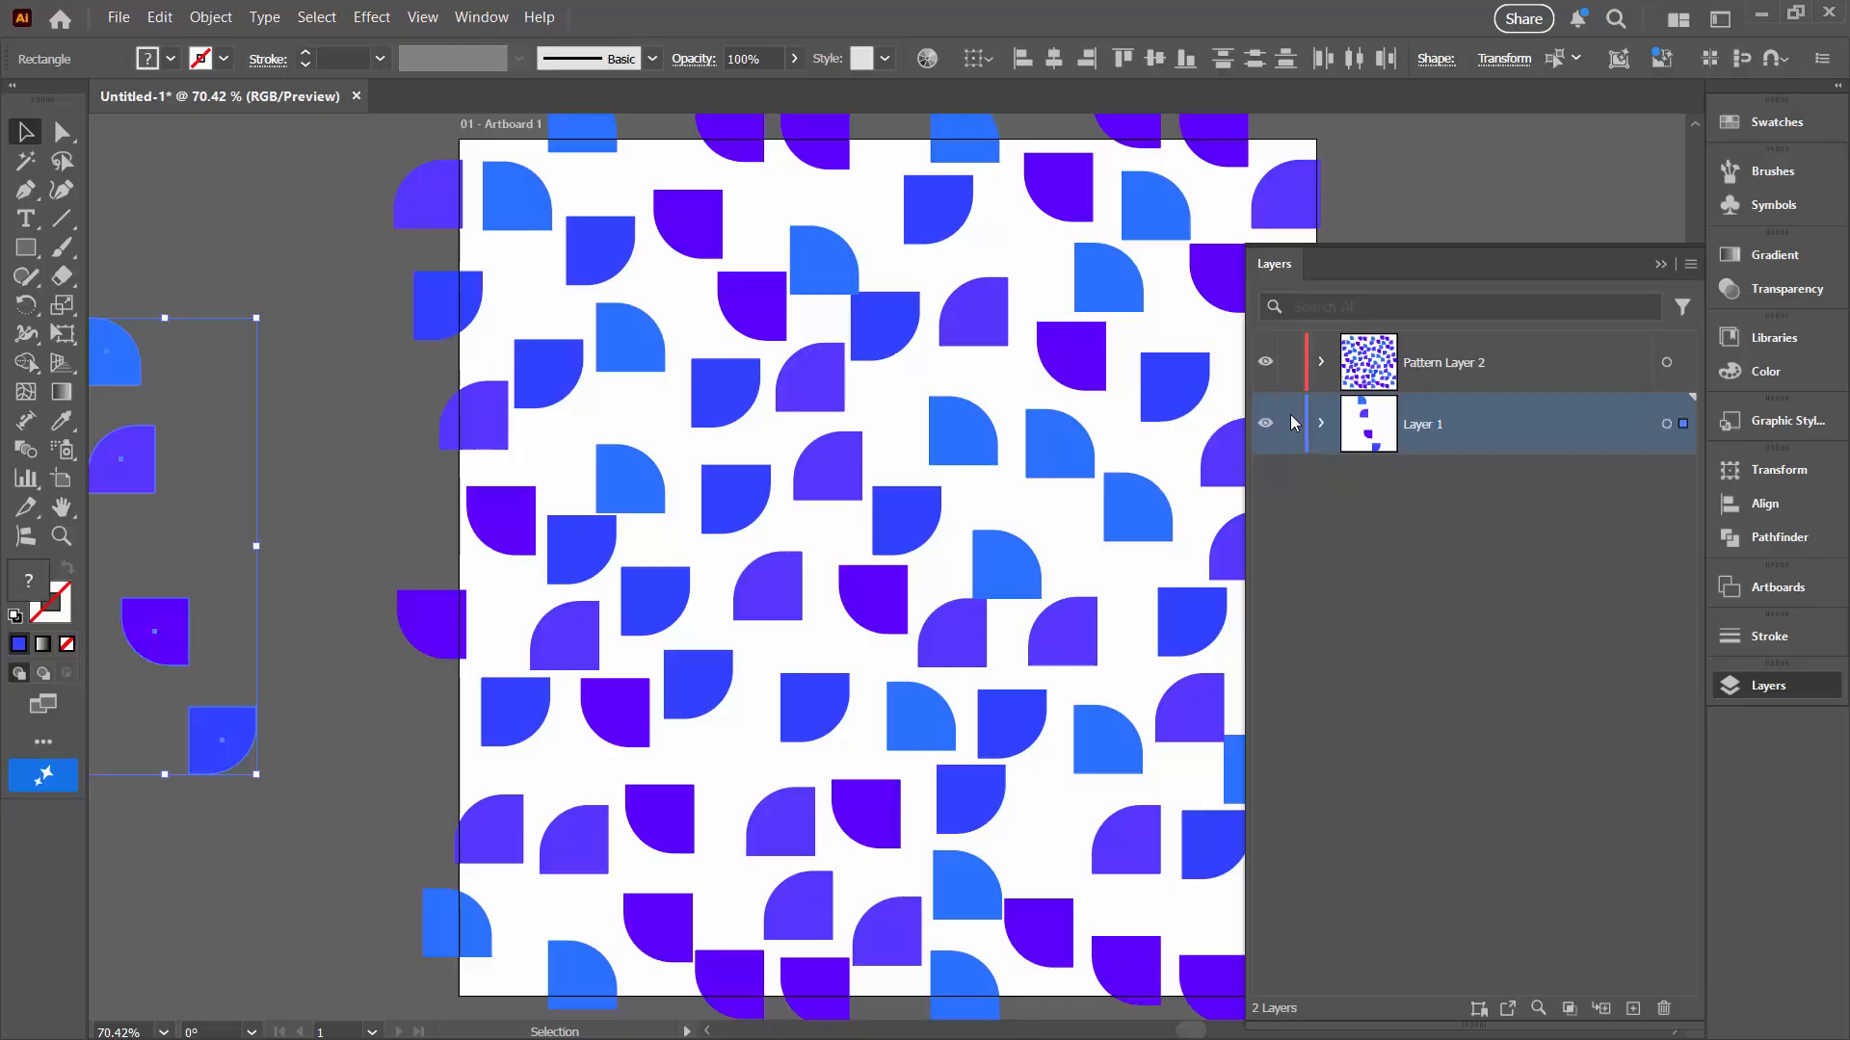
{"action": "left_click", "coordinate": [1261, 427]}
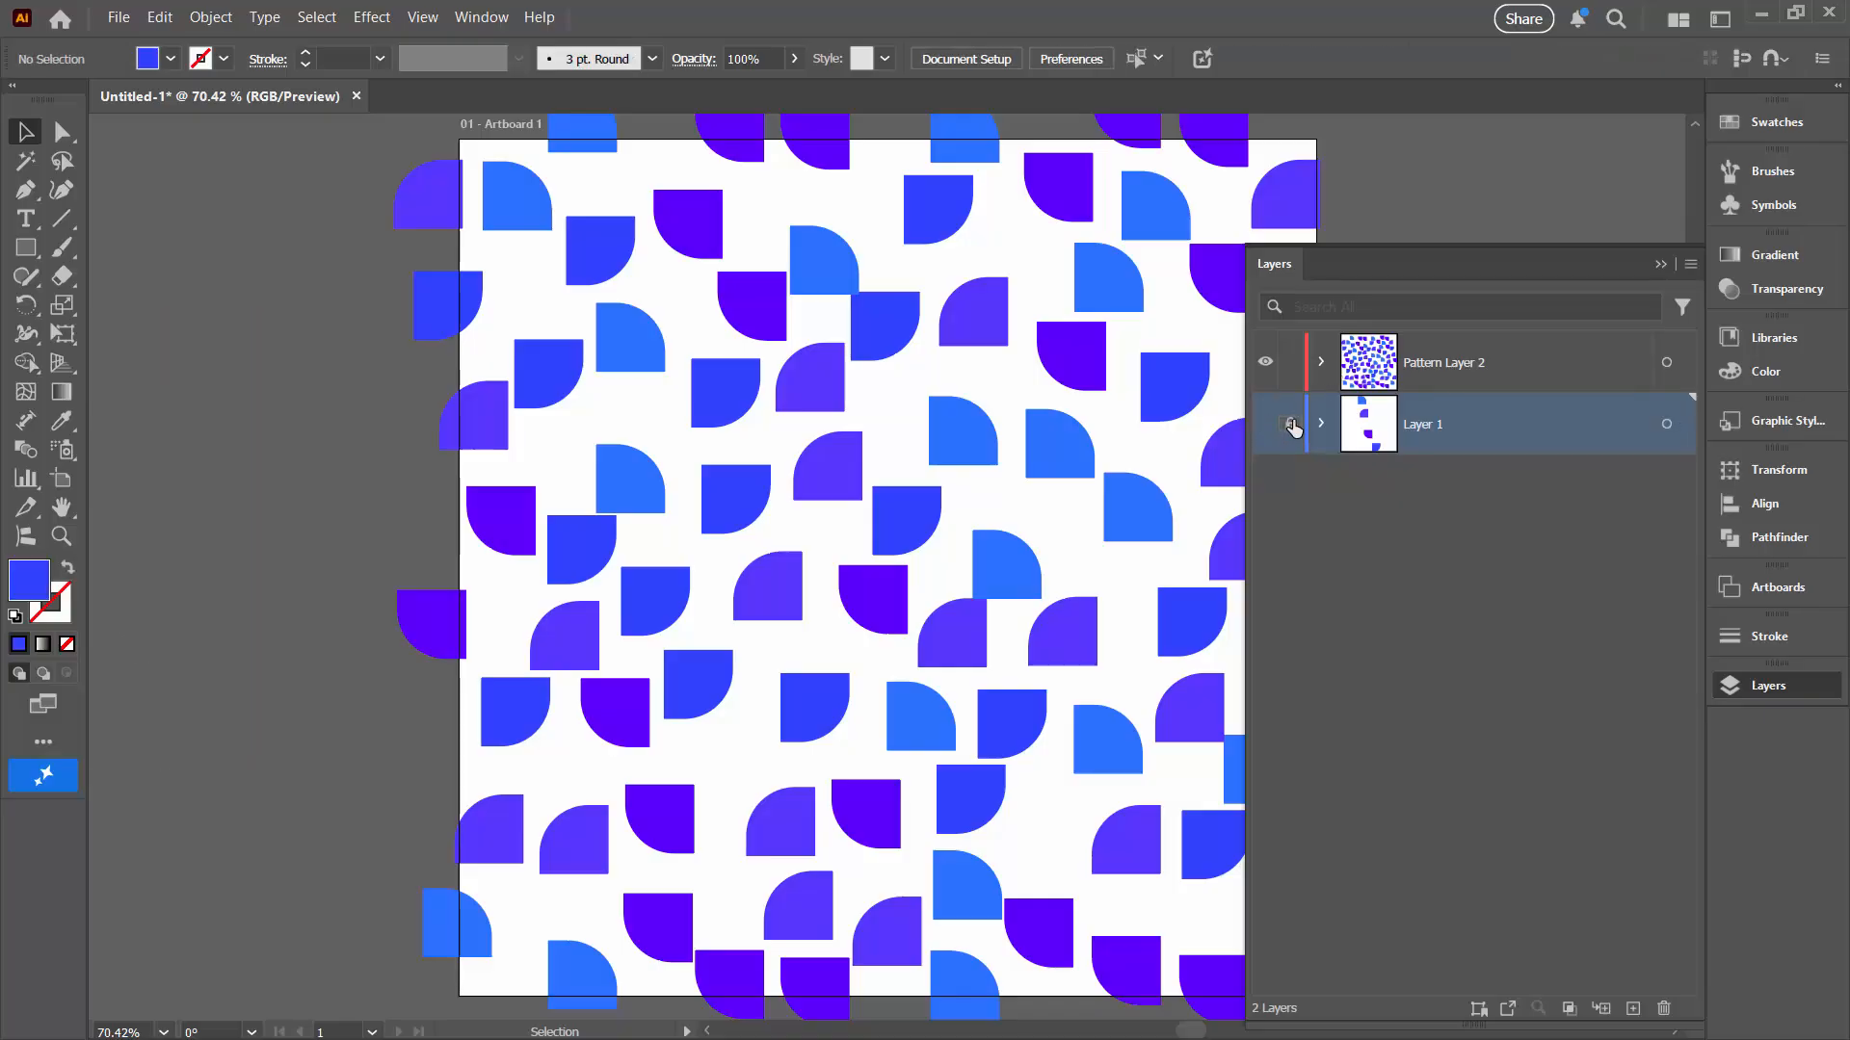
{"action": "left_click", "coordinate": [1290, 424]}
{"action": "left_click", "coordinate": [1321, 362]}
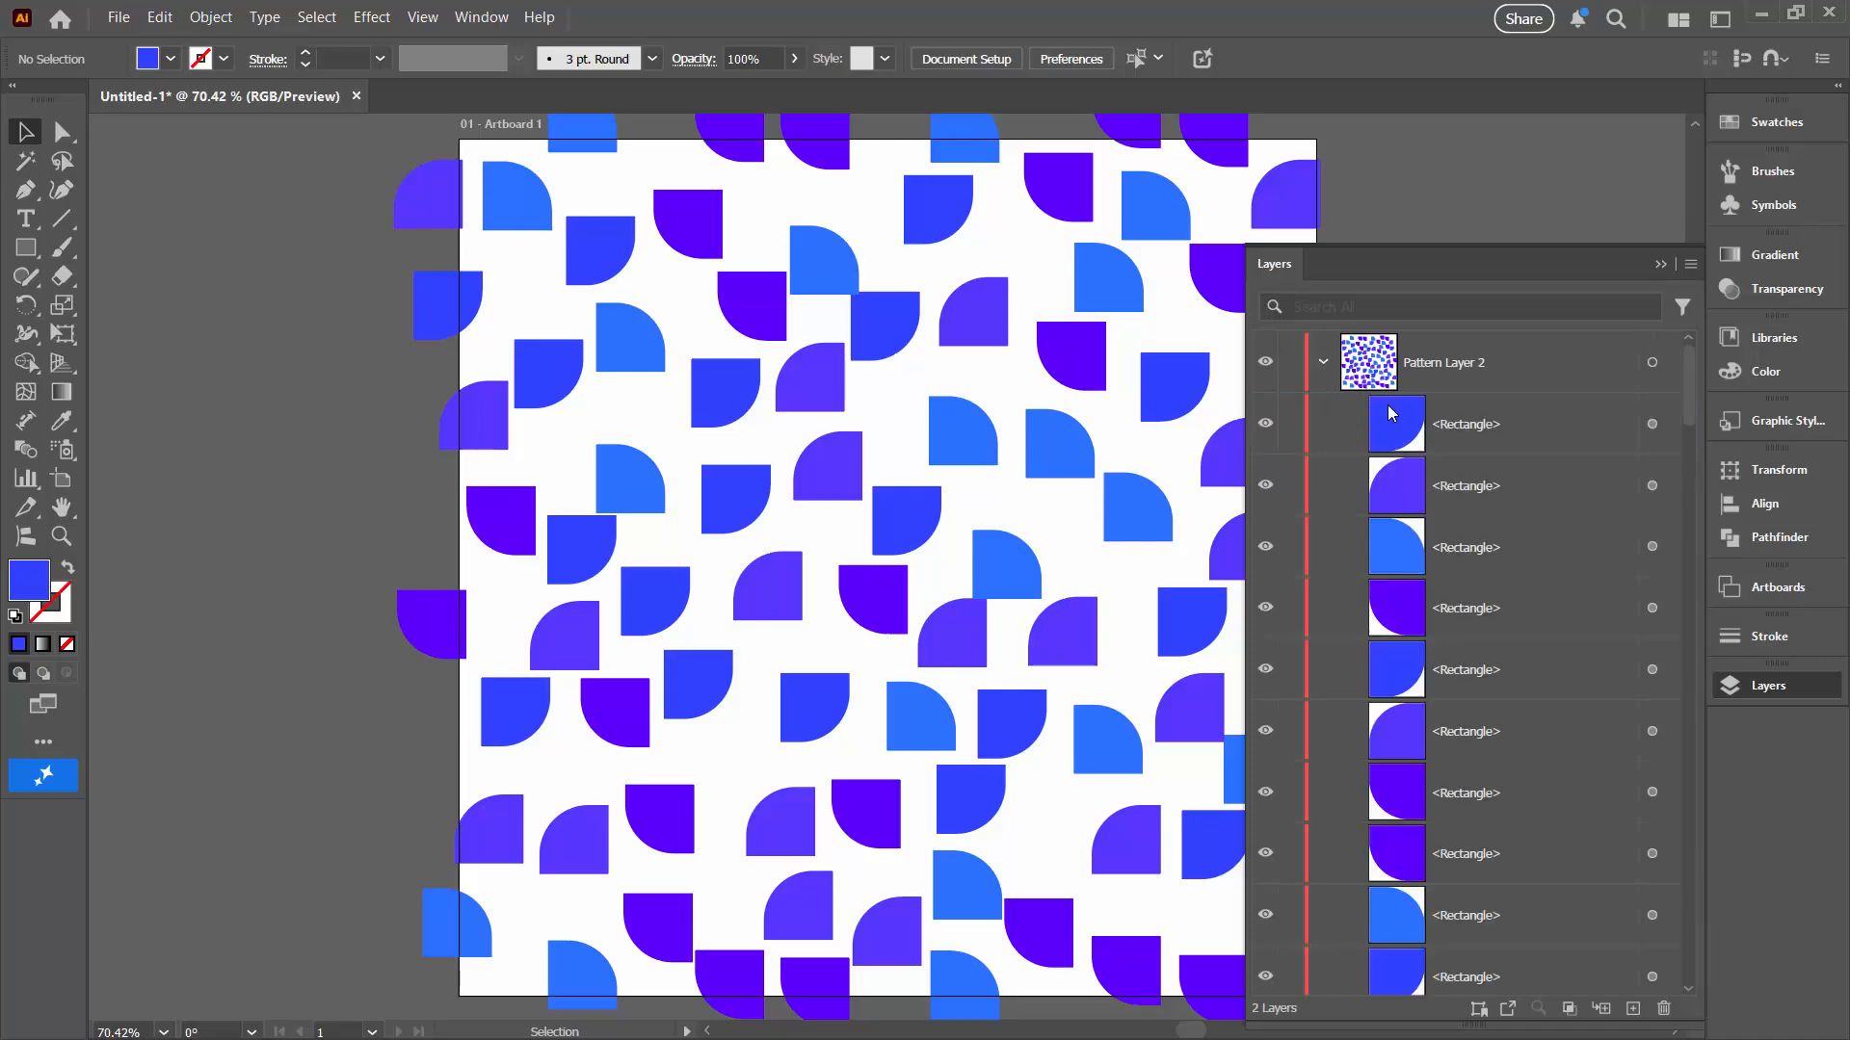
{"action": "left_click_drag", "start_coordinate": [1690, 380], "coordinate": [1662, 275]}
{"action": "left_click", "coordinate": [1660, 263]}
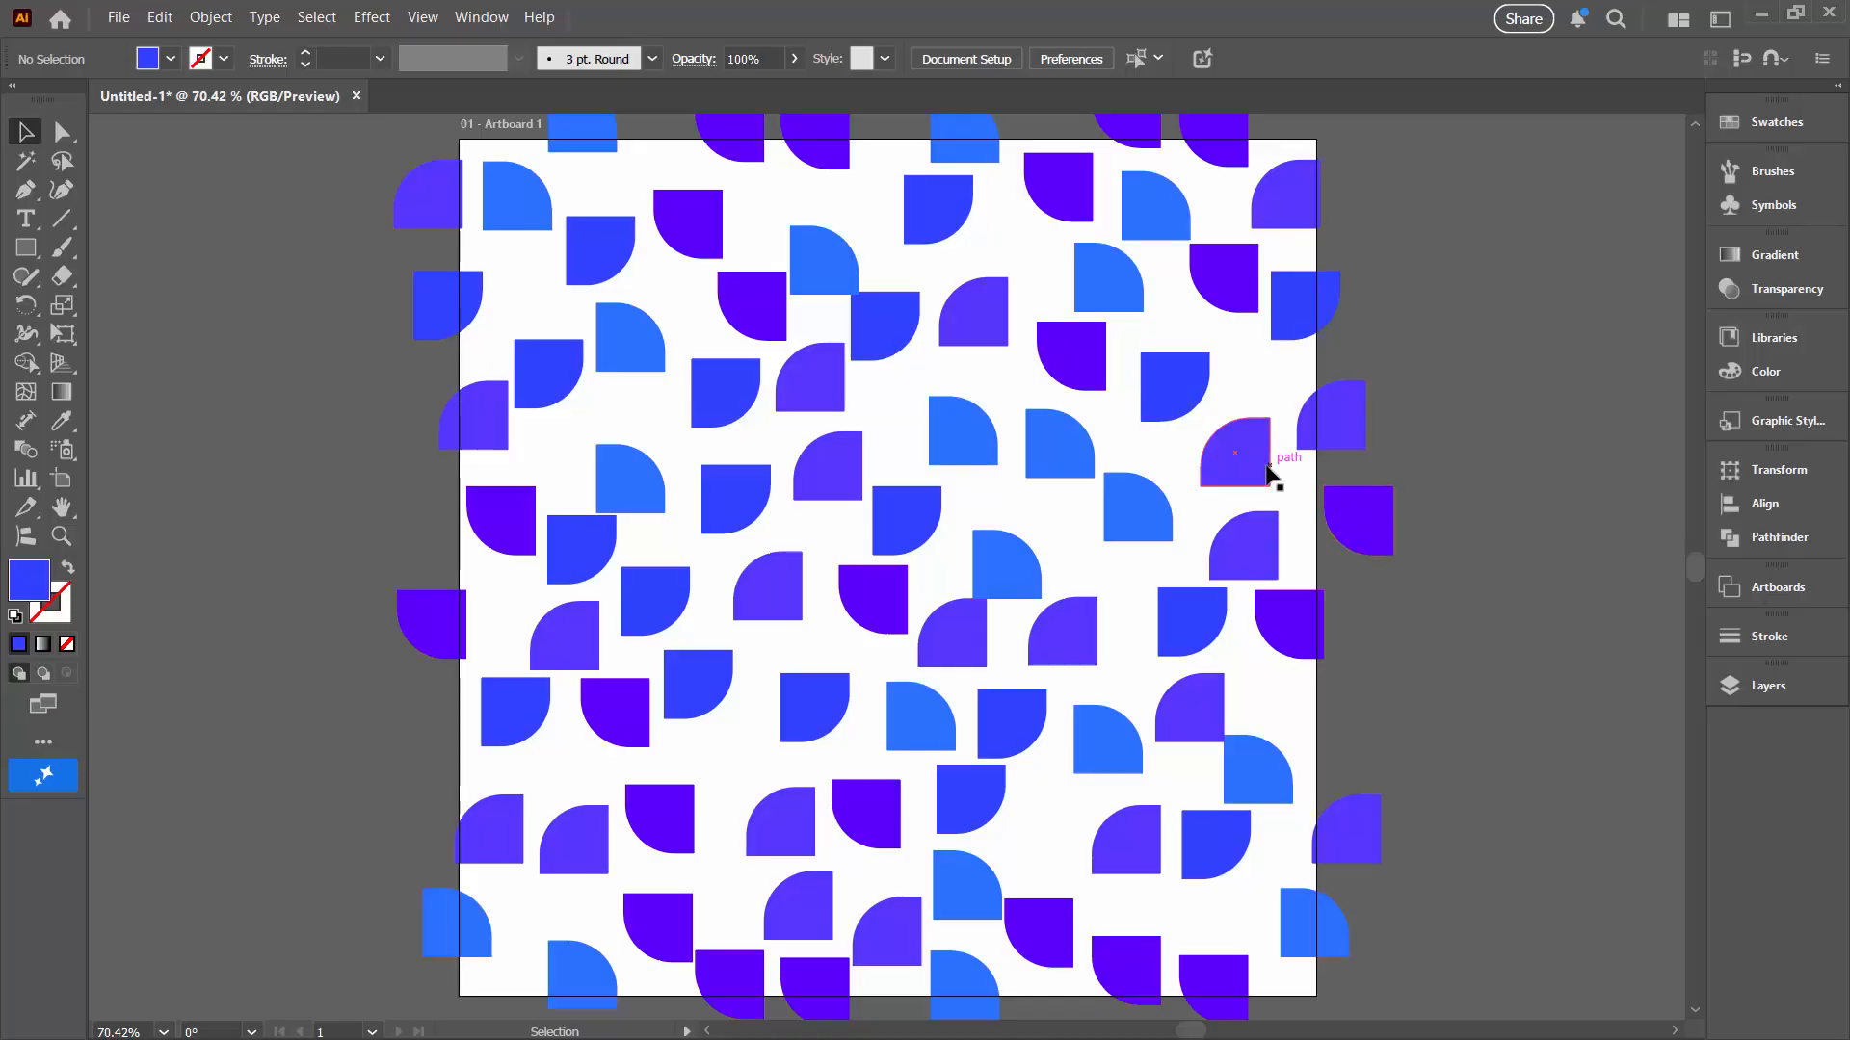
Step: Select all the generated shapes and make a new pattern swatch from them
{"action": "key", "text": "ctrl+a"}
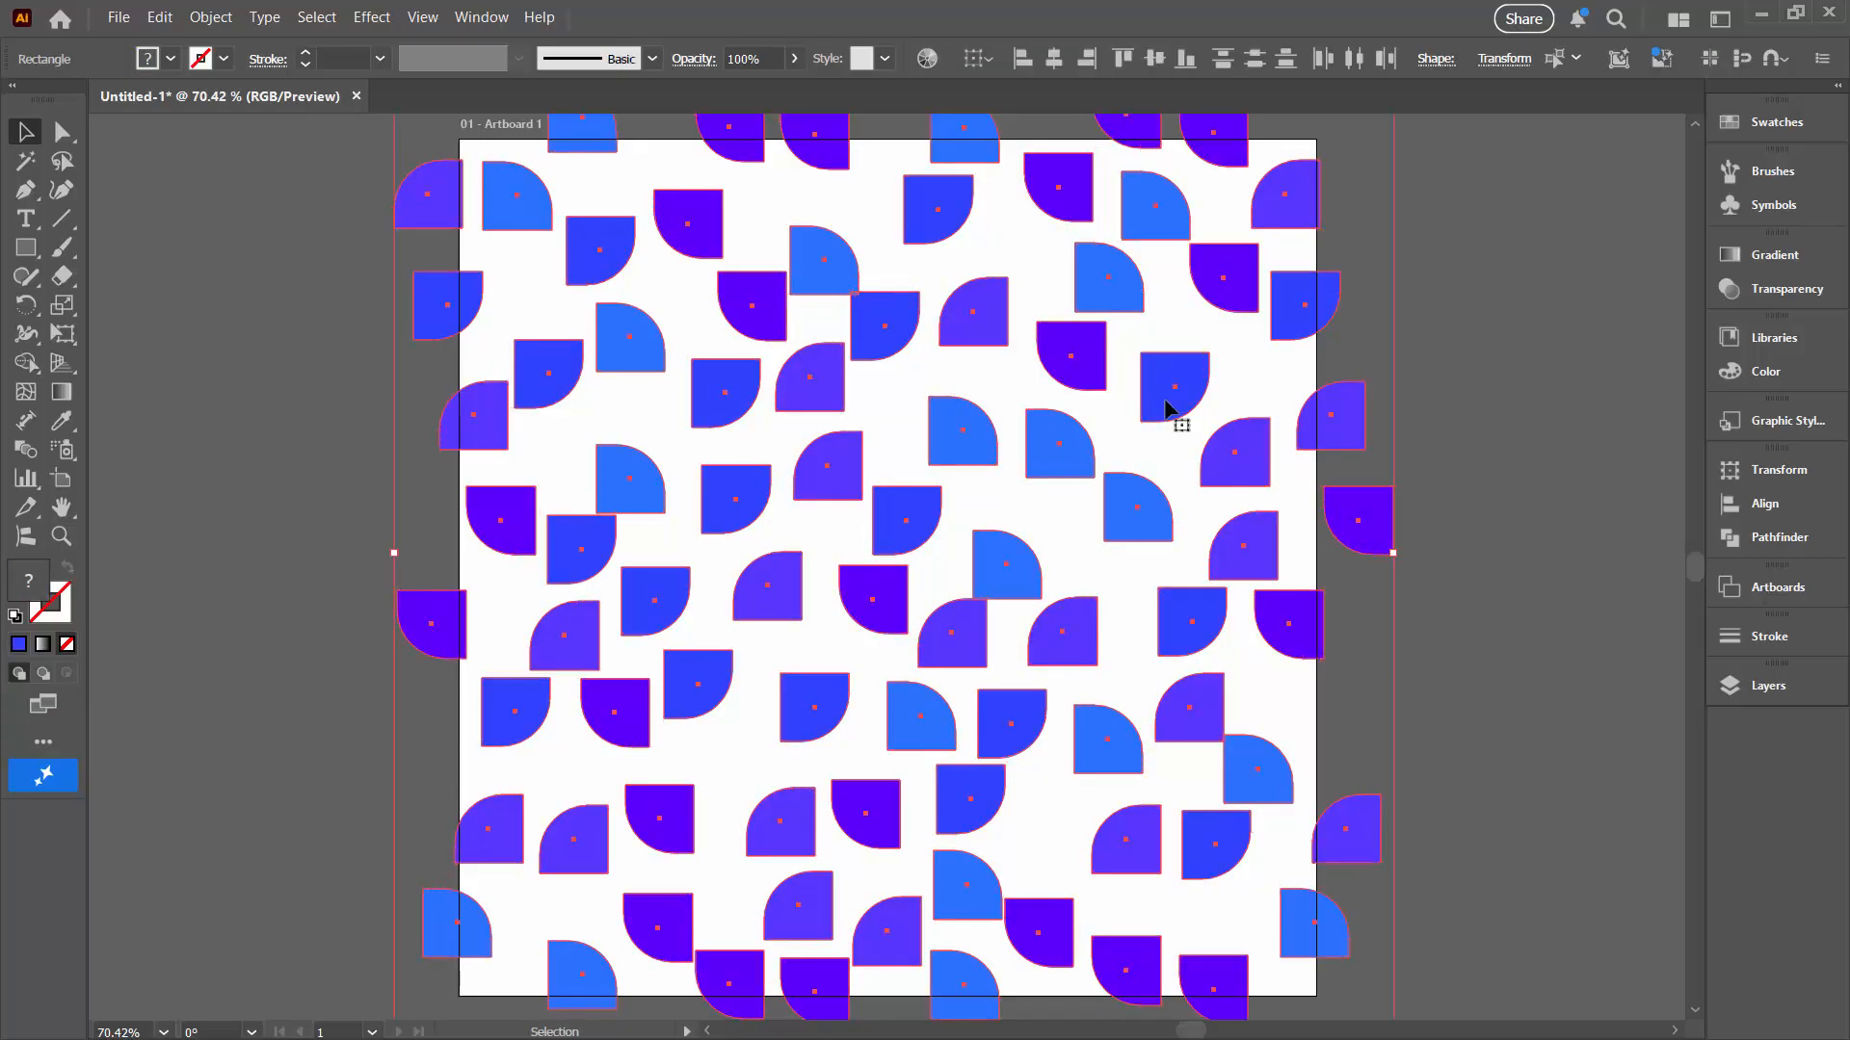
{"action": "left_click", "coordinate": [201, 19]}
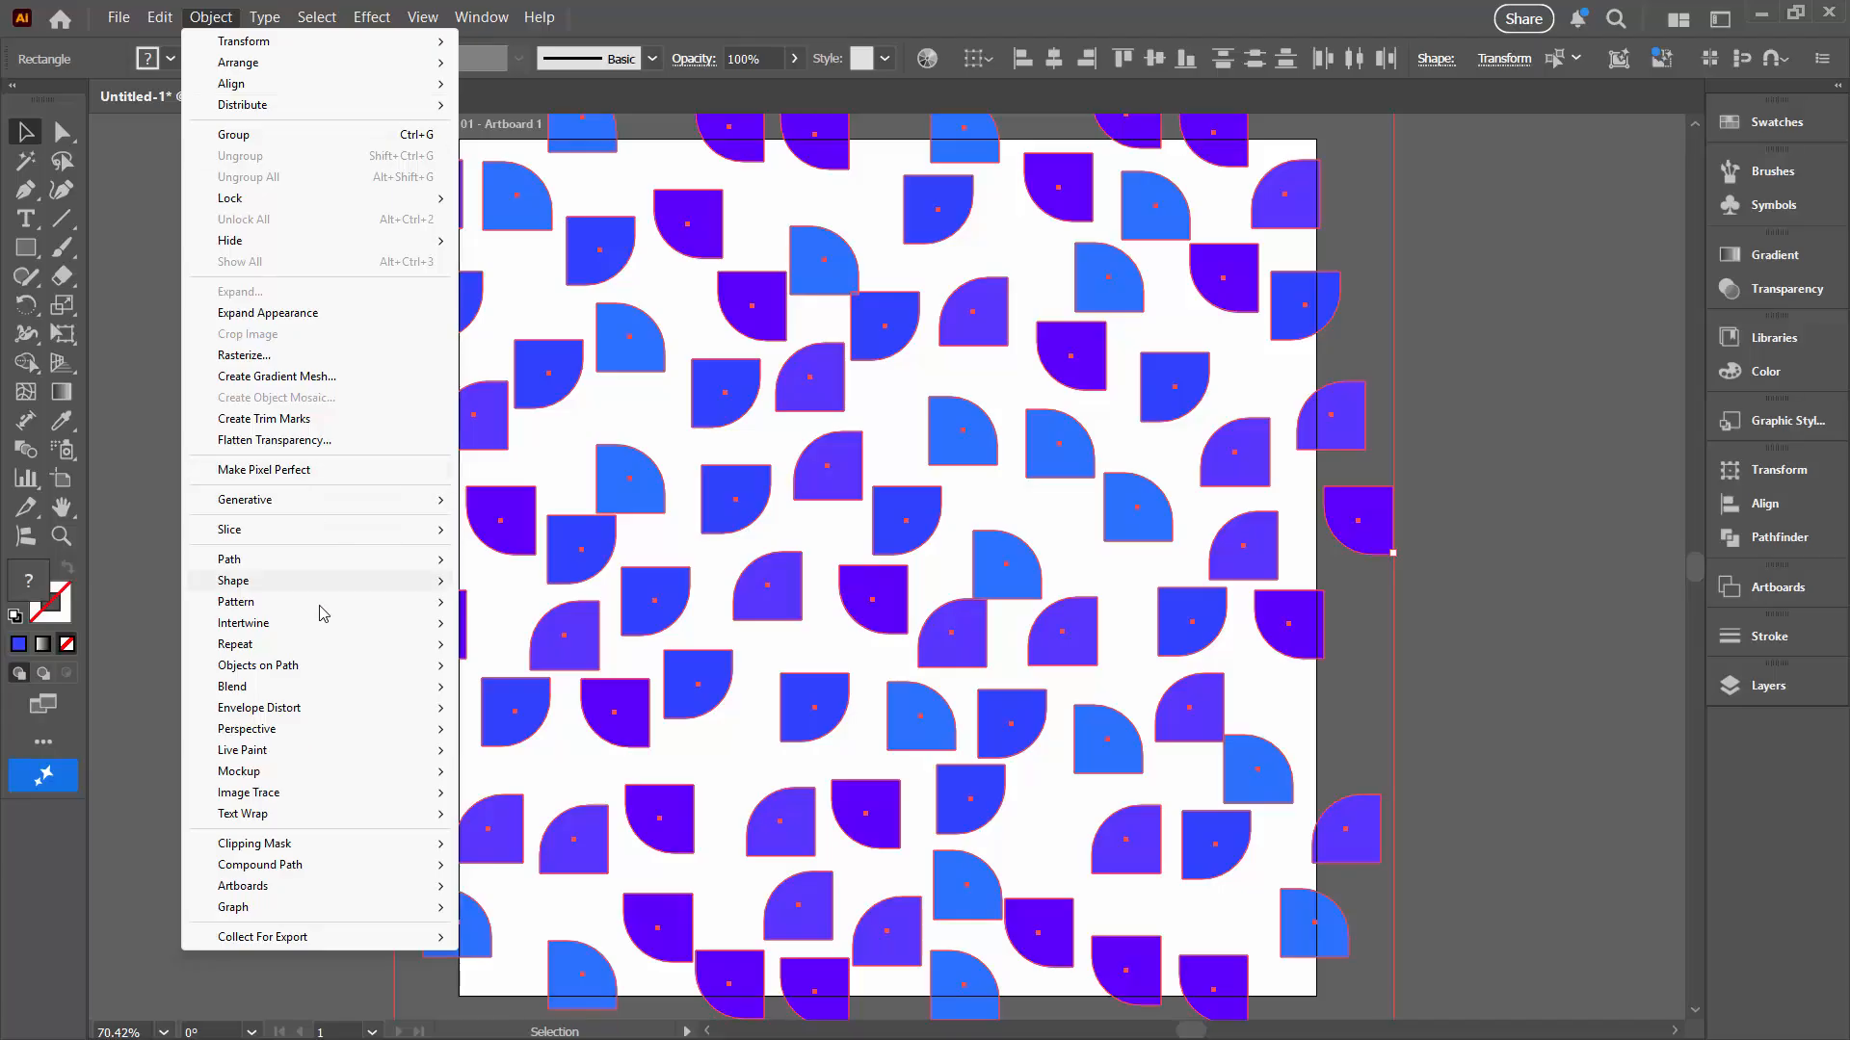
{"action": "mouse_move", "coordinate": [305, 604]}
{"action": "left_click", "coordinate": [544, 605]}
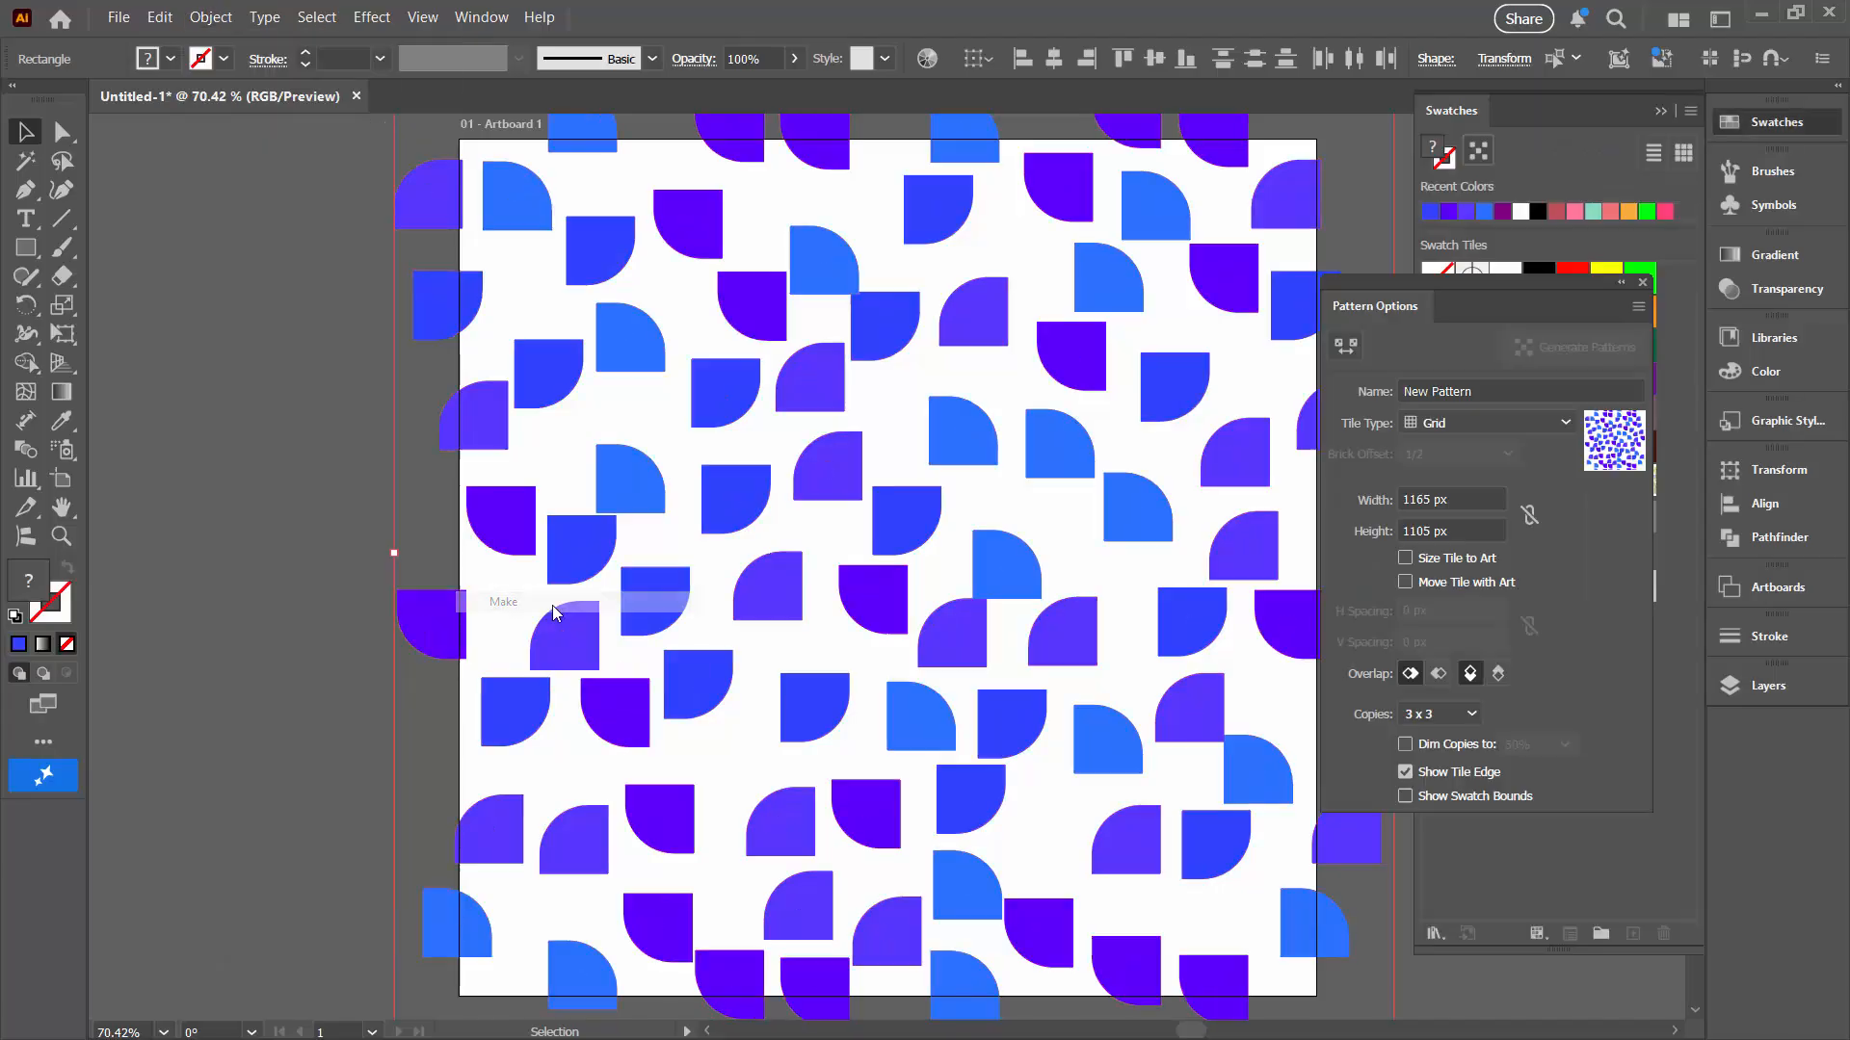
{"action": "key", "text": "Return"}
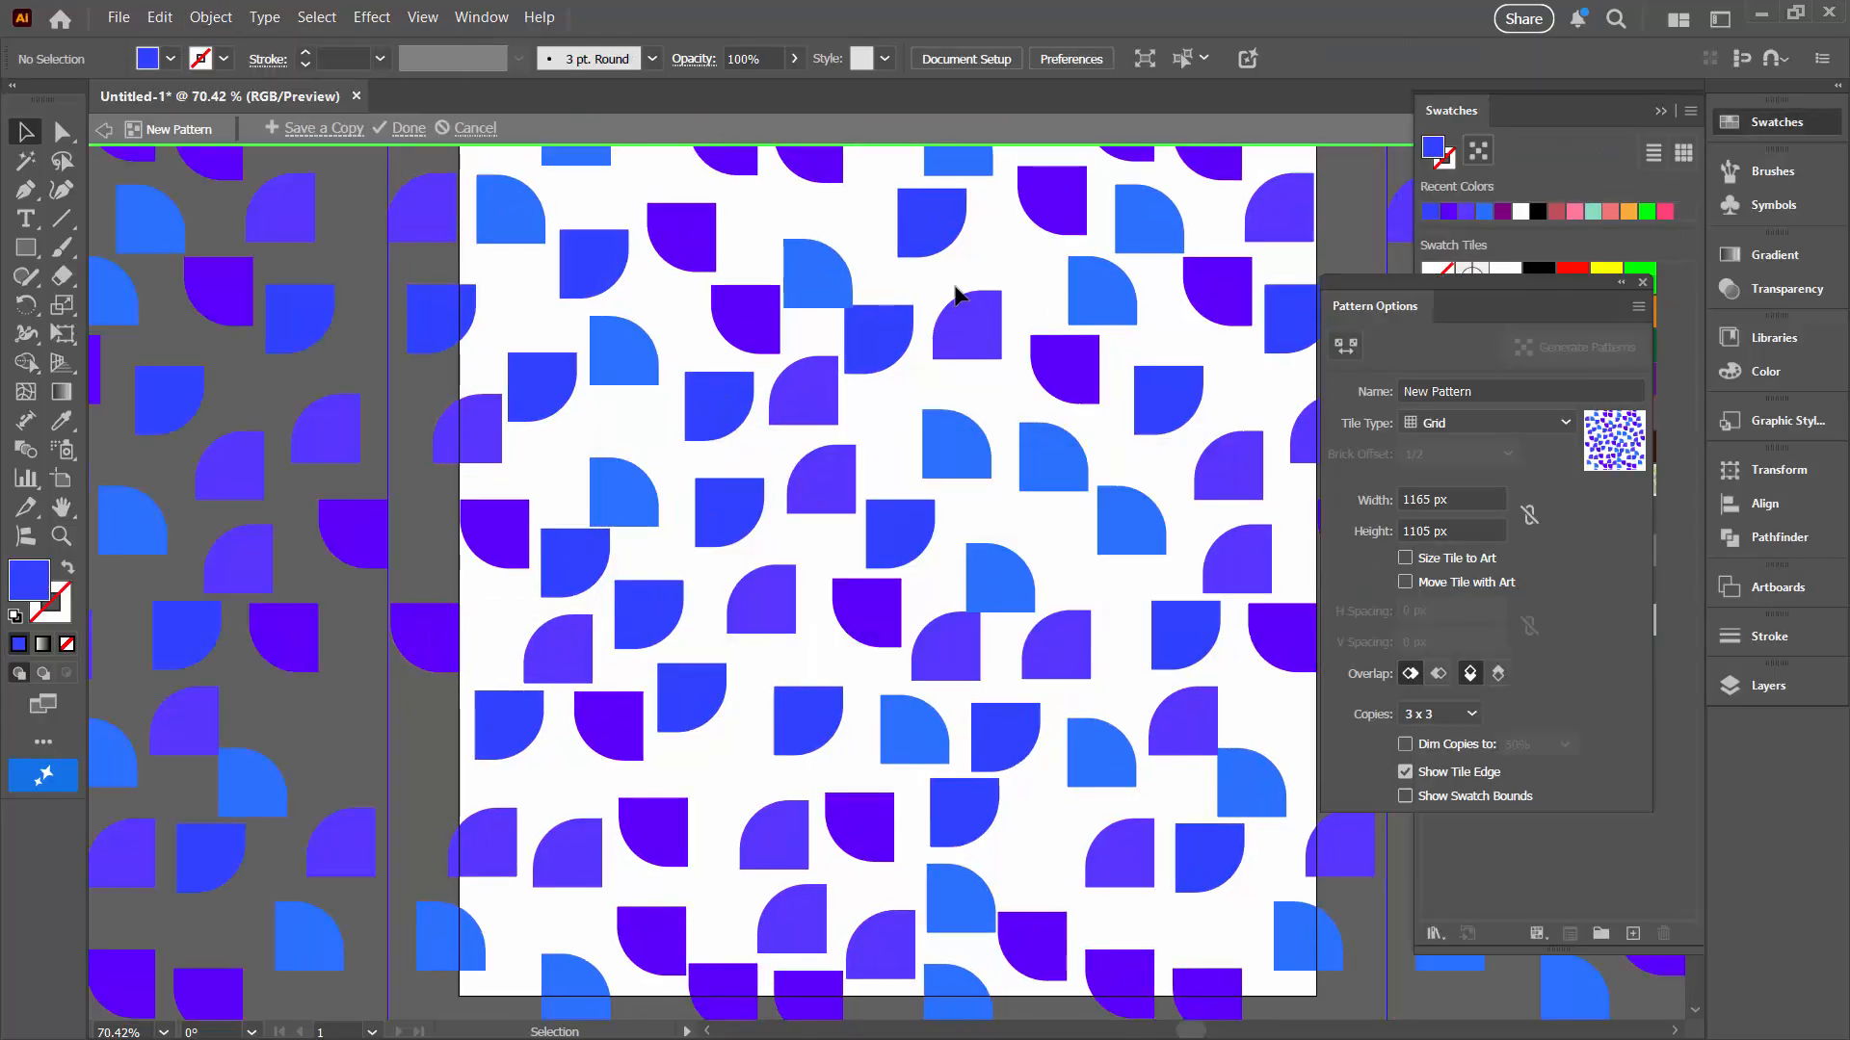
Step: Hide the artboards and set the pattern tile's width and height to 1000 px
{"action": "left_click", "coordinate": [425, 19]}
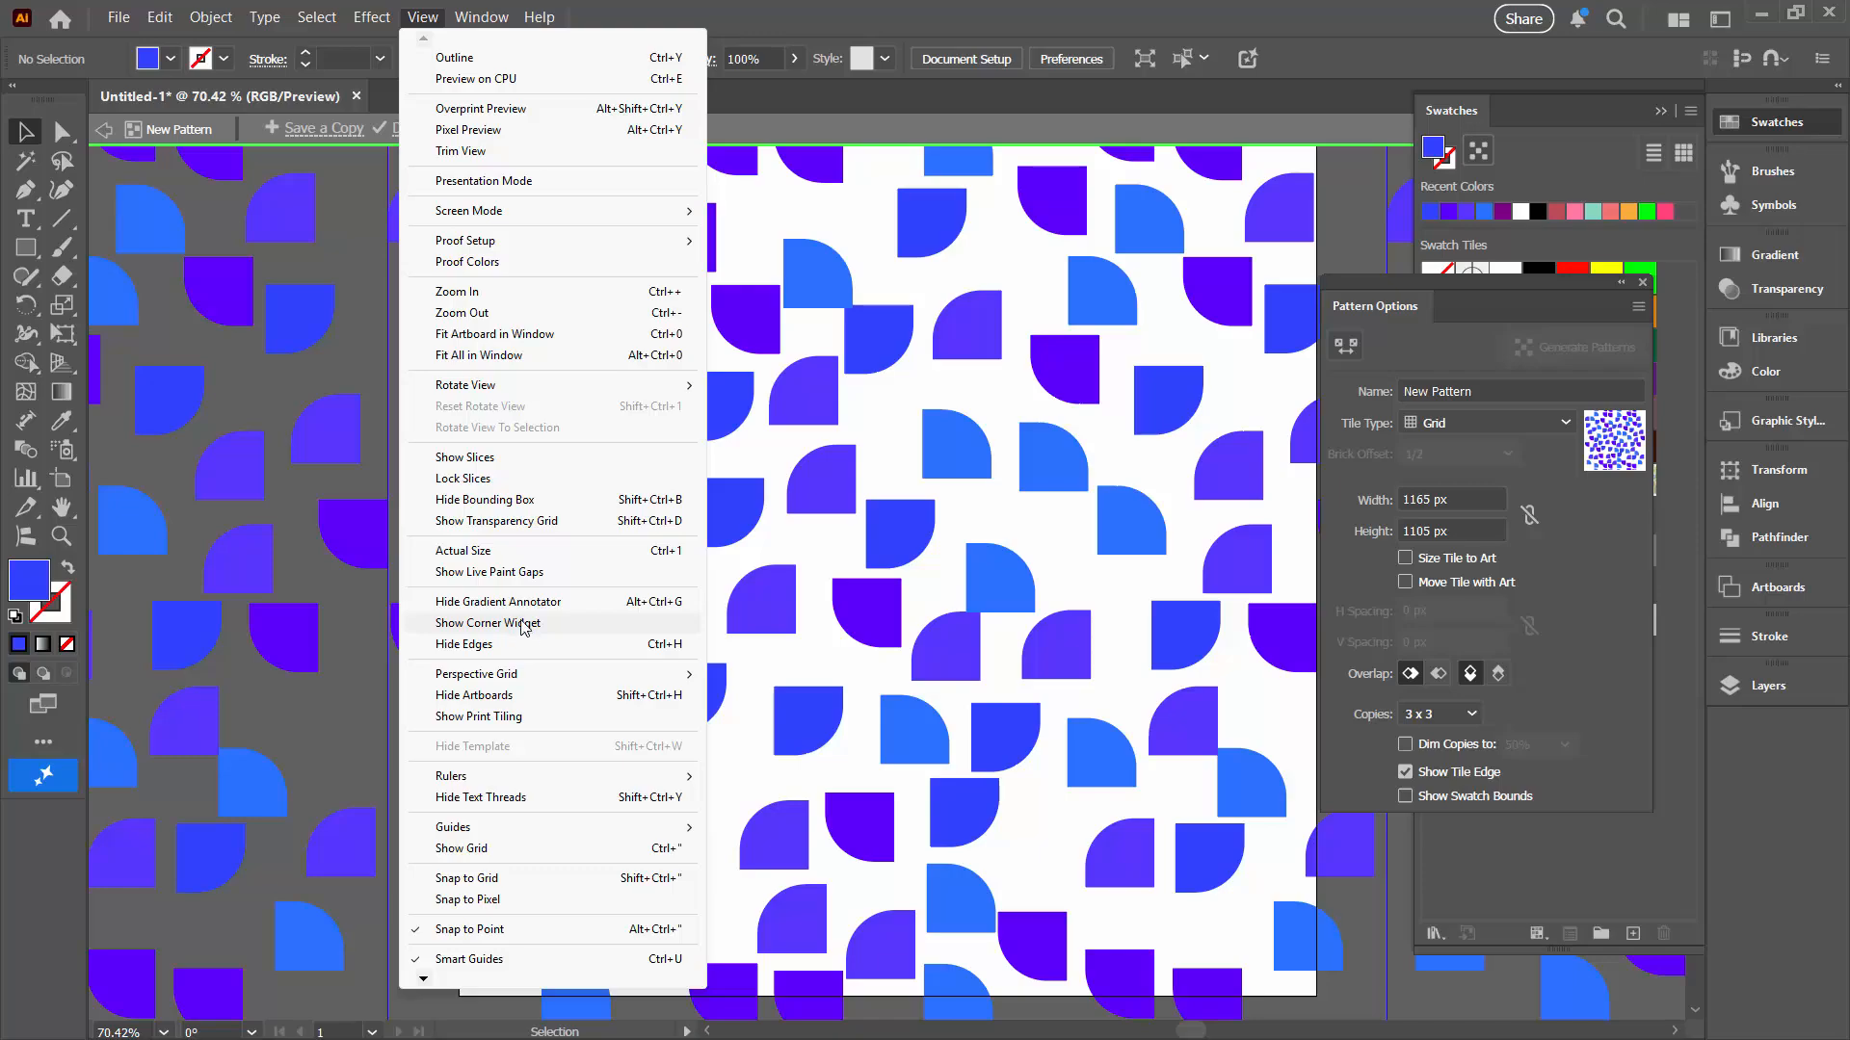
{"action": "left_click", "coordinate": [475, 695]}
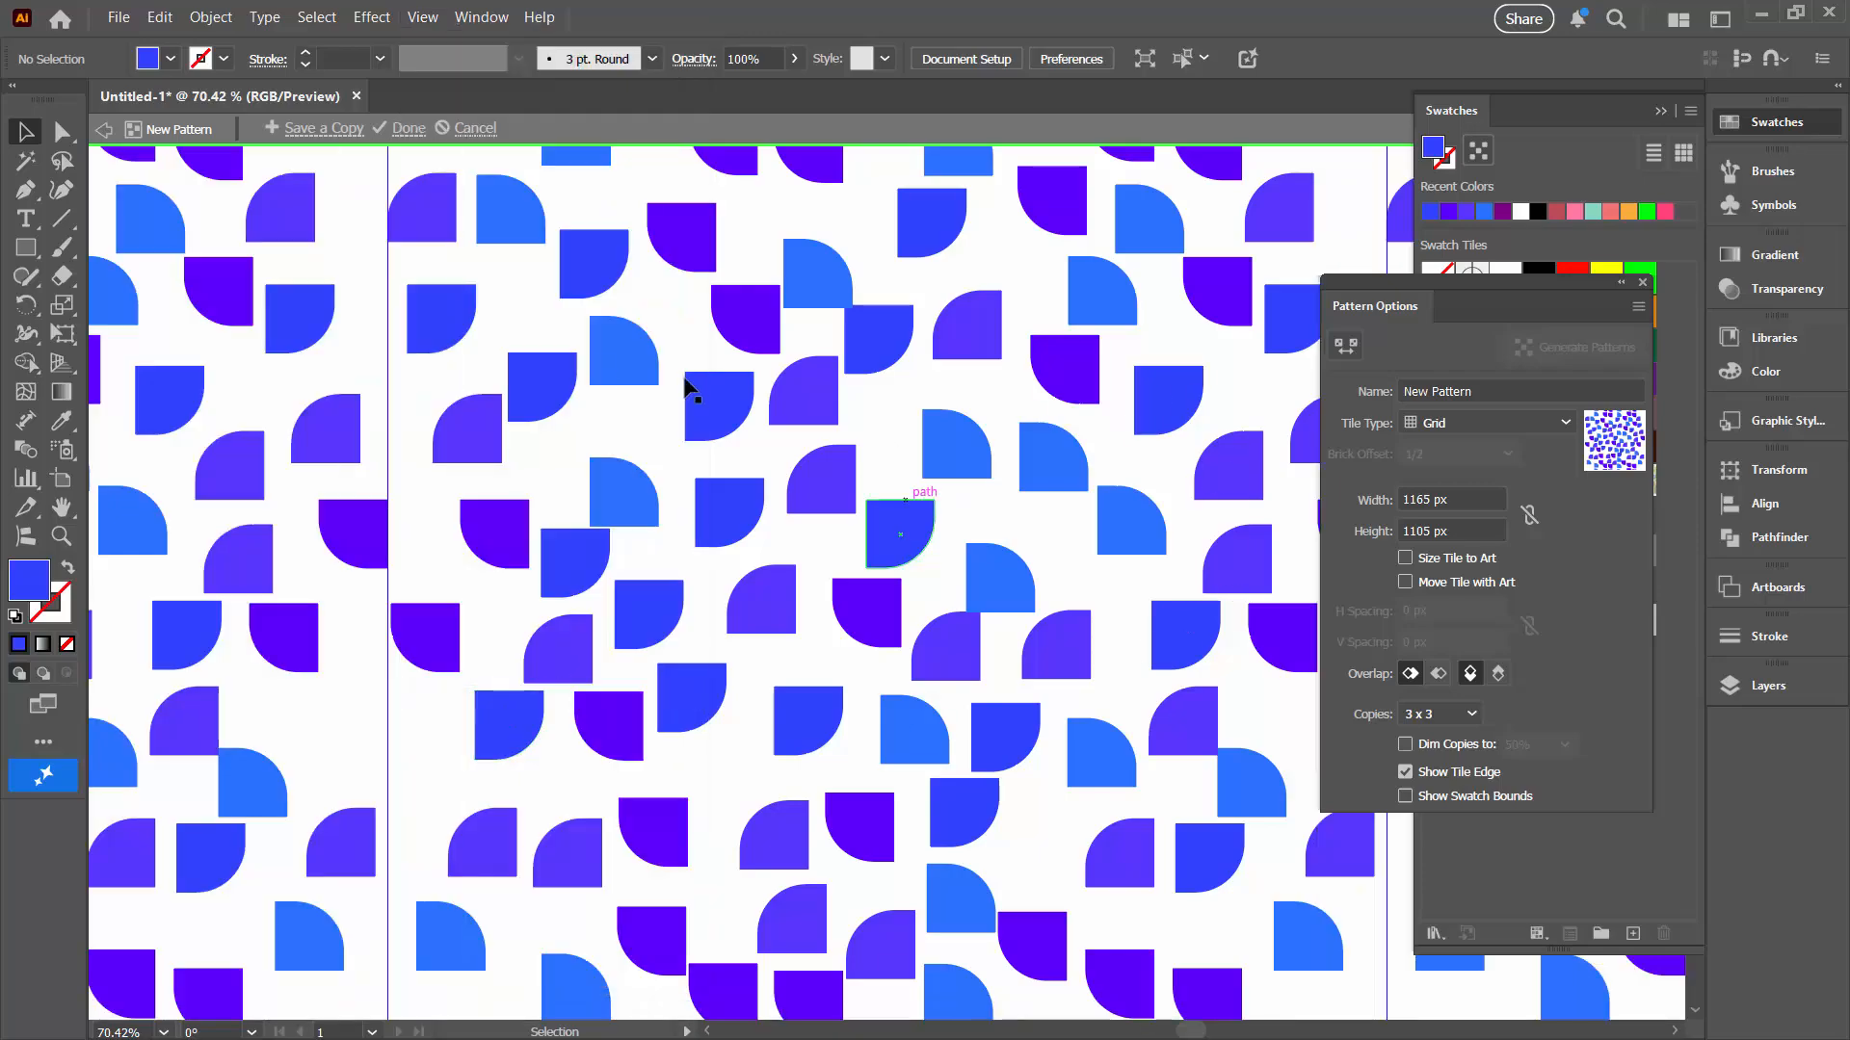
{"action": "left_click", "coordinate": [1483, 509]}
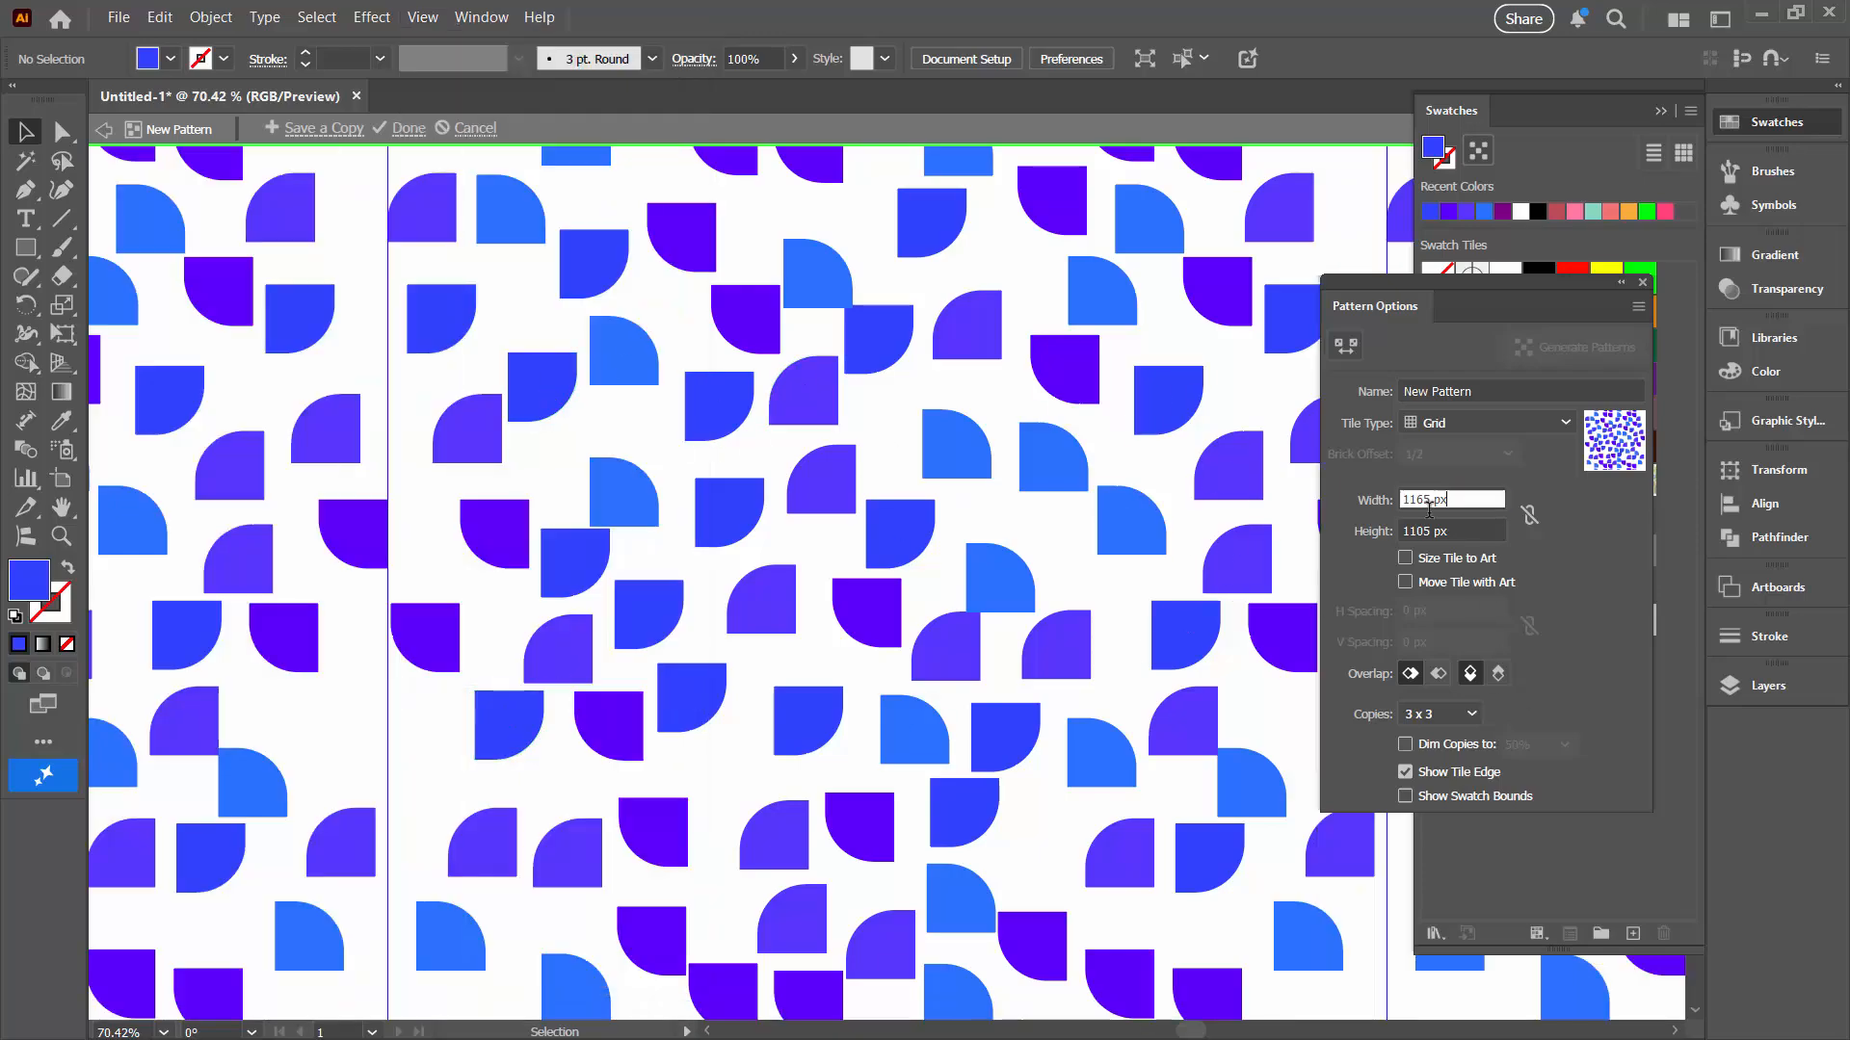
{"action": "type", "text": "1000"}
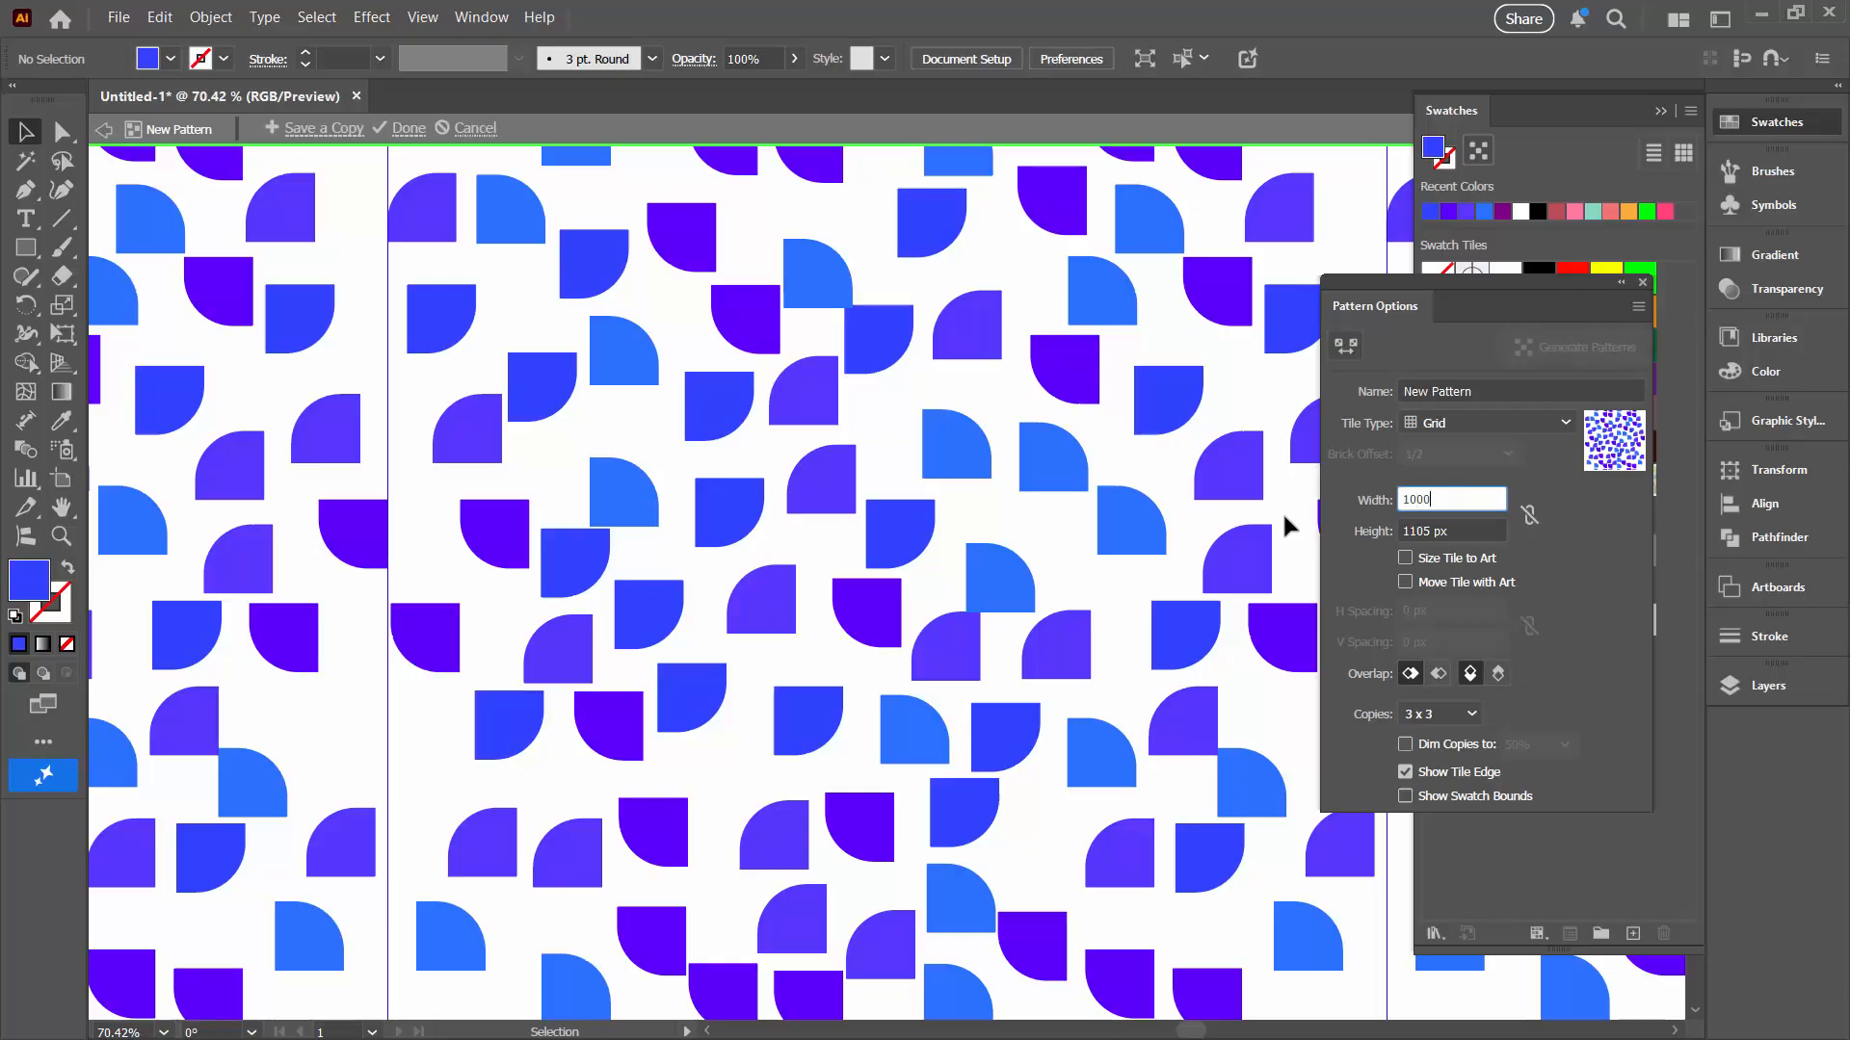
{"action": "key", "text": "Tab"}
{"action": "type", "text": "1000"}
{"action": "key", "text": "Tab"}
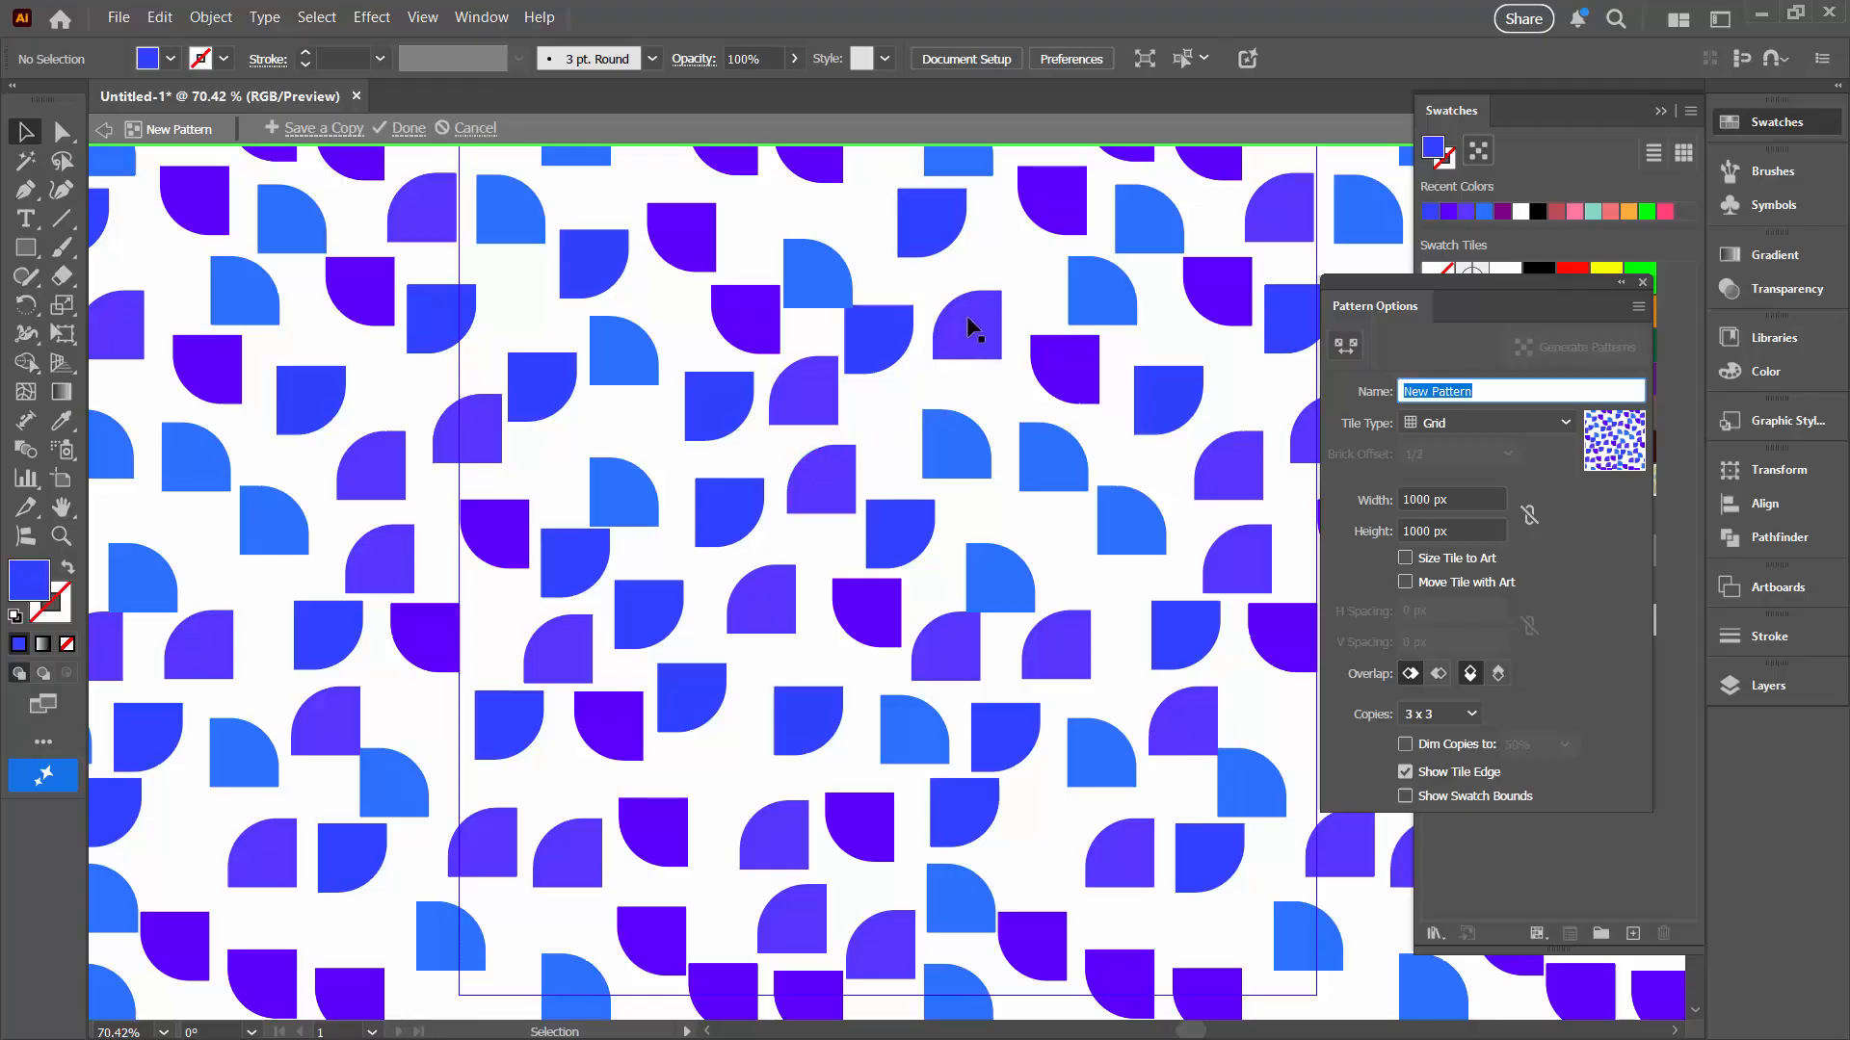
Step: Nudge the shape group on the tile's bottom edge slightly upward
{"action": "left_click_drag", "start_coordinate": [968, 324], "coordinate": [1184, 409]}
{"action": "left_click", "coordinate": [61, 536]}
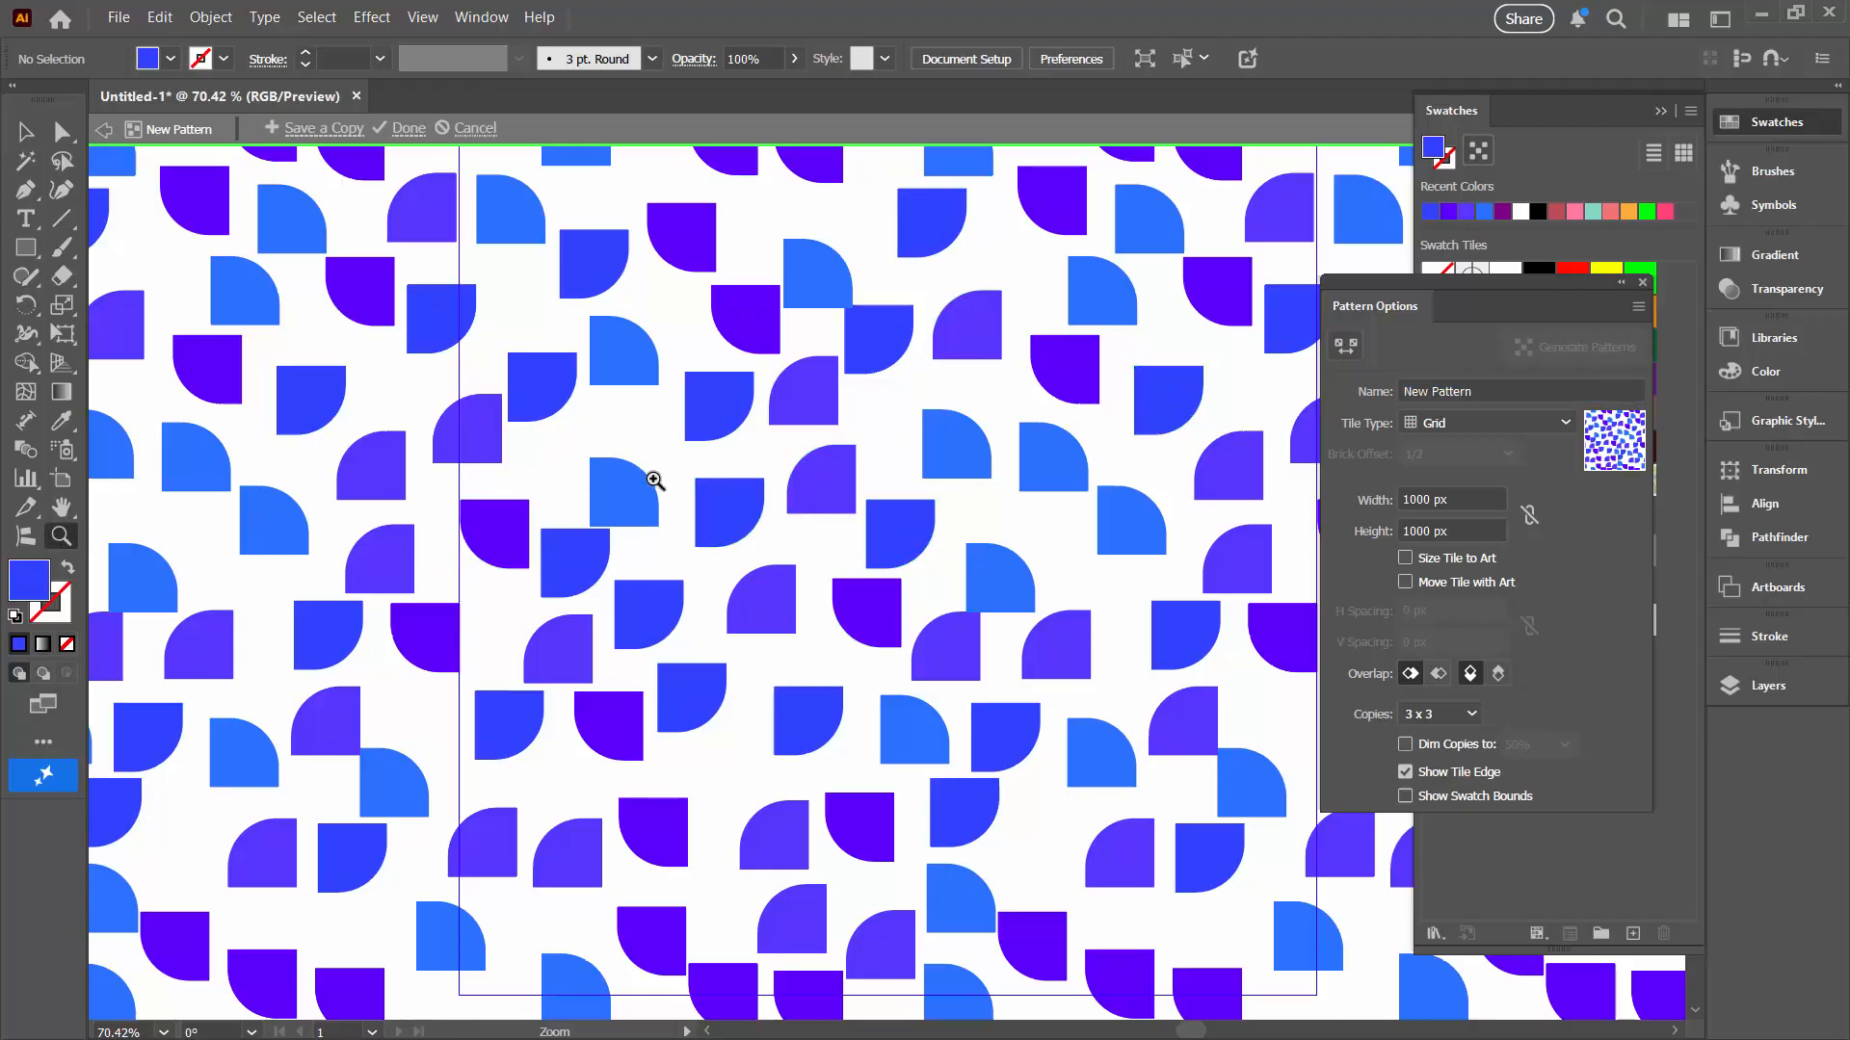
{"action": "left_click", "coordinate": [781, 480], "text": "alt"}
{"action": "left_click", "coordinate": [781, 481], "text": "alt"}
{"action": "left_click", "coordinate": [782, 481], "text": "alt"}
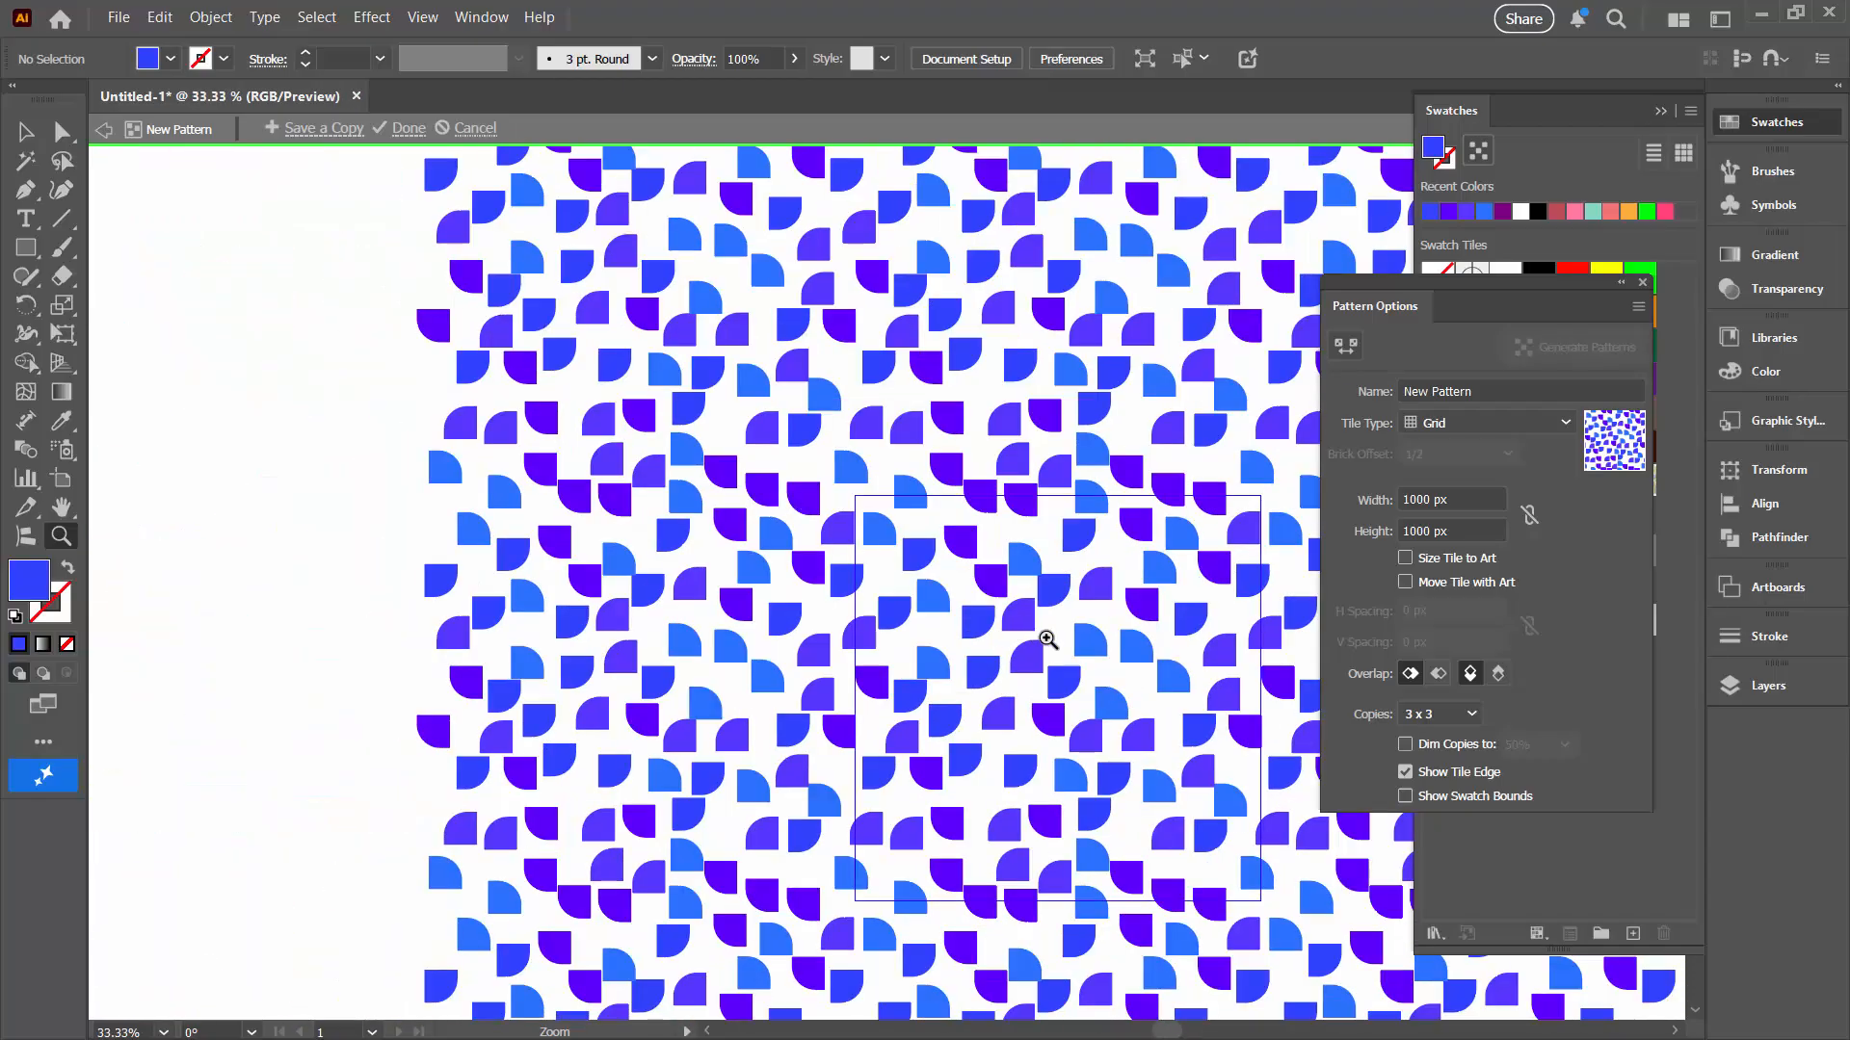
{"action": "left_click_drag", "start_coordinate": [1049, 639], "coordinate": [820, 507]}
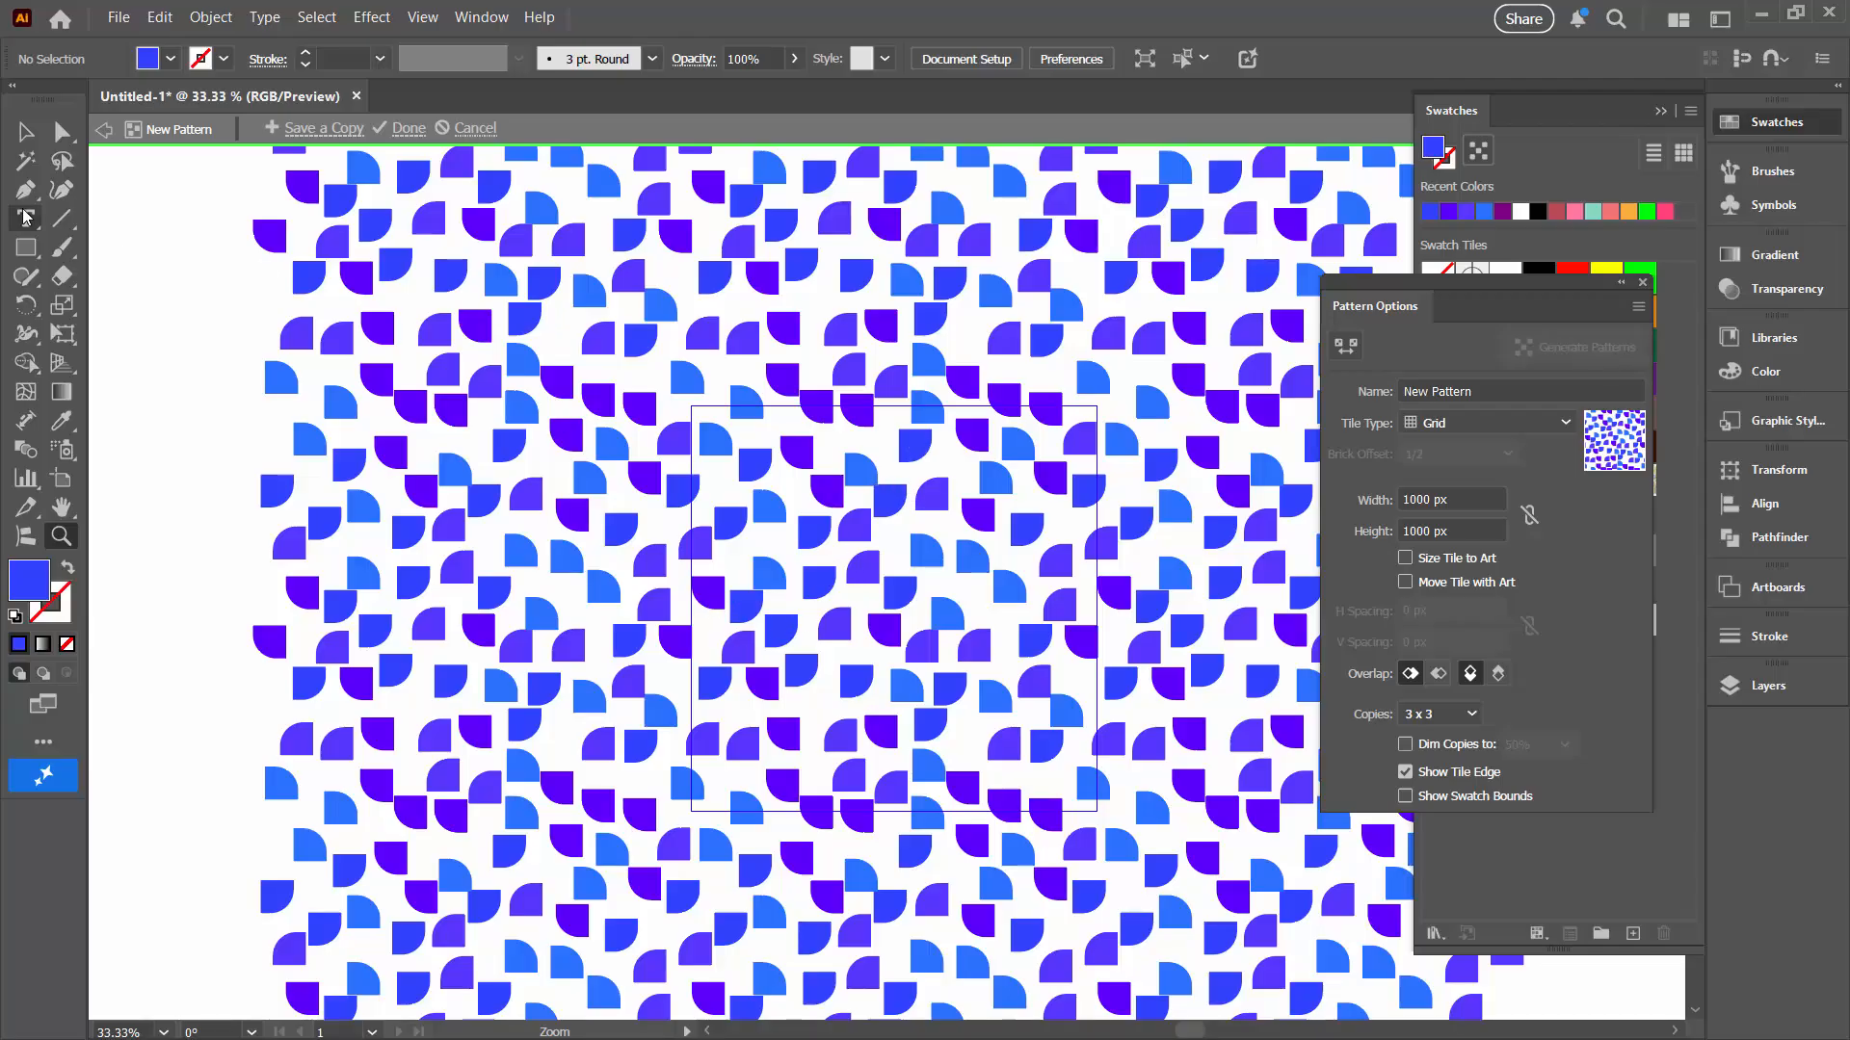
{"action": "left_click", "coordinate": [26, 138]}
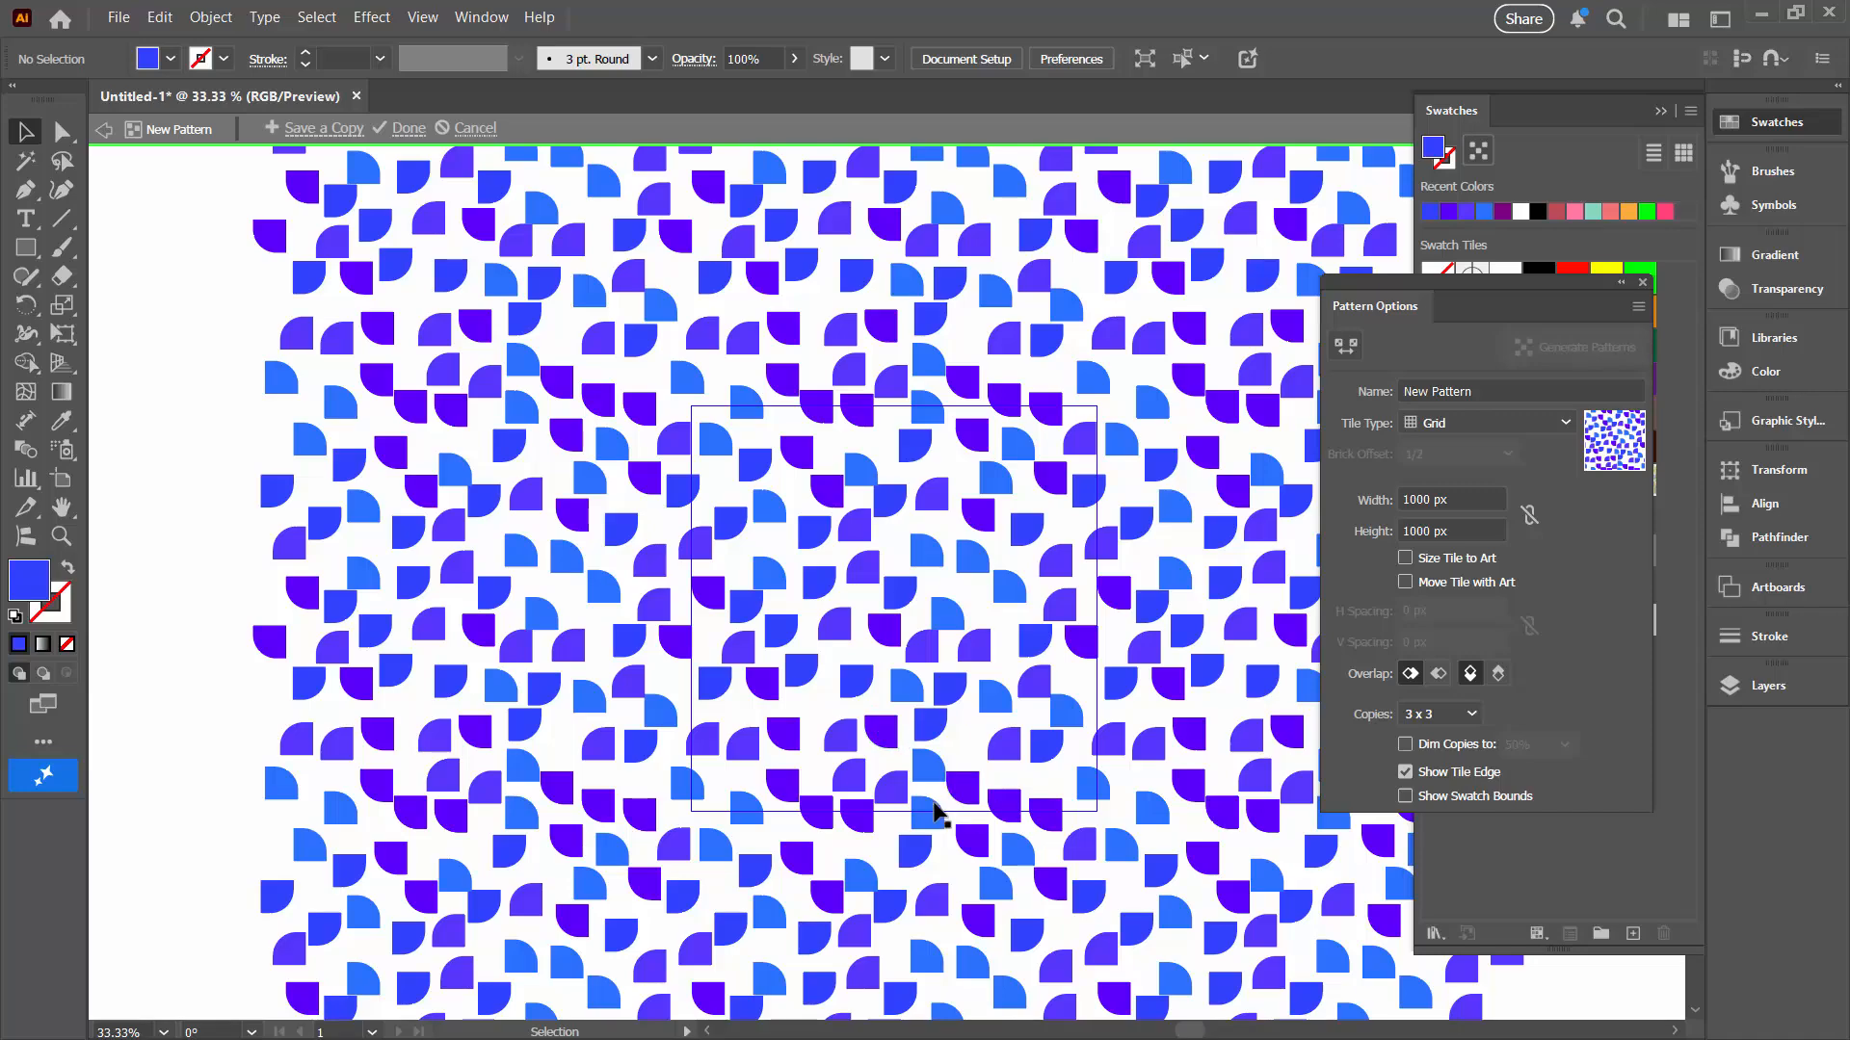
{"action": "left_click", "coordinate": [890, 795]}
{"action": "key", "text": "Up"}
{"action": "key", "text": "Up"}
{"action": "key", "text": "Up"}
{"action": "key", "text": "Up"}
{"action": "key", "text": "Up"}
{"action": "key", "text": "Up"}
{"action": "key", "text": "Up"}
{"action": "key", "text": "Up"}
{"action": "key", "text": "Up"}
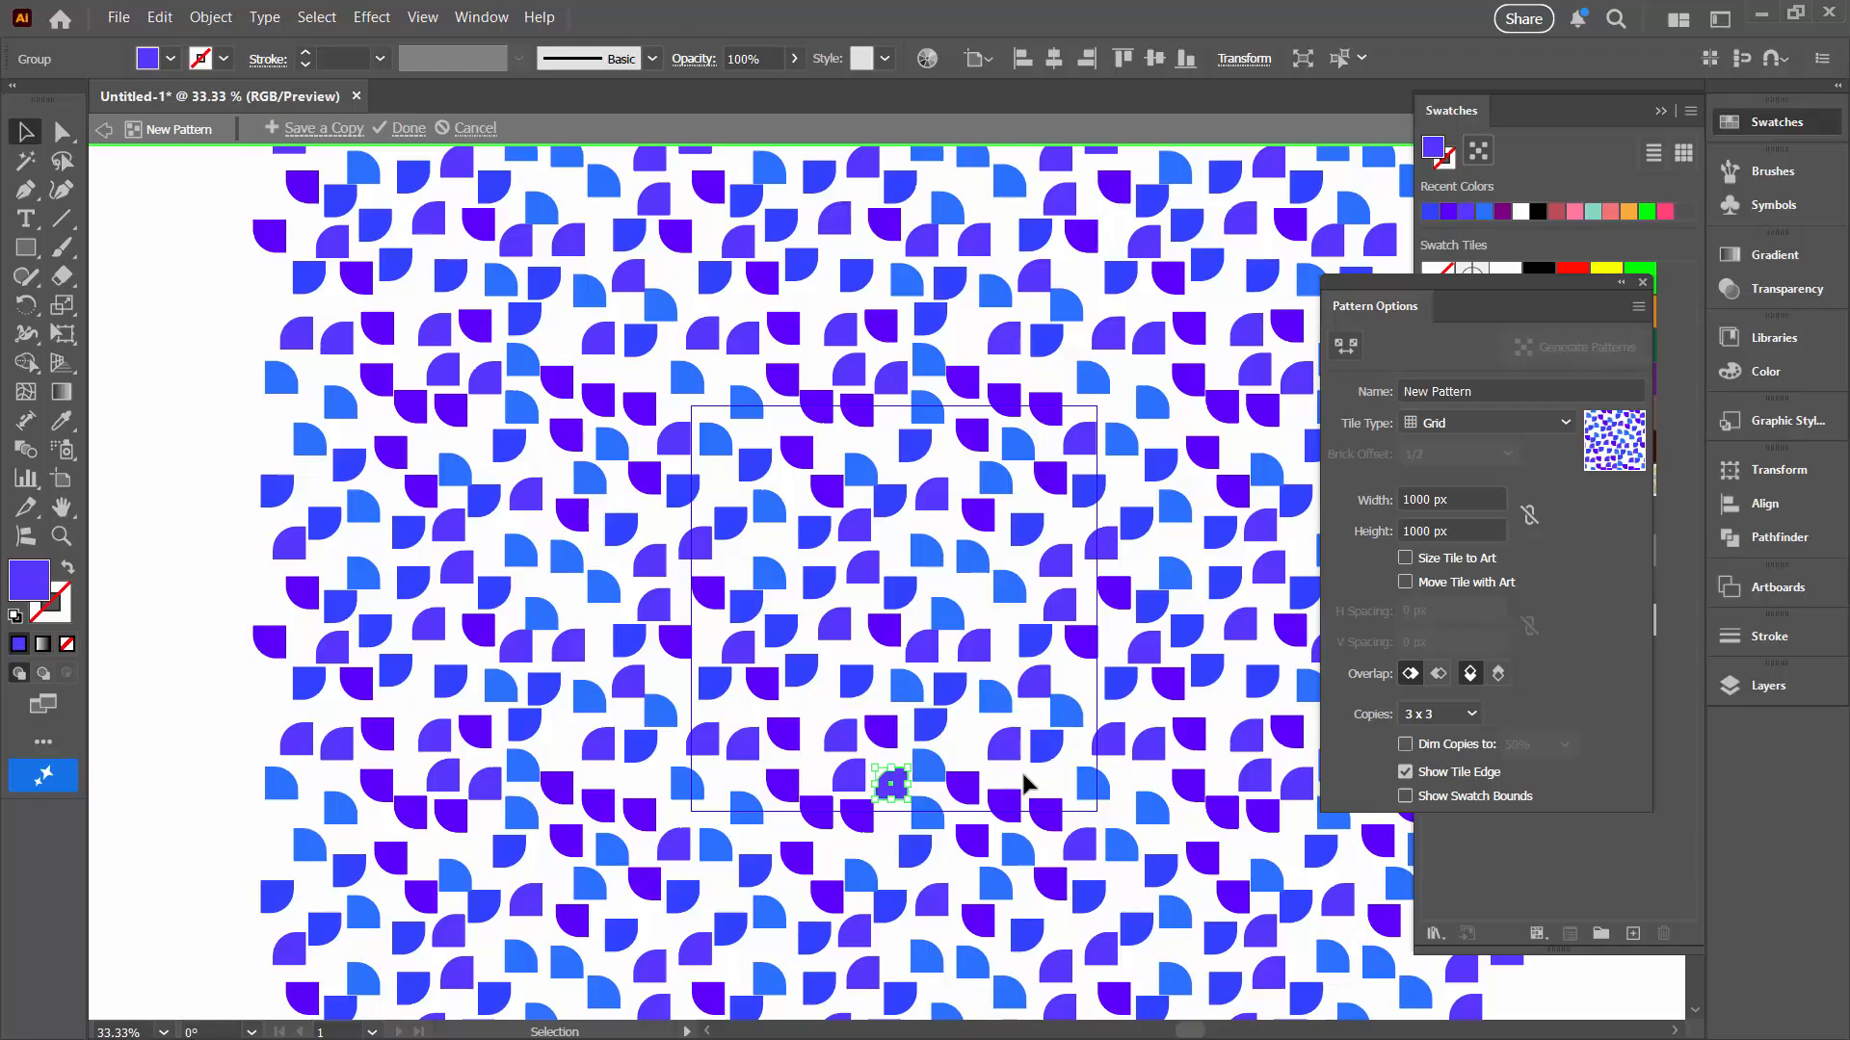
Step: Nudge the same bottom-edge shape group upward a few more steps
{"action": "left_click", "coordinate": [1048, 481]}
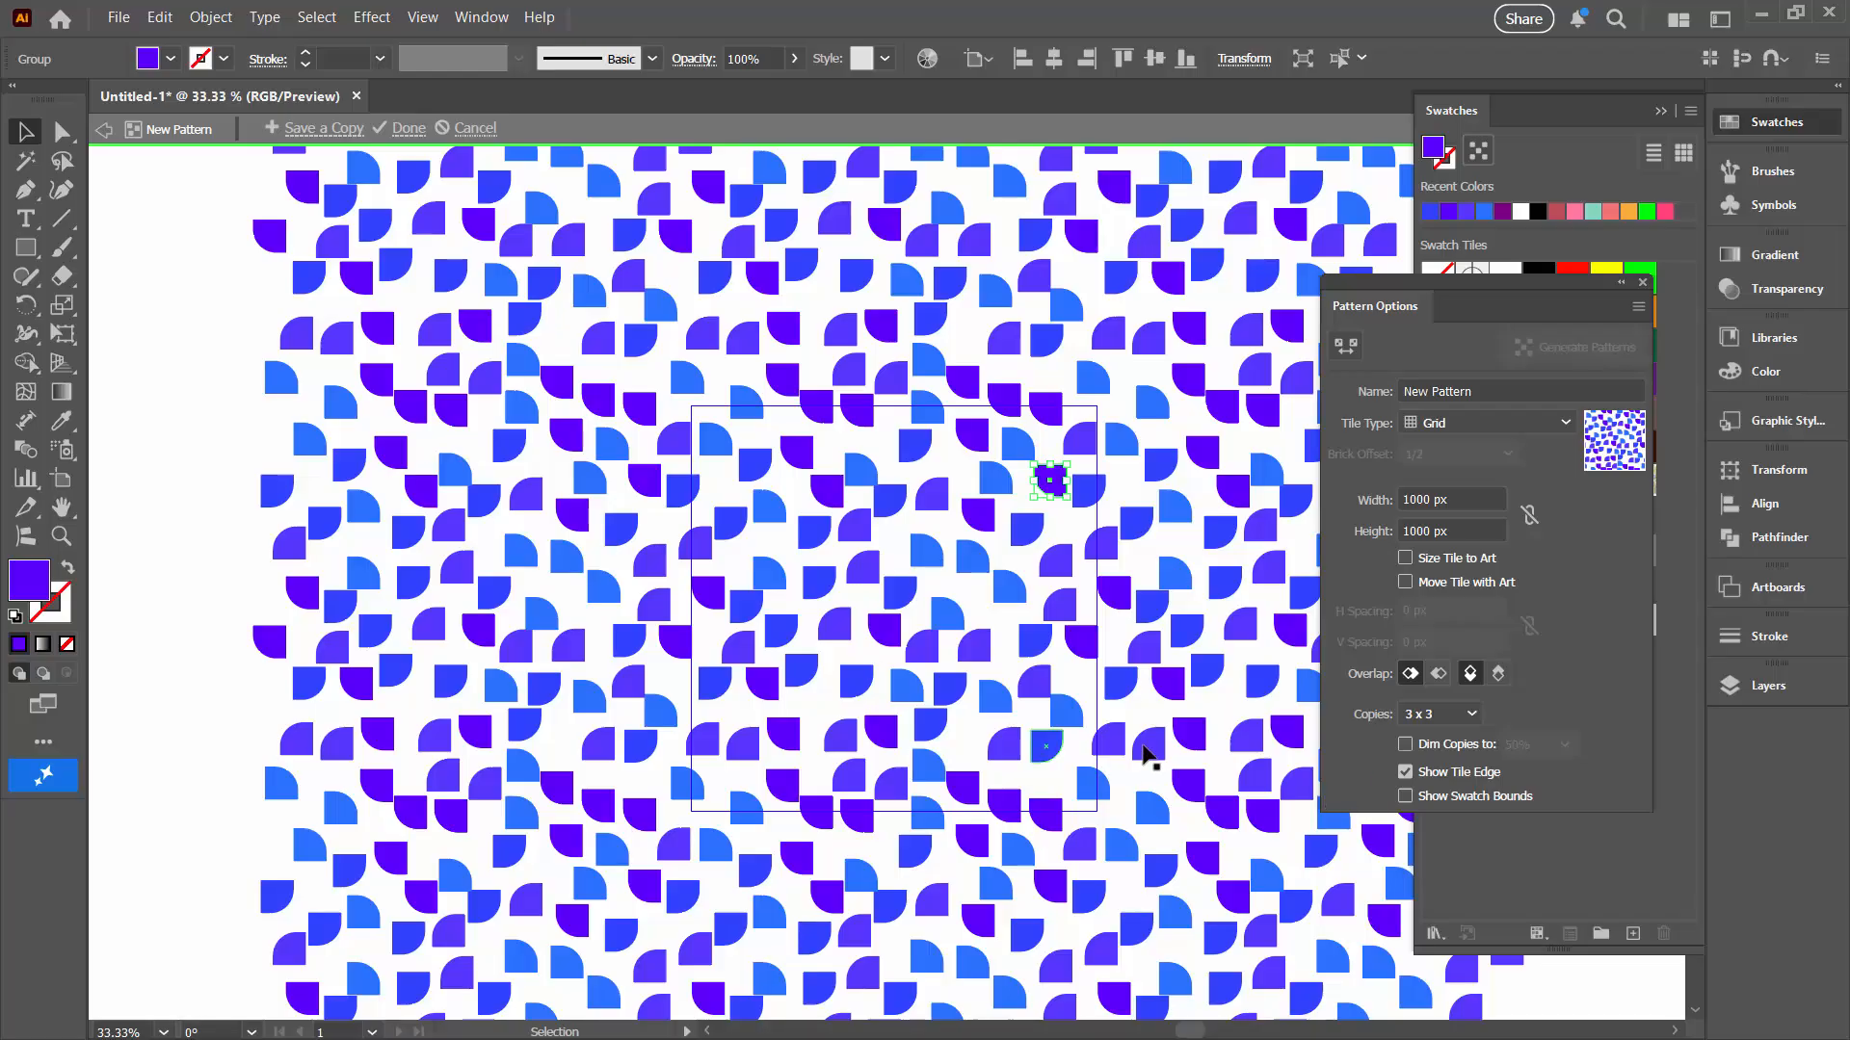
{"action": "left_click", "coordinate": [887, 788]}
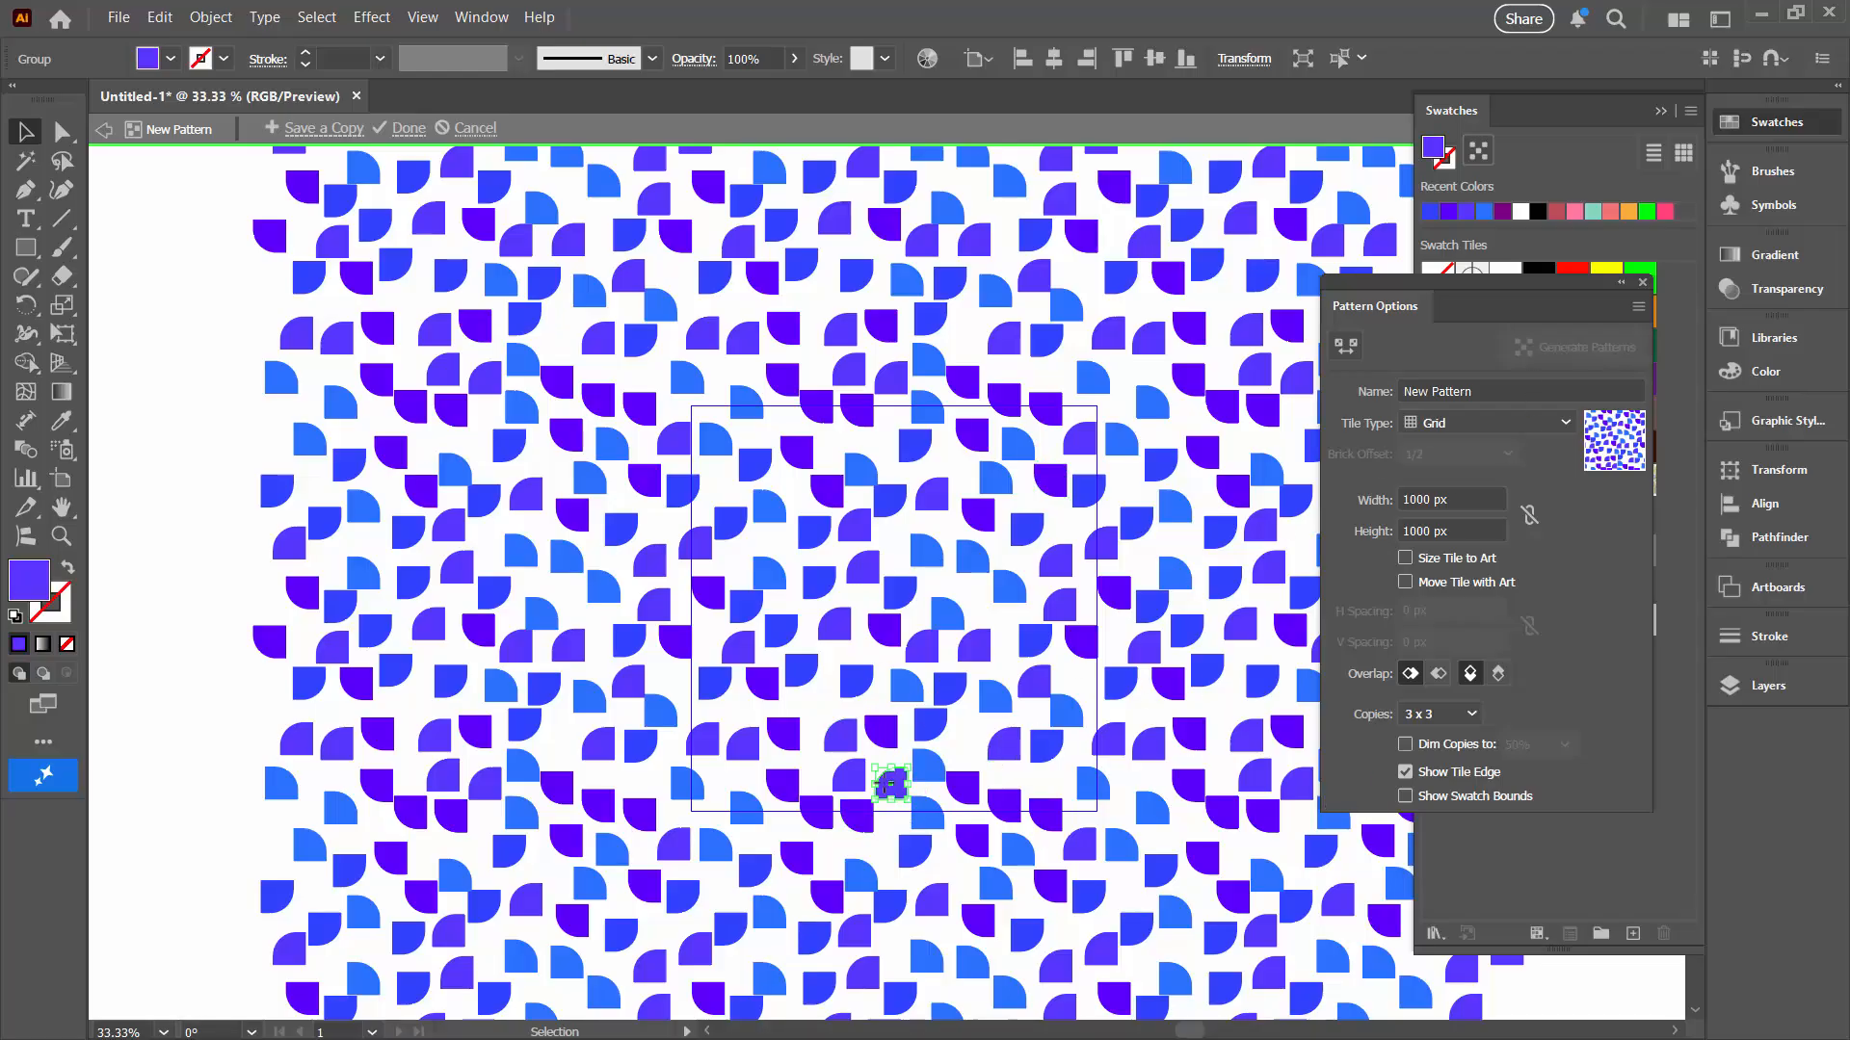
{"action": "key", "text": "Up"}
{"action": "key", "text": "Up"}
{"action": "key", "text": "Up"}
{"action": "key", "text": "Up"}
{"action": "key", "text": "Up"}
{"action": "key", "text": "Up"}
{"action": "key", "text": "Up"}
{"action": "key", "text": "Up"}
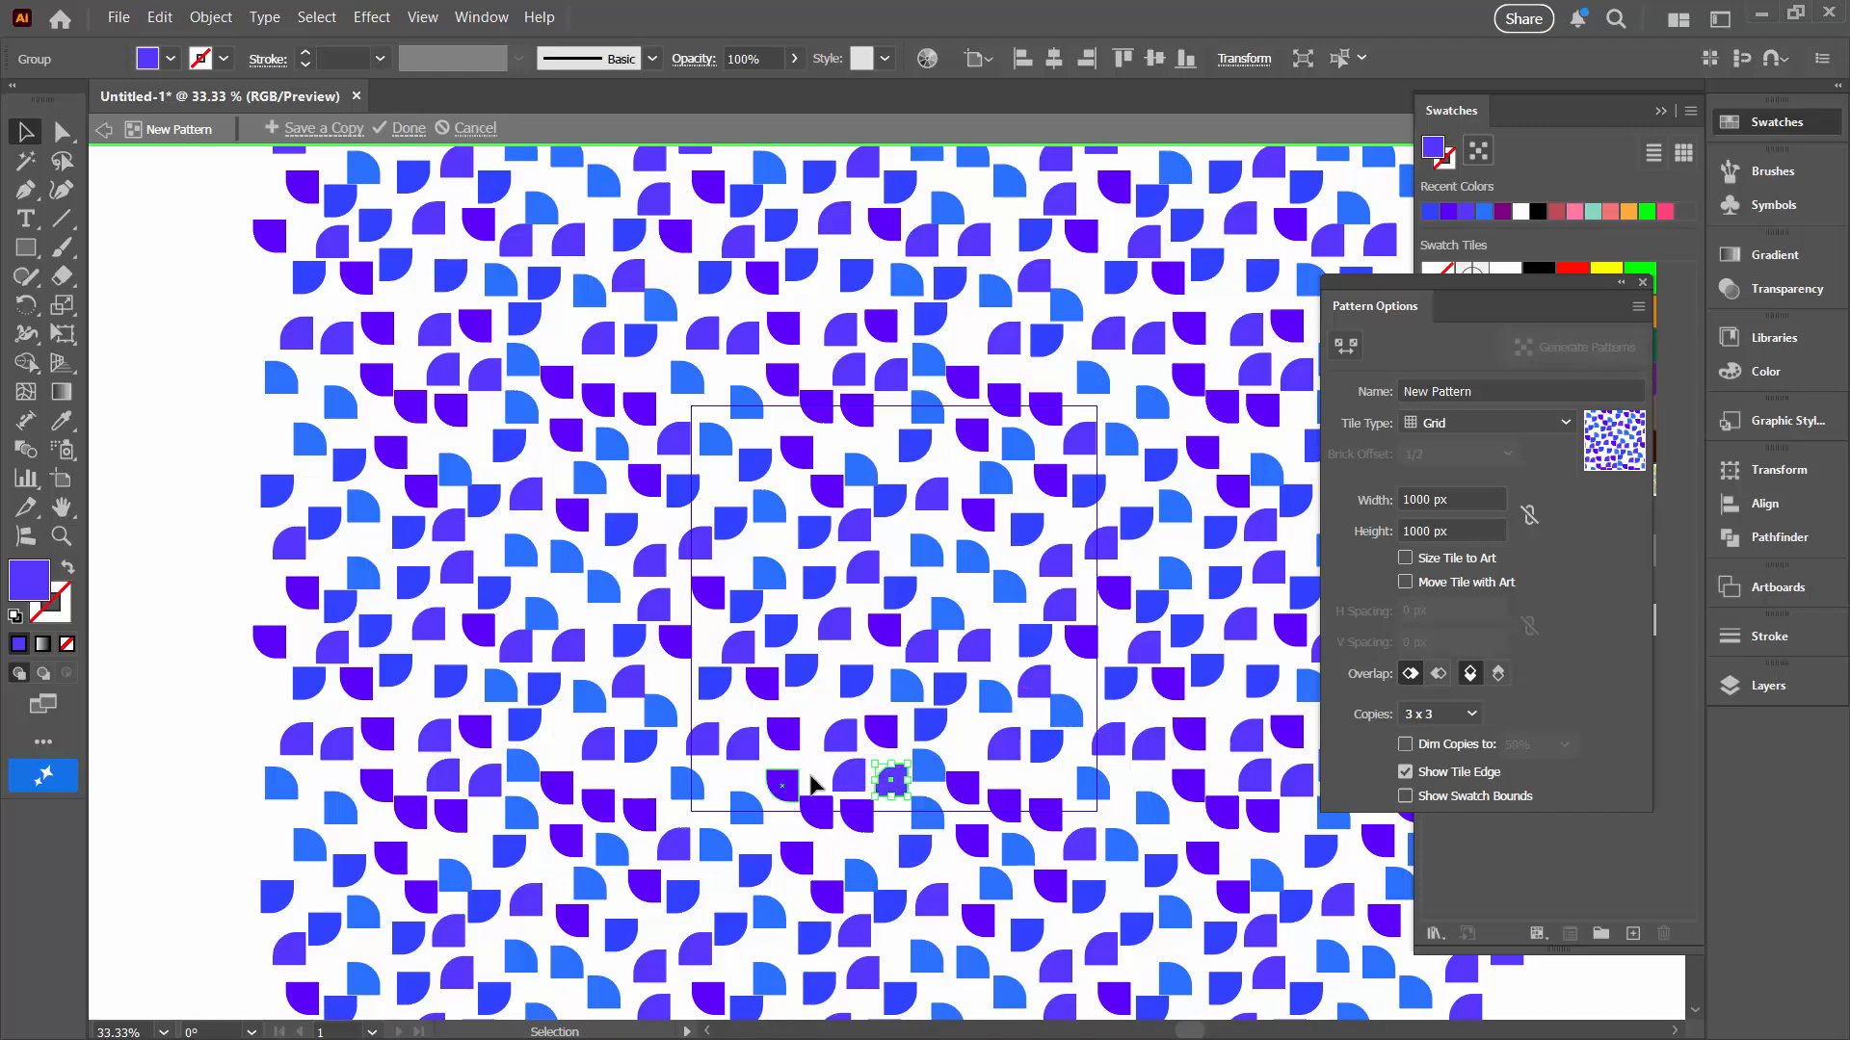
Step: Move another shape on the tile's bottom edge slightly down and to the right
{"action": "left_click", "coordinate": [816, 812]}
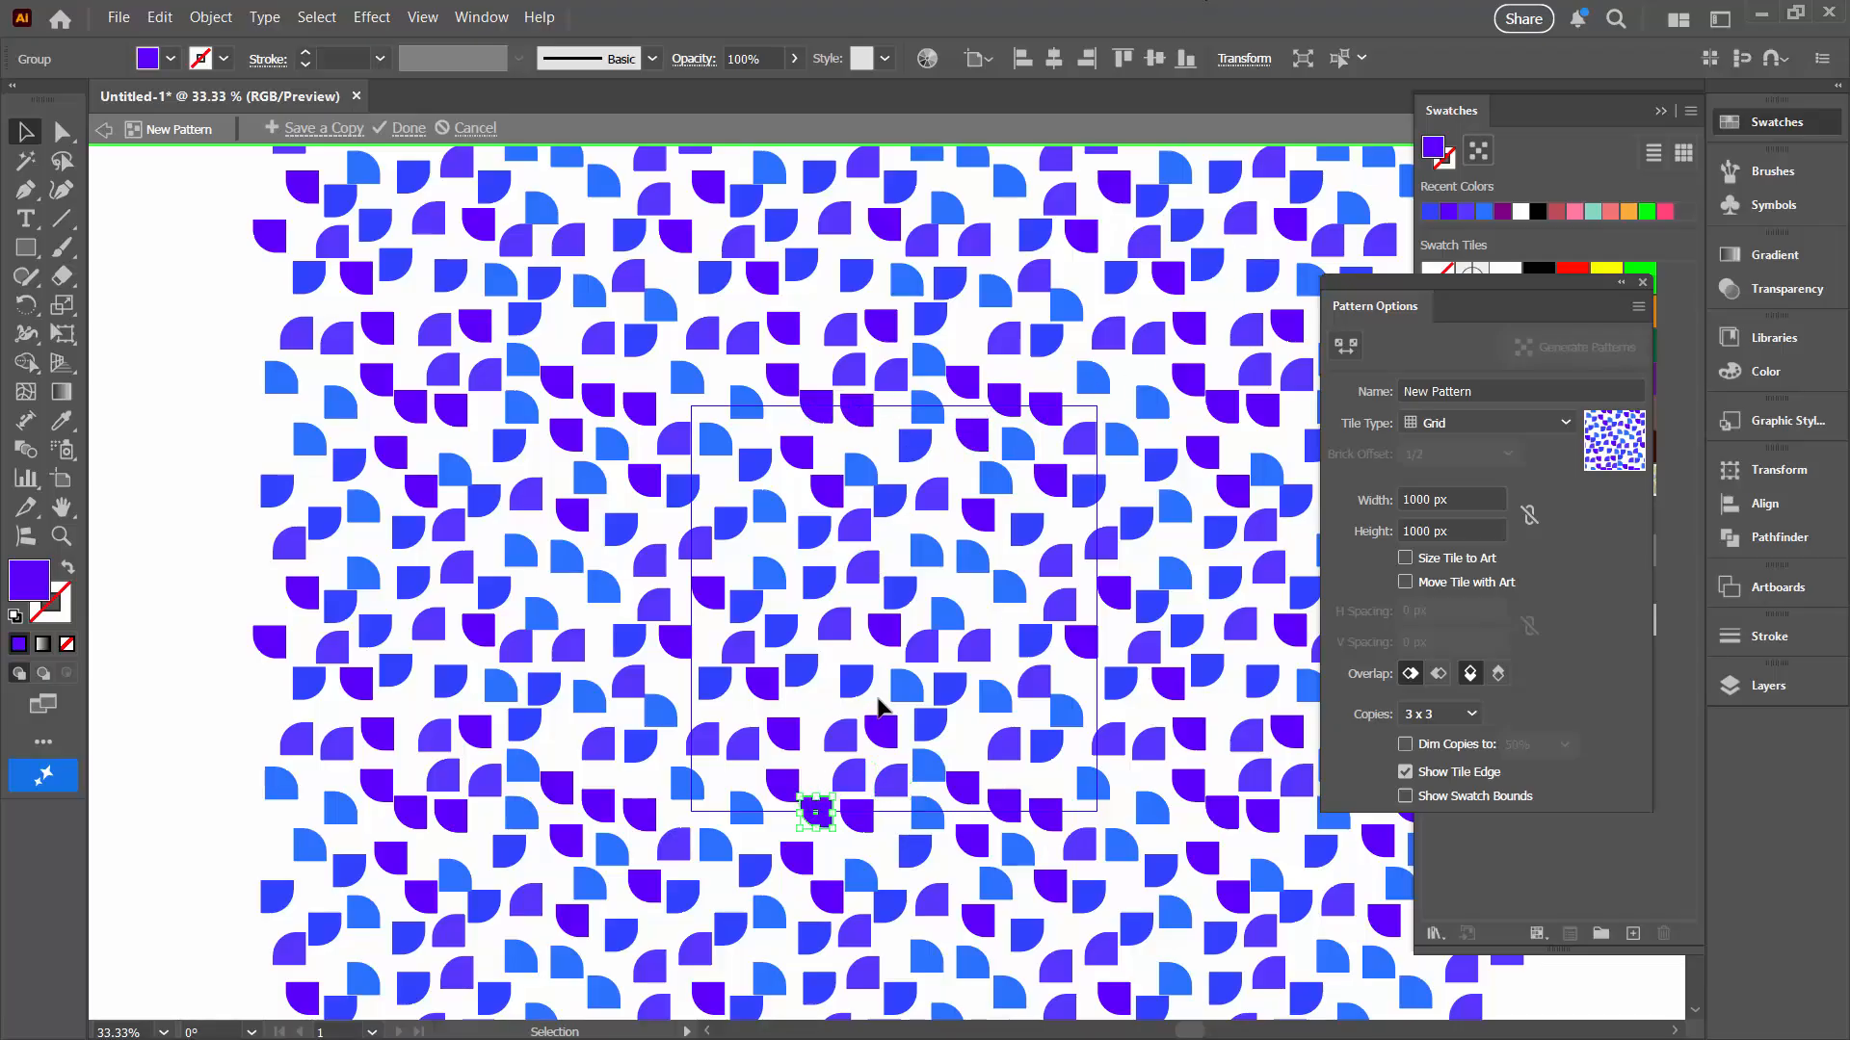
{"action": "left_click_drag", "start_coordinate": [824, 825], "coordinate": [831, 835]}
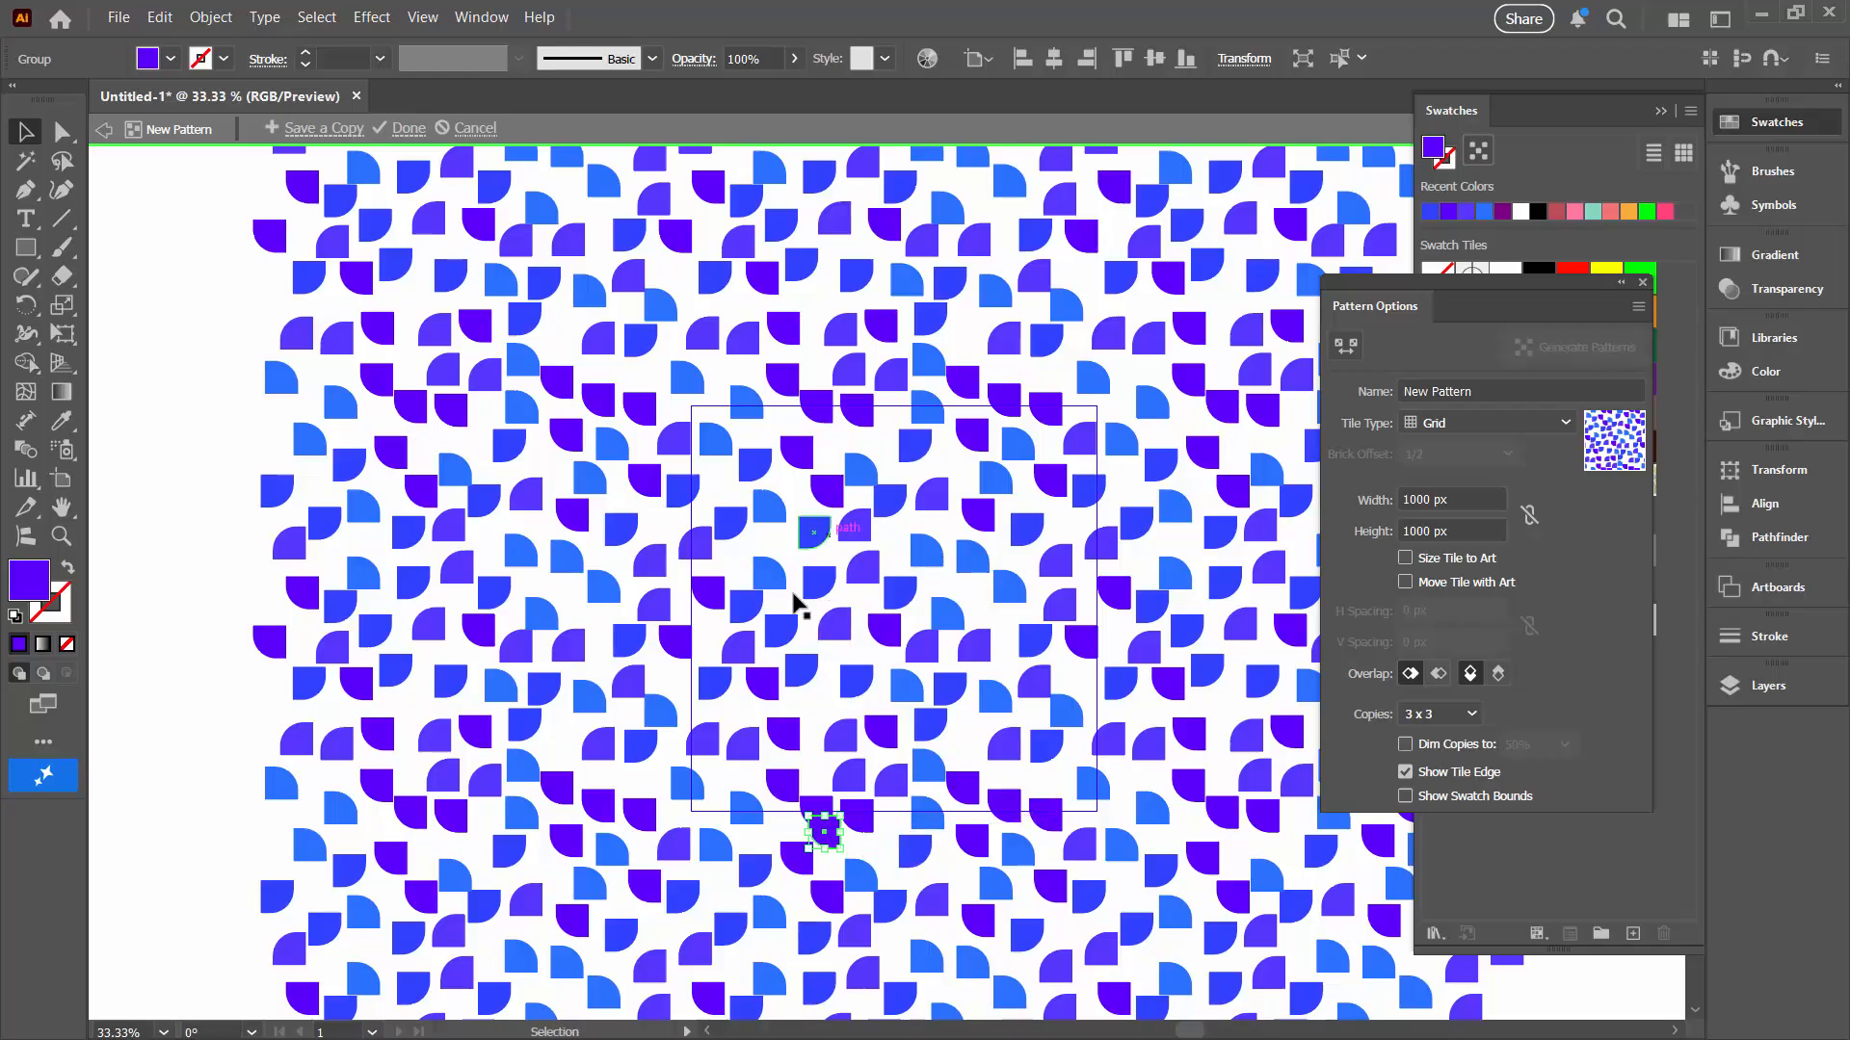
{"action": "left_click", "coordinate": [867, 824]}
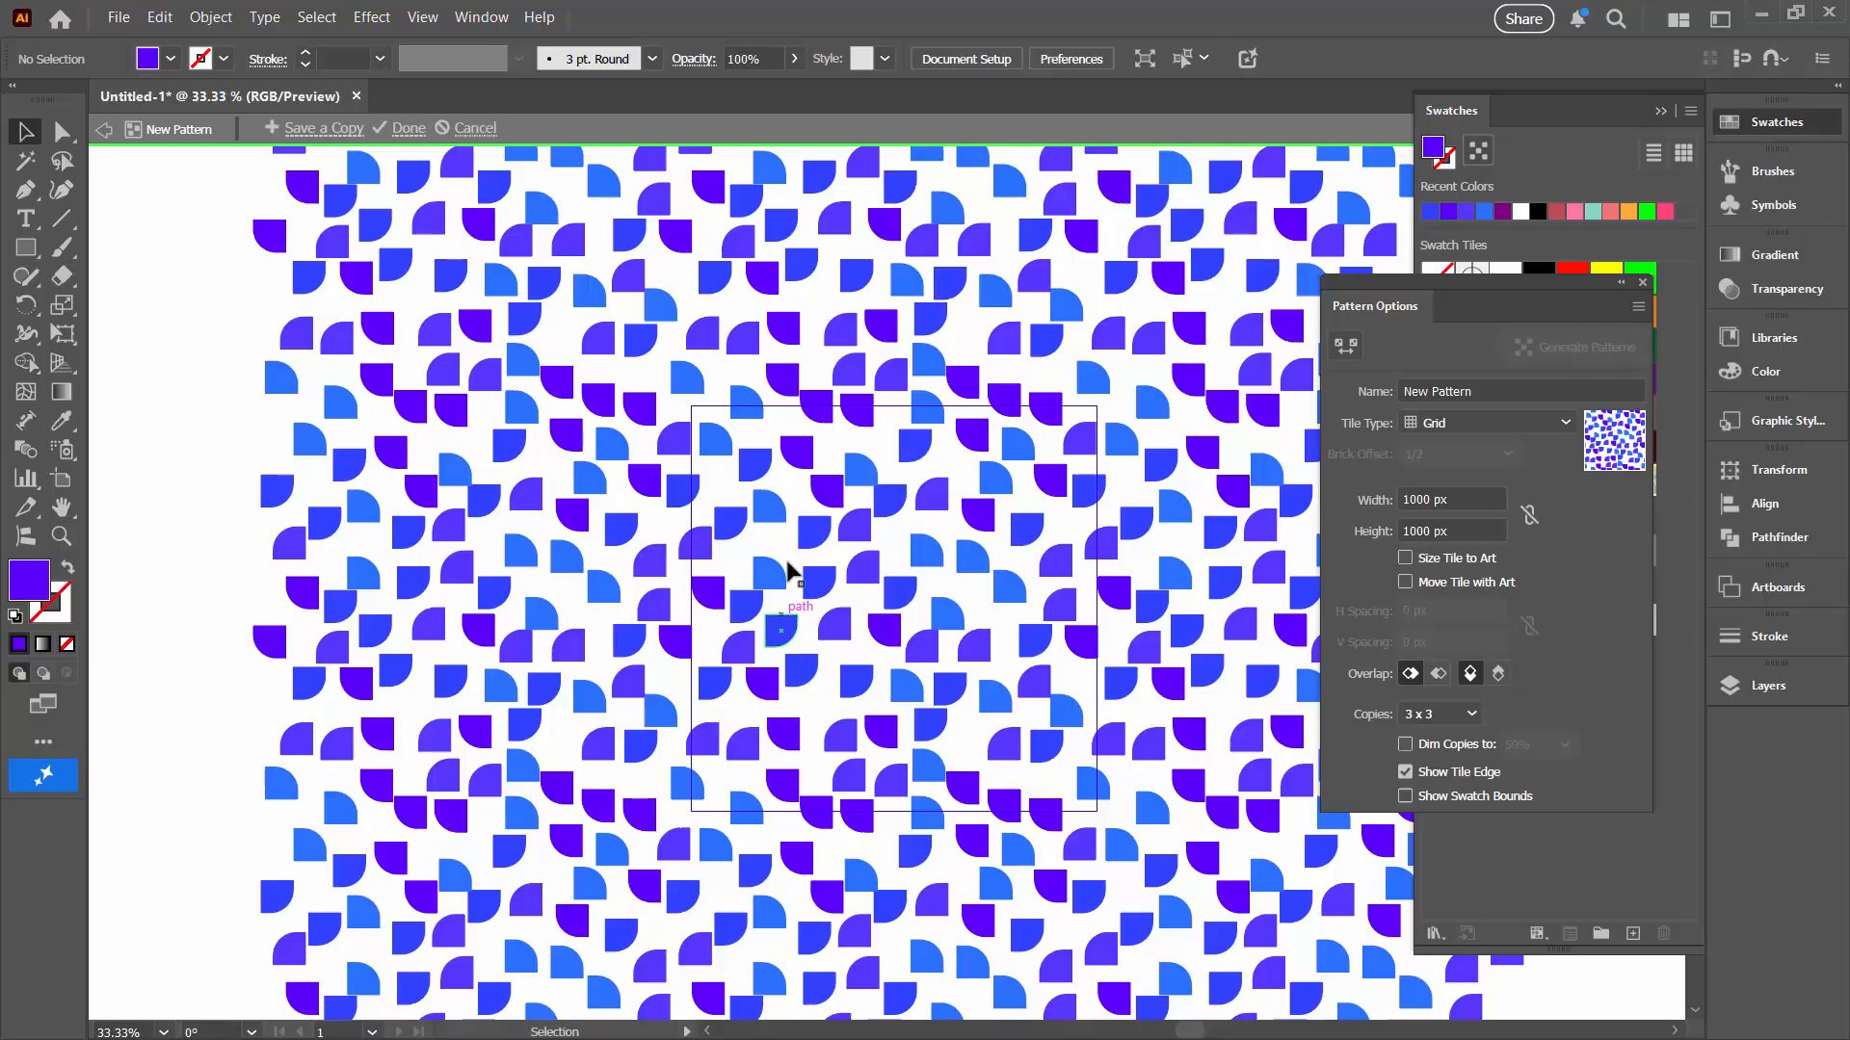
Step: Finish editing the pattern tile and leave pattern editing mode
{"action": "left_click", "coordinate": [819, 401]}
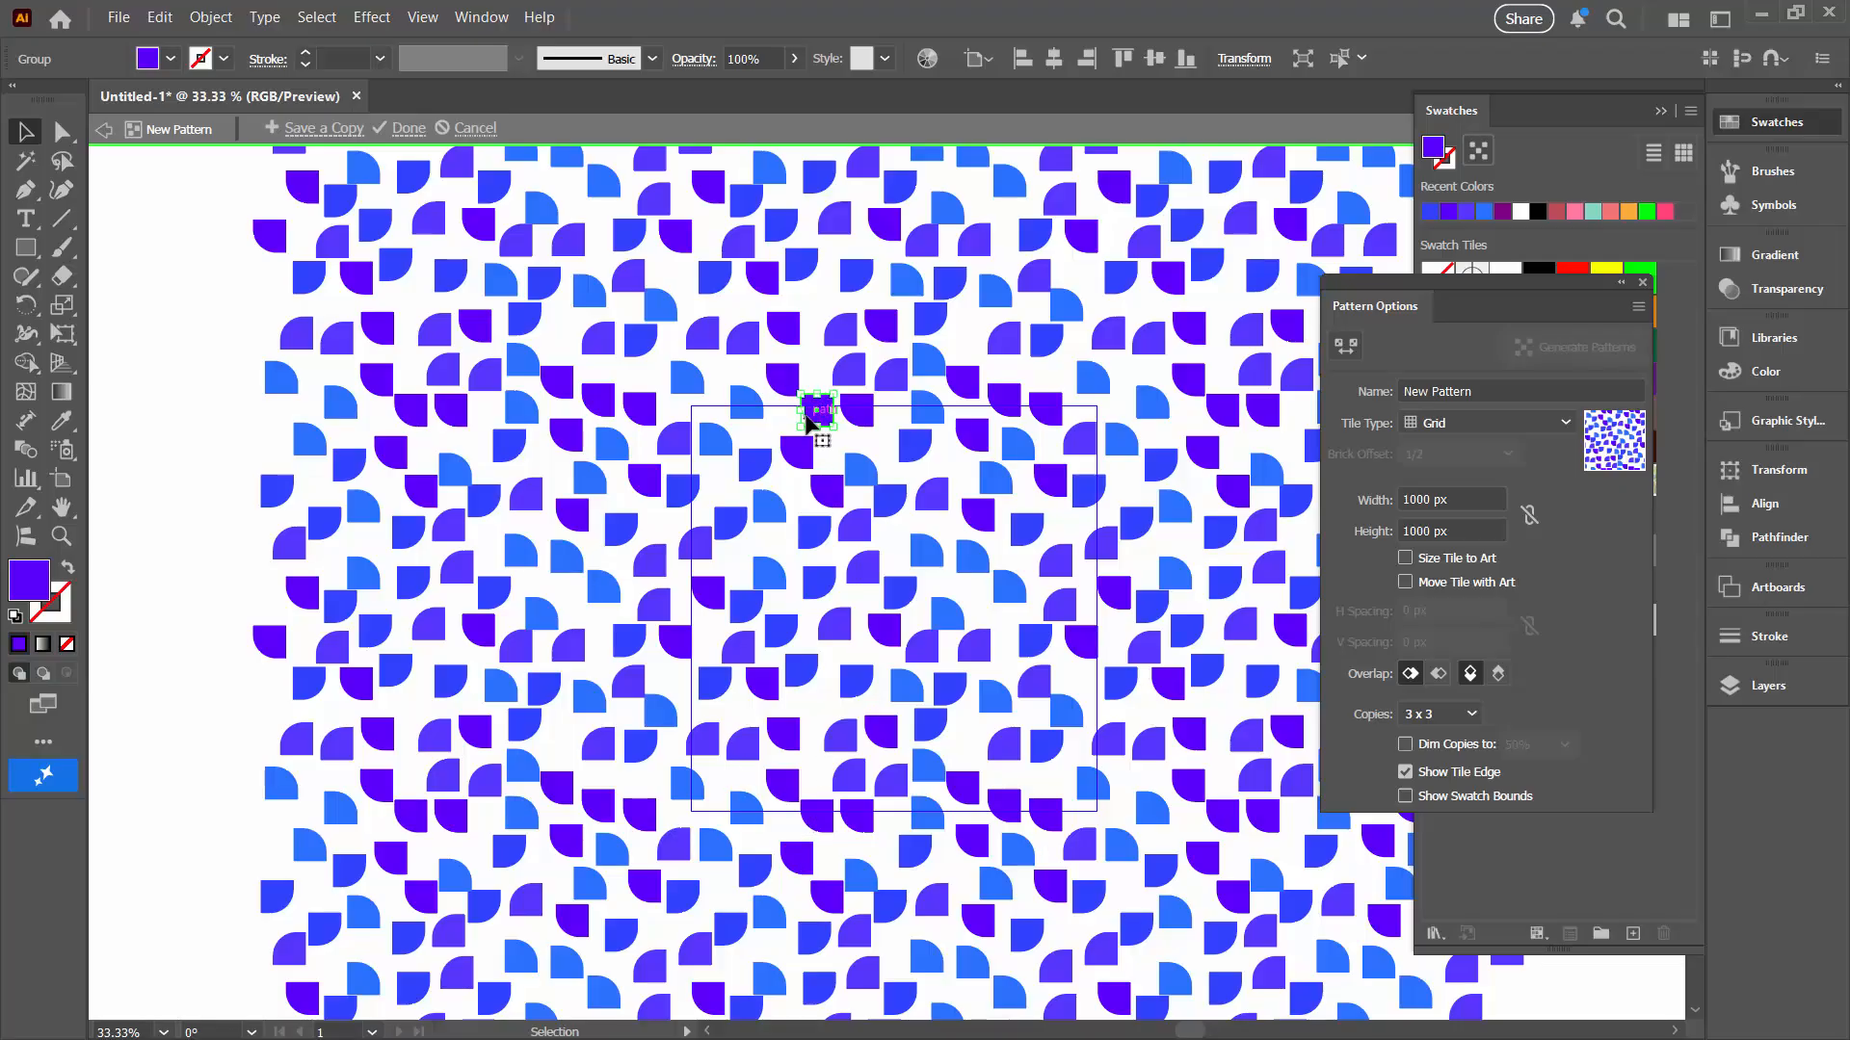
{"action": "left_click", "coordinate": [1109, 645]}
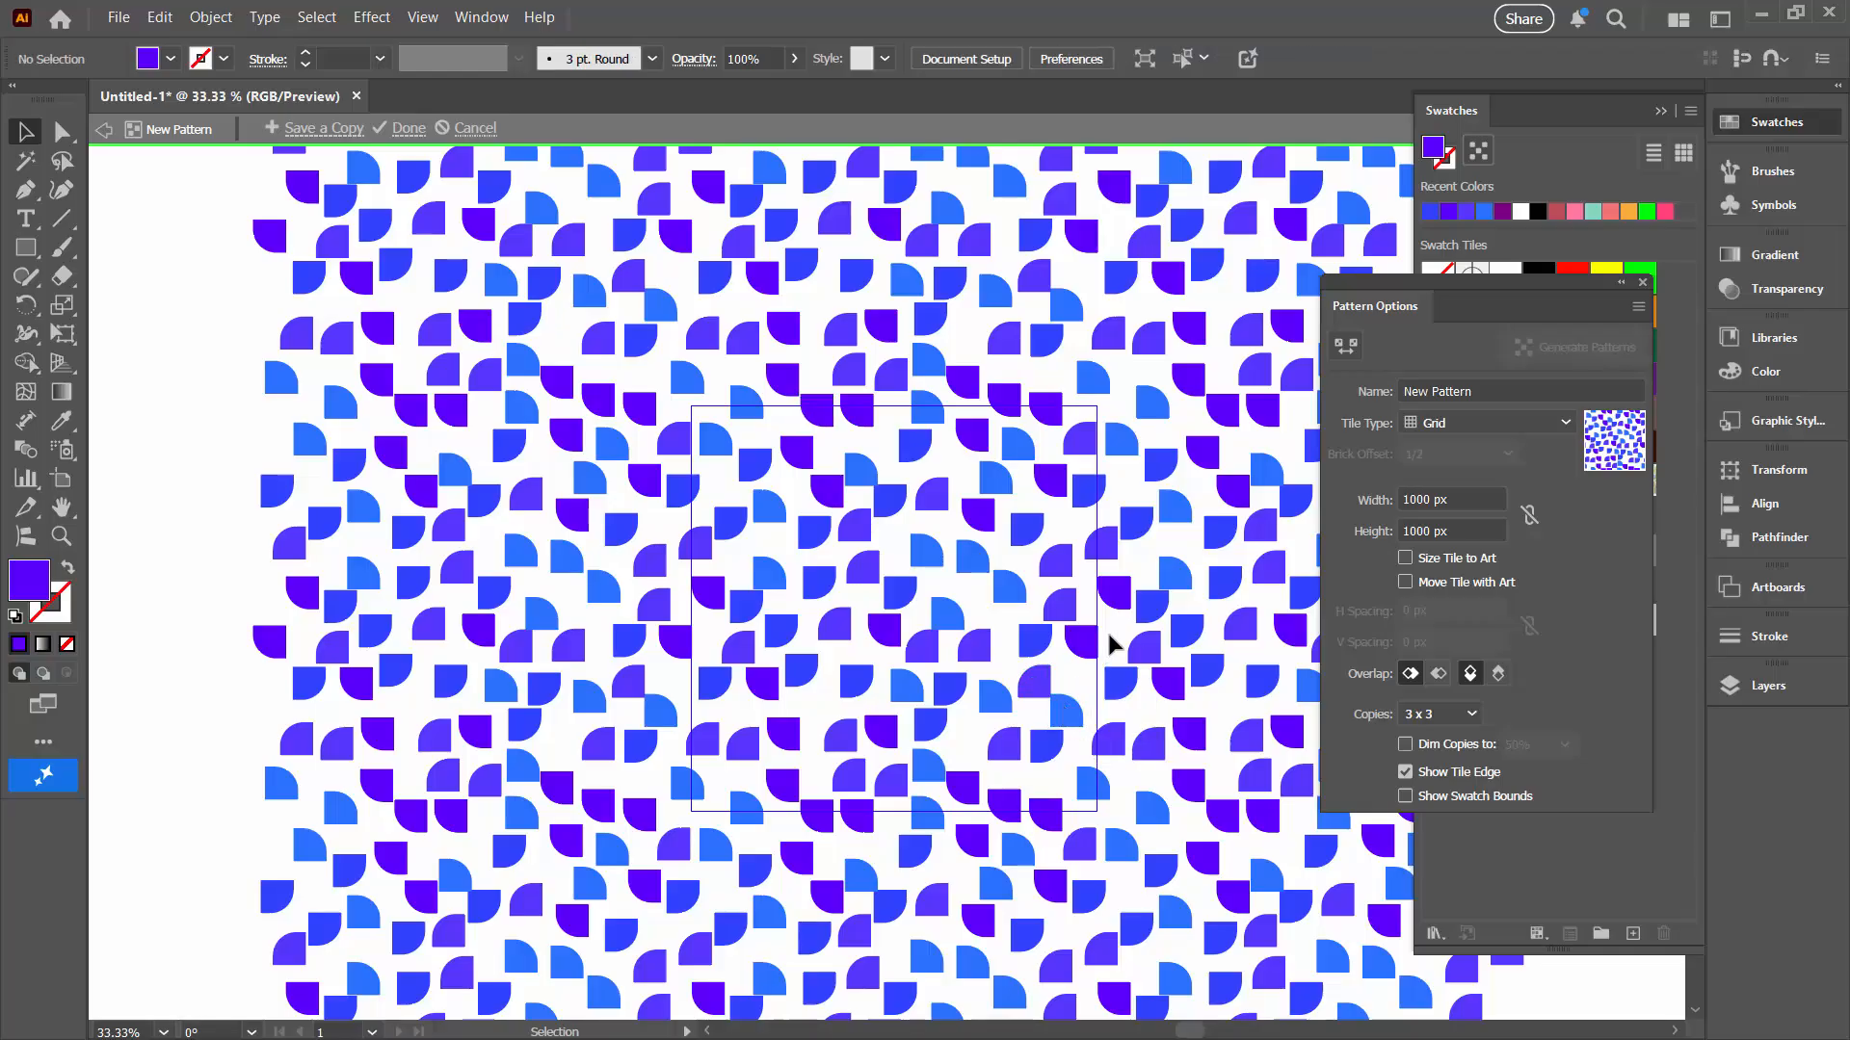
{"action": "left_click", "coordinate": [408, 128]}
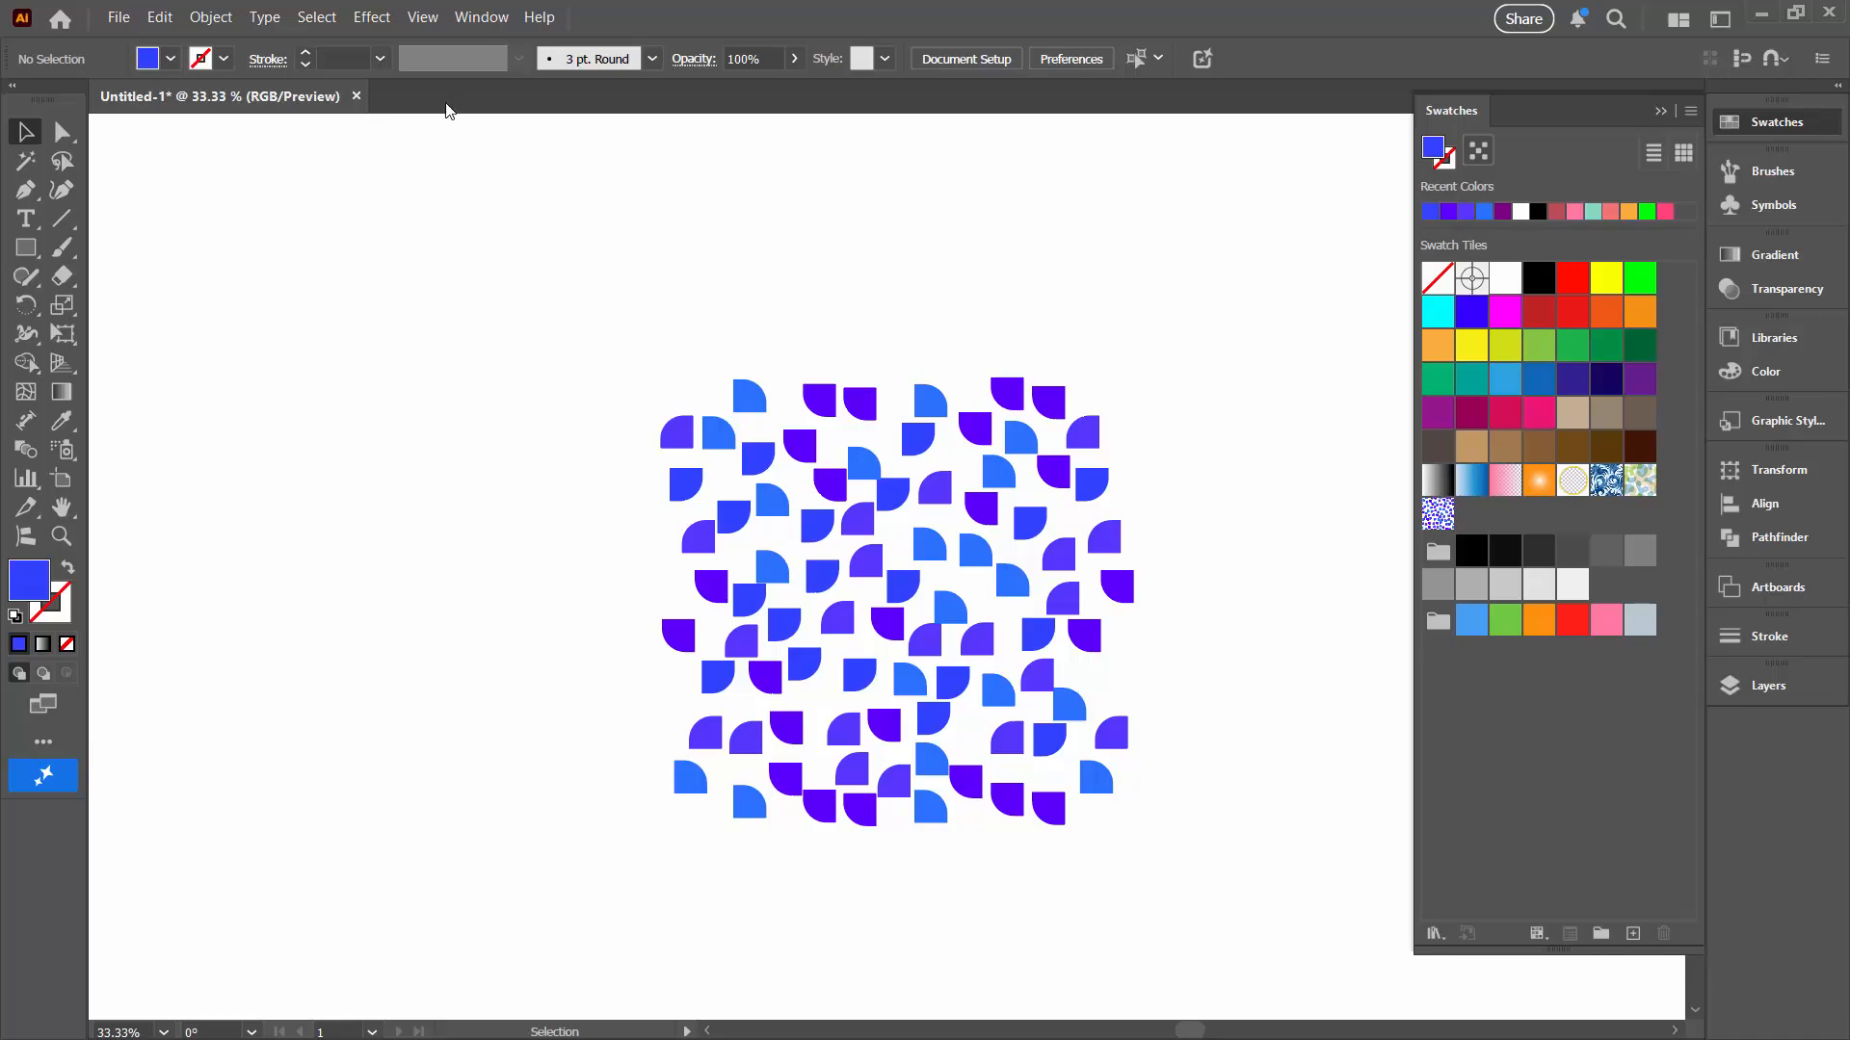
Step: Show the artboards and move the original shape cluster off the artboard to its left
{"action": "left_click", "coordinate": [421, 17]}
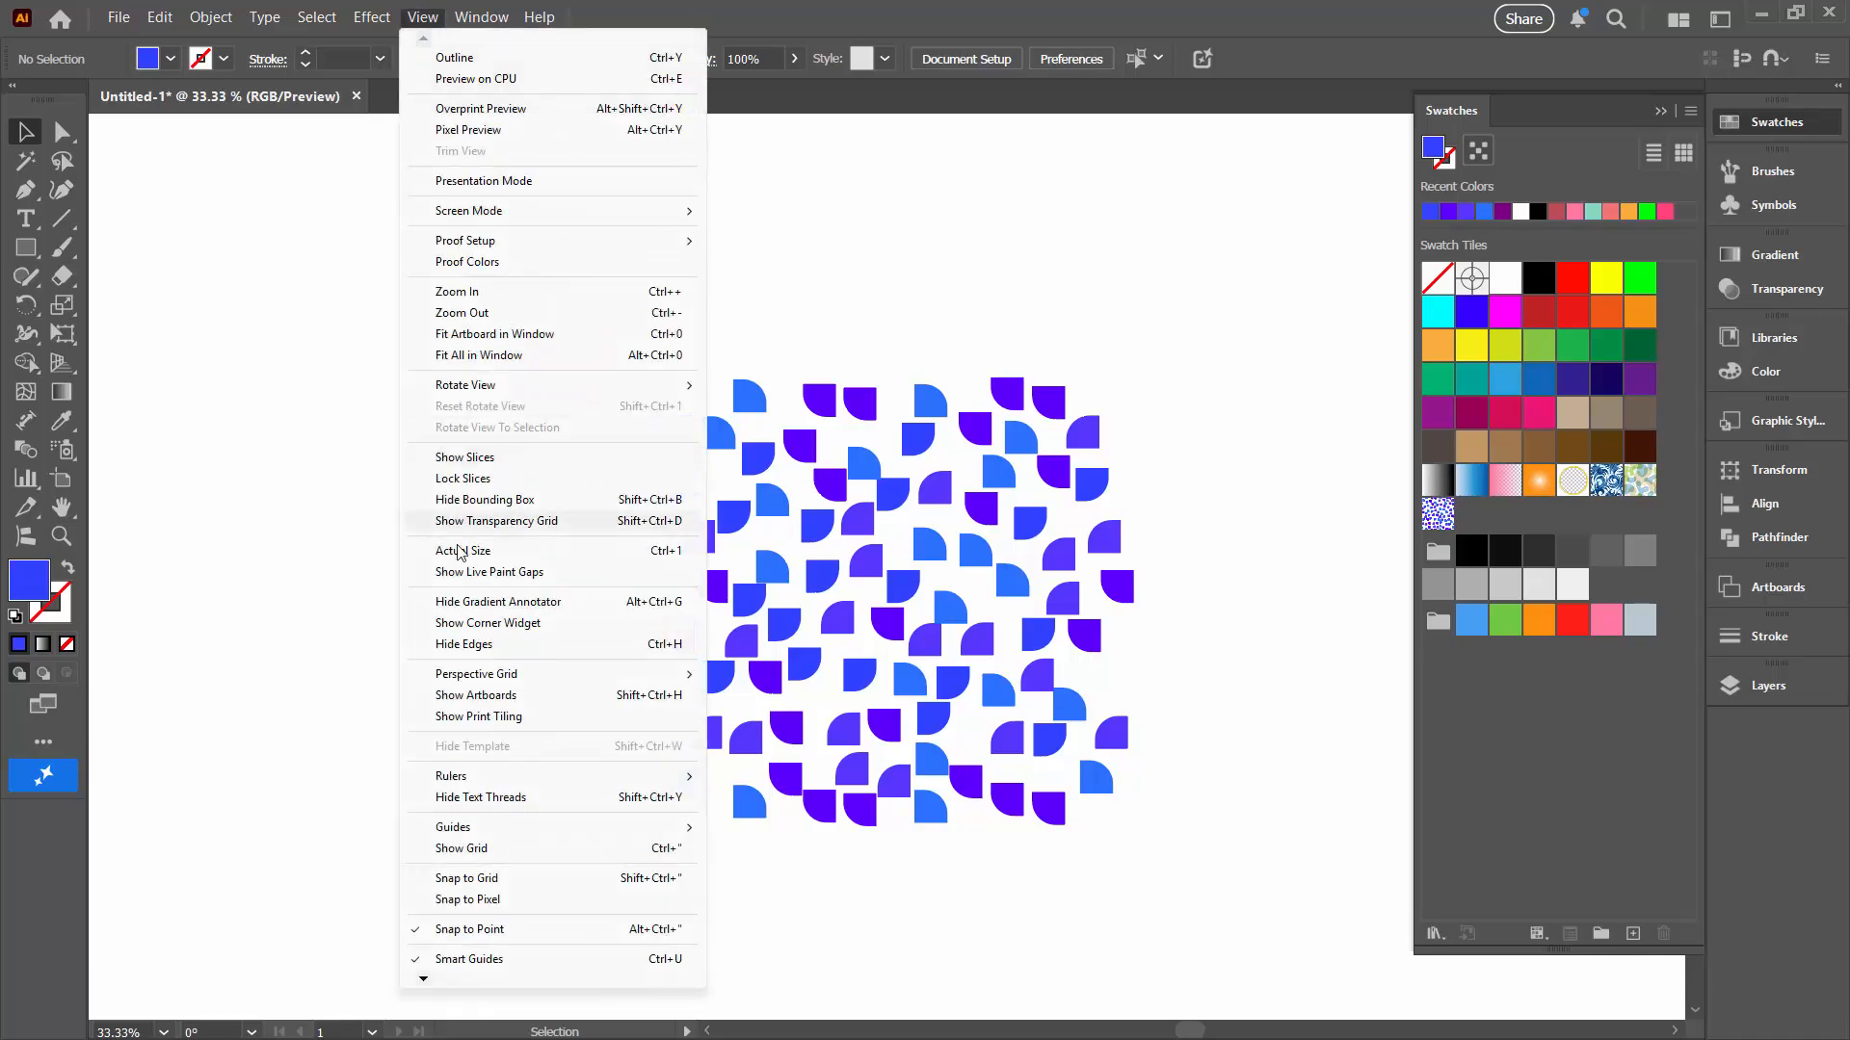
{"action": "left_click", "coordinate": [479, 698]}
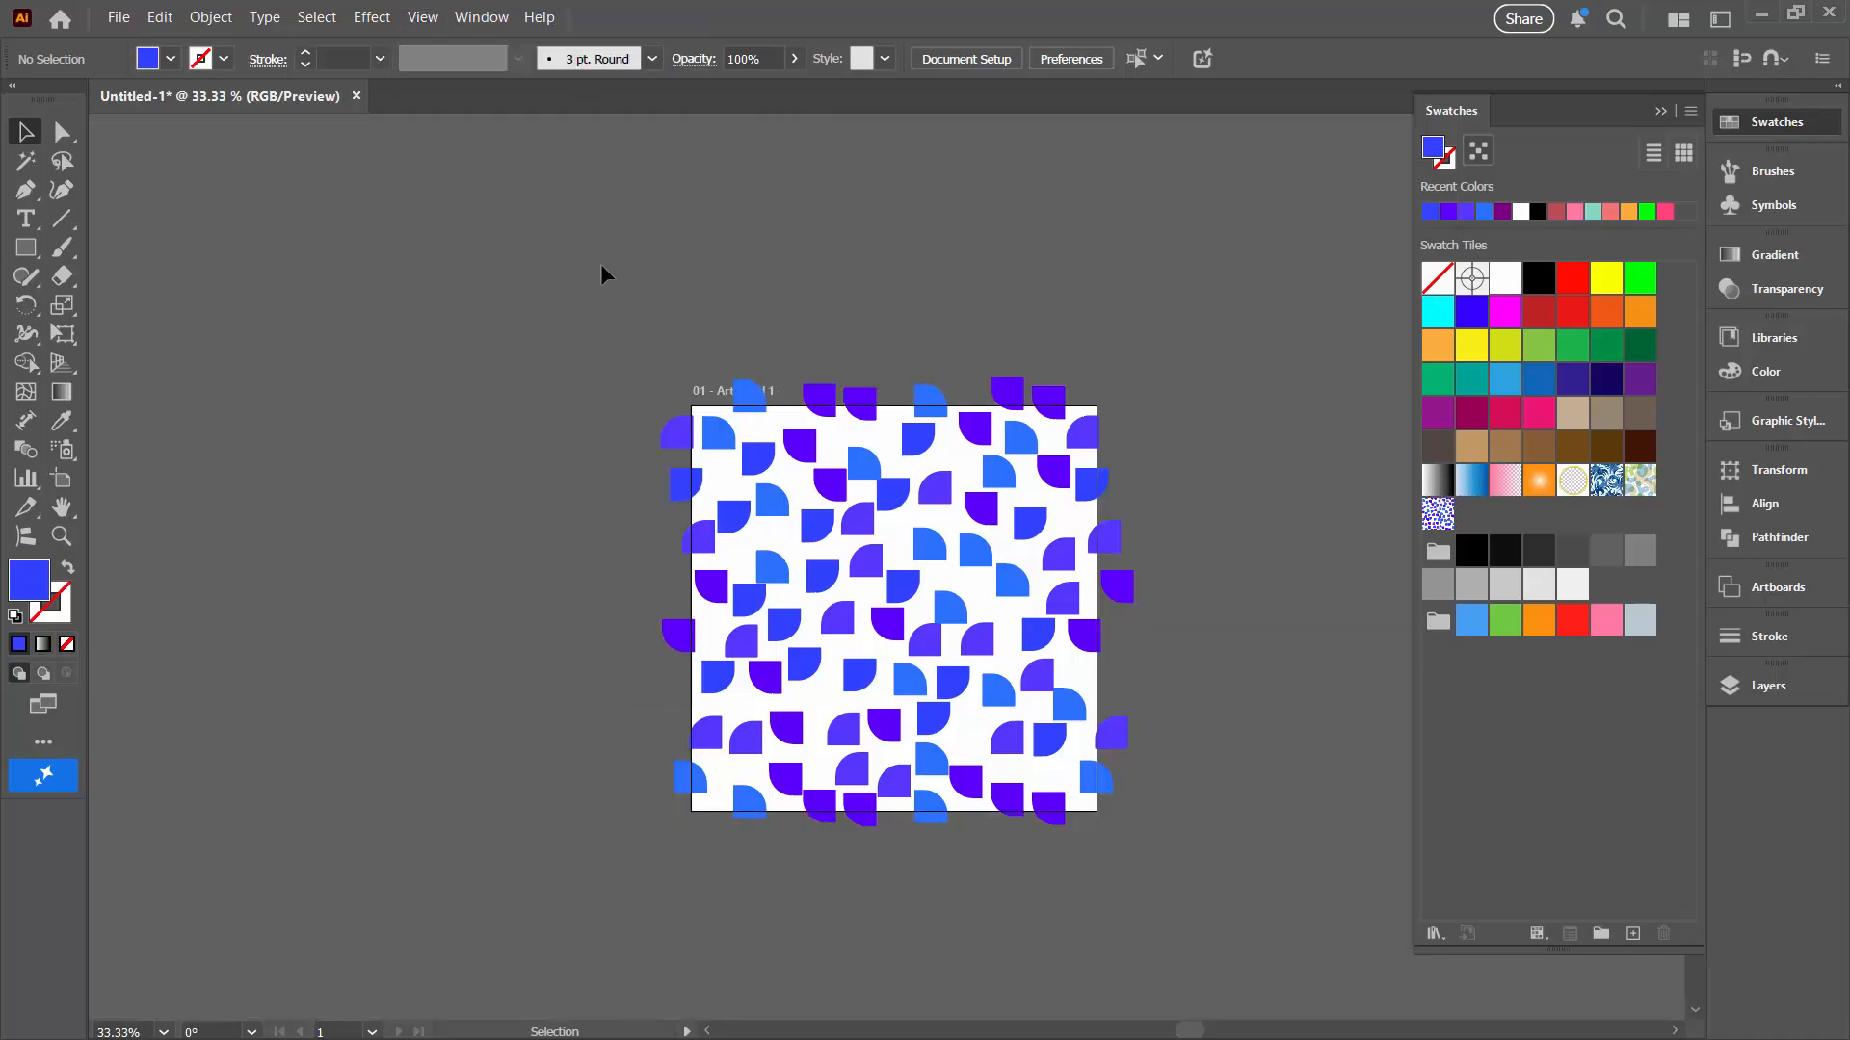
{"action": "left_click_drag", "start_coordinate": [1009, 570], "coordinate": [454, 515]}
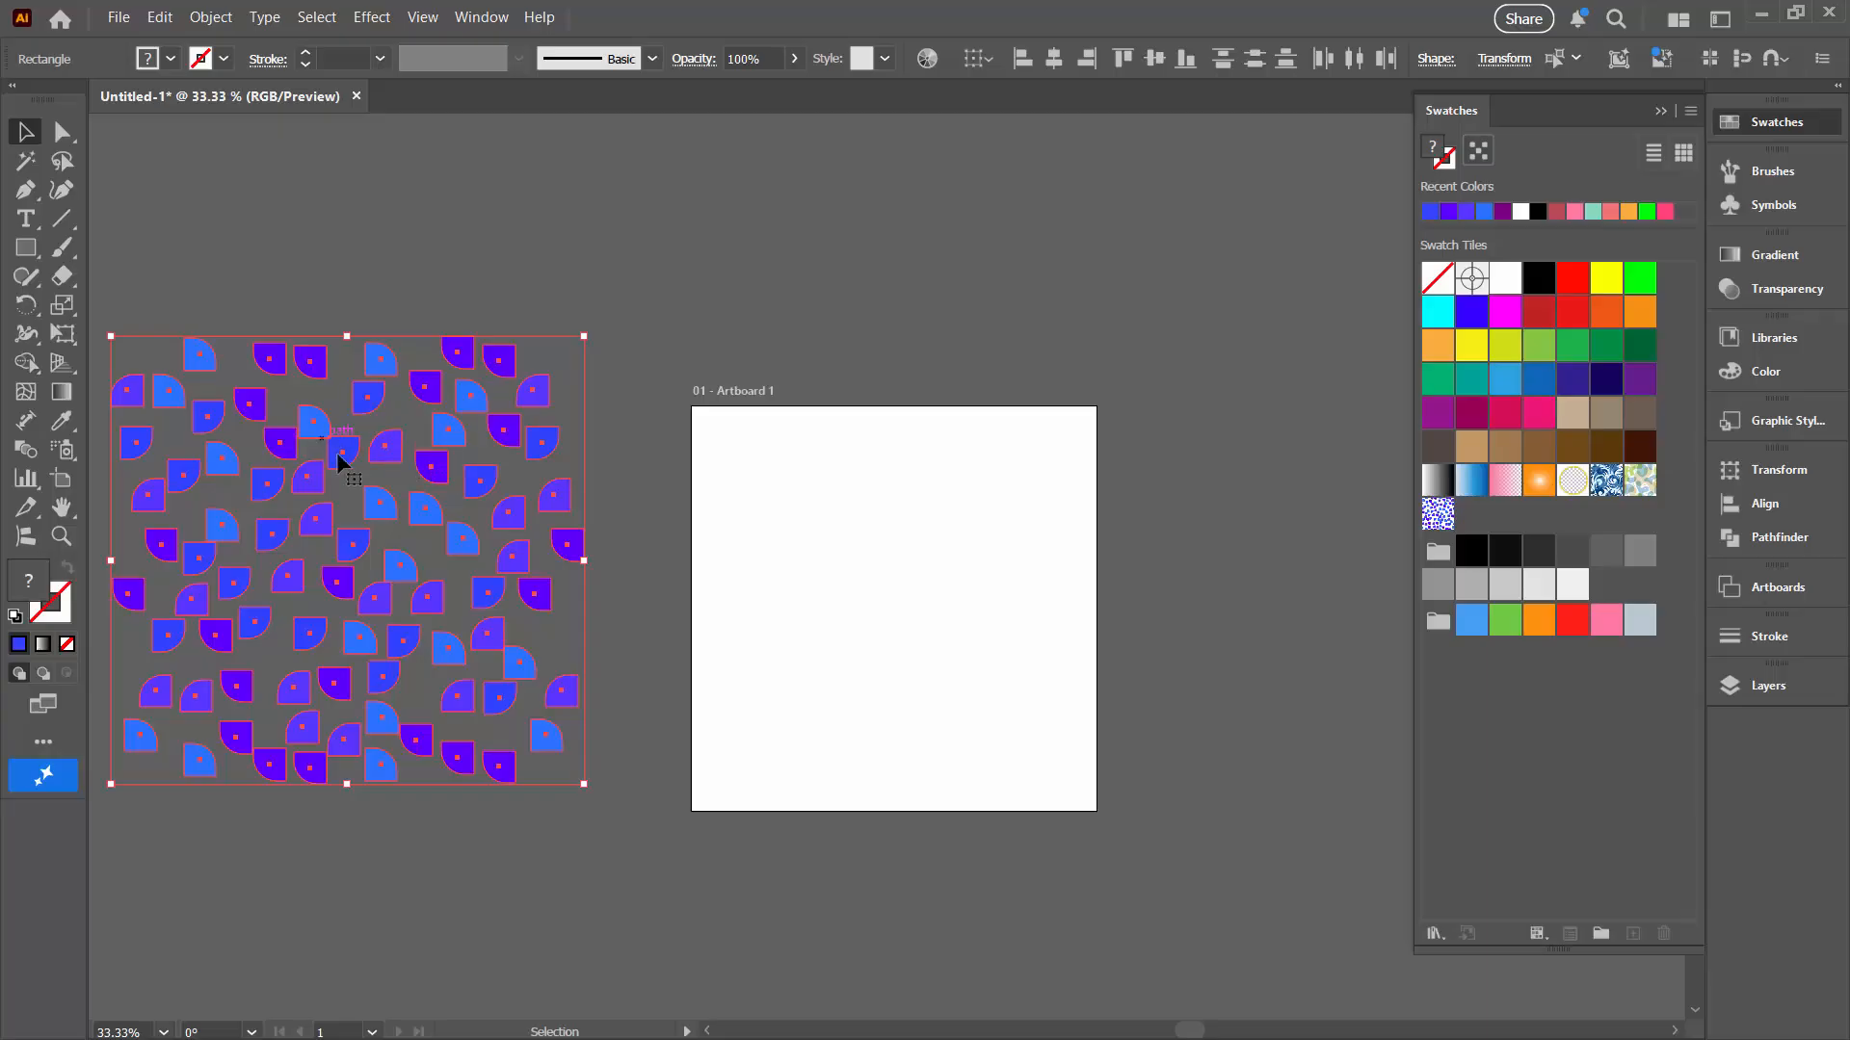
Step: Draw a rectangle of 1000 px by 1000 px on the artboard
{"action": "left_click", "coordinate": [25, 247]}
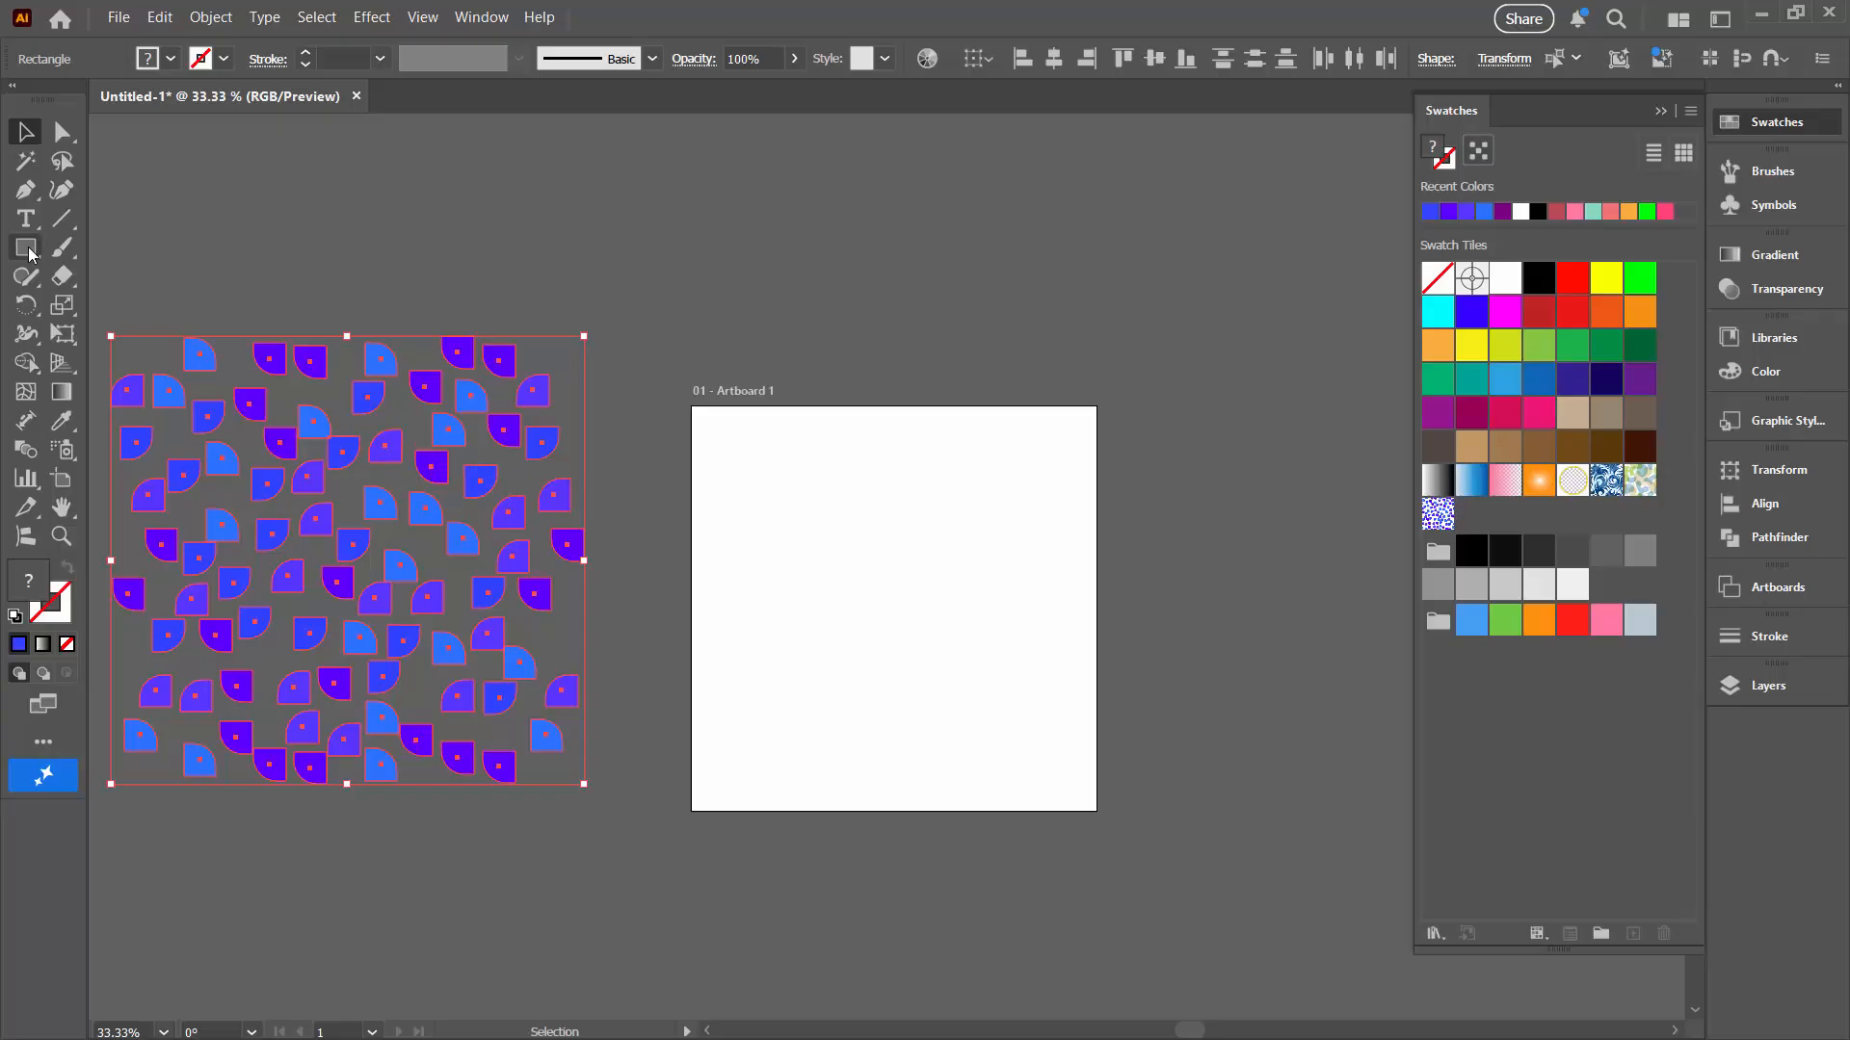
{"action": "left_click", "coordinate": [818, 510]}
{"action": "type", "text": "1000"}
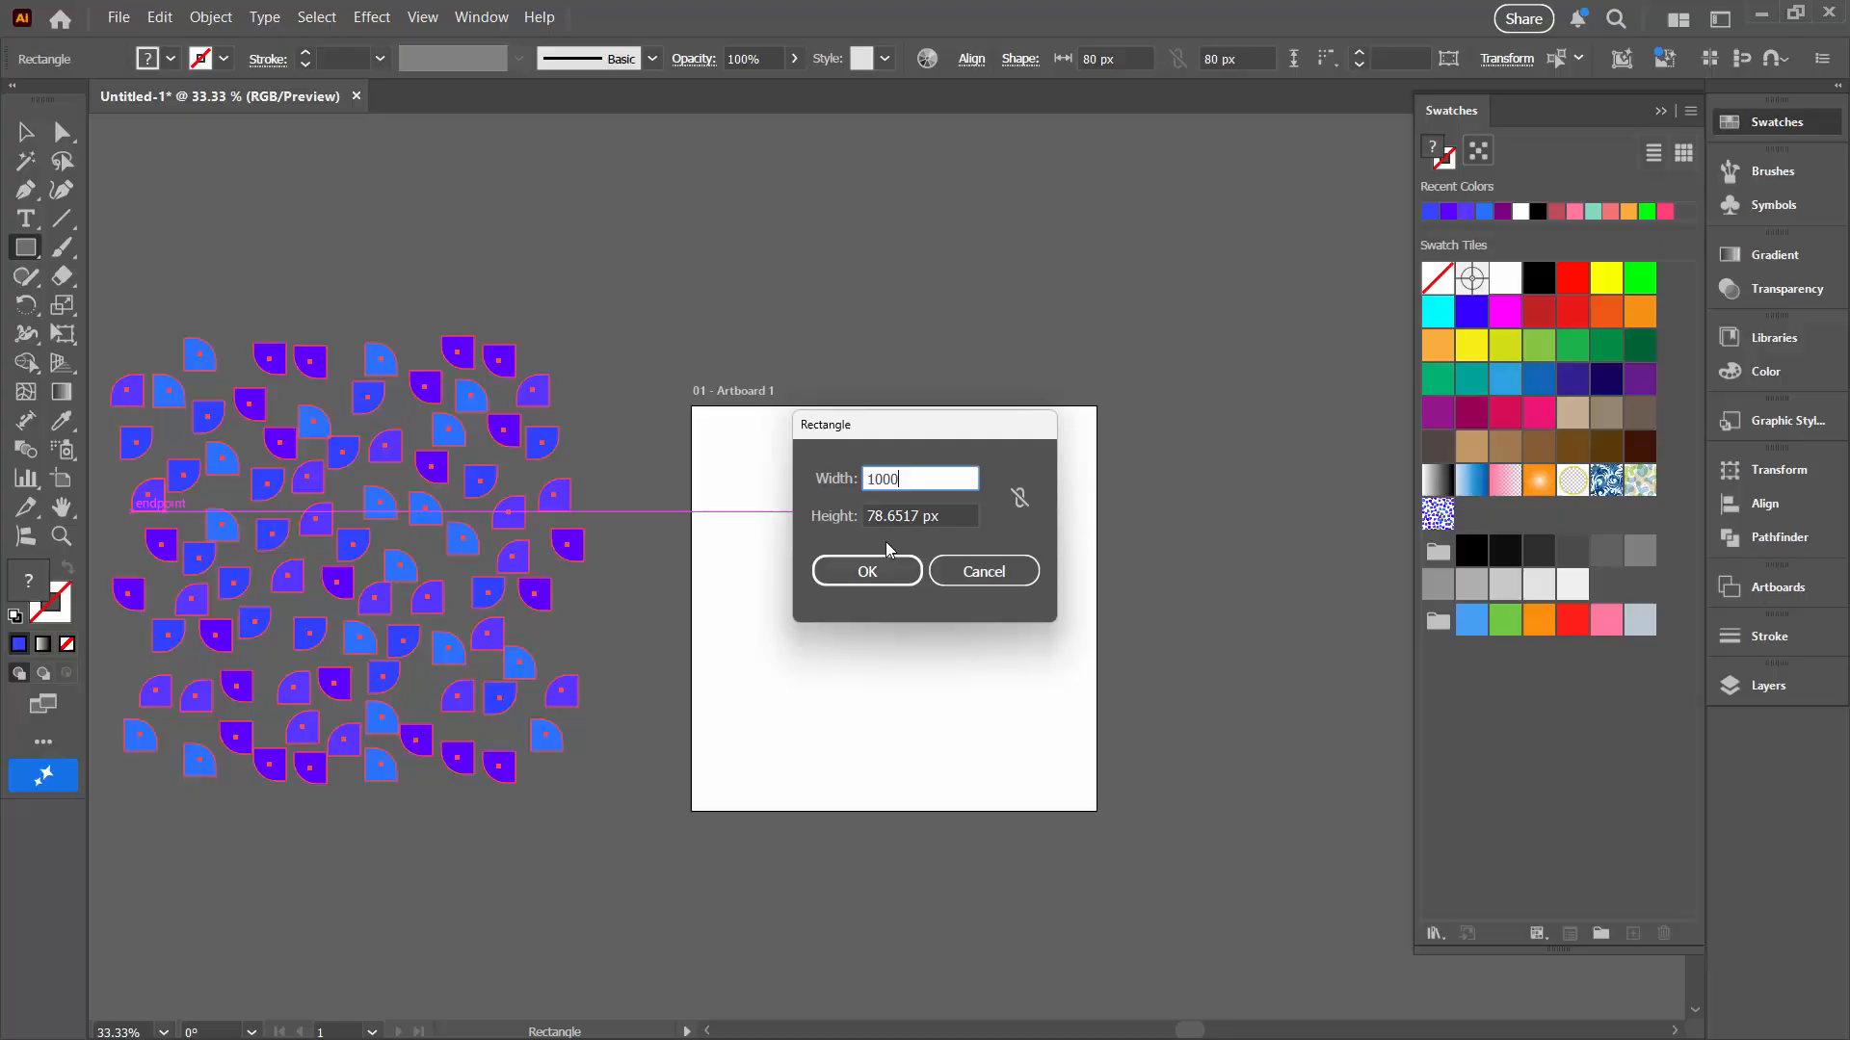
{"action": "key", "text": "Tab"}
{"action": "type", "text": "10000"}
{"action": "key", "text": "BackSpace"}
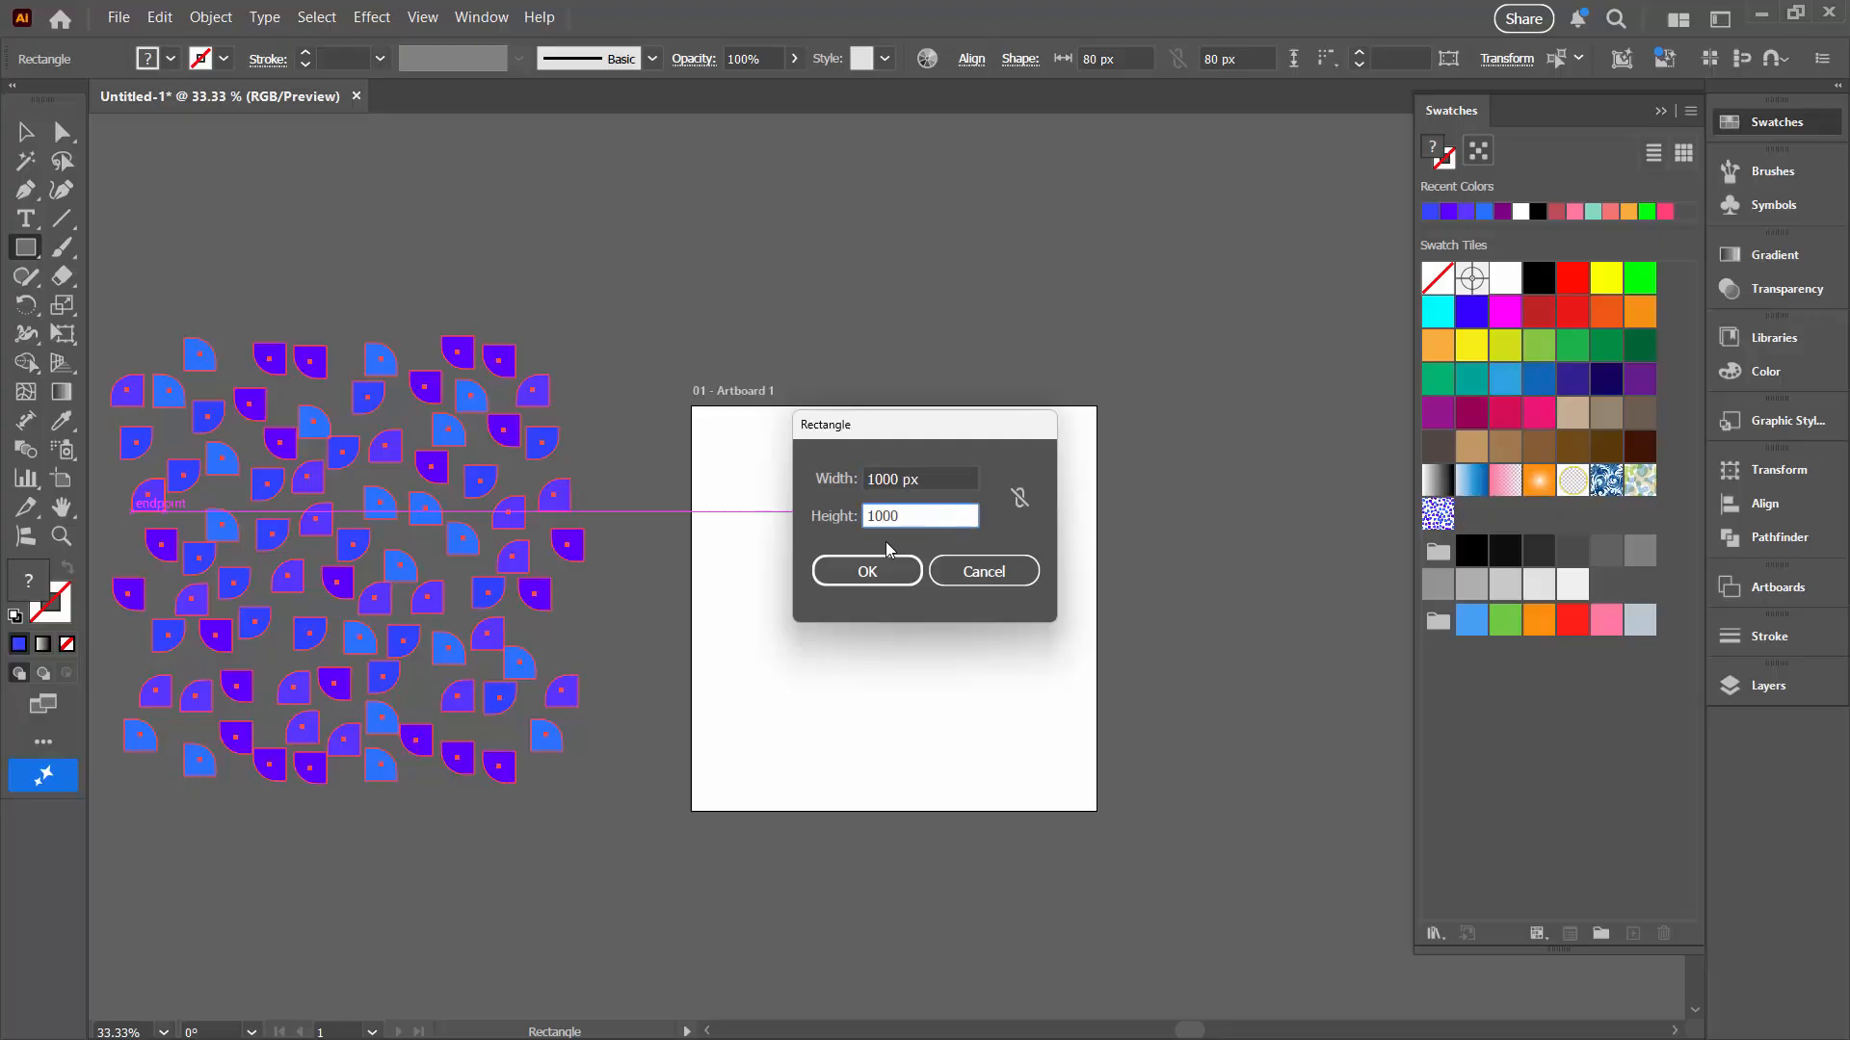
{"action": "key", "text": "Return"}
Step: Align the rectangle to the artboard and fill it with the new pattern swatch
{"action": "left_click", "coordinate": [1053, 59]}
{"action": "left_click", "coordinate": [1155, 58]}
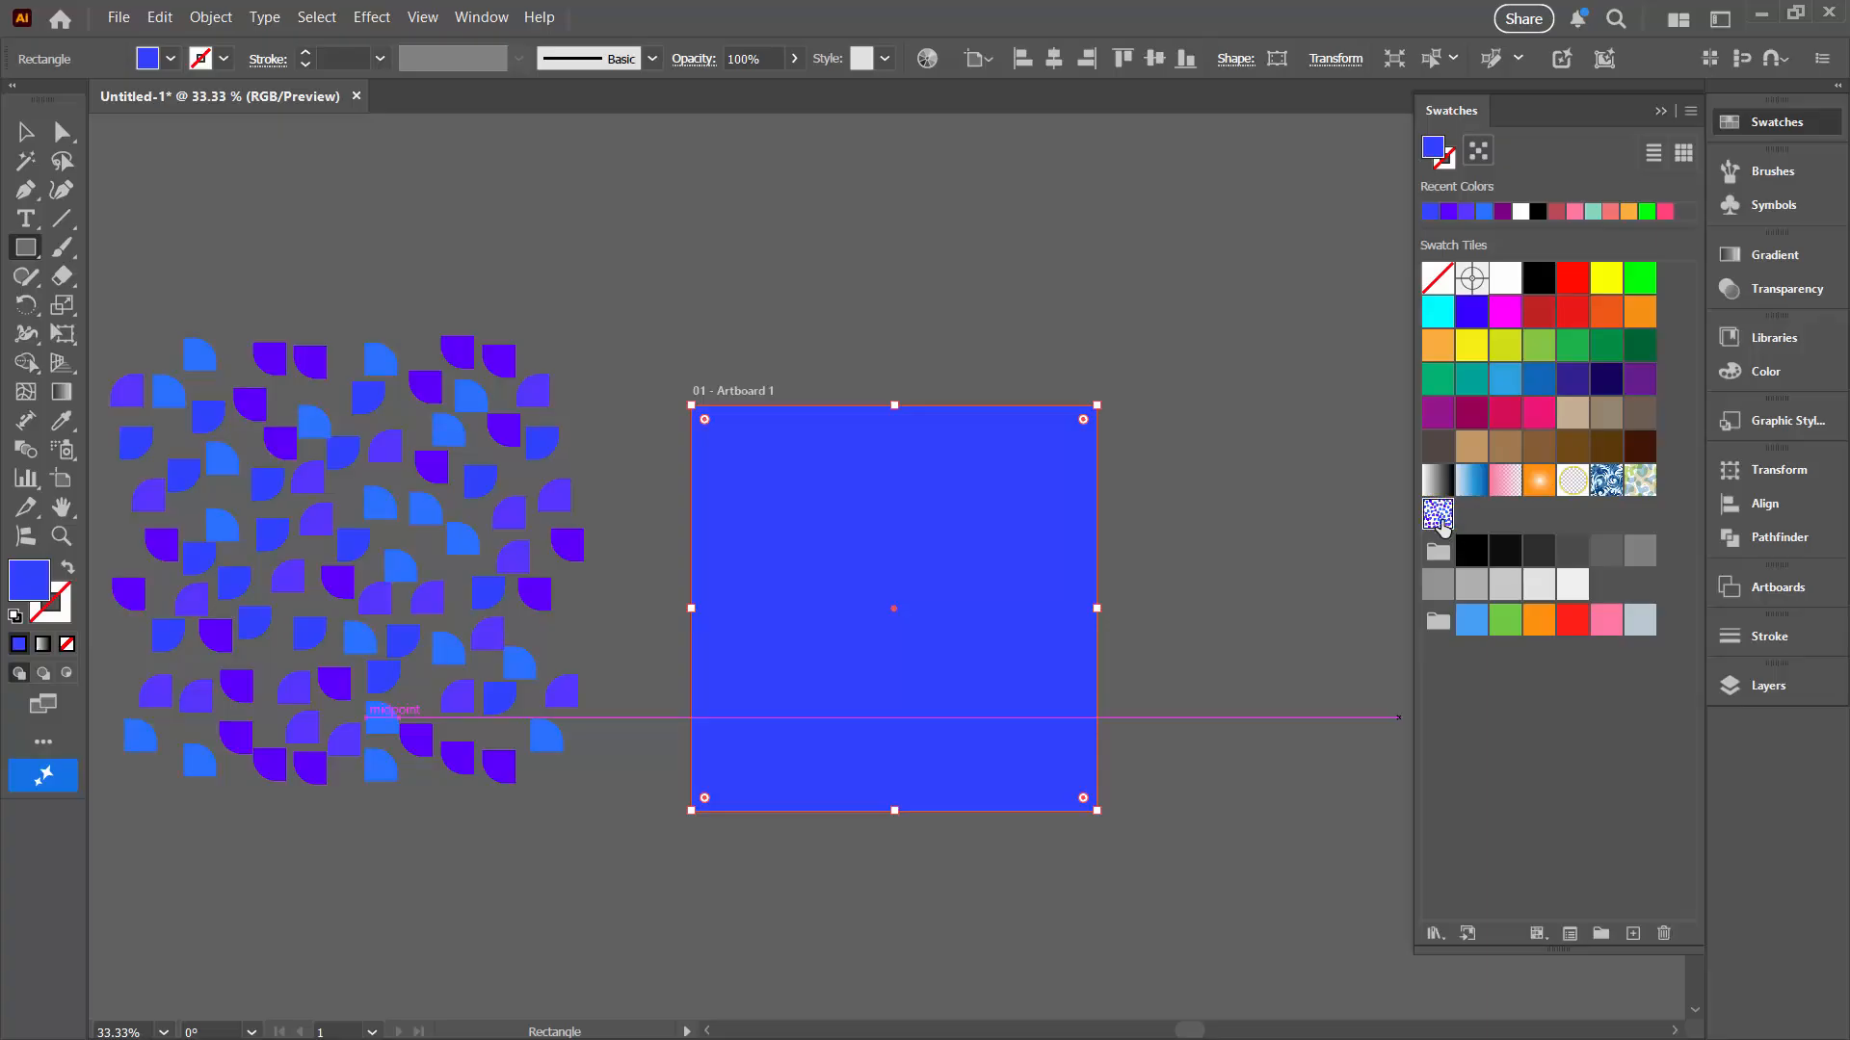
{"action": "left_click", "coordinate": [1439, 516]}
Step: Scale only the pattern fill uniformly to 50%, with Transform Objects turned off
{"action": "left_click", "coordinate": [190, 18]}
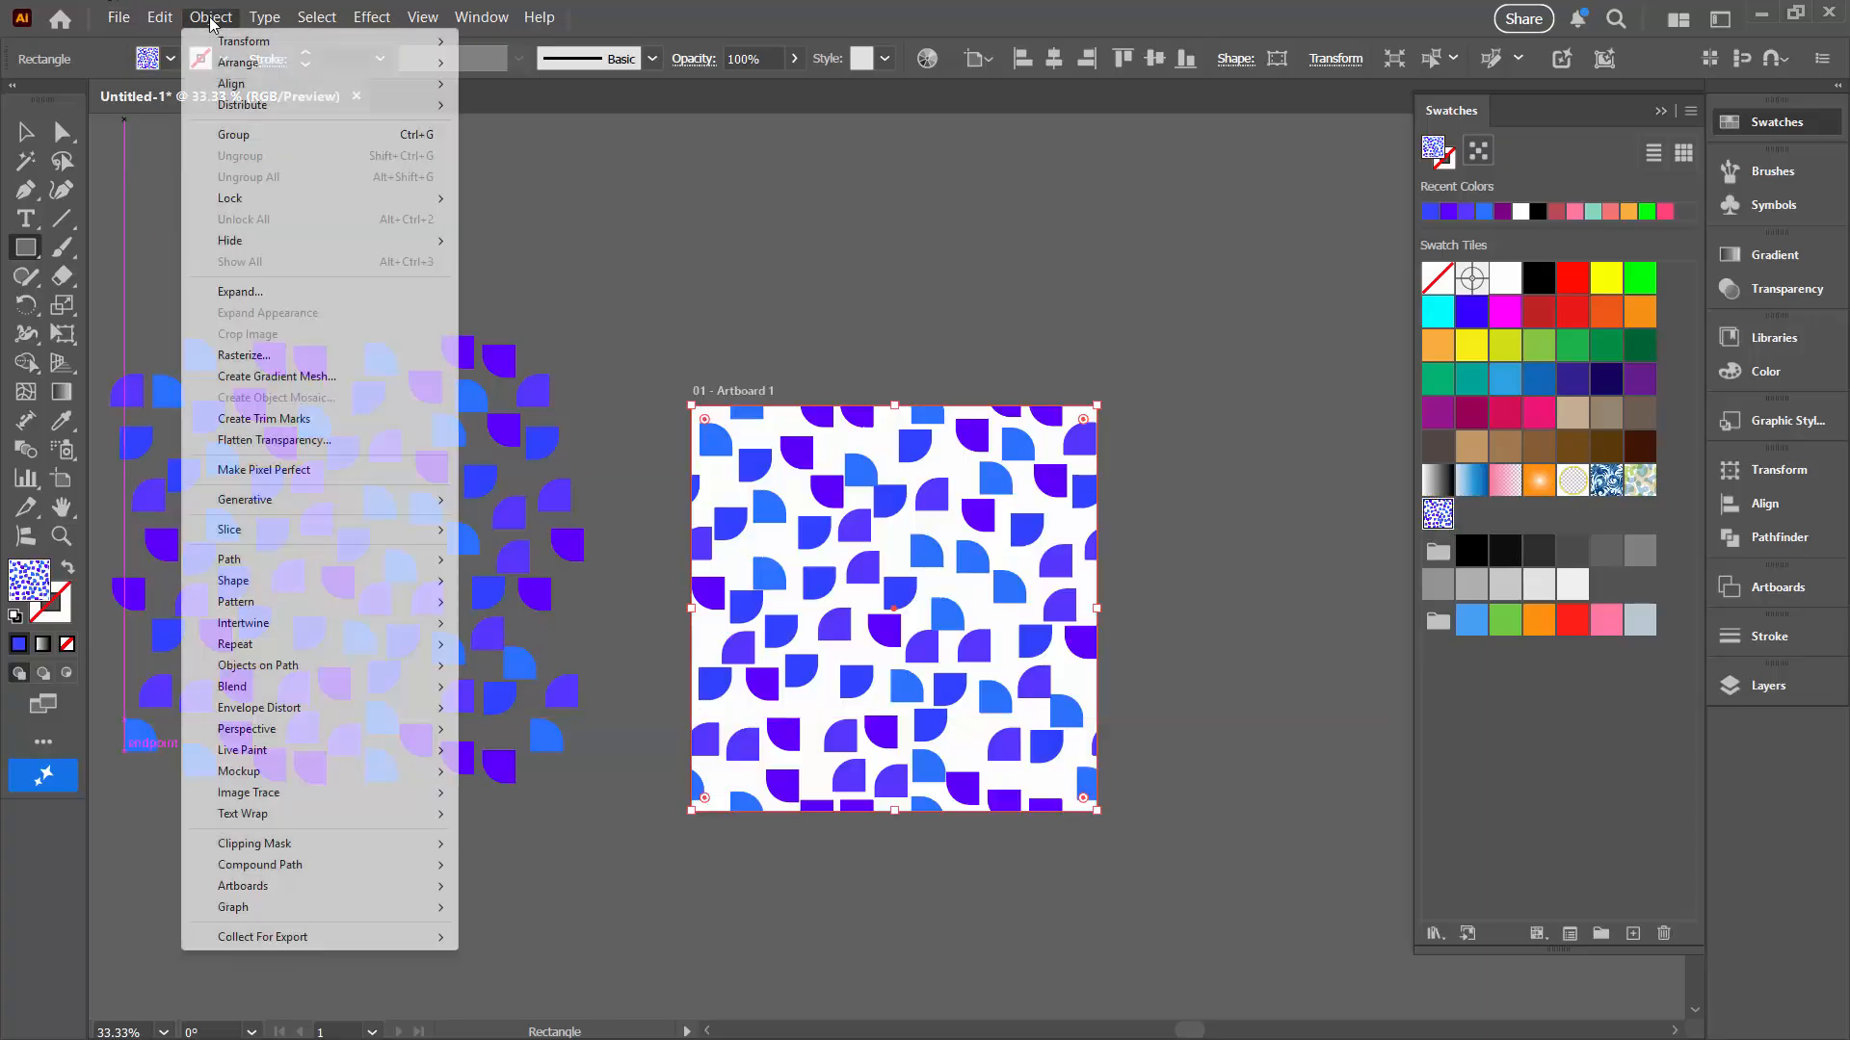
{"action": "mouse_move", "coordinate": [318, 41]}
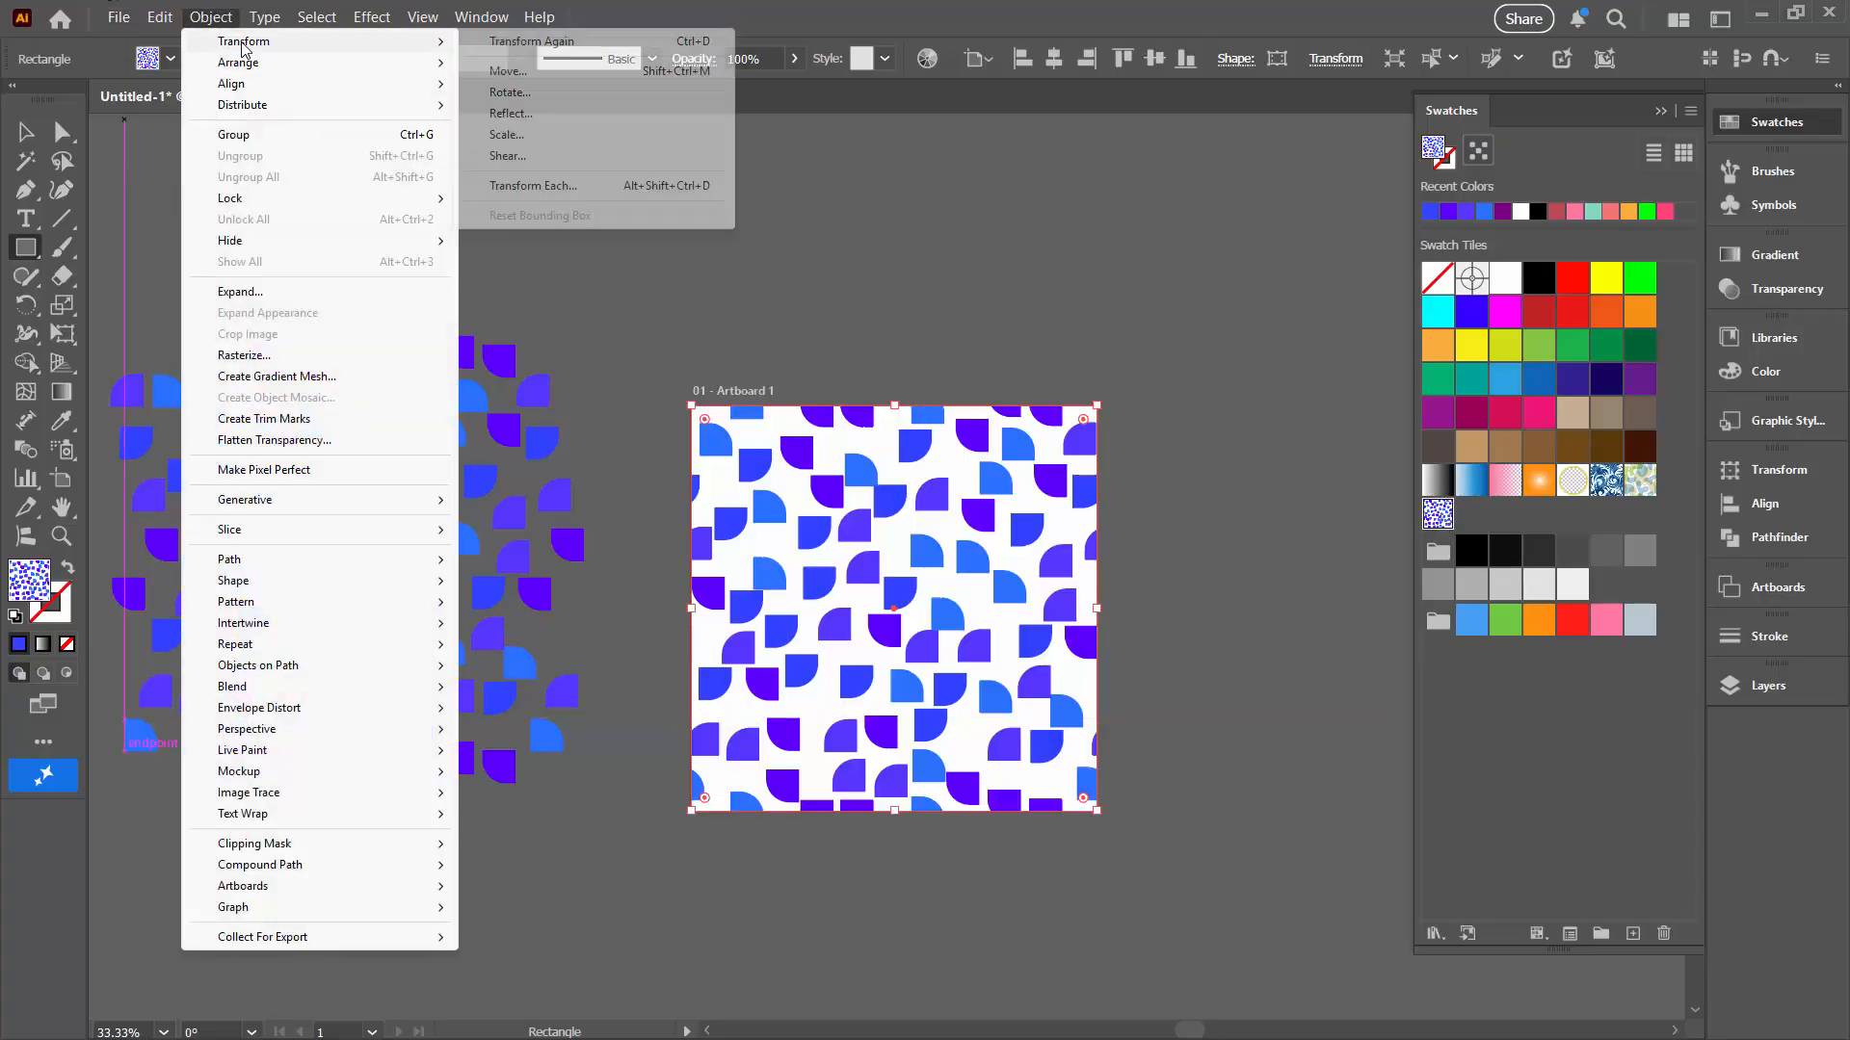
{"action": "left_click", "coordinate": [558, 136]}
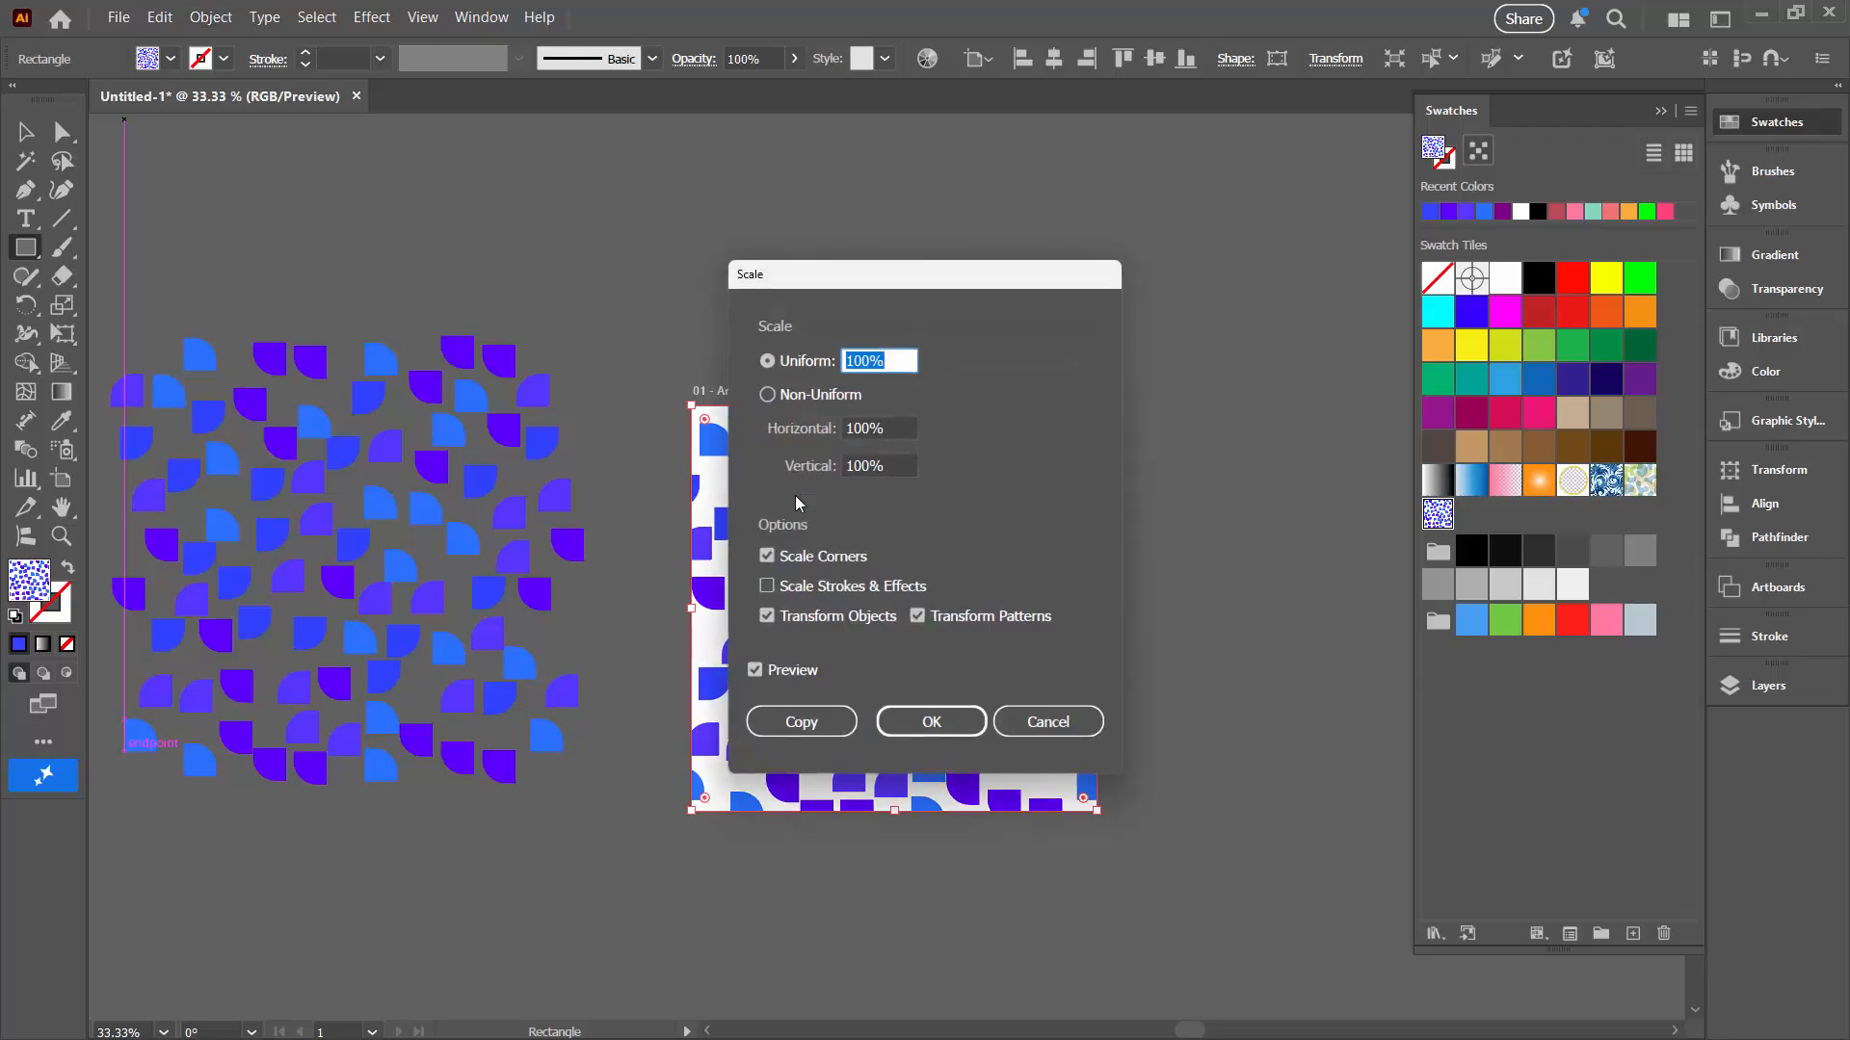
{"action": "left_click", "coordinate": [767, 617]}
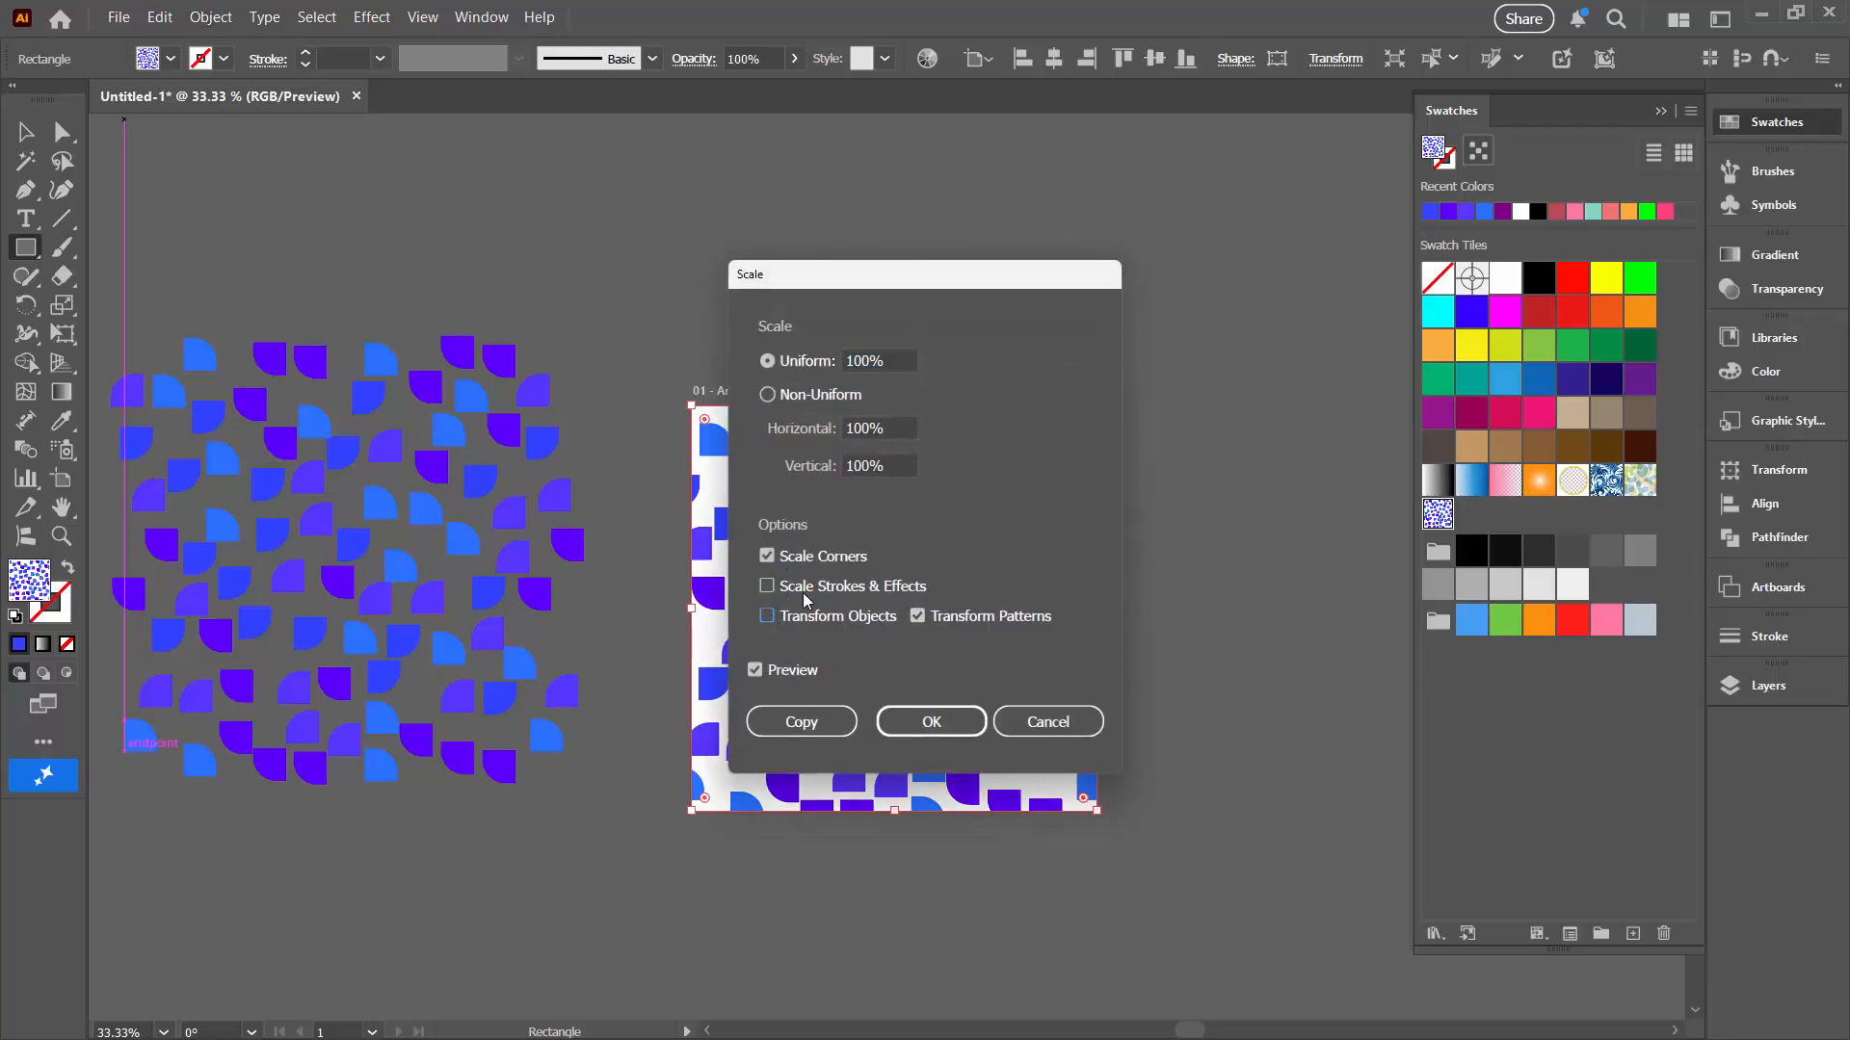
{"action": "left_click", "coordinate": [907, 359]}
{"action": "type", "text": "50"}
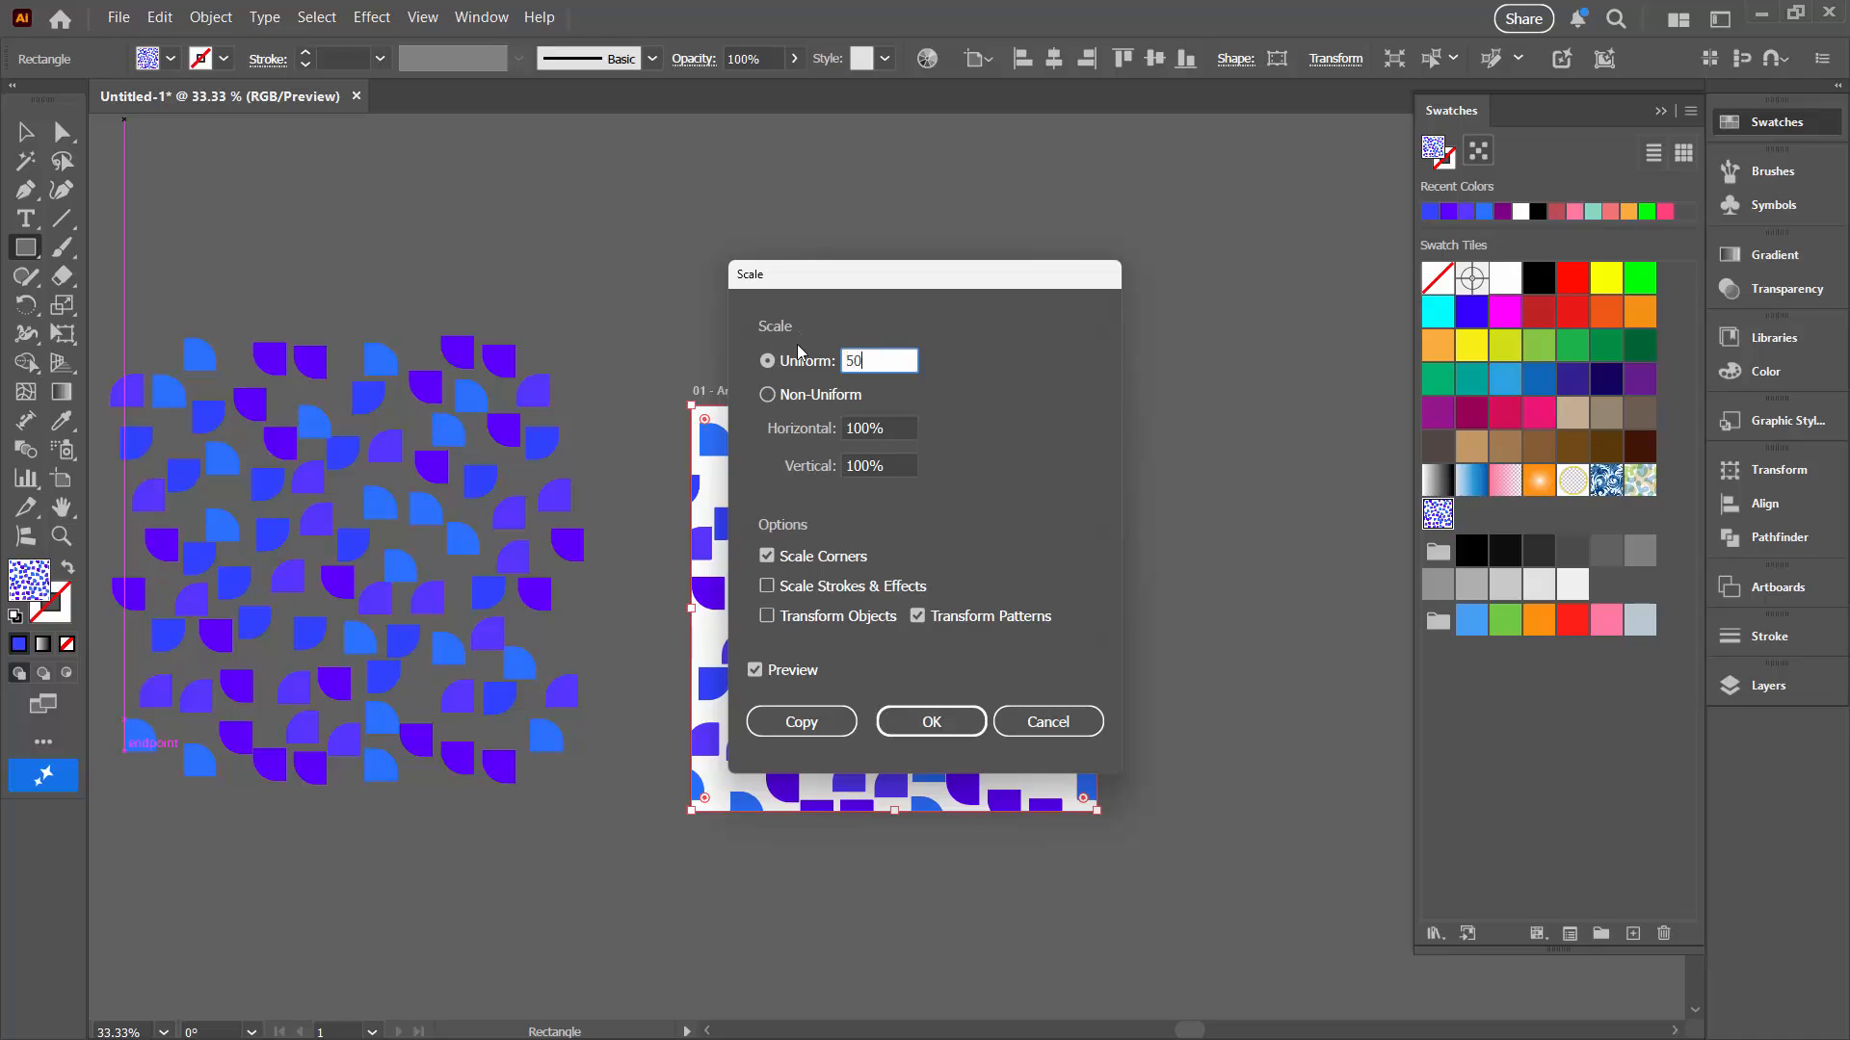
{"action": "key", "text": "Tab"}
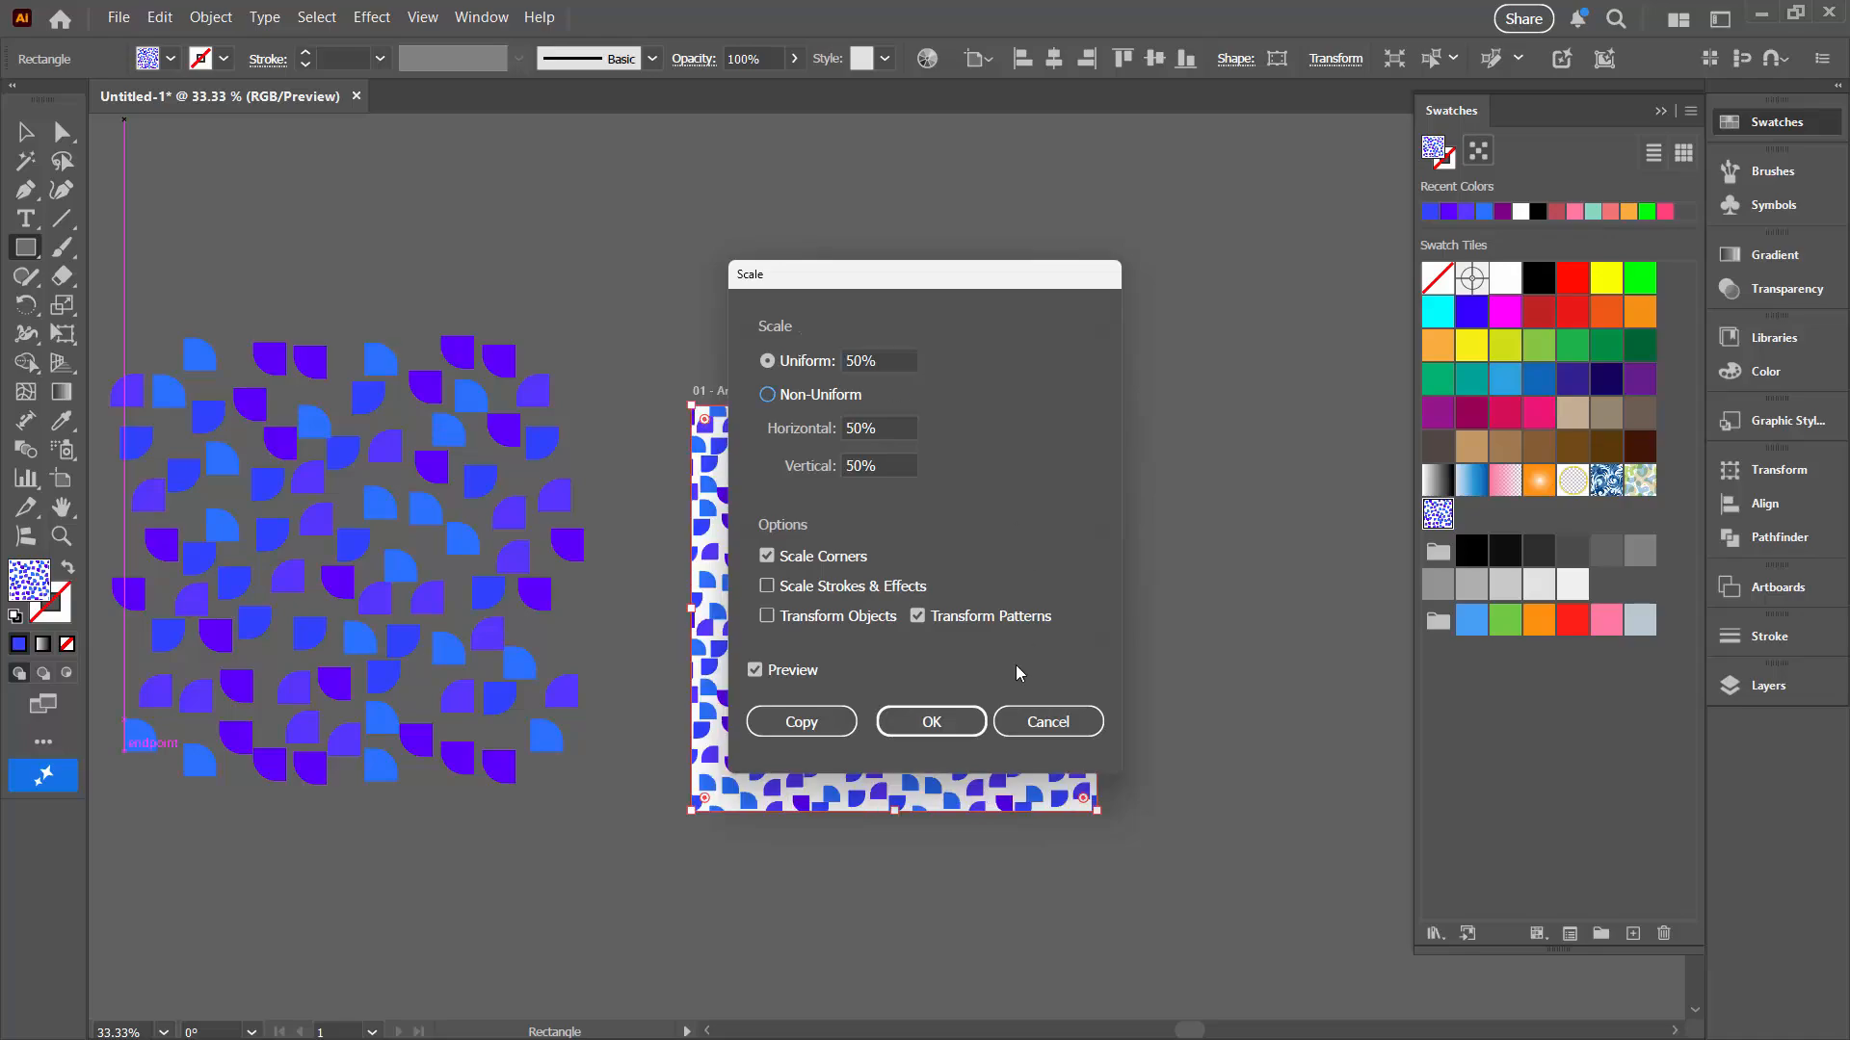
{"action": "left_click", "coordinate": [931, 724]}
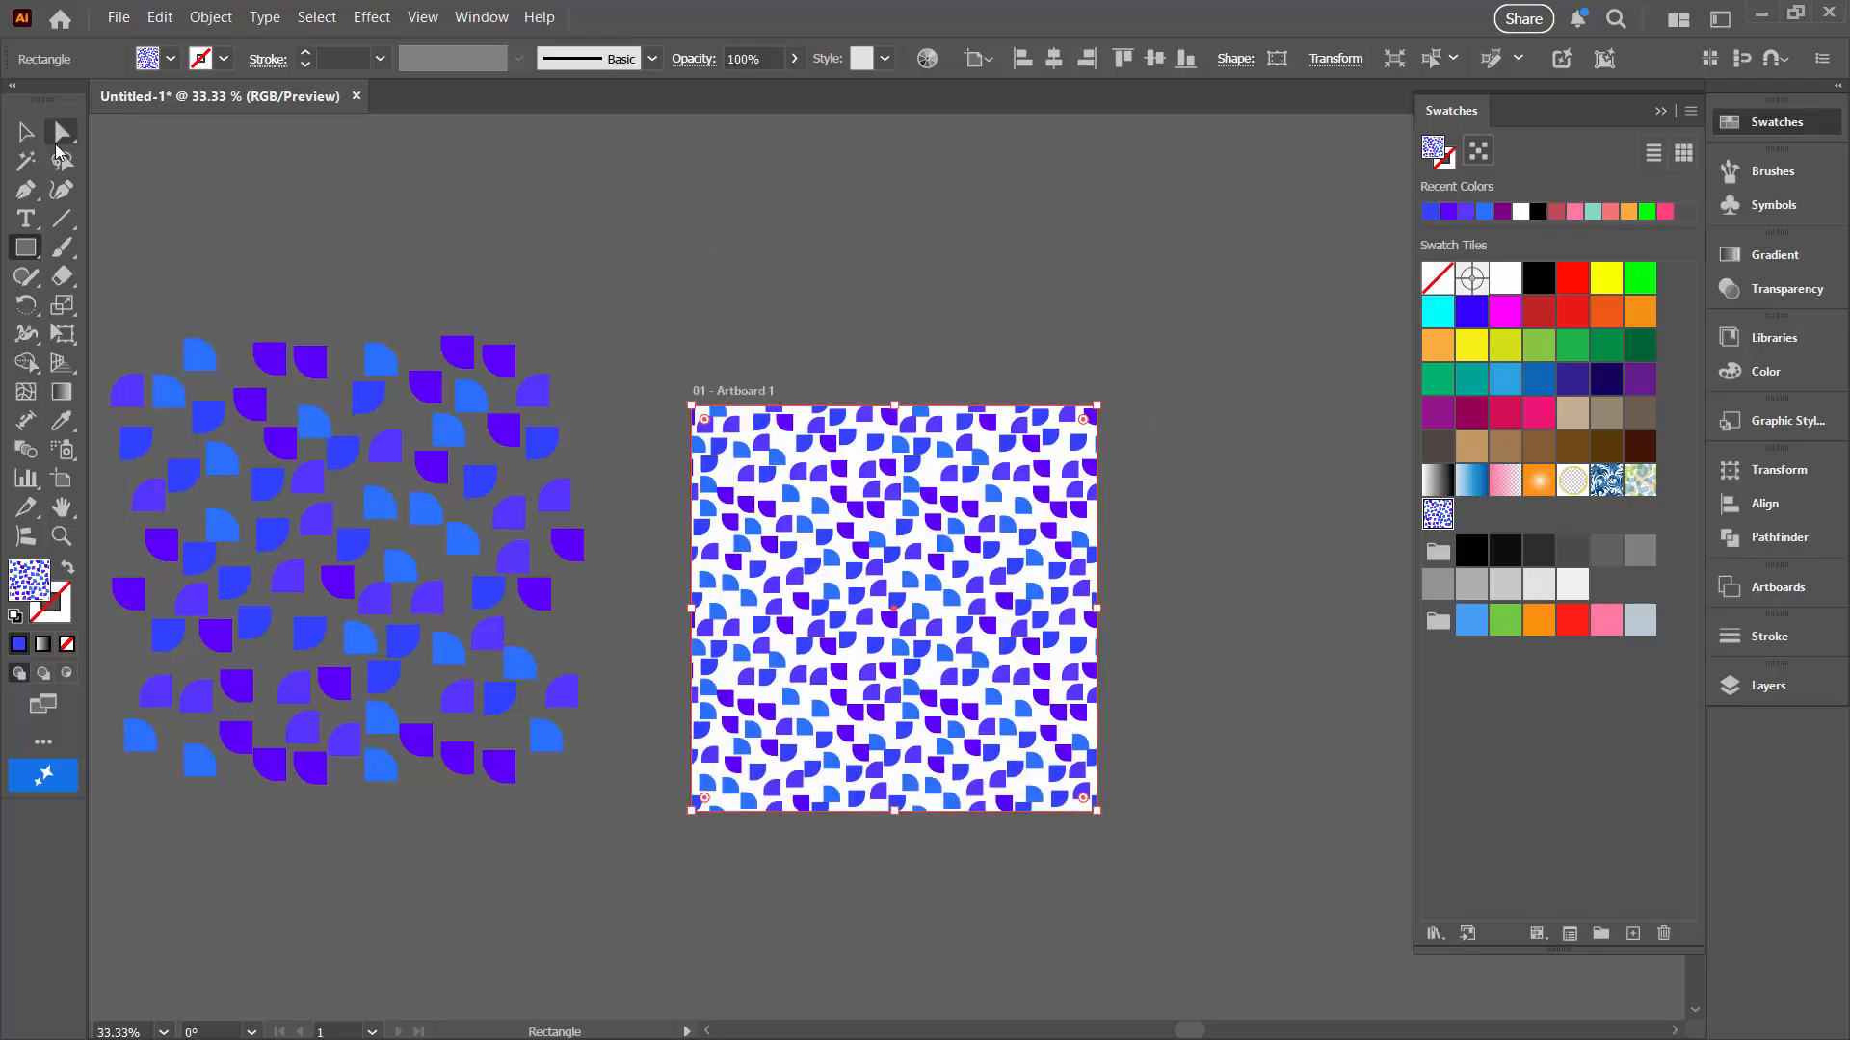
Step: Select the pattern-filled rectangle and open the advanced Recolor Artwork dialog
{"action": "left_click", "coordinate": [26, 132]}
{"action": "left_click", "coordinate": [624, 711]}
{"action": "key", "text": "ctrl+0"}
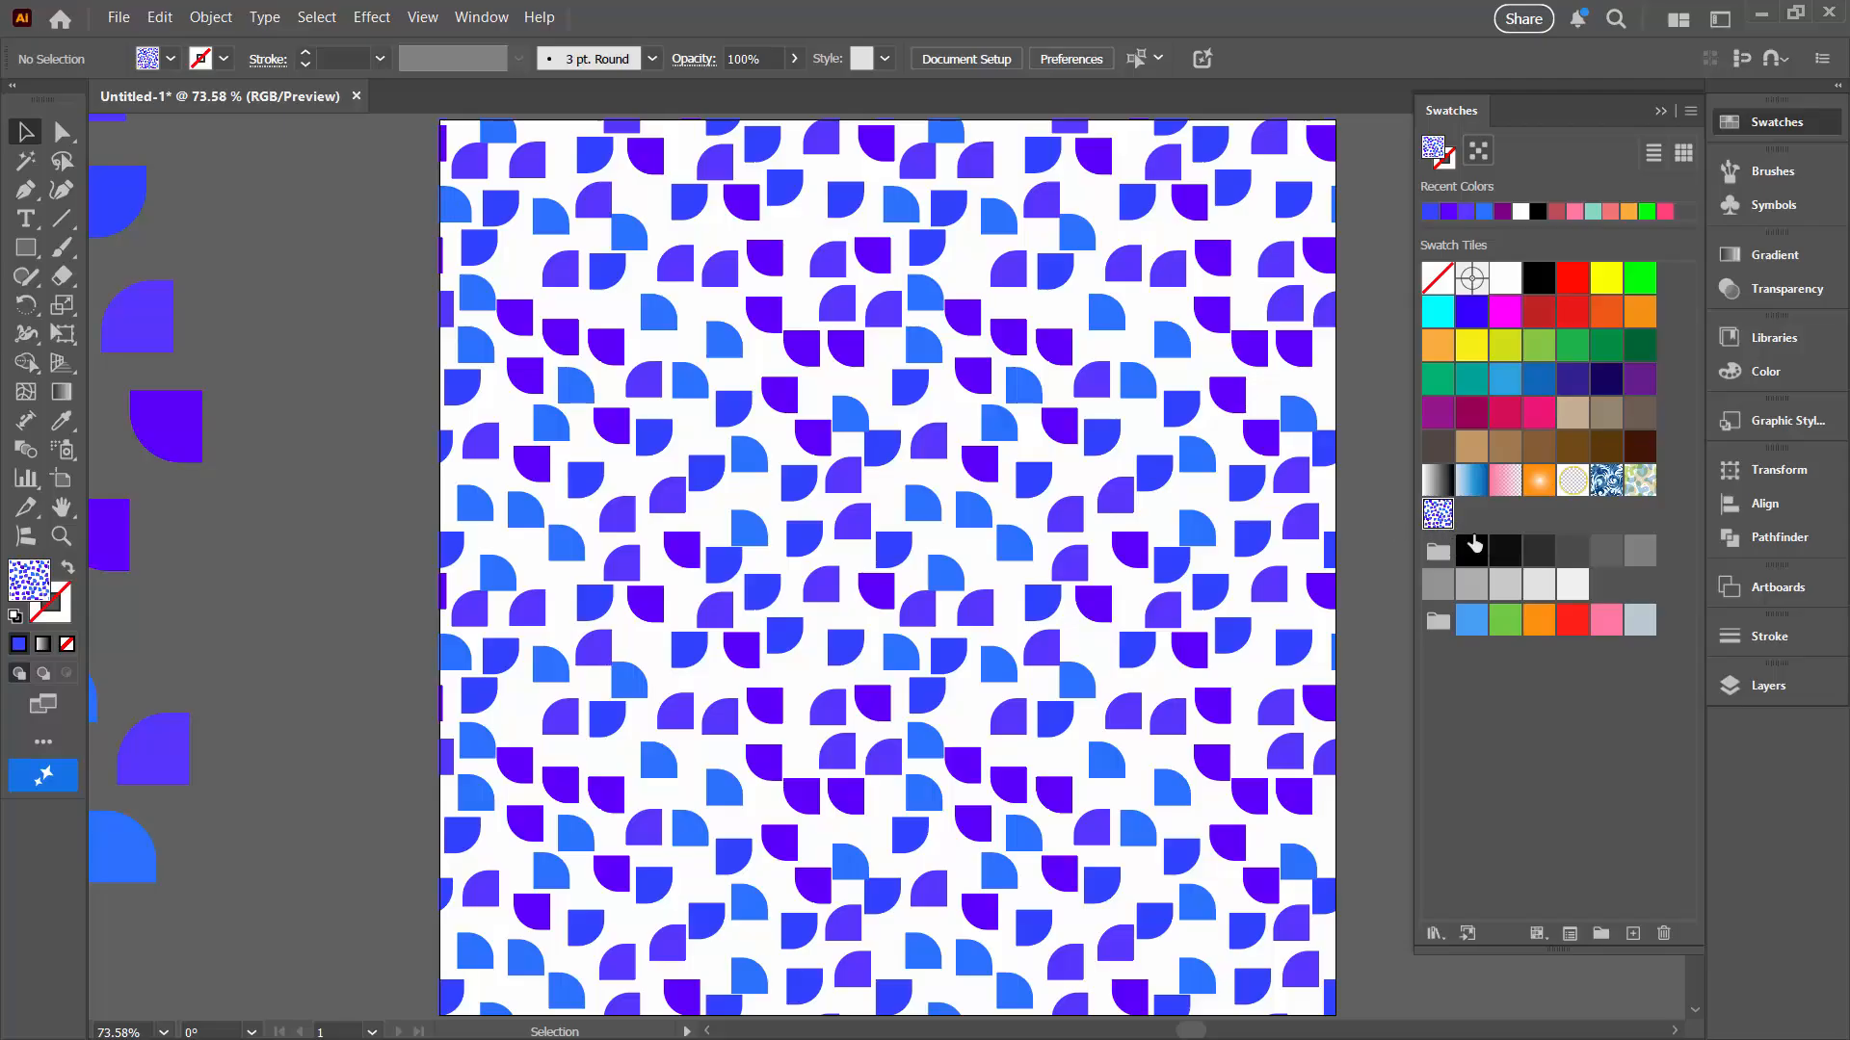
{"action": "left_click", "coordinate": [610, 615]}
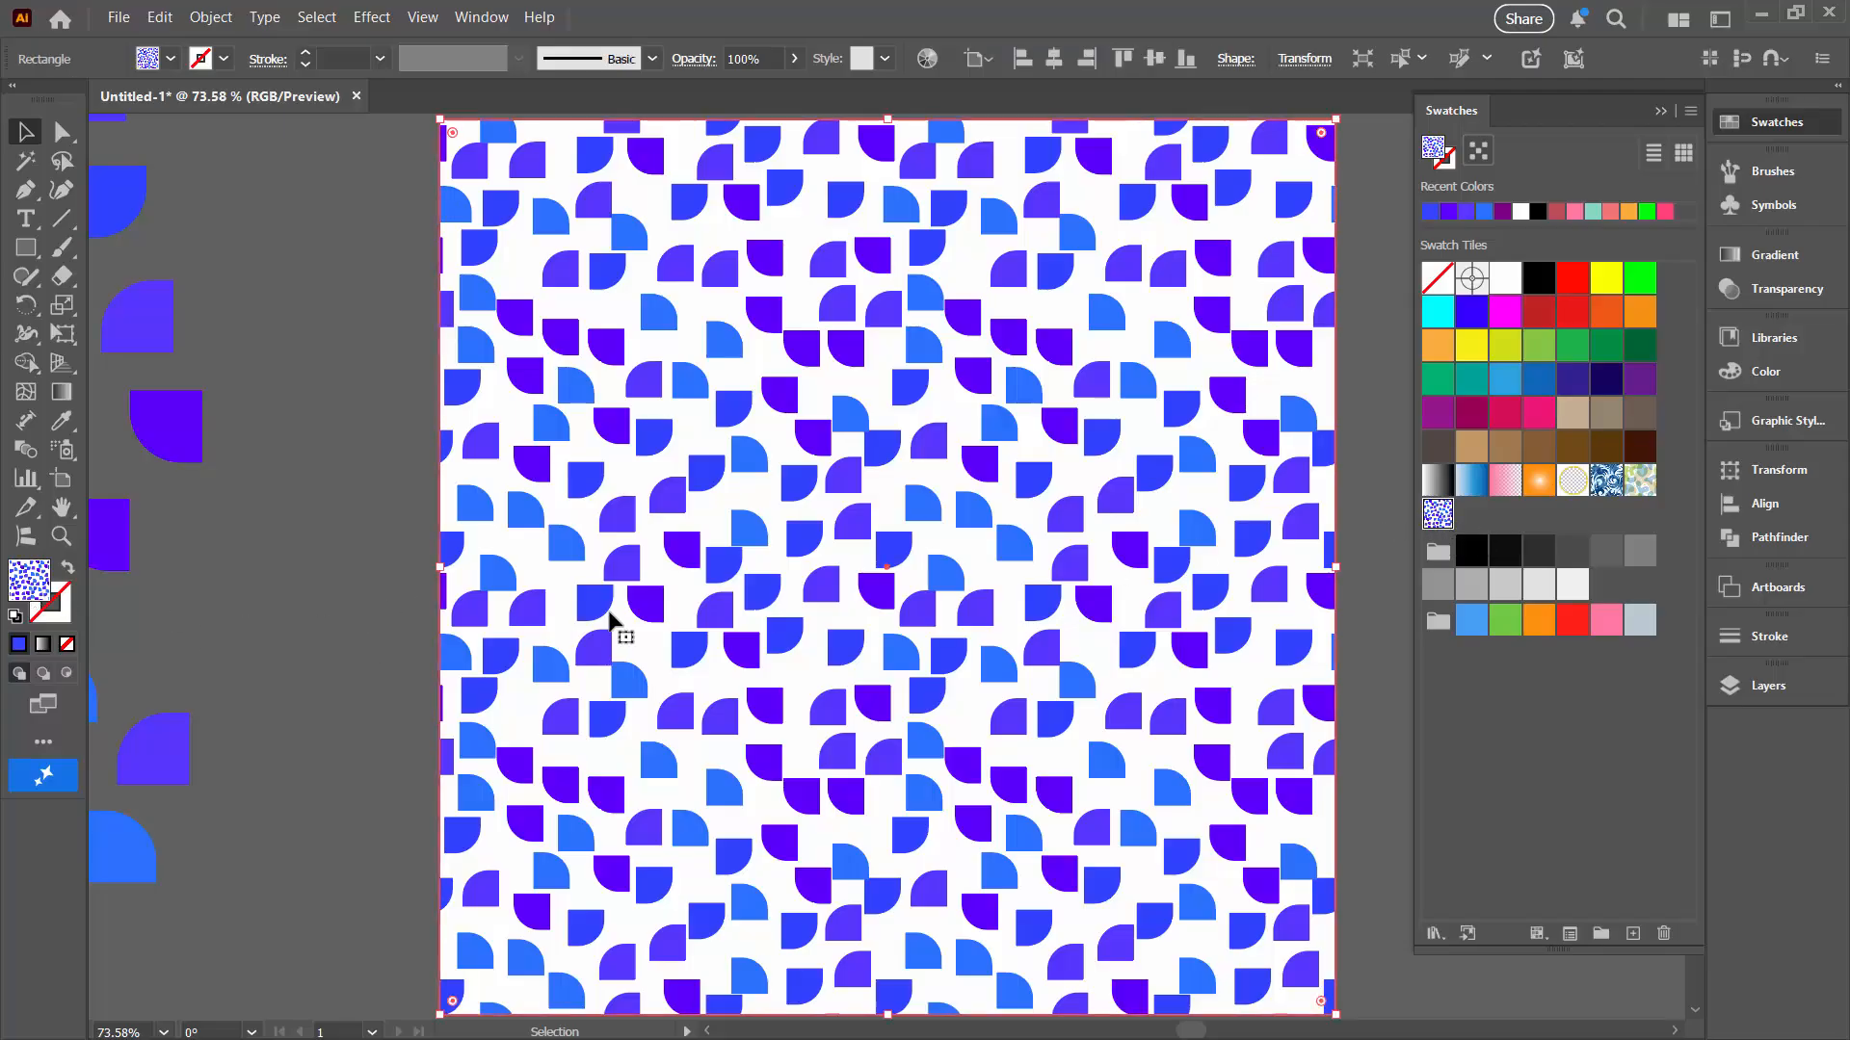
{"action": "left_click", "coordinate": [927, 59]}
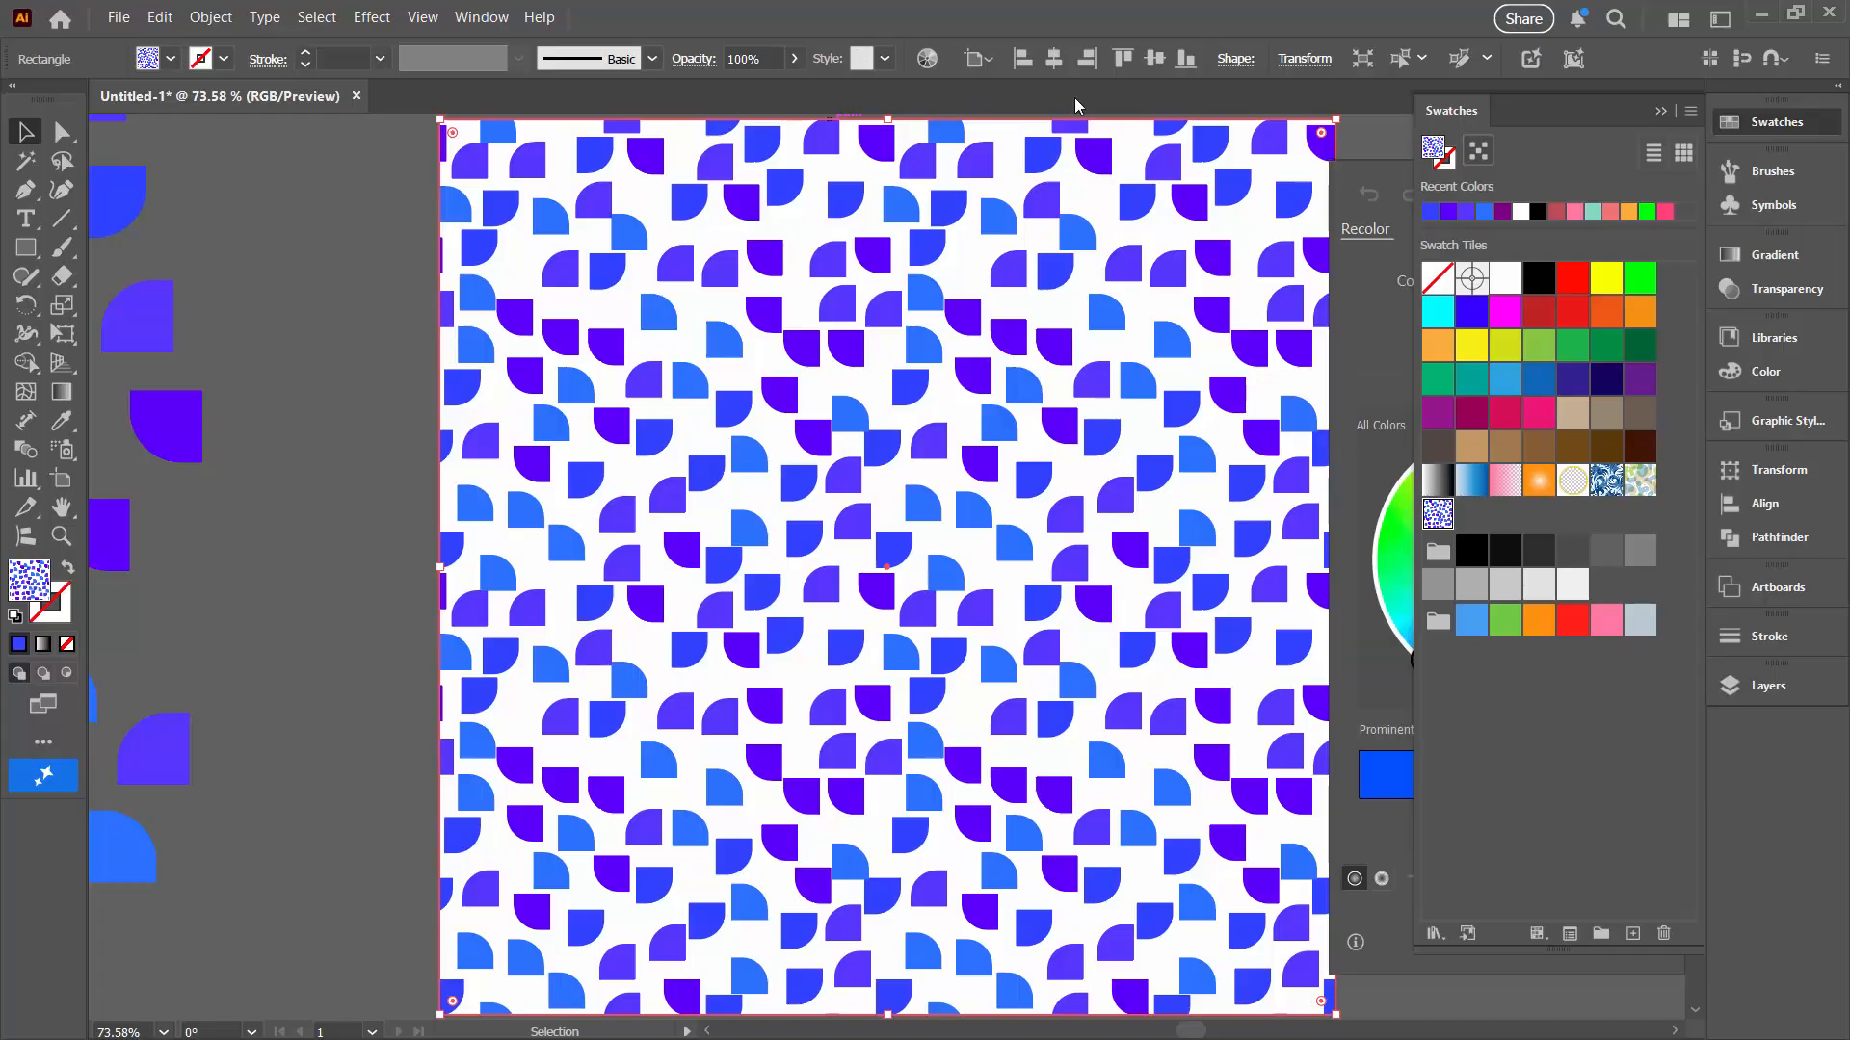
{"action": "left_click", "coordinate": [1661, 111]}
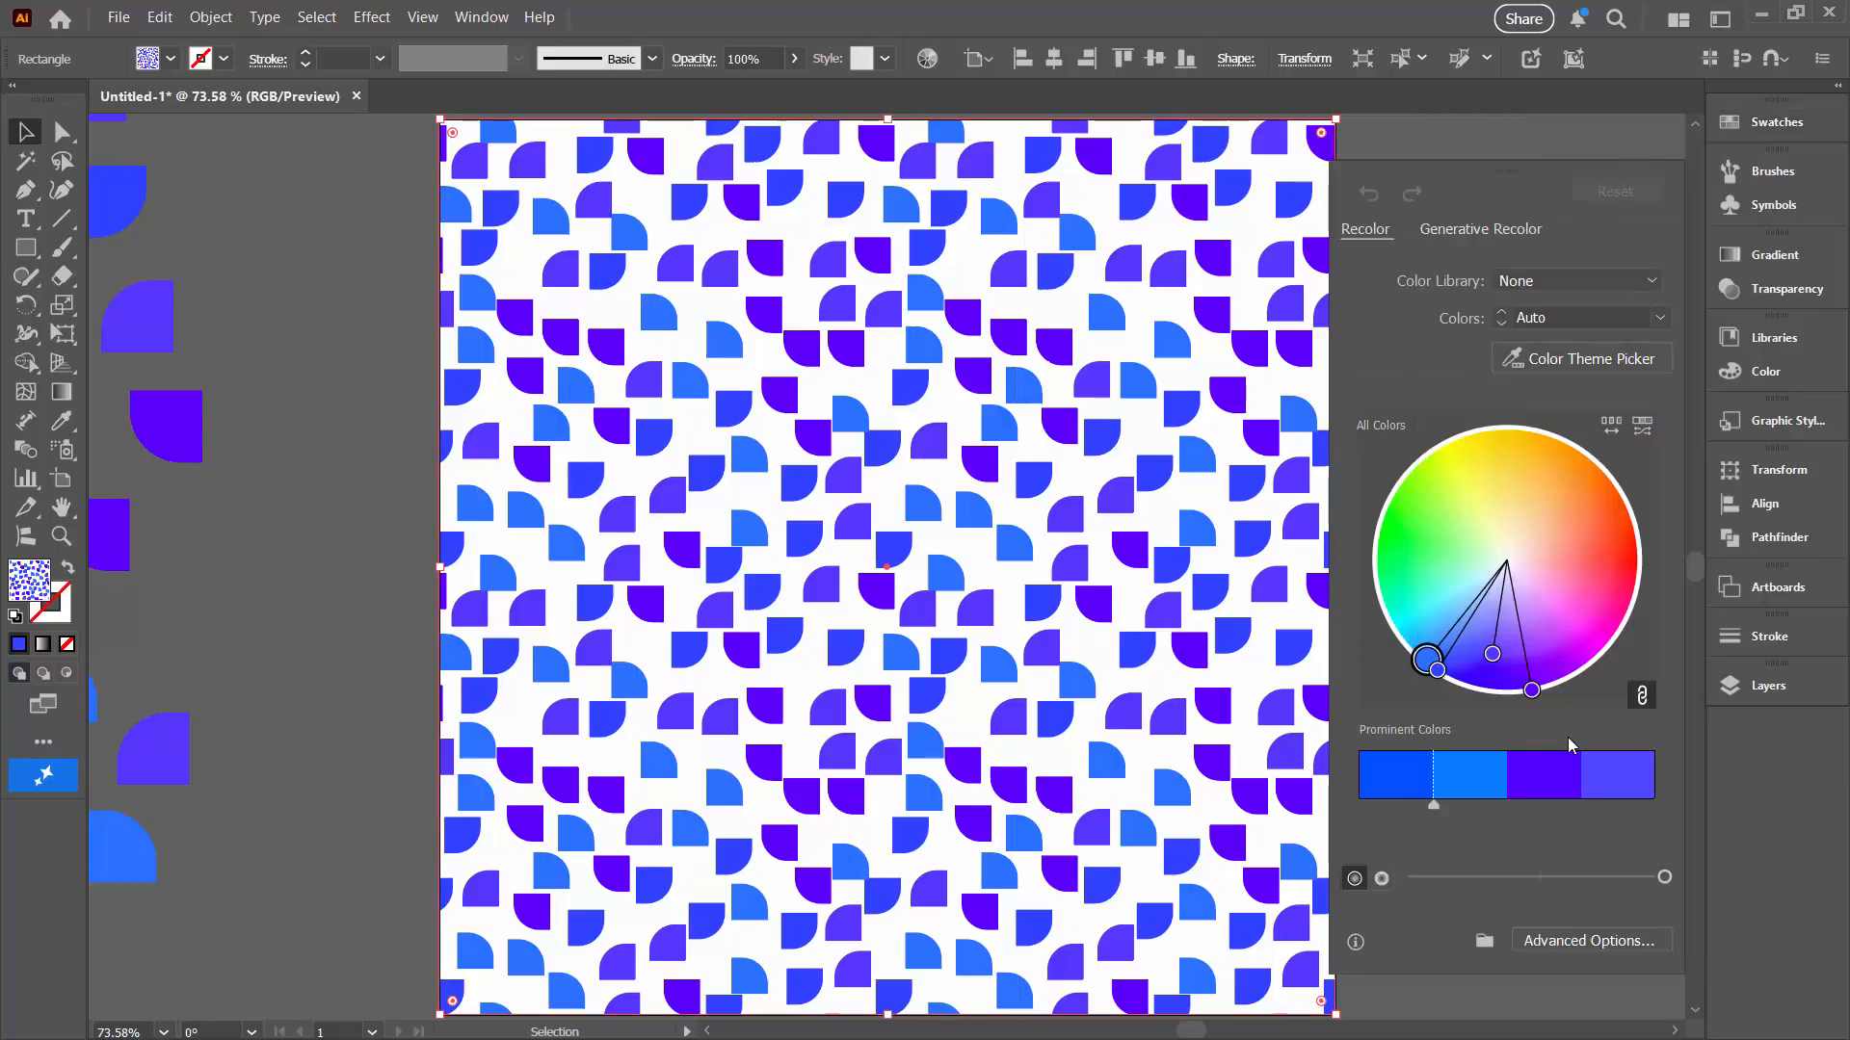
{"action": "left_click", "coordinate": [1580, 939]}
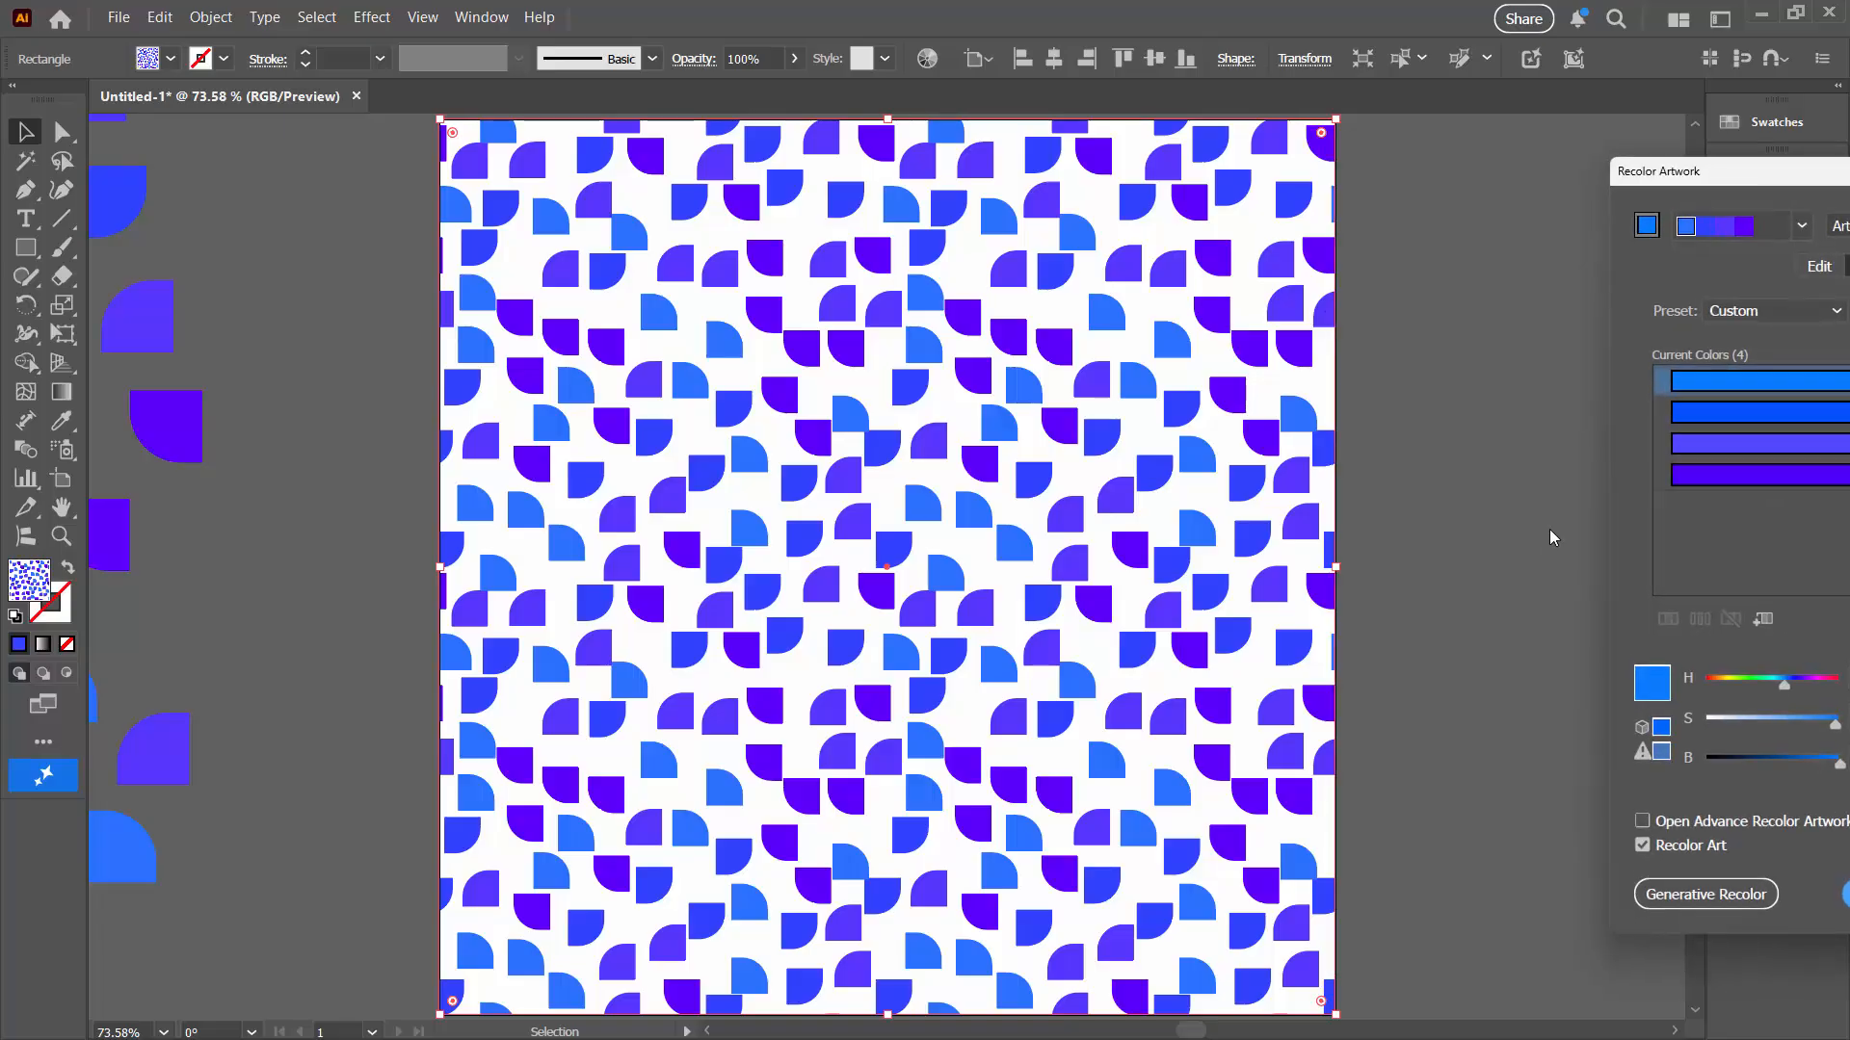
Step: Recolor the pattern by shifting the harmony colours to red-pink hues, unlinking them, and moving one colour to lilac
{"action": "left_click_drag", "start_coordinate": [1710, 172], "coordinate": [1243, 213]}
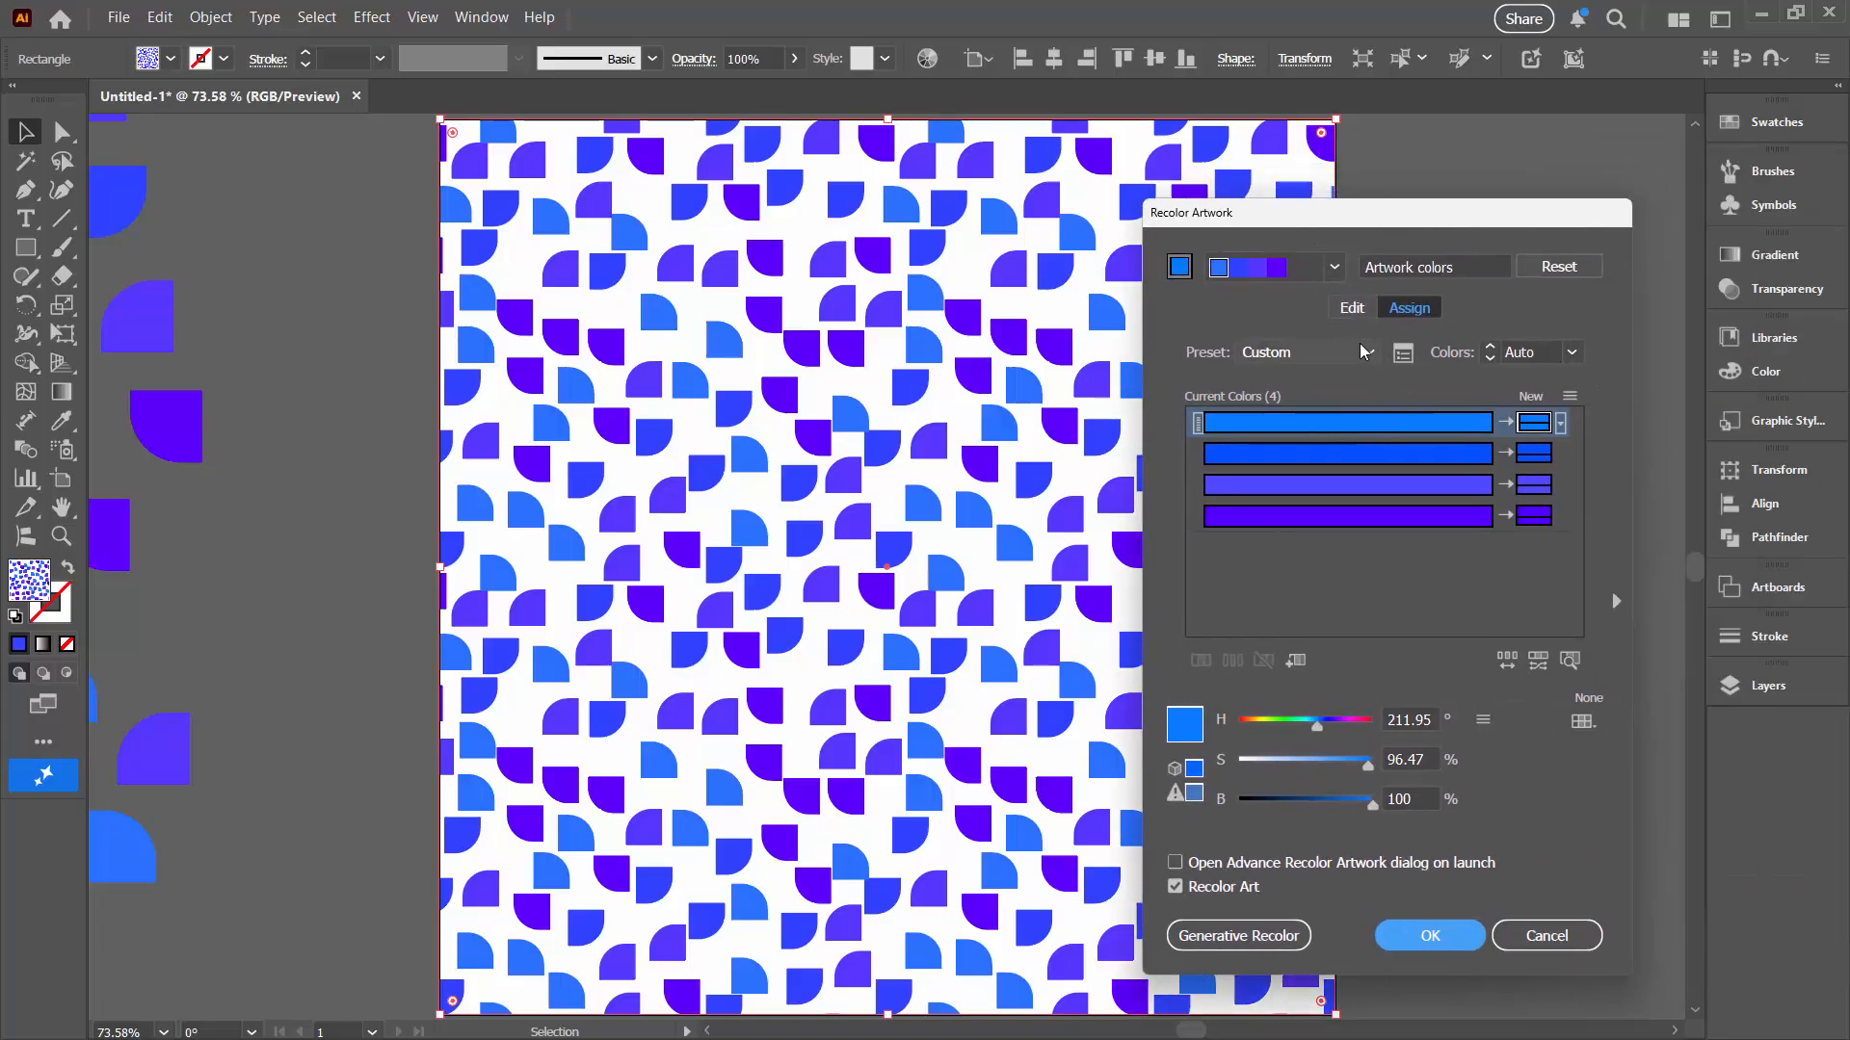
{"action": "left_click", "coordinate": [1351, 311]}
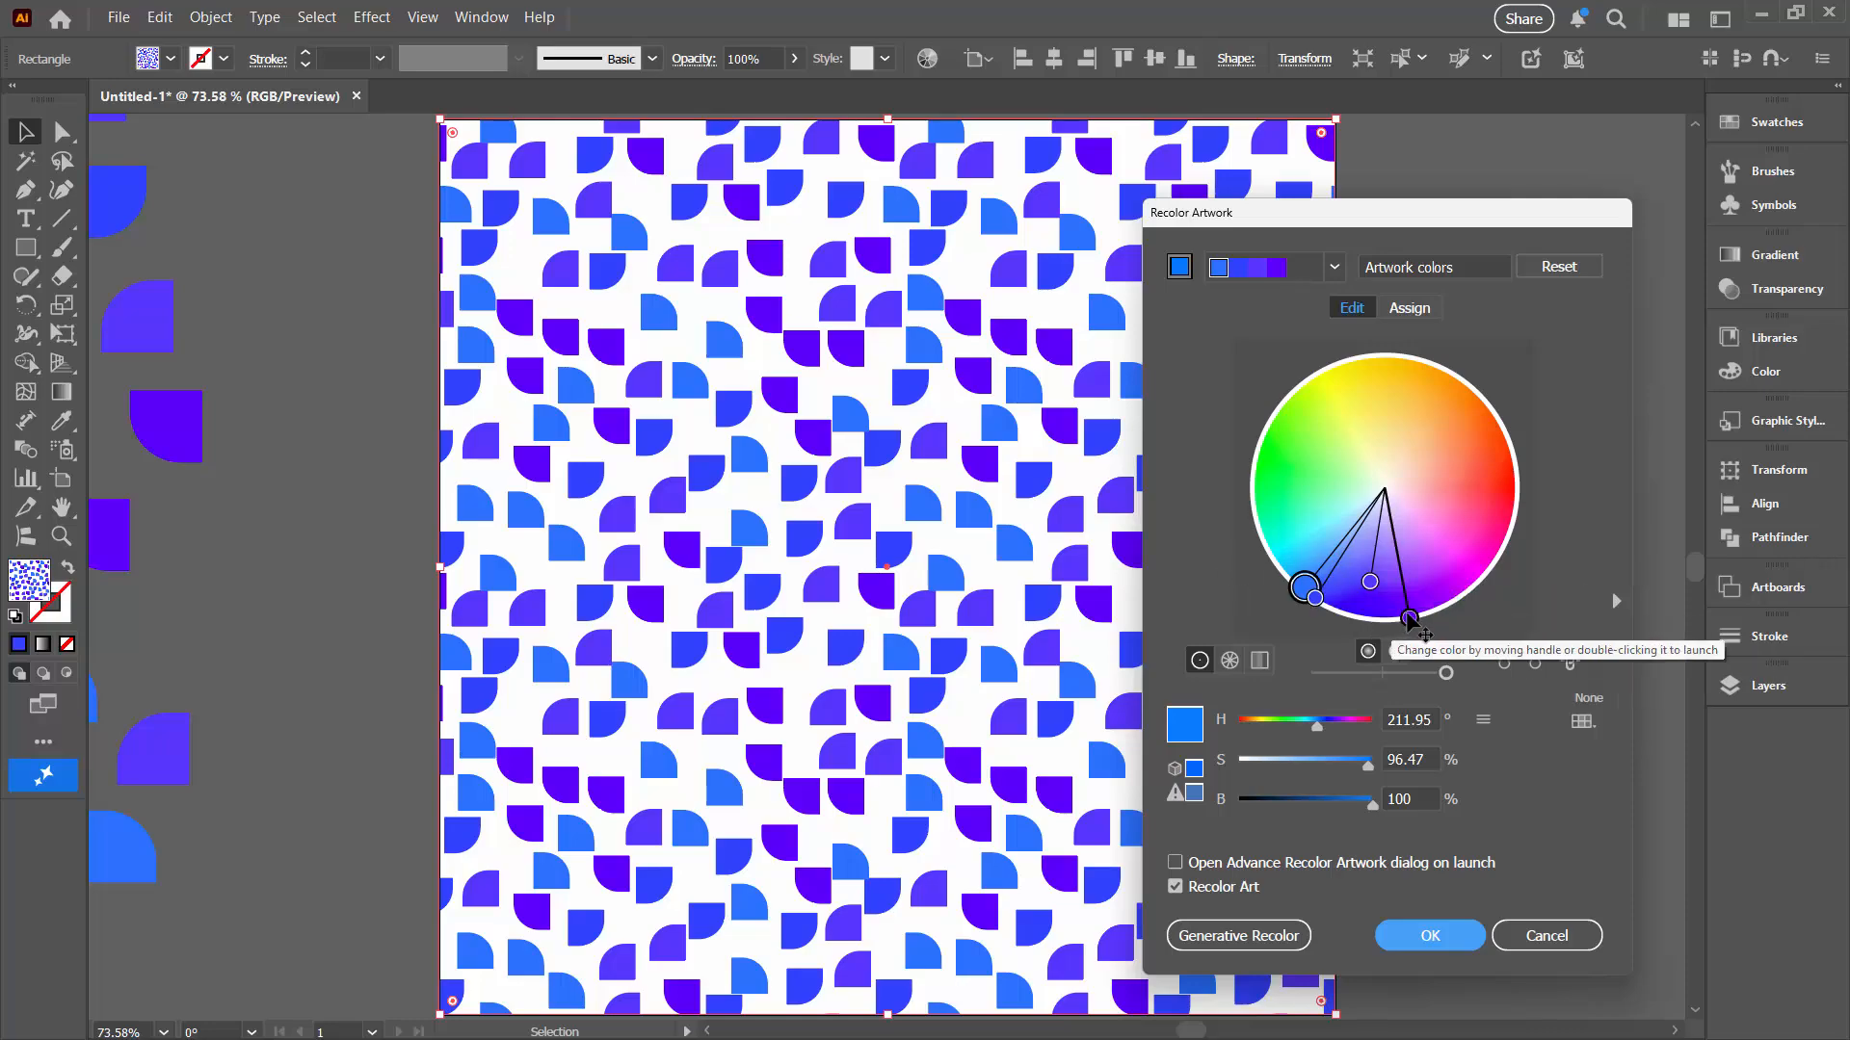
{"action": "left_click_drag", "start_coordinate": [1409, 621], "coordinate": [1490, 465]}
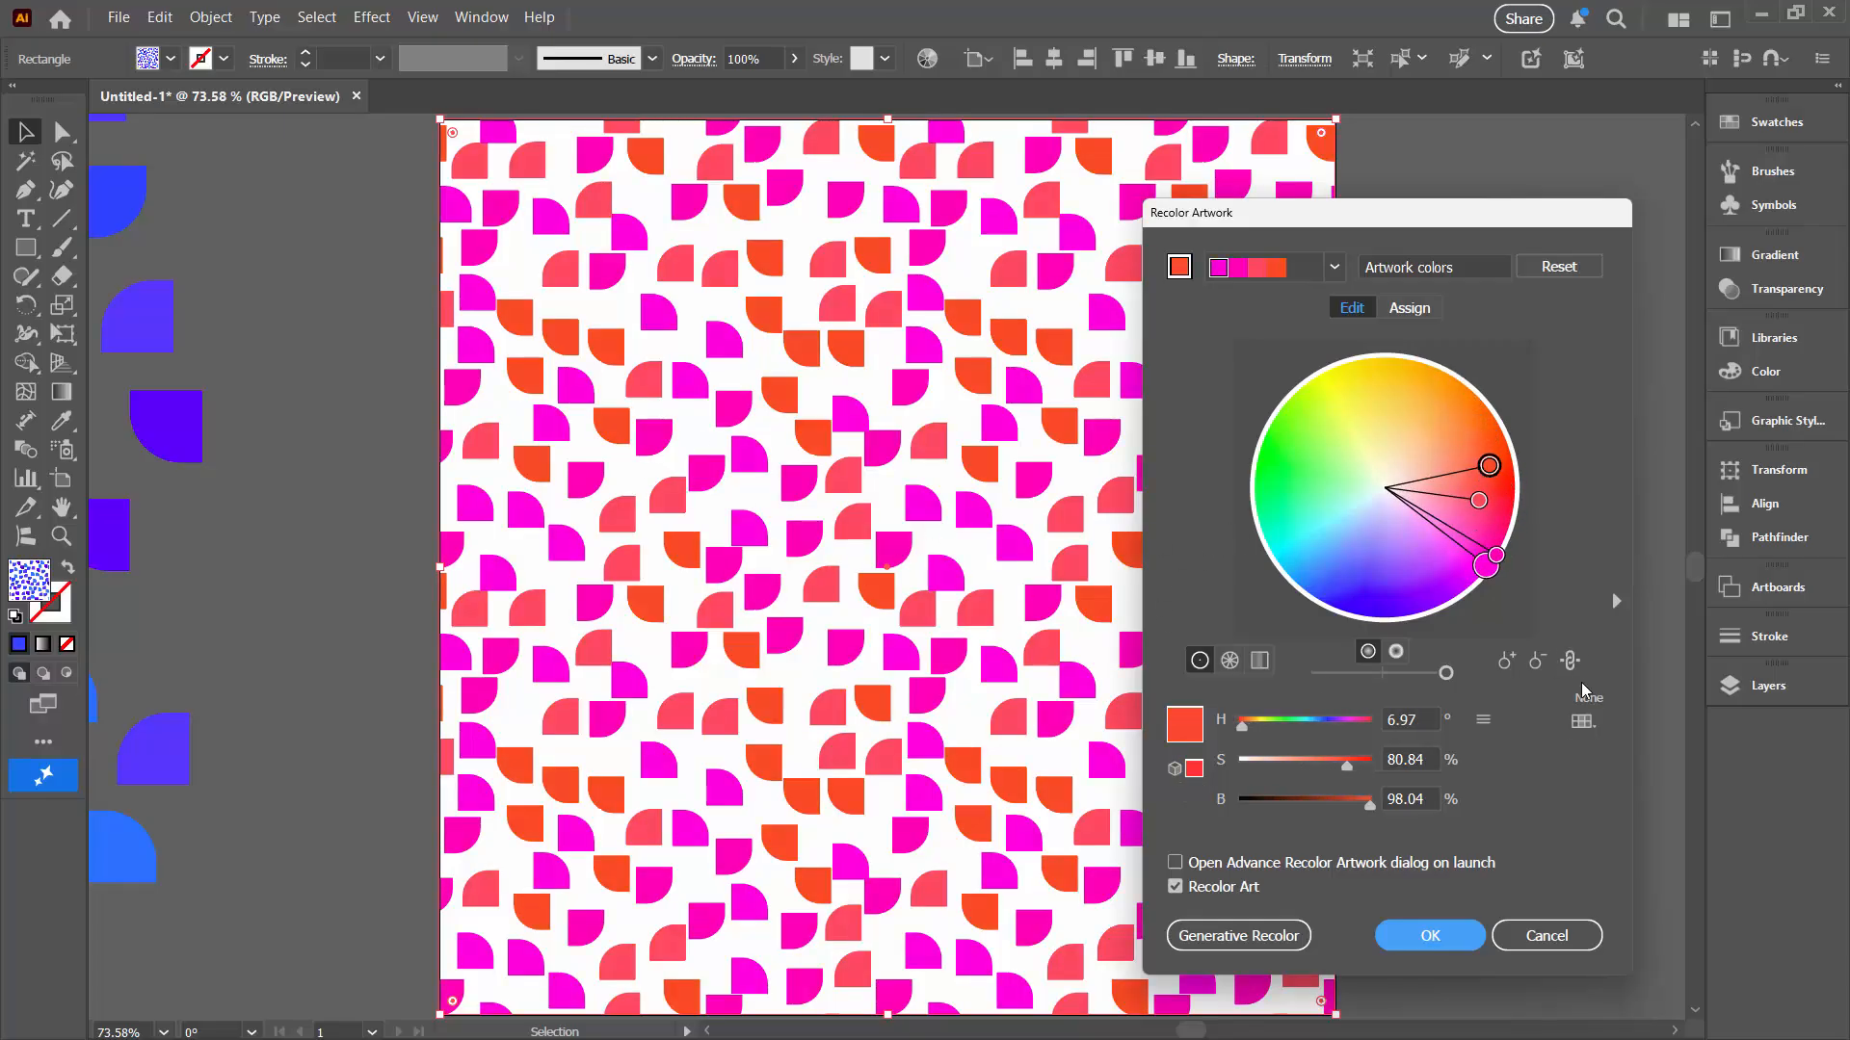
{"action": "left_click", "coordinate": [1569, 660]}
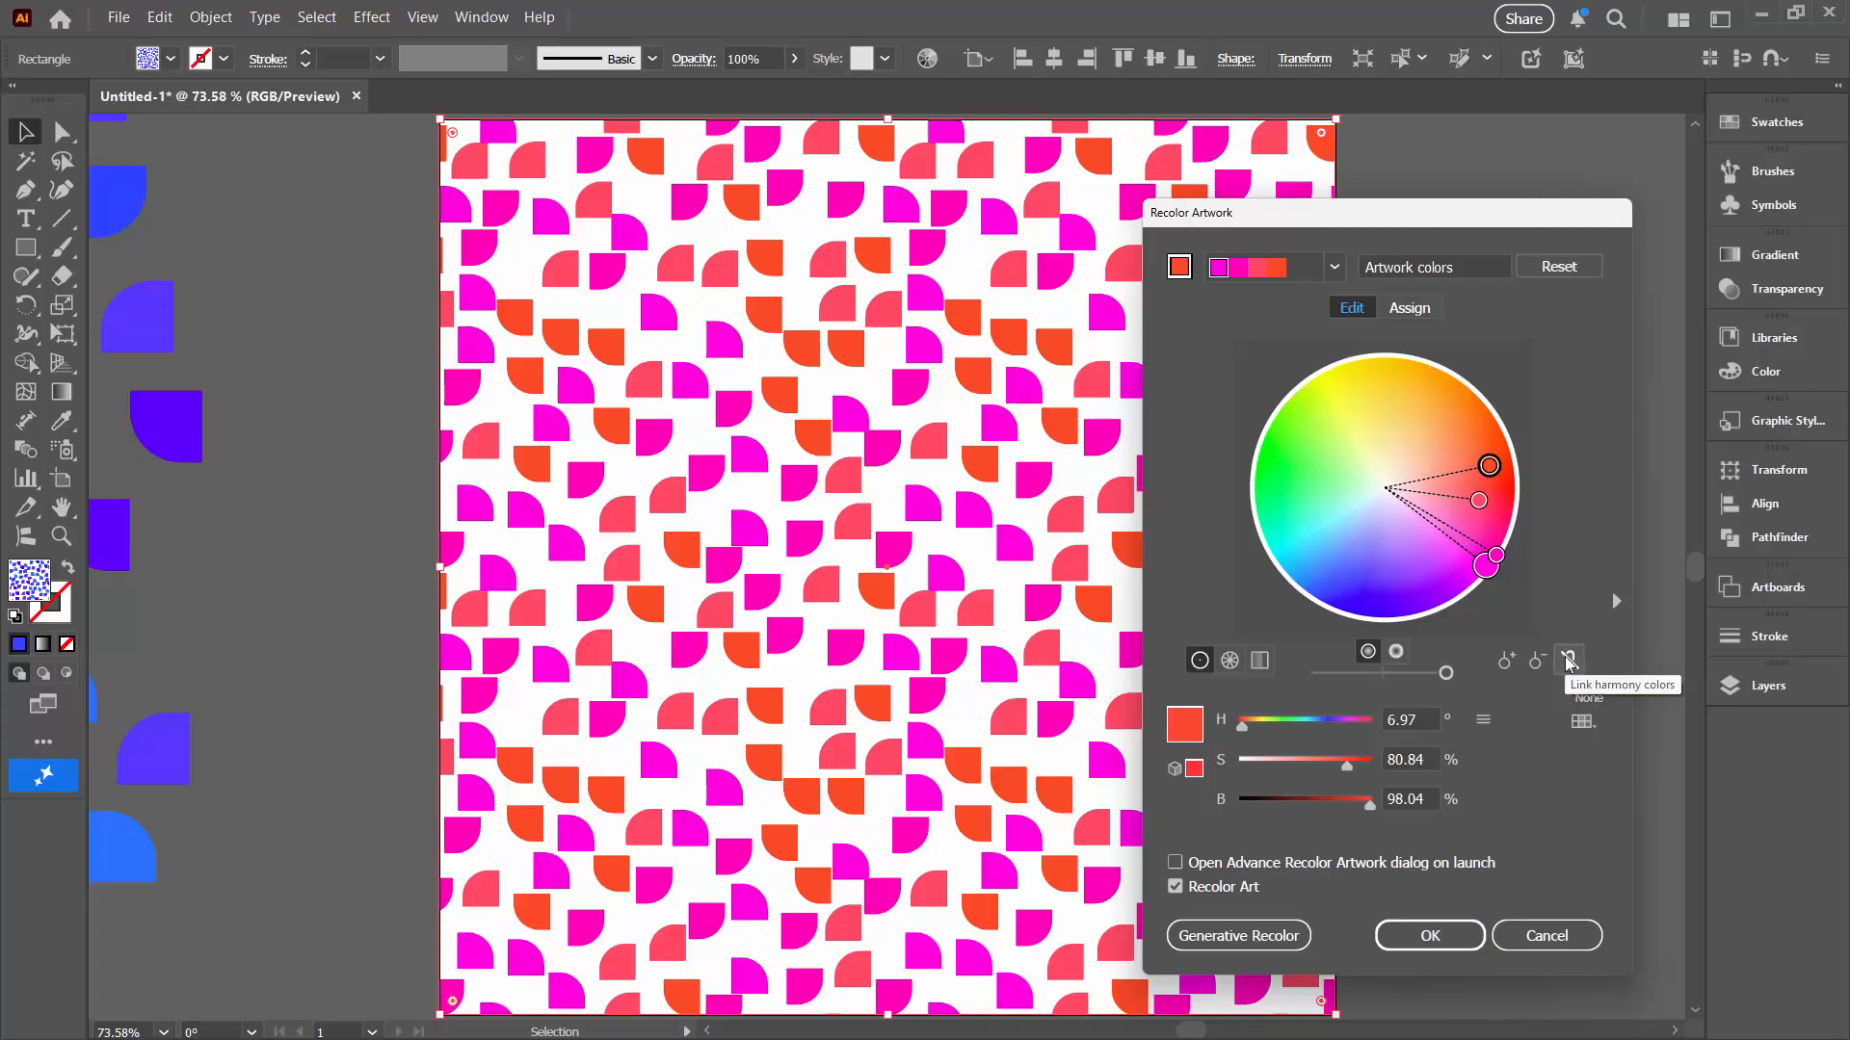
{"action": "left_click_drag", "start_coordinate": [1489, 470], "coordinate": [1400, 548]}
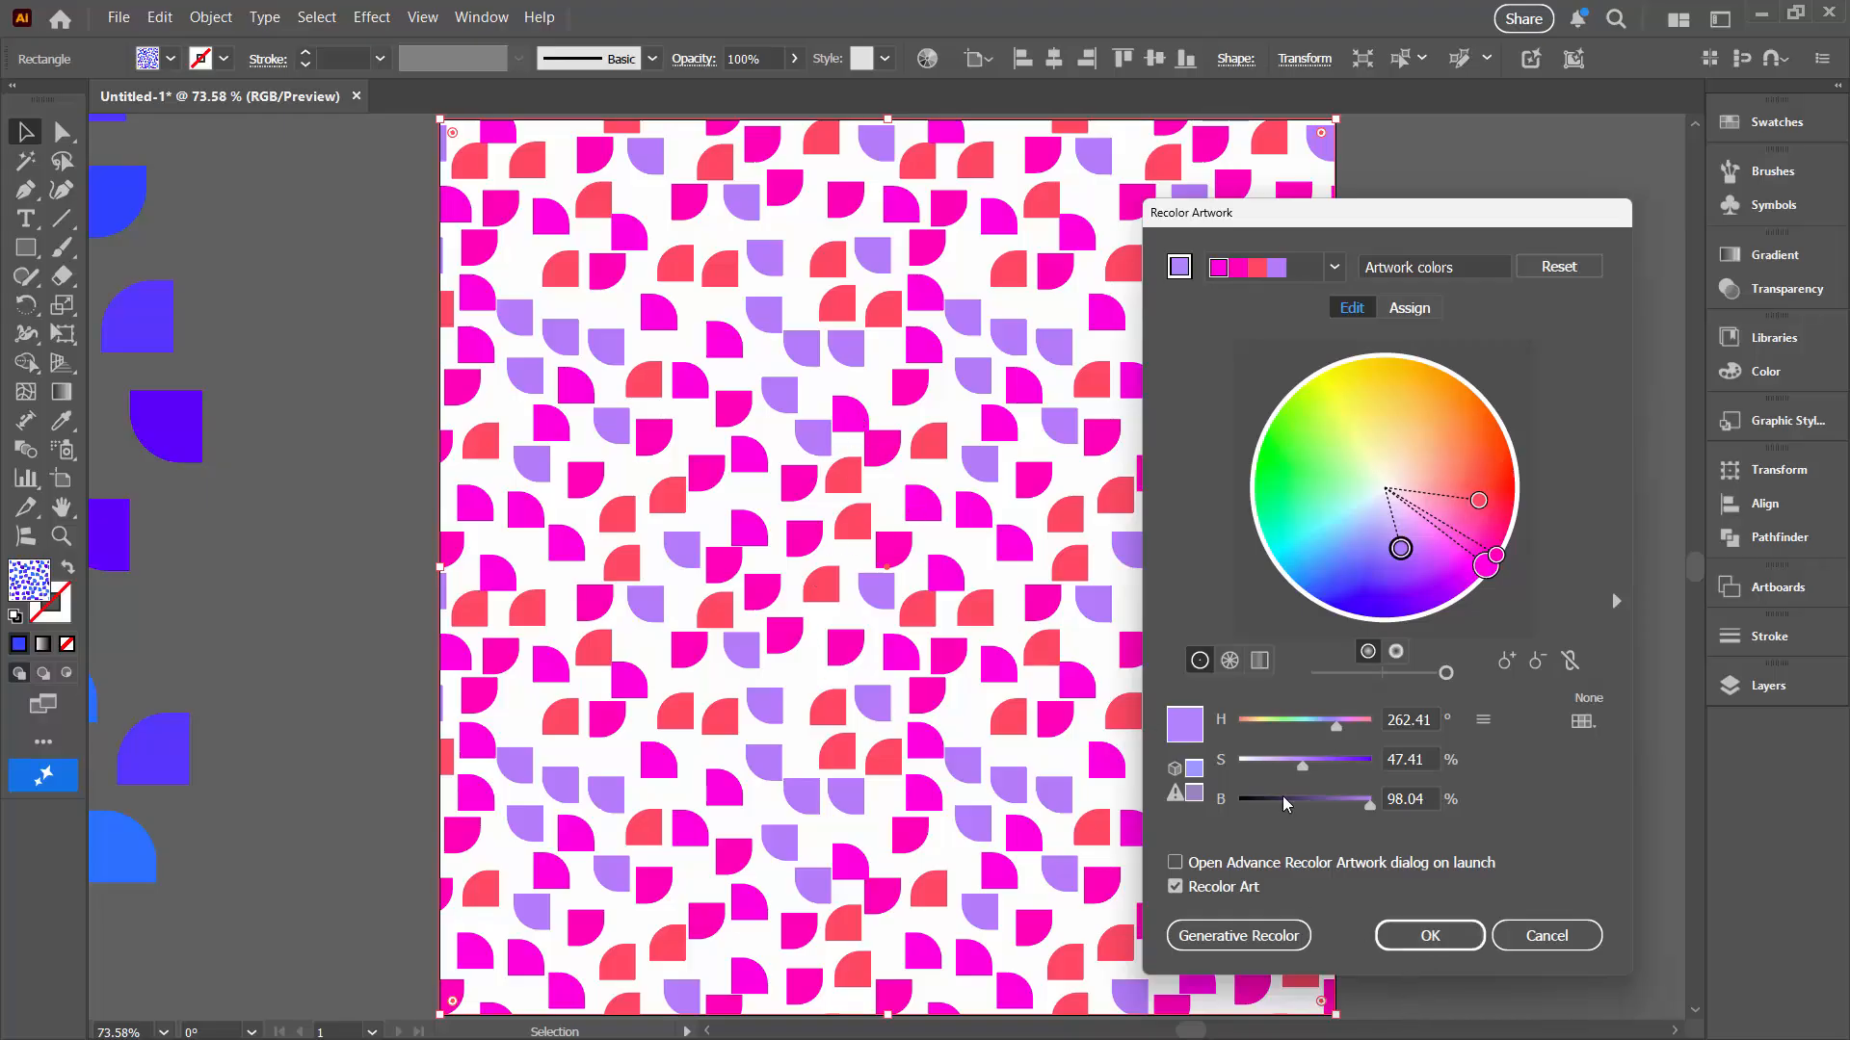
{"action": "left_click", "coordinate": [1442, 949]}
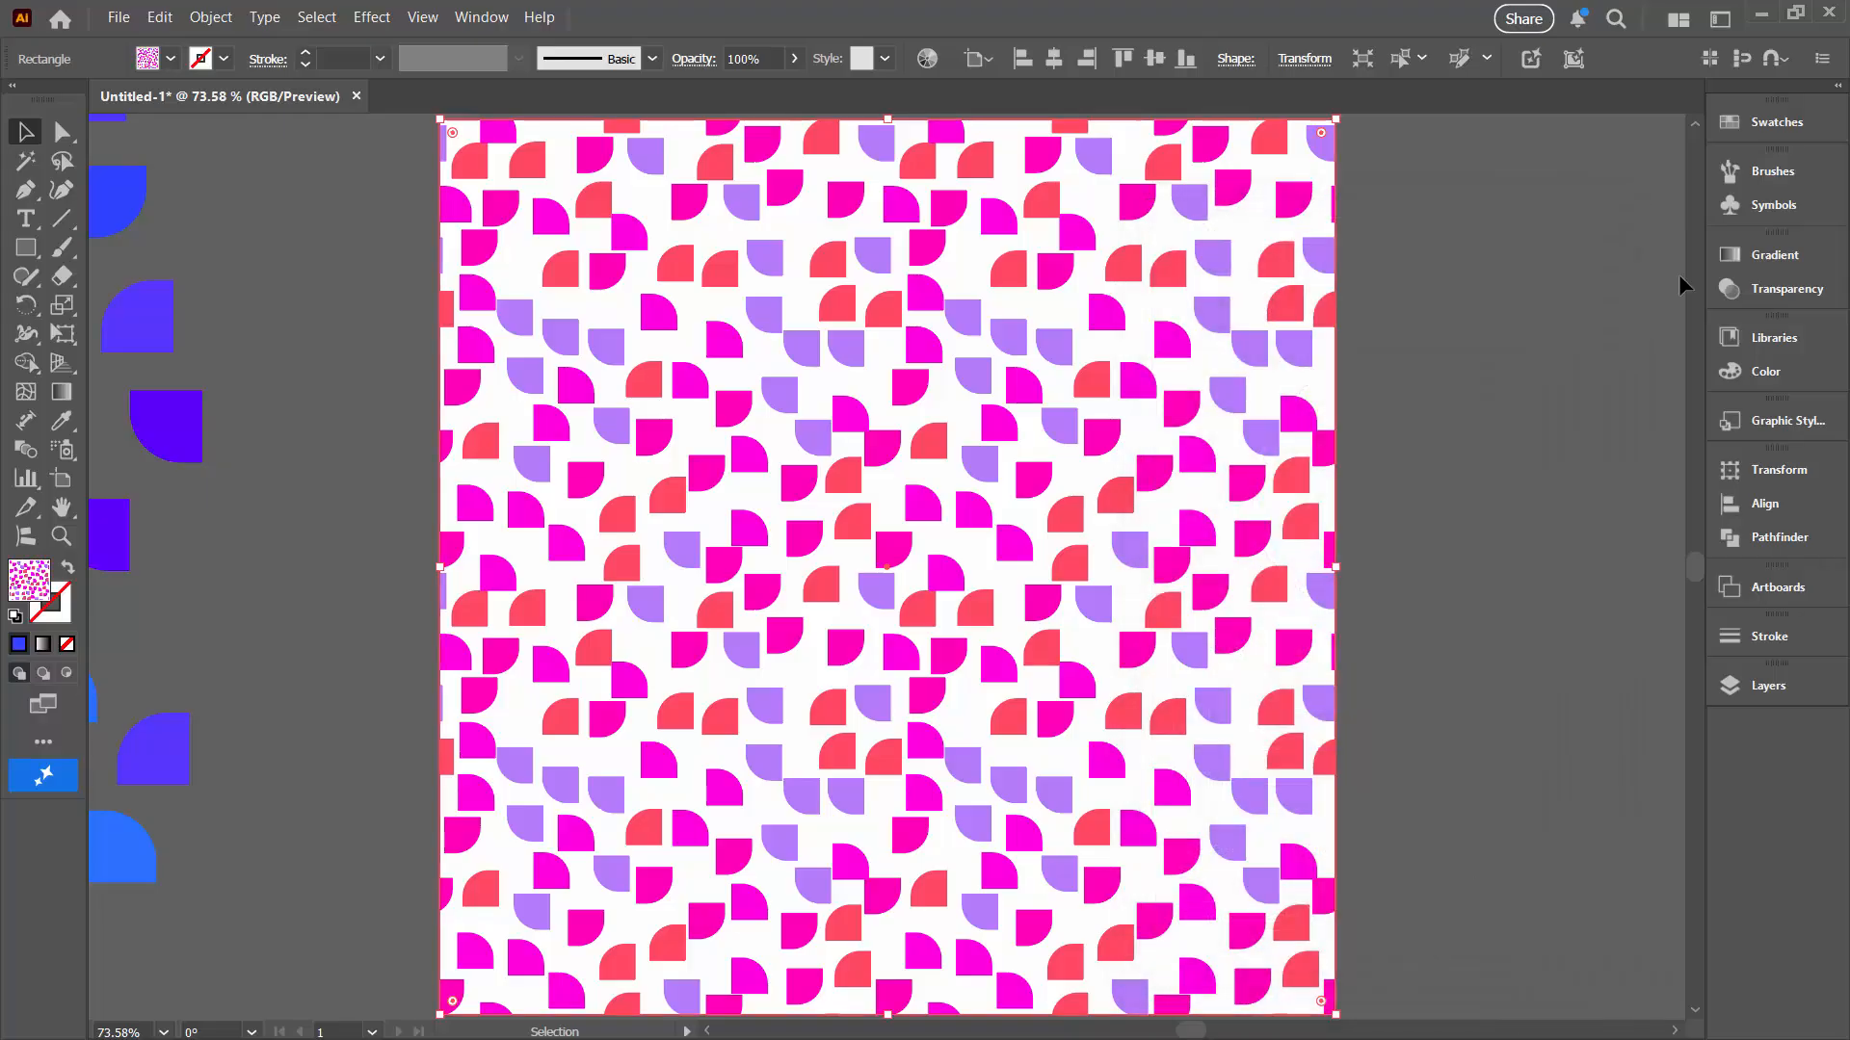
Step: Edit the recoloured pattern swatch and nudge a red shape near the tile's centre slightly downward
{"action": "left_click", "coordinate": [1772, 123]}
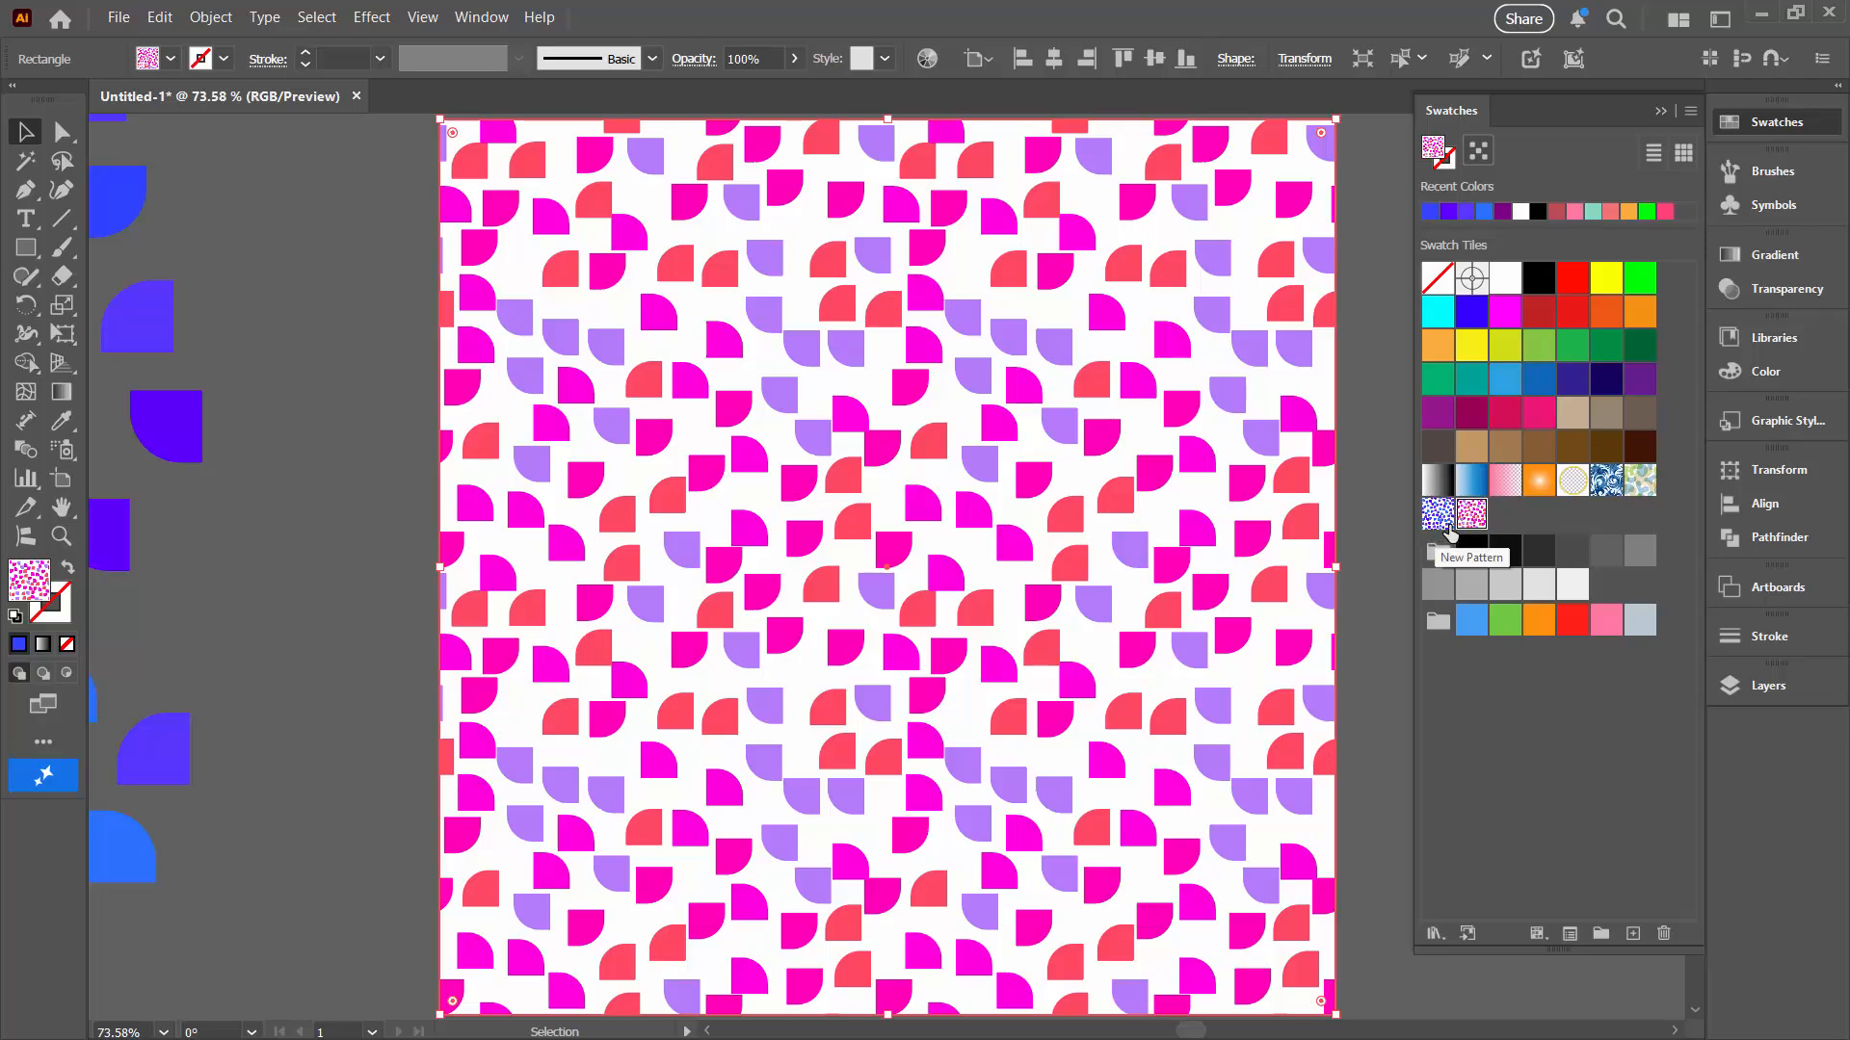
{"action": "double_click", "coordinate": [1479, 517]}
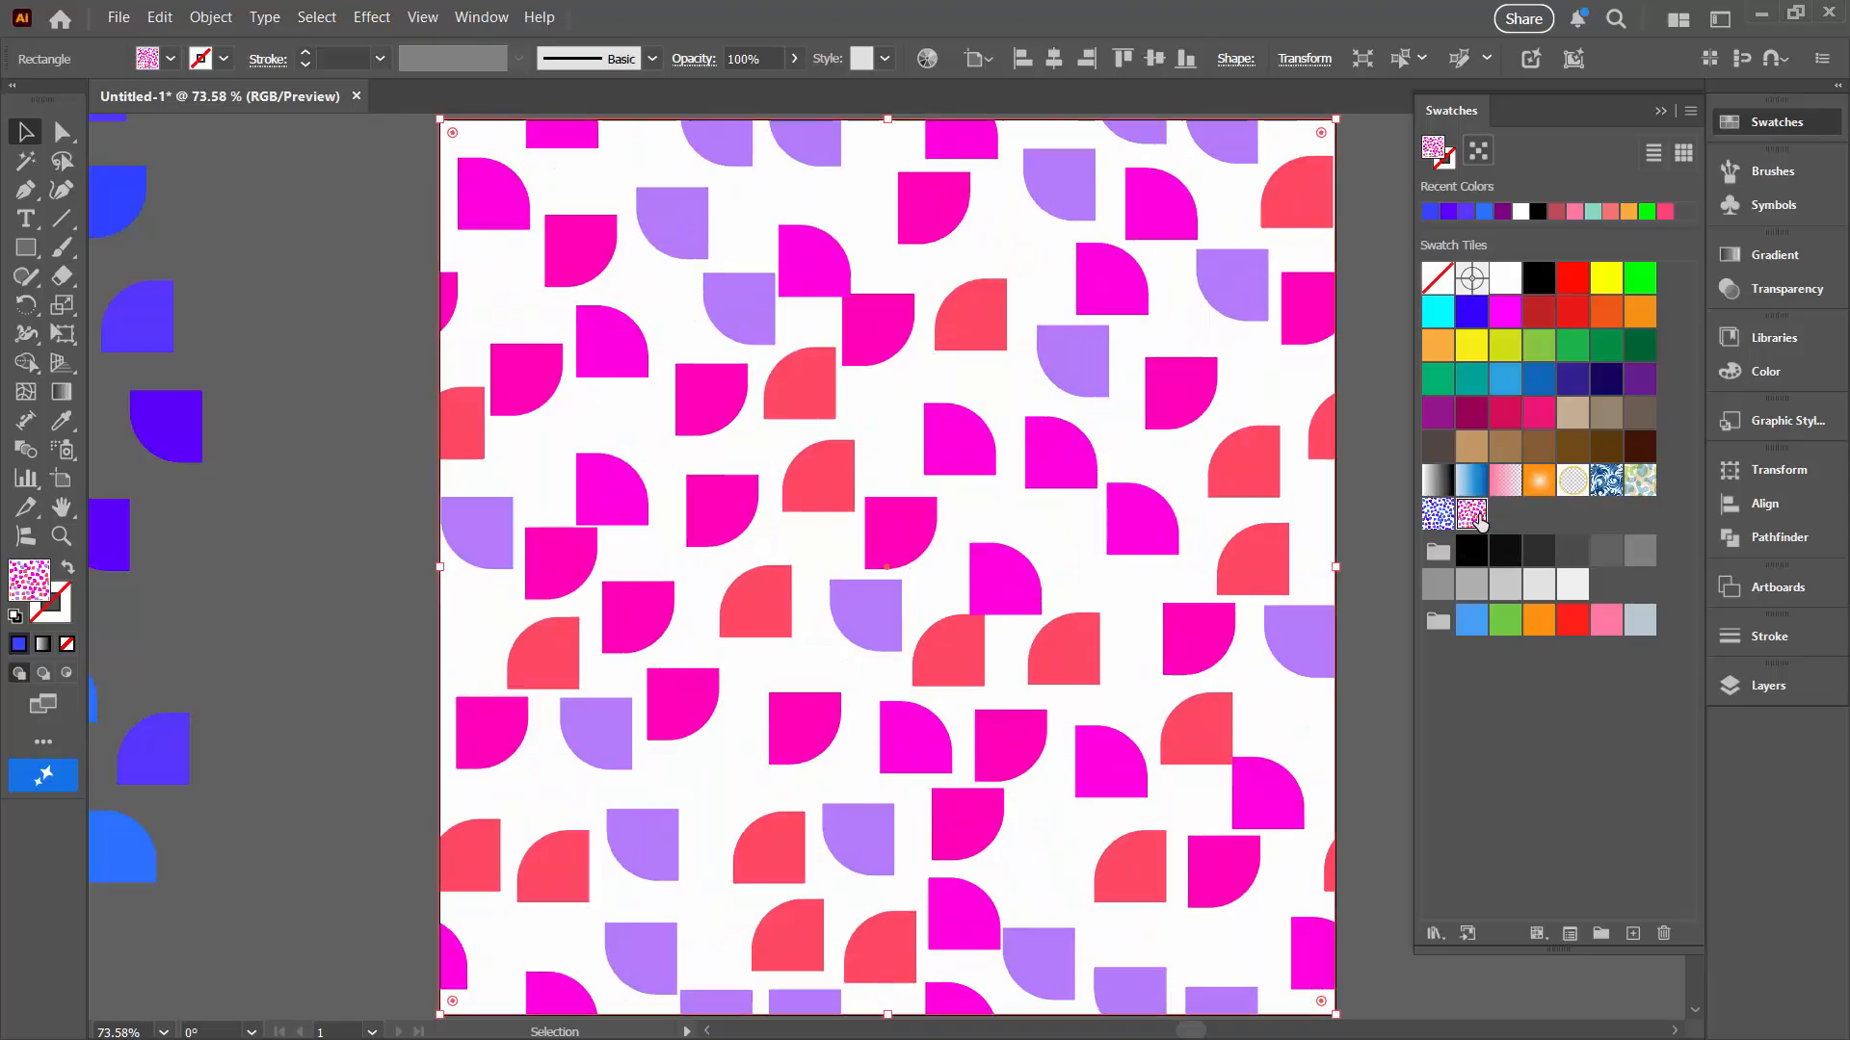
{"action": "left_click", "coordinate": [976, 665]}
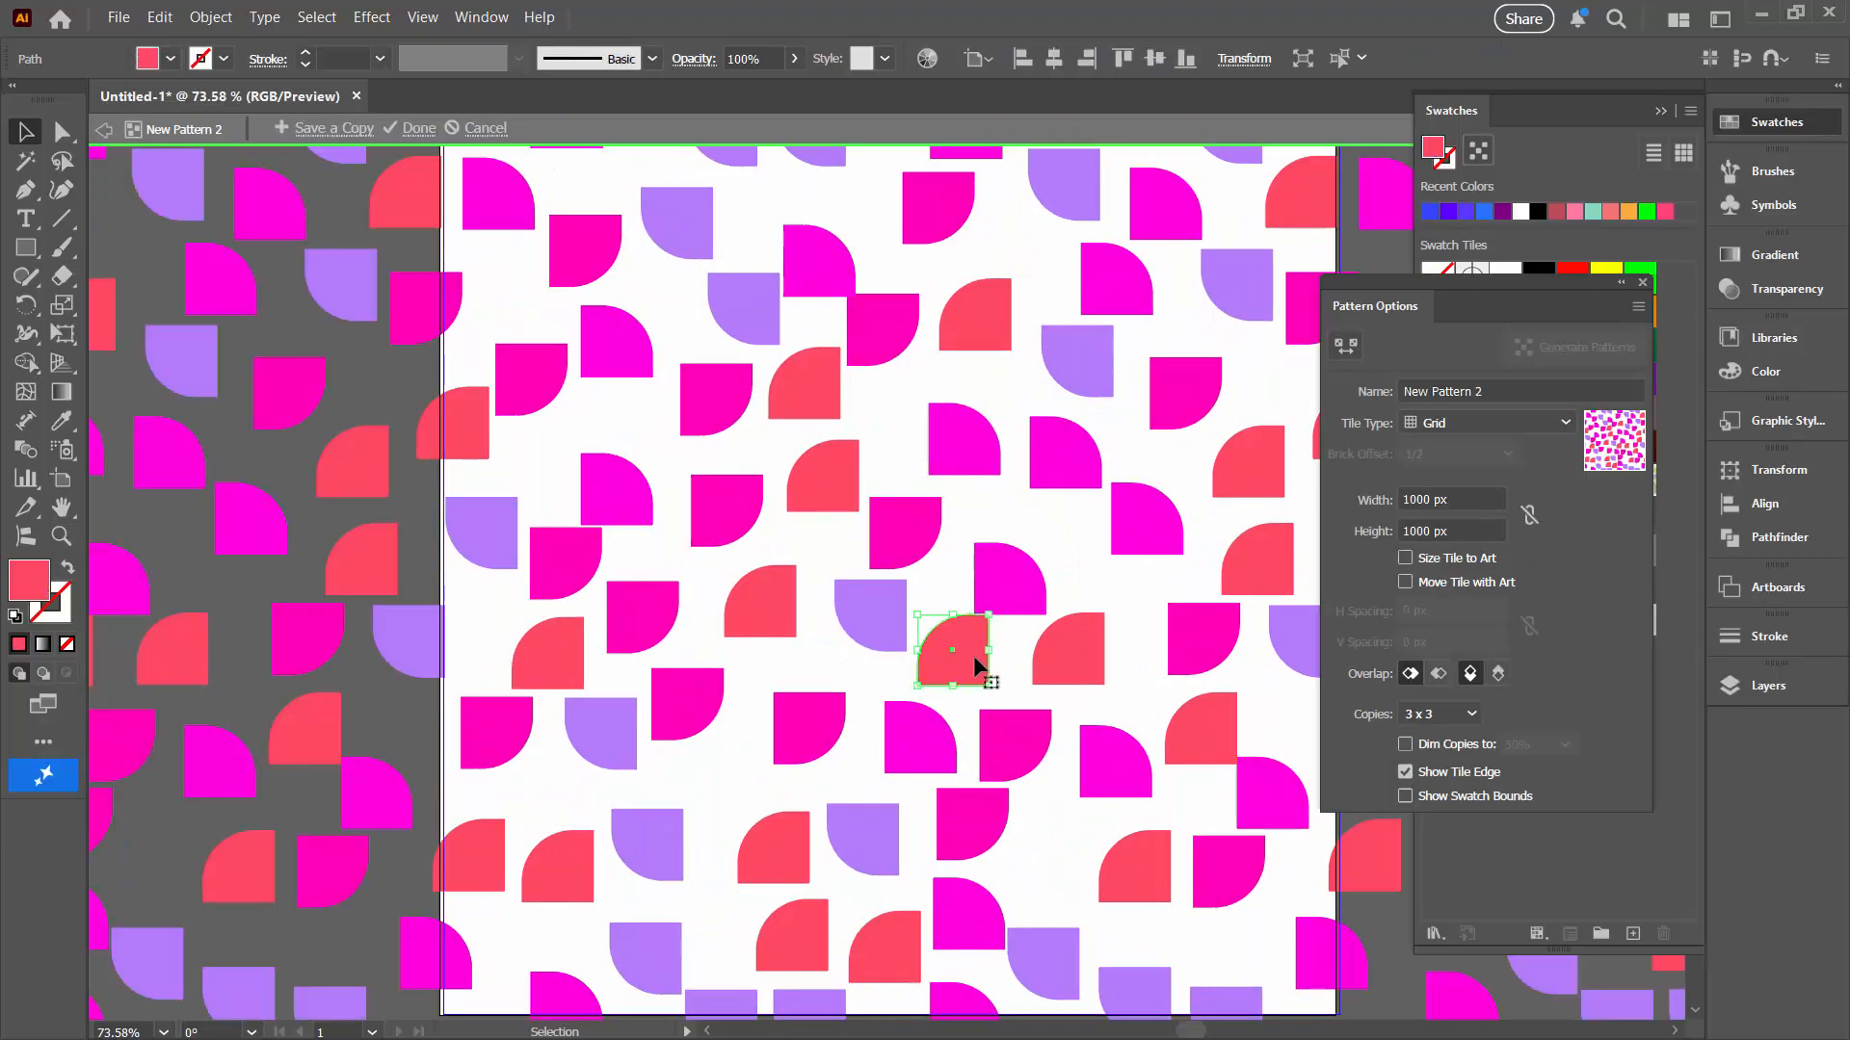
{"action": "key", "text": "Down"}
{"action": "key", "text": "Down"}
{"action": "key", "text": "Down"}
{"action": "key", "text": "Down"}
{"action": "key", "text": "Down"}
{"action": "key", "text": "Down"}
{"action": "key", "text": "Down"}
{"action": "key", "text": "Down"}
{"action": "key", "text": "Down"}
{"action": "key", "text": "Down"}
{"action": "key", "text": "Down"}
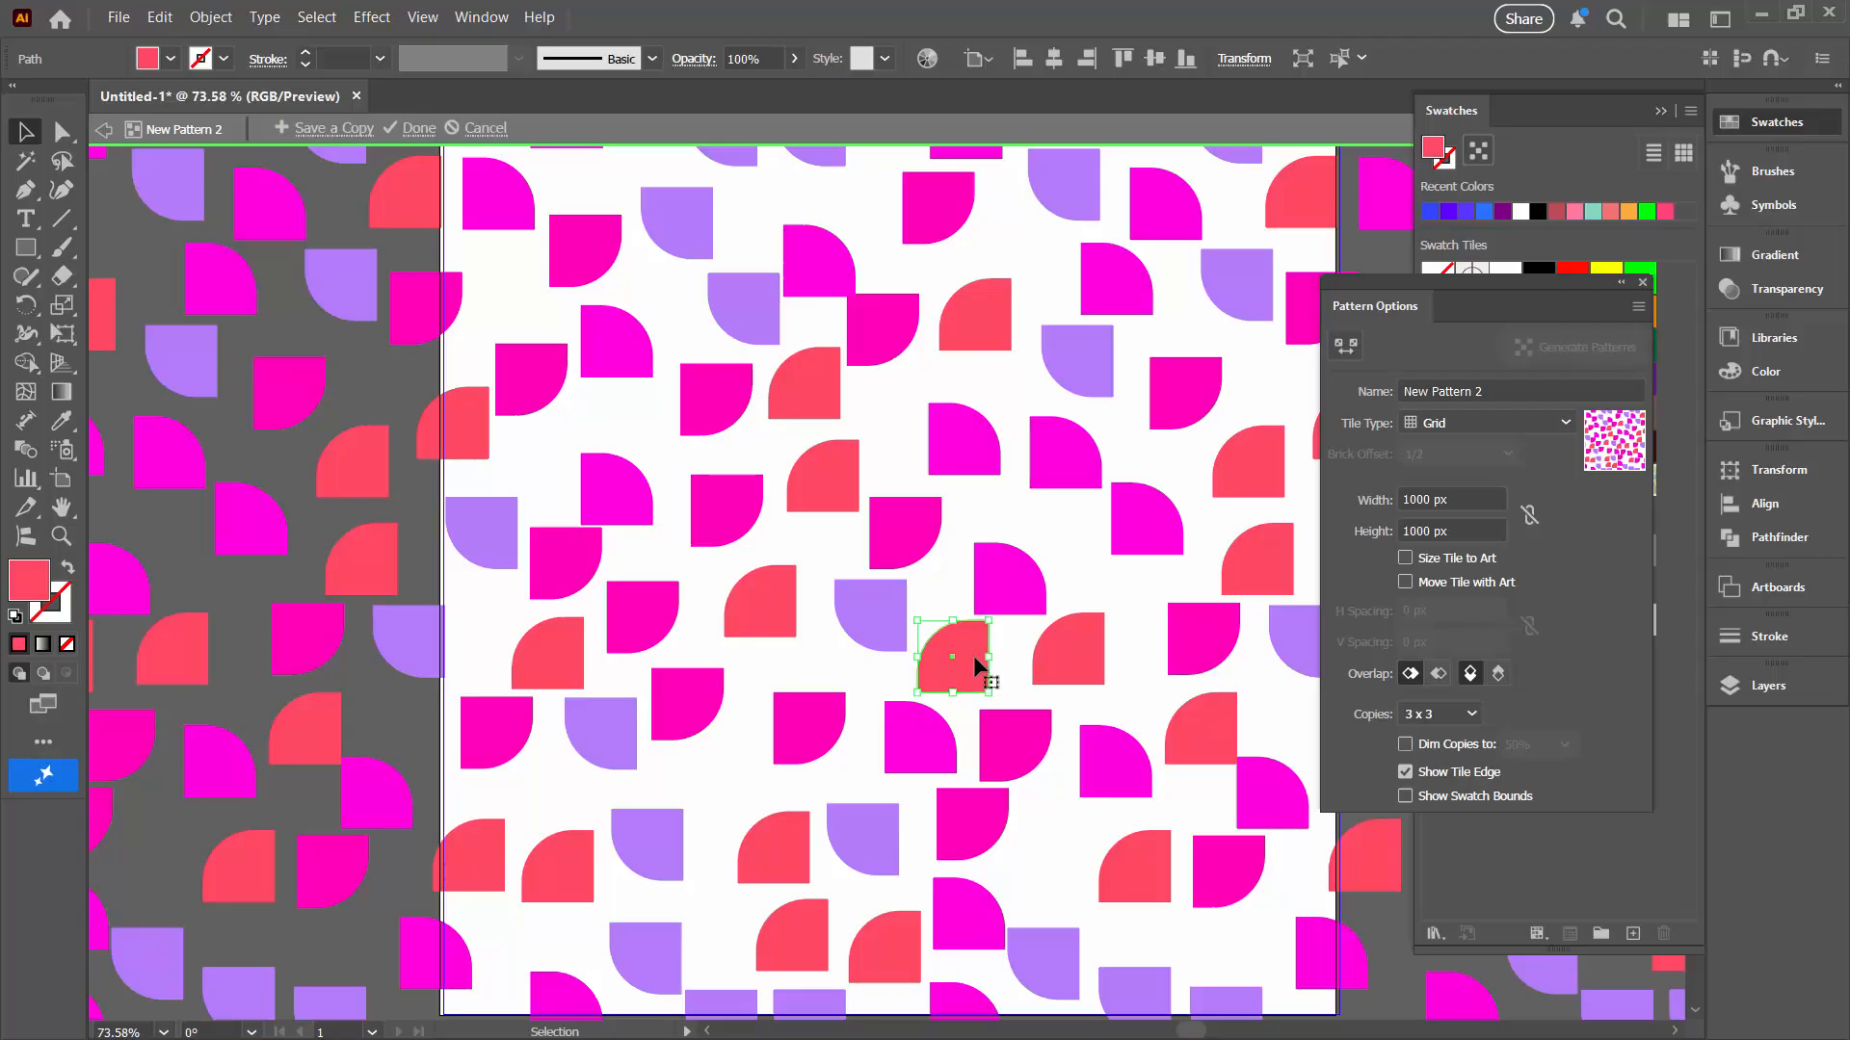
Step: Nudge a magenta shape near the tile's right edge slightly to the right
{"action": "left_click_drag", "start_coordinate": [1011, 641], "coordinate": [826, 590]}
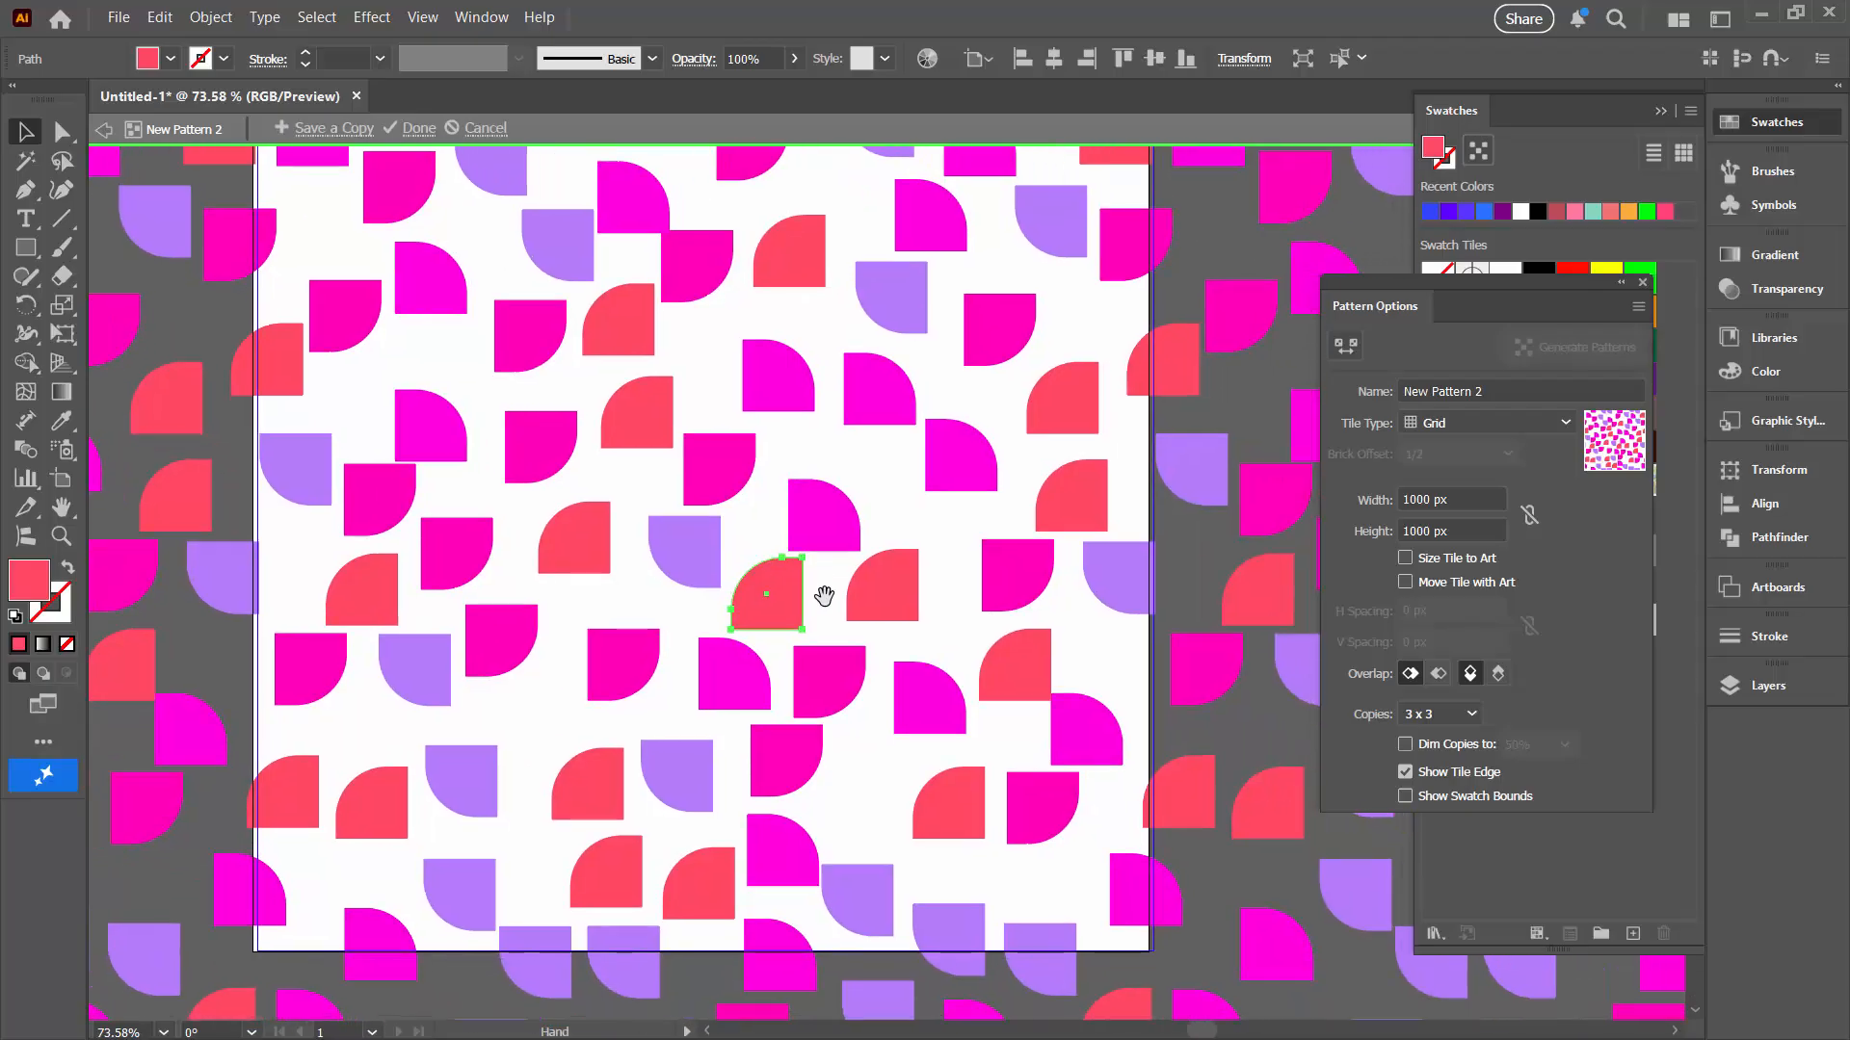
{"action": "left_click", "coordinate": [1095, 734]}
{"action": "key", "text": "Right"}
{"action": "key", "text": "Right"}
{"action": "key", "text": "Right"}
{"action": "key", "text": "Right"}
{"action": "key", "text": "Right"}
{"action": "key", "text": "Right"}
{"action": "key", "text": "Right"}
{"action": "key", "text": "Right"}
{"action": "key", "text": "Right"}
{"action": "key", "text": "Right"}
{"action": "key", "text": "Right"}
{"action": "key", "text": "Right"}
{"action": "key", "text": "Right"}
{"action": "key", "text": "Right"}
{"action": "key", "text": "Right"}
{"action": "key", "text": "Right"}
{"action": "key", "text": "Right"}
{"action": "key", "text": "Right"}
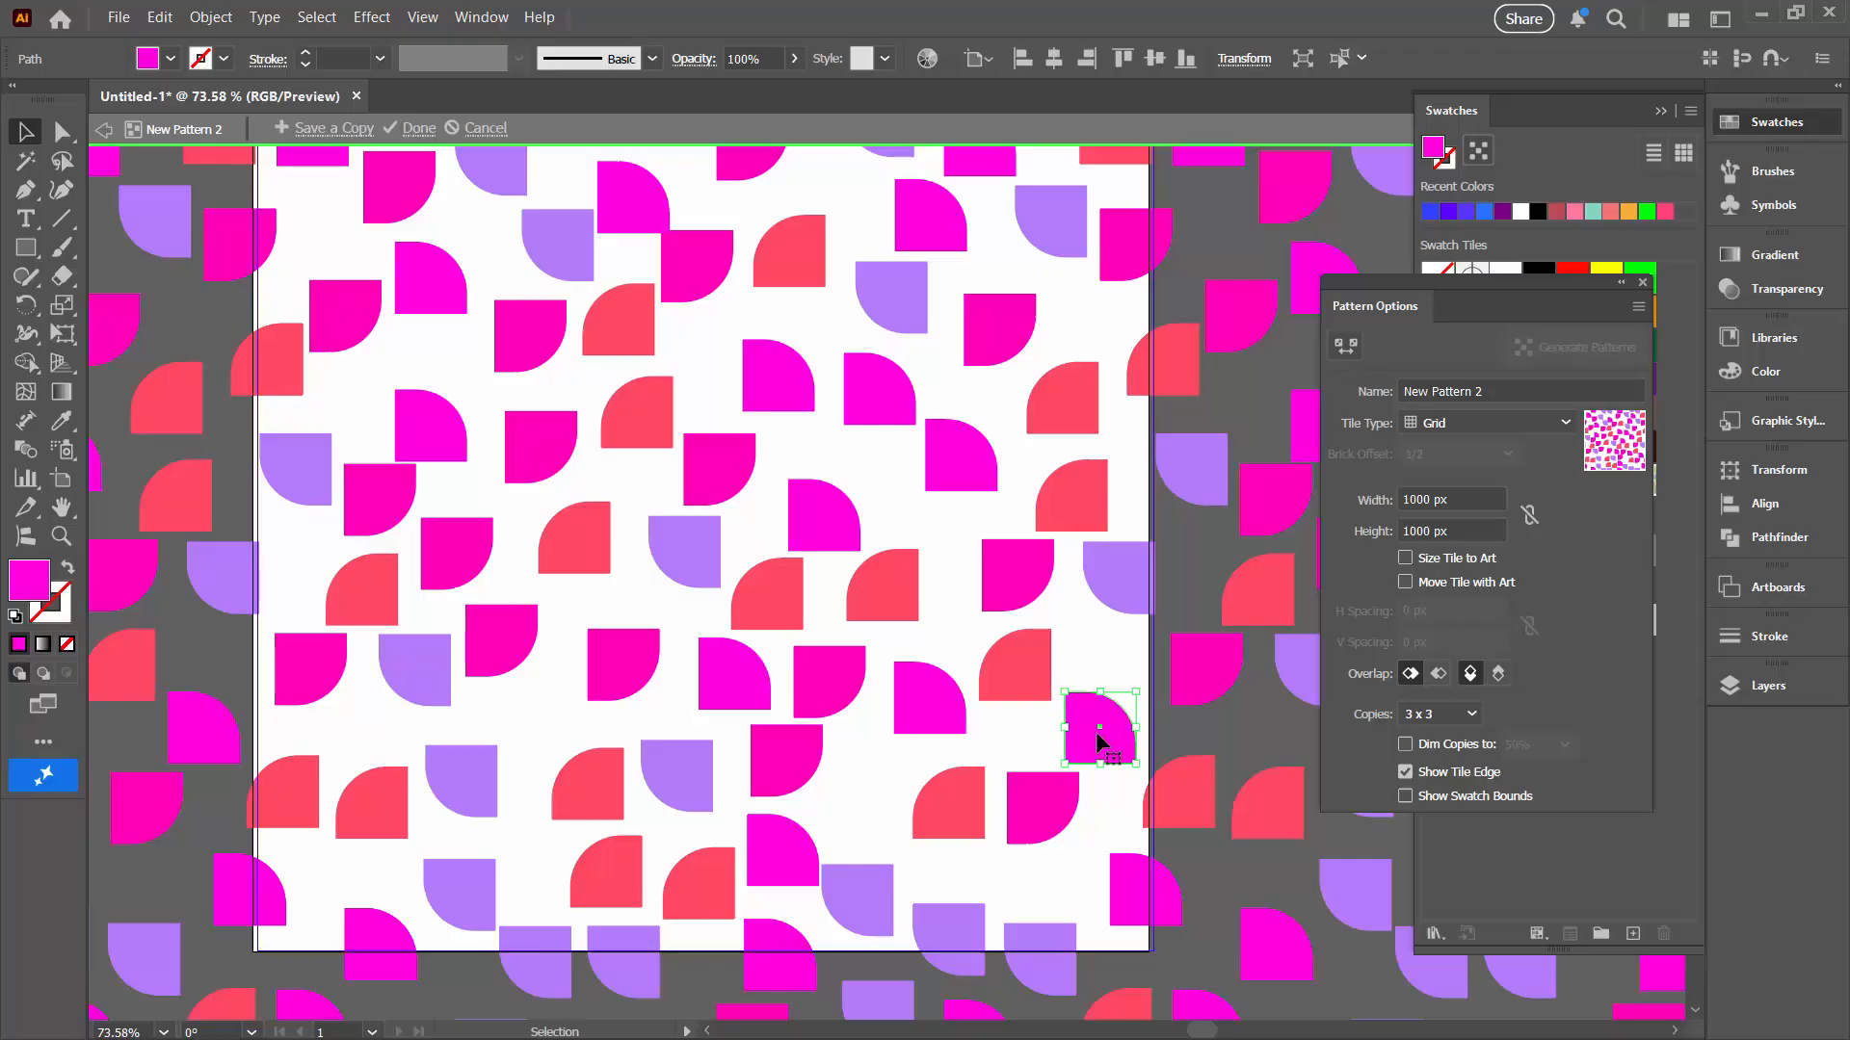
{"action": "scroll", "coordinate": [987, 421], "scroll_direction": "up", "scroll_amount": 2}
{"action": "scroll", "coordinate": [988, 421], "scroll_direction": "up", "scroll_amount": 1}
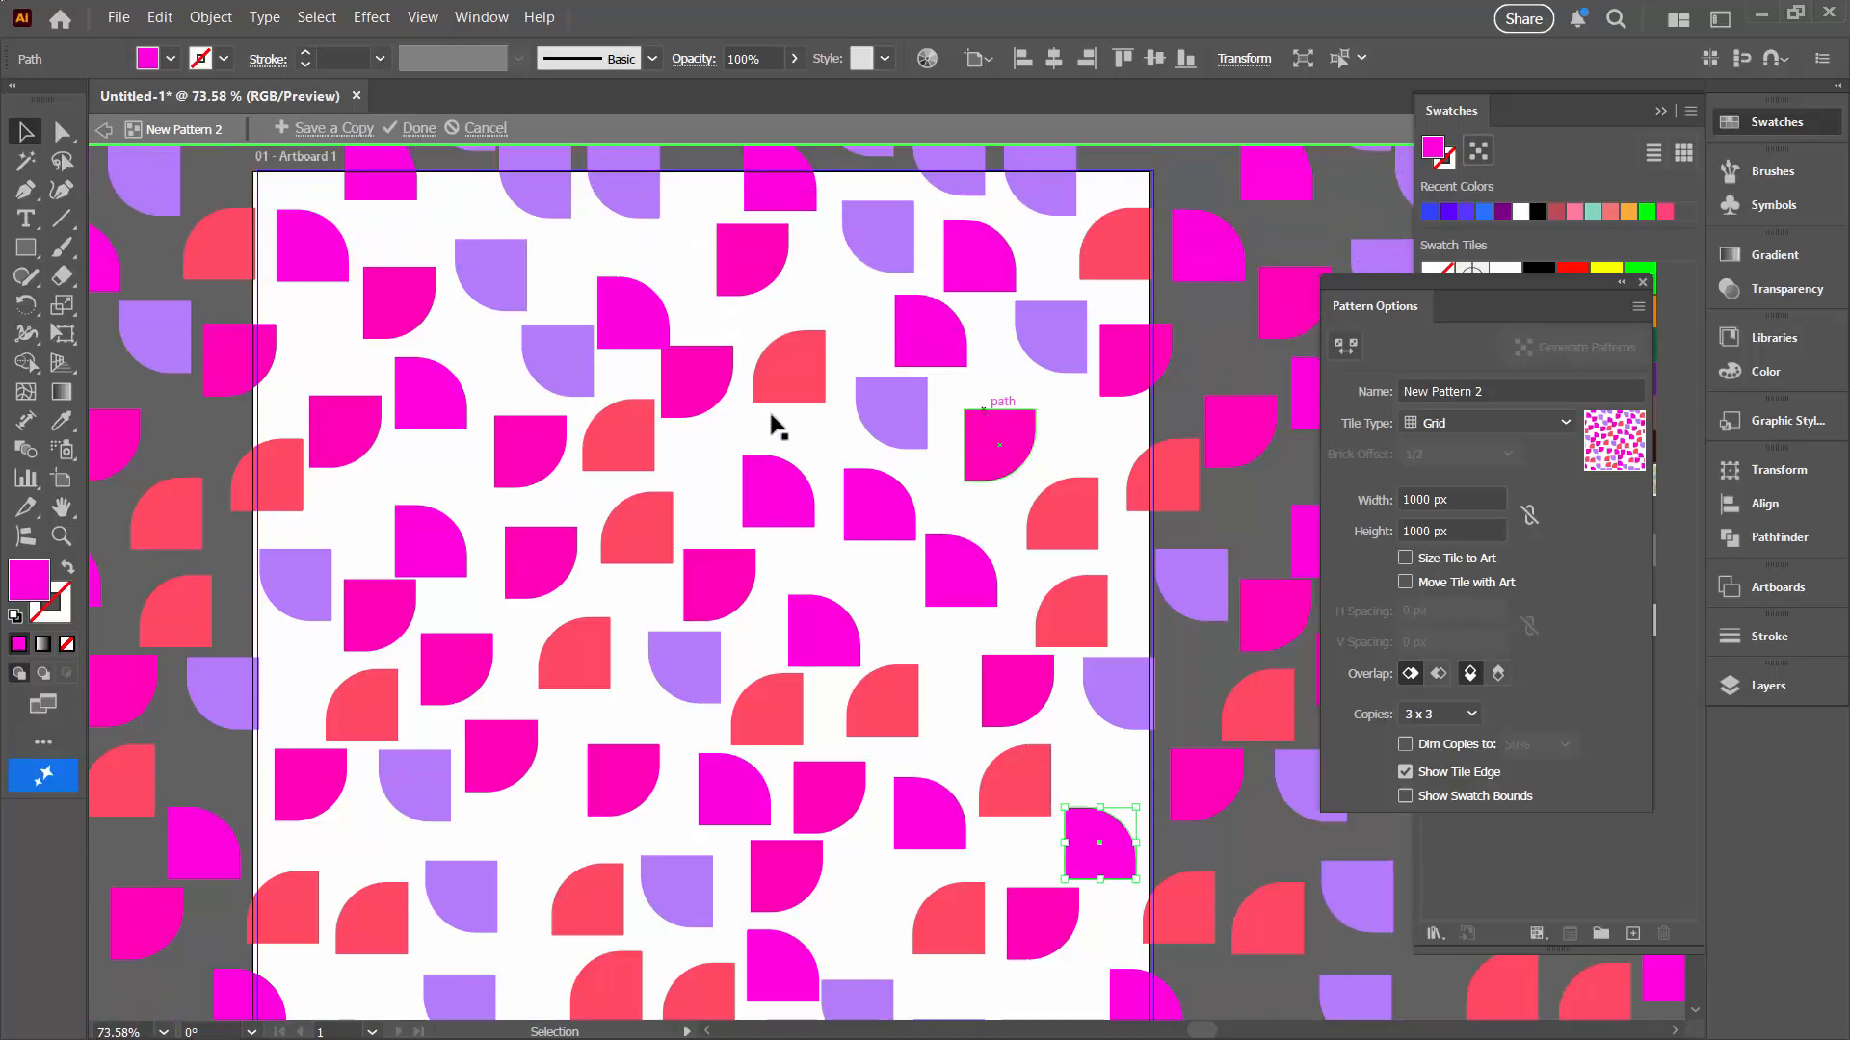
Step: Nudge a magenta shape near the tile's upper area slightly upward, then finish editing the pattern
{"action": "left_click", "coordinate": [629, 314]}
{"action": "key", "text": "Up"}
{"action": "key", "text": "Up"}
{"action": "key", "text": "Up"}
{"action": "key", "text": "Up"}
{"action": "key", "text": "Up"}
{"action": "key", "text": "Up"}
{"action": "key", "text": "Up"}
{"action": "key", "text": "Up"}
{"action": "key", "text": "Up"}
{"action": "key", "text": "Up"}
{"action": "key", "text": "Up"}
{"action": "key", "text": "Up"}
{"action": "key", "text": "Up"}
{"action": "key", "text": "Up"}
{"action": "key", "text": "Up"}
{"action": "key", "text": "Up"}
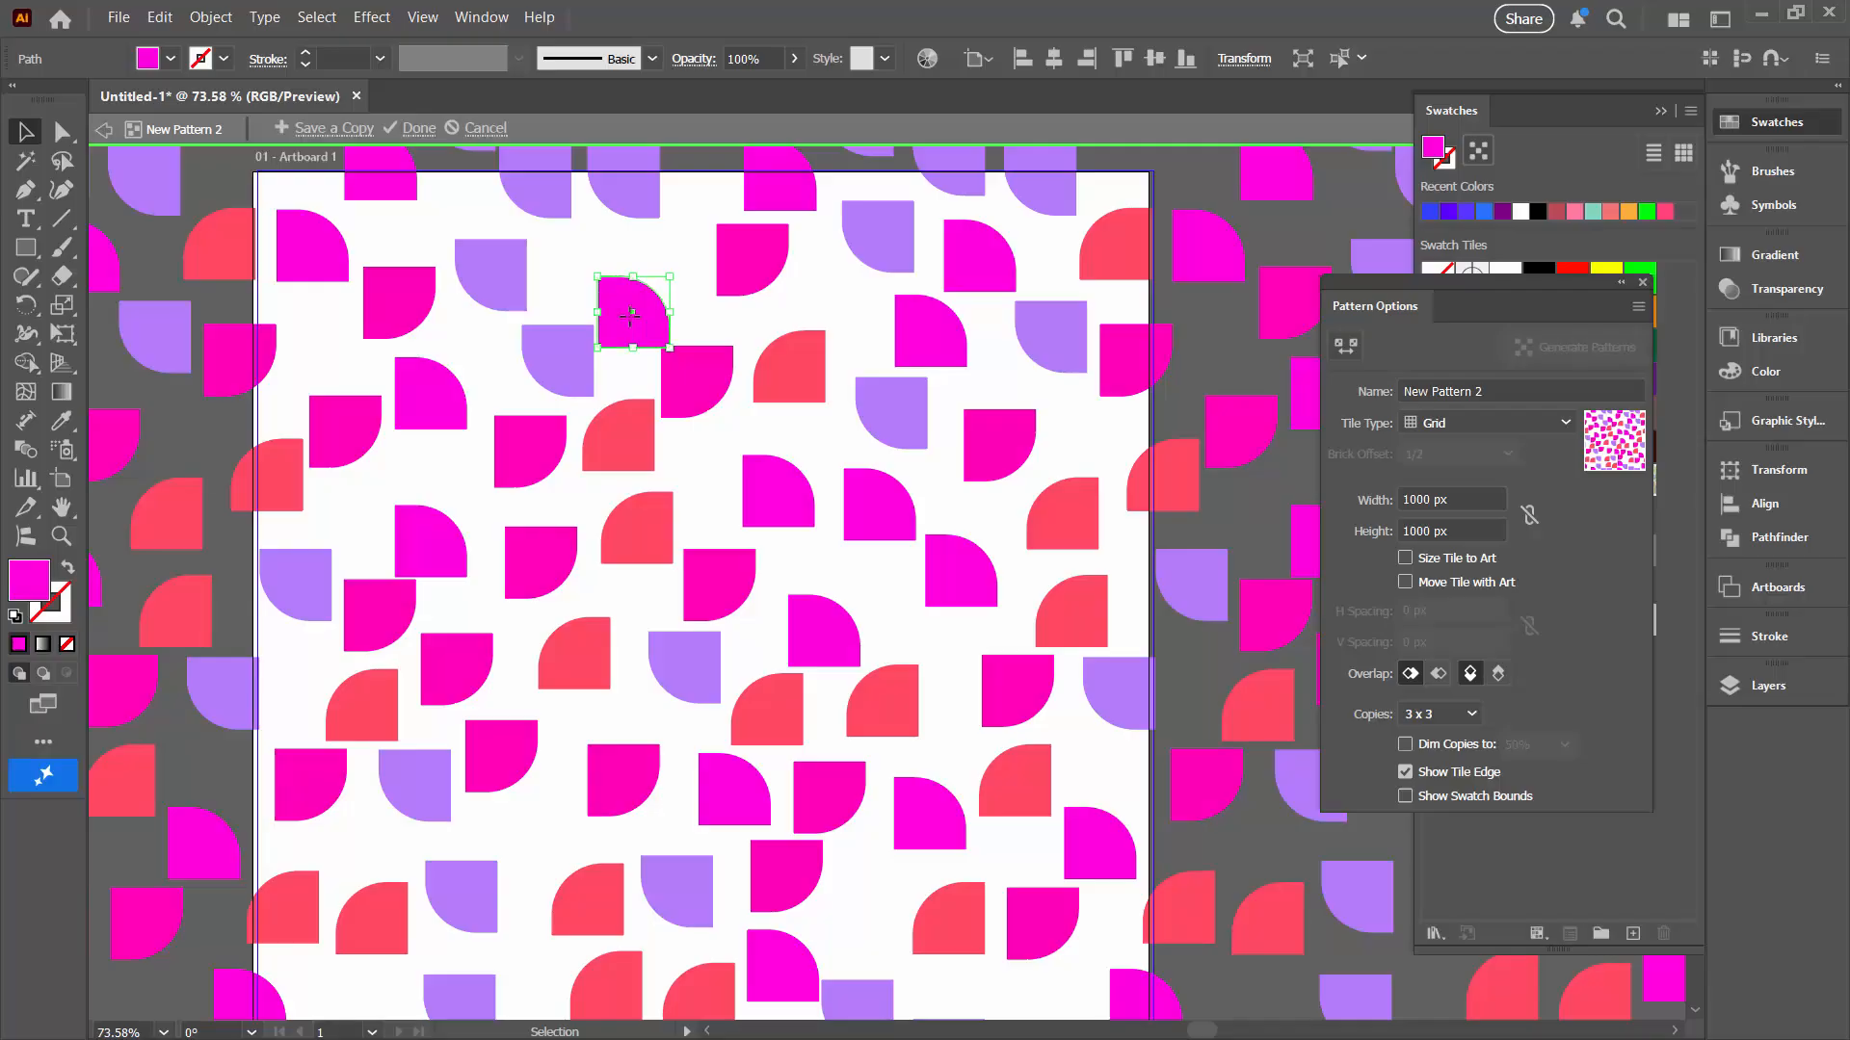
{"action": "key", "text": "Up"}
{"action": "key", "text": "Up"}
{"action": "key", "text": "Up"}
{"action": "key", "text": "Up"}
{"action": "key", "text": "Up"}
{"action": "key", "text": "Up"}
{"action": "key", "text": "Up"}
{"action": "key", "text": "Up"}
{"action": "key", "text": "Up"}
{"action": "key", "text": "Up"}
{"action": "key", "text": "Up"}
{"action": "key", "text": "Up"}
{"action": "key", "text": "Up"}
{"action": "key", "text": "Up"}
{"action": "key", "text": "Up"}
{"action": "key", "text": "Up"}
{"action": "key", "text": "Up"}
{"action": "key", "text": "Up"}
{"action": "key", "text": "Up"}
{"action": "key", "text": "Up"}
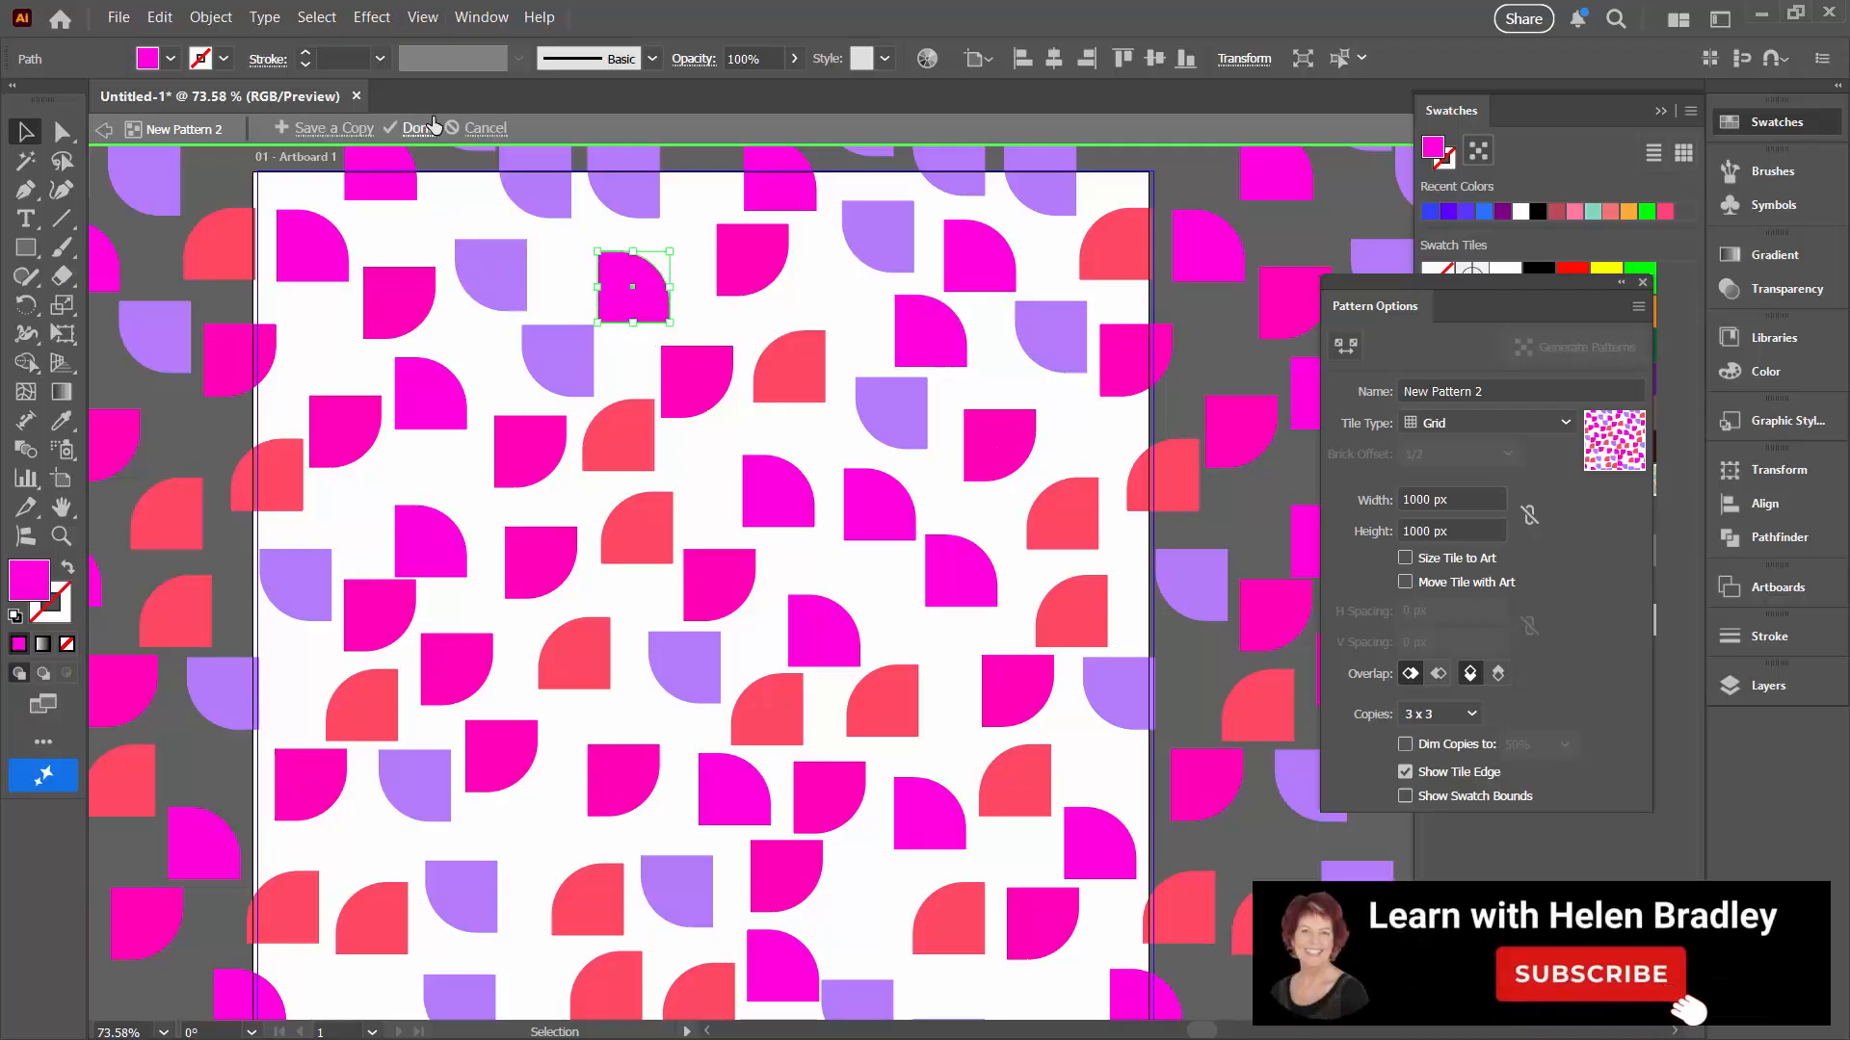
{"action": "left_click", "coordinate": [420, 131]}
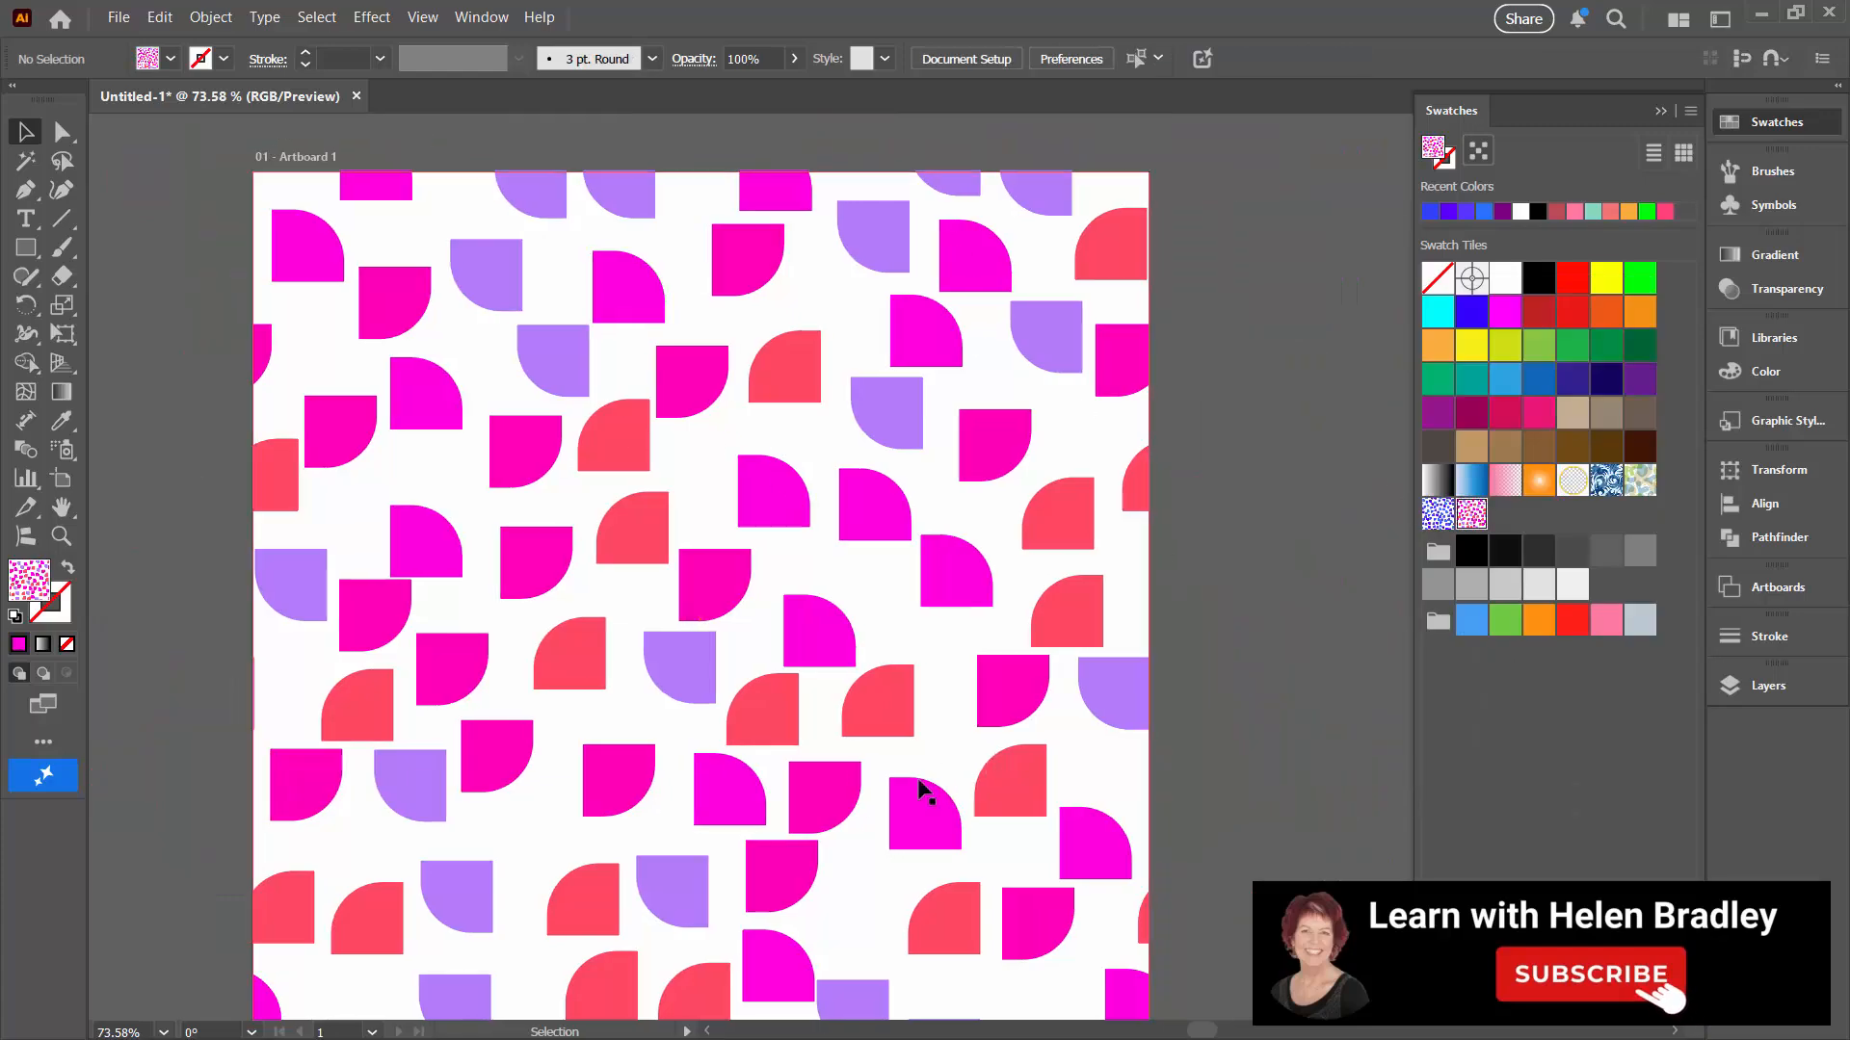
Step: Fill the artboard rectangle with the blue pattern swatch and deselect it
{"action": "left_click", "coordinate": [949, 684]}
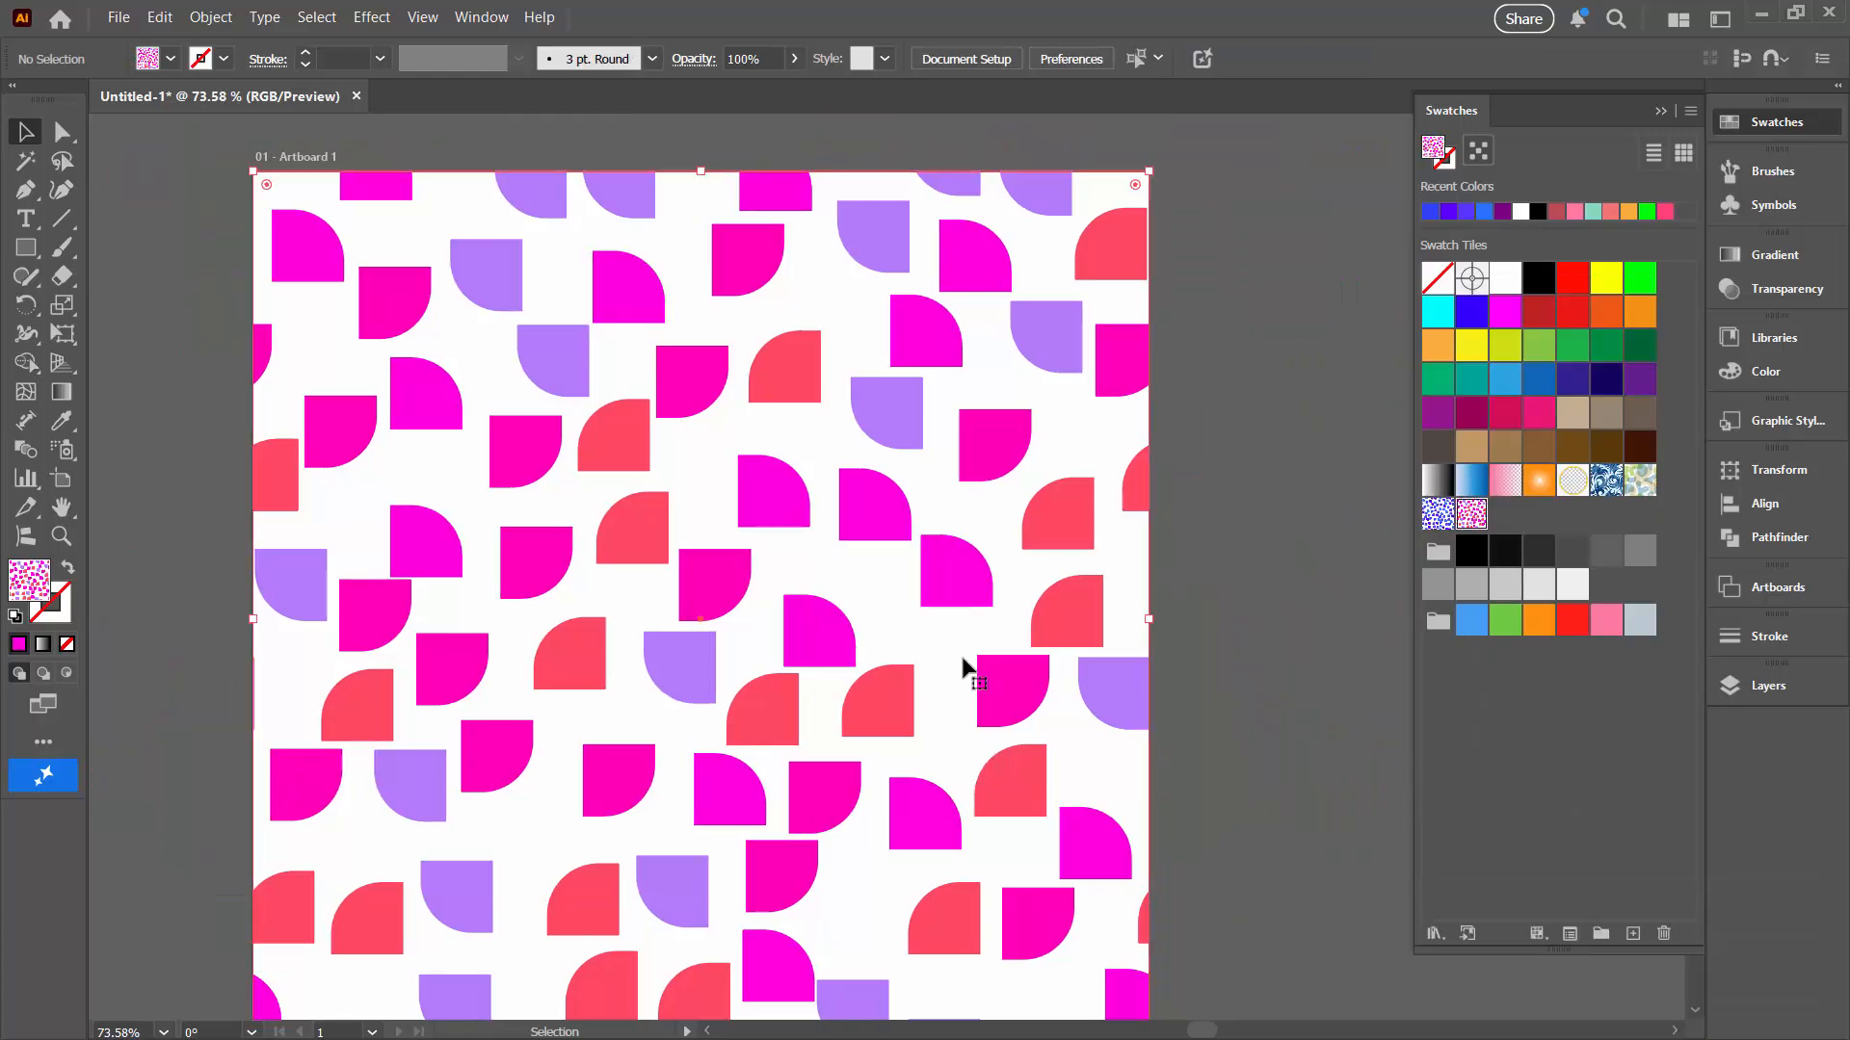
{"action": "left_click", "coordinate": [1442, 516]}
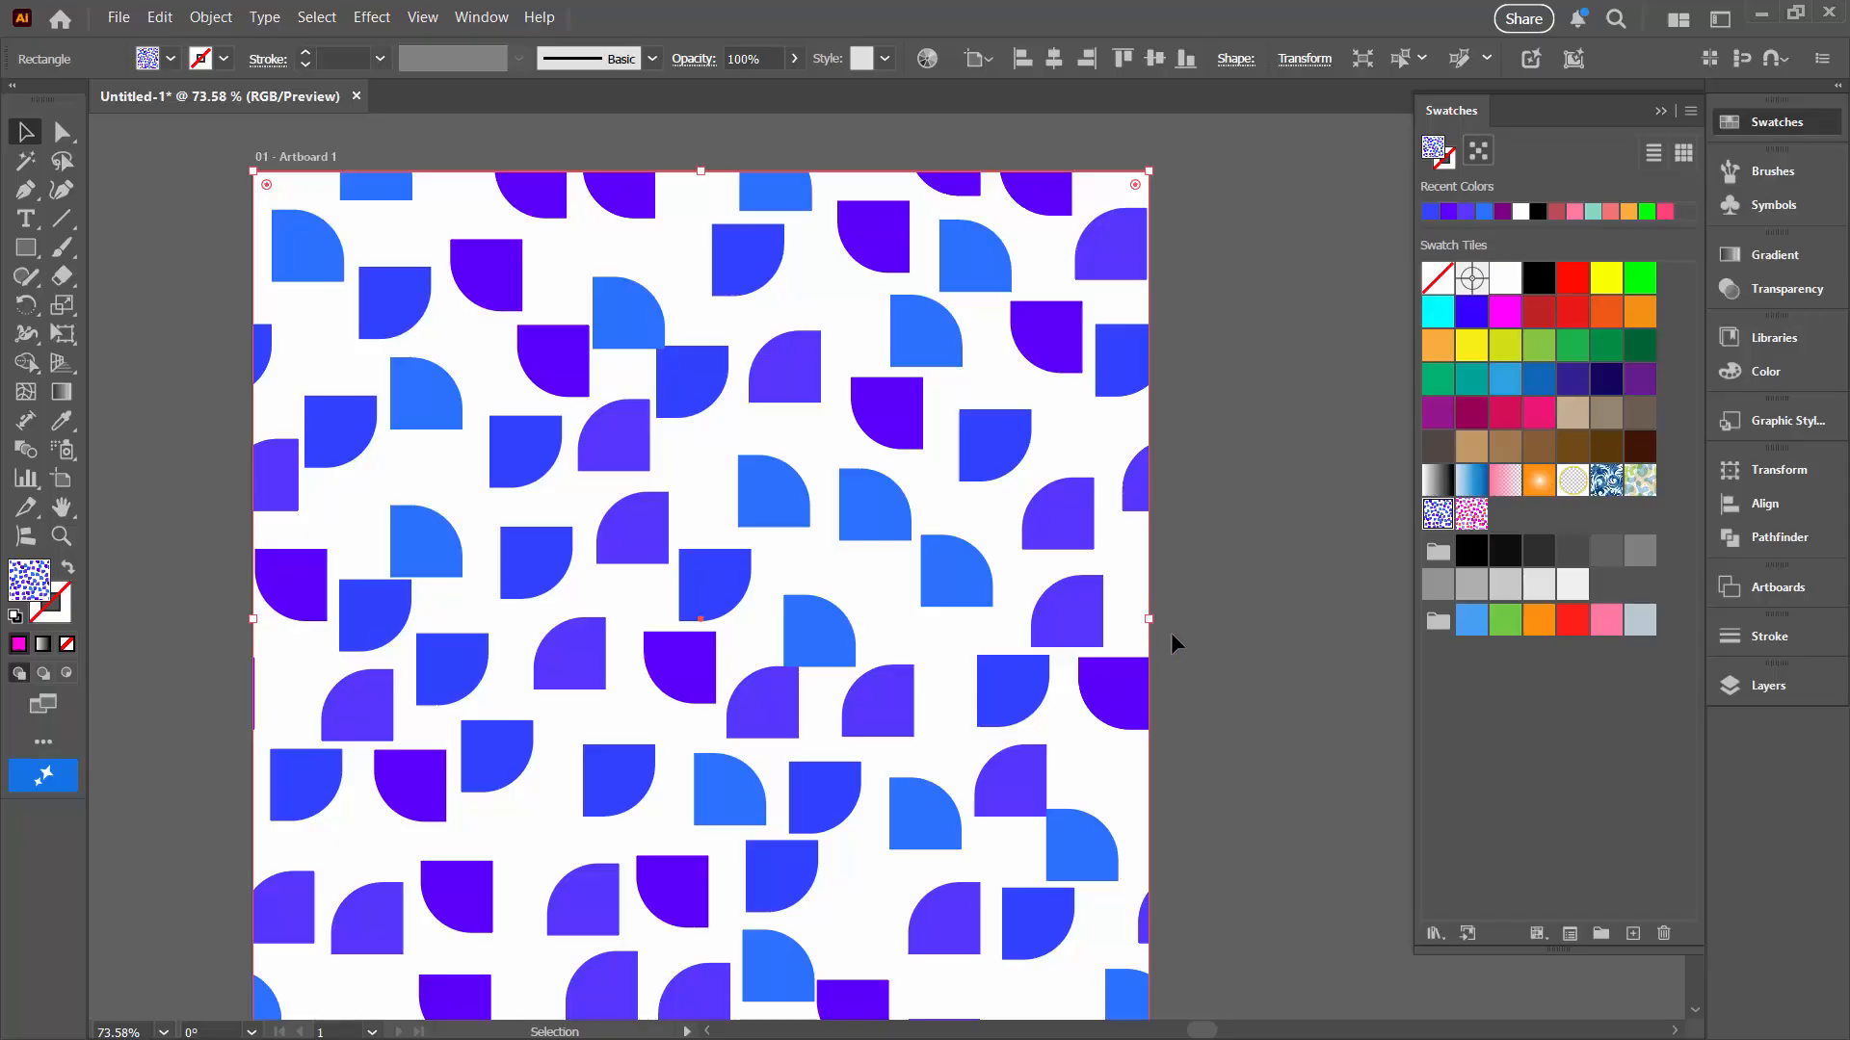
{"action": "left_click", "coordinate": [1242, 628]}
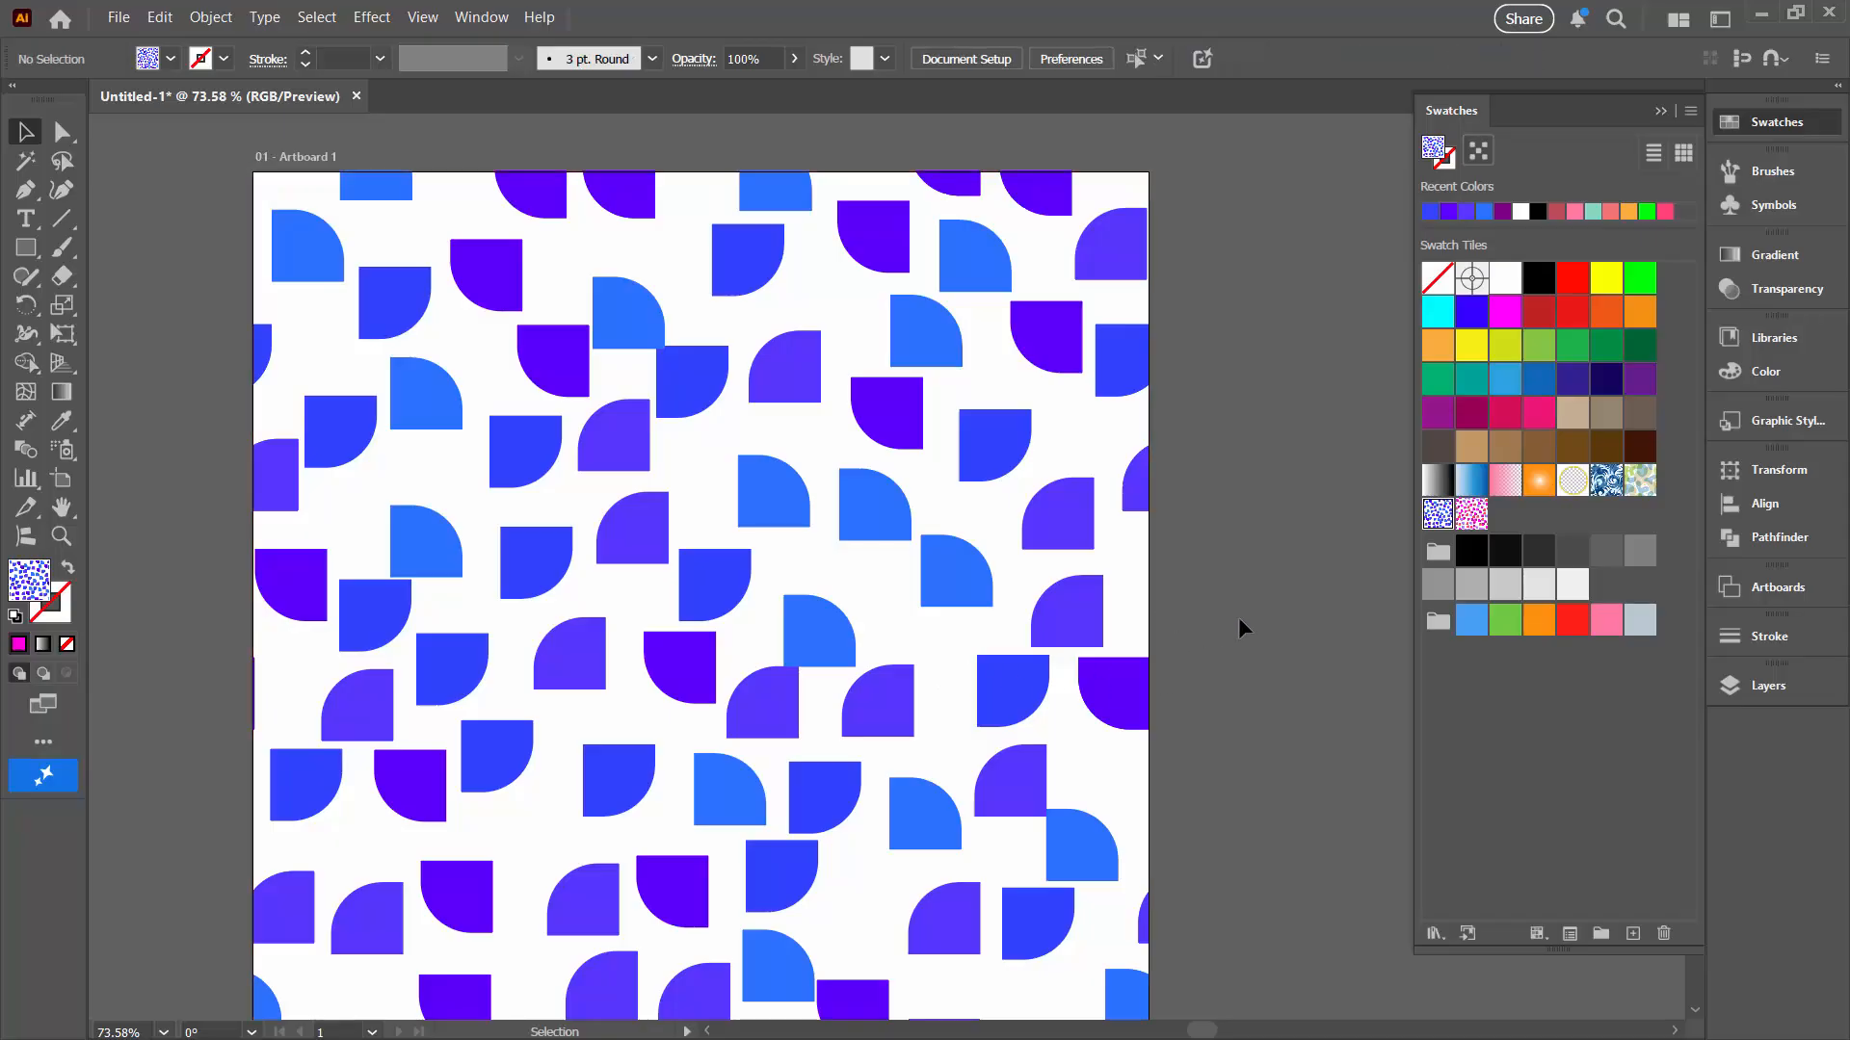